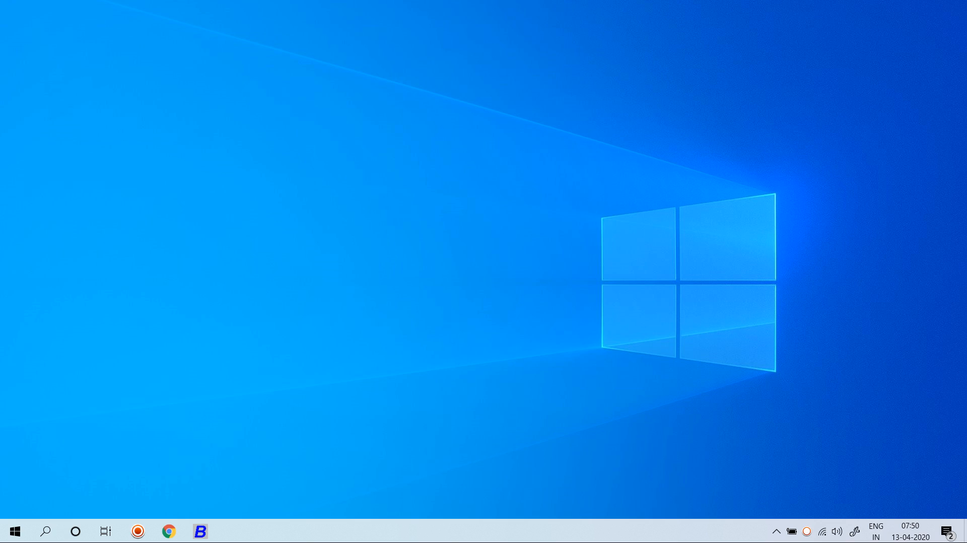
# Switch to Busy, acknowledge the company creation notice, and complete the company setup with user authentication set to N.
pyautogui.hotkey('alt', 'Tab')
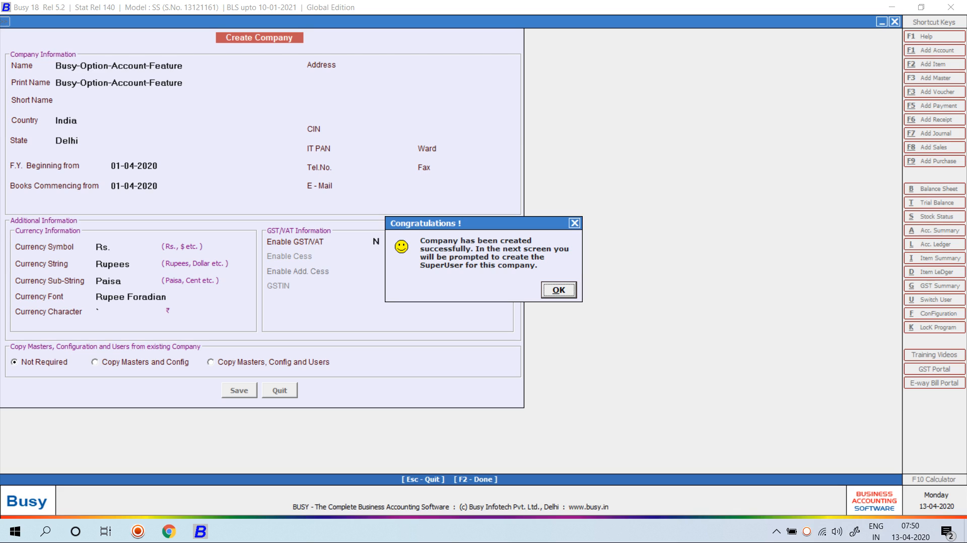
pyautogui.press('Return')
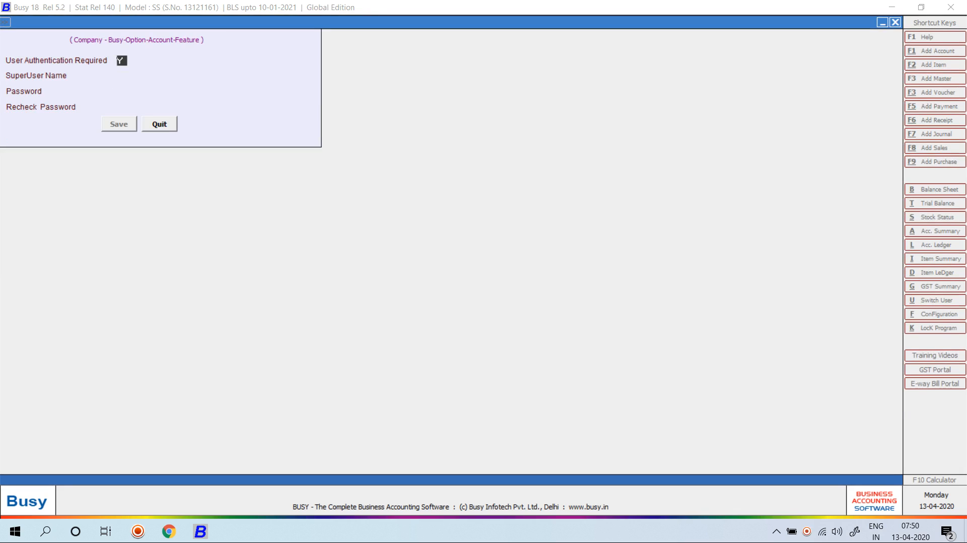
pyautogui.press('n')
pyautogui.press('Return')
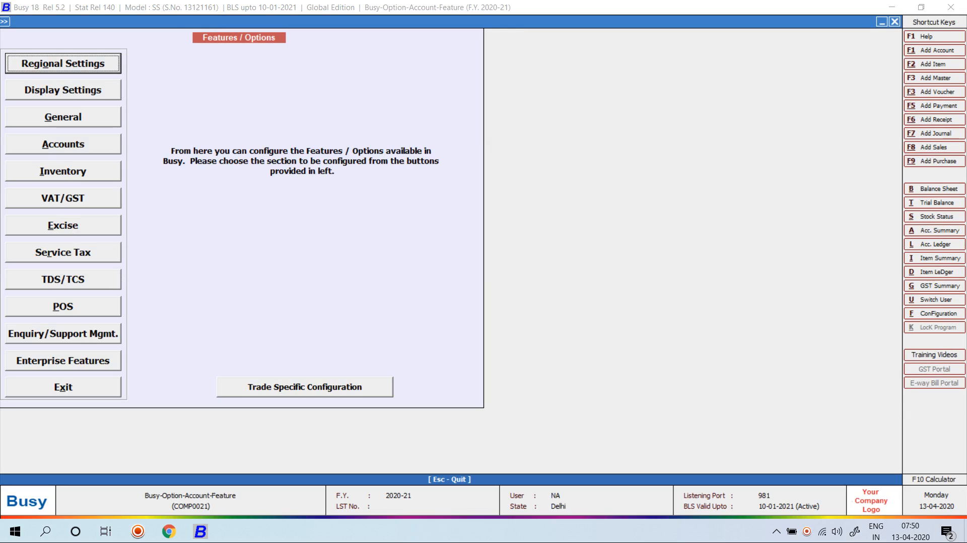
# Open the Accounts section of the company's Features / Options configuration.
pyautogui.press('Escape')
pyautogui.press('Right')
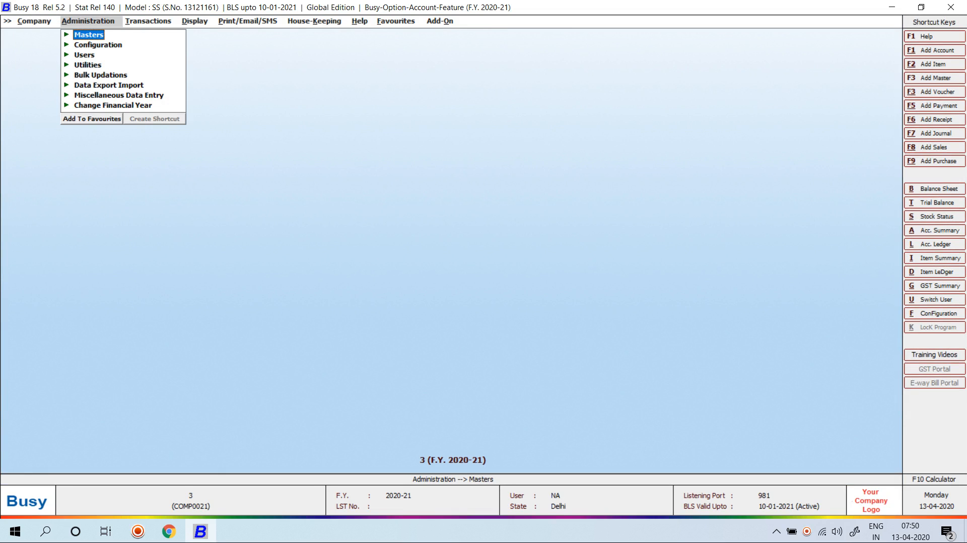
pyautogui.press('Down')
pyautogui.press('Return')
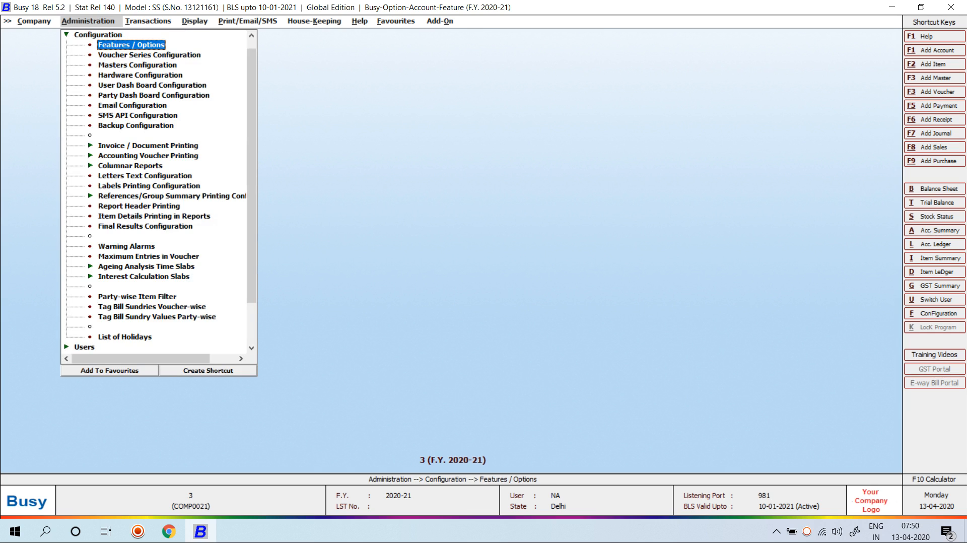
pyautogui.press('Return')
pyautogui.press('Down')
pyautogui.press('Down')
pyautogui.press('Down')
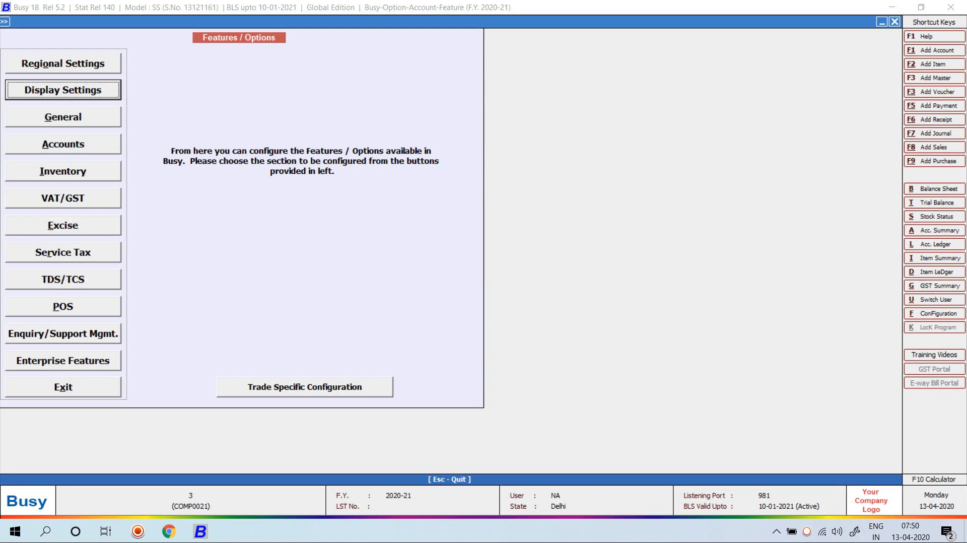
pyautogui.press('Return')
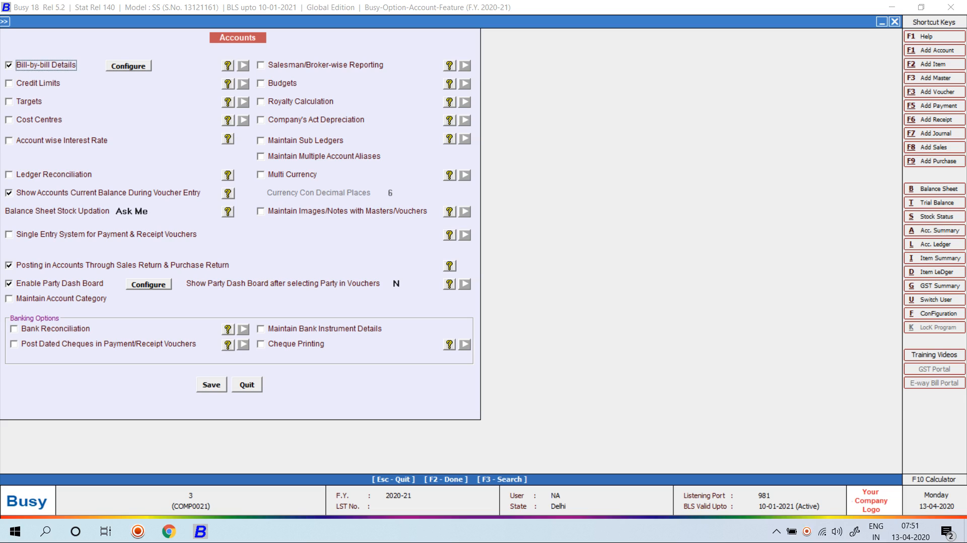
# View the Bill Reference Group settings for bill-by-bill details, save the Accounts options, and leave the configuration.
pyautogui.press('Tab')
pyautogui.press('Return')
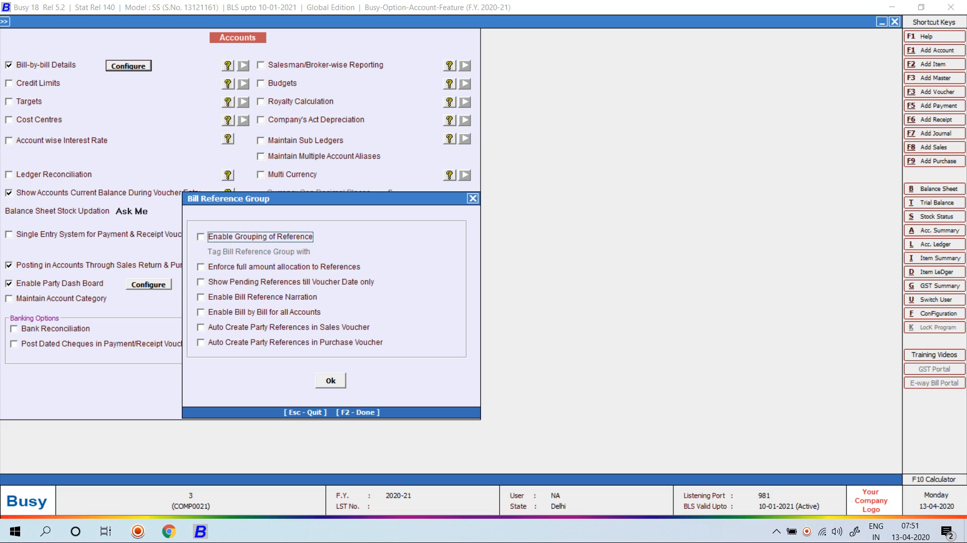
pyautogui.press('Escape')
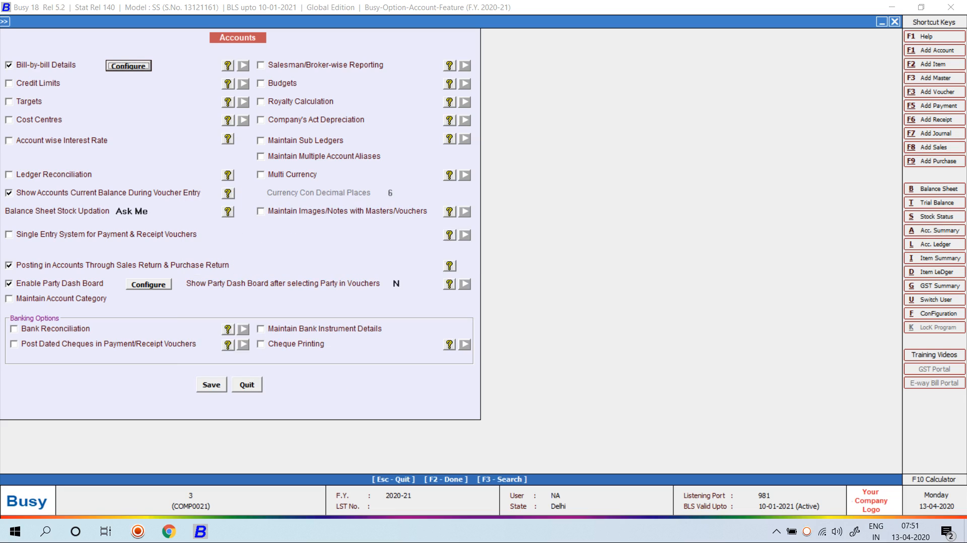
pyautogui.press('F2')
pyautogui.press('Escape')
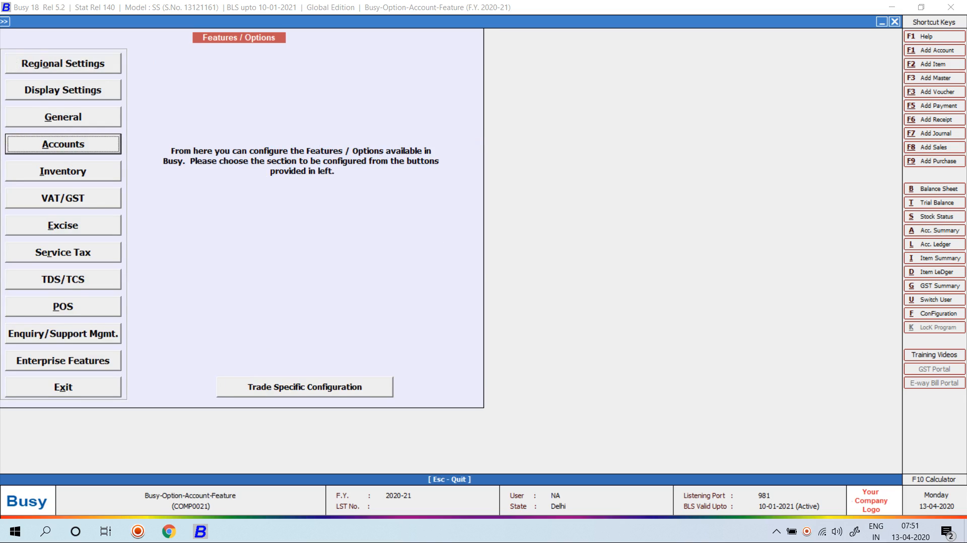
pyautogui.press('Escape')
pyautogui.press('Escape')
pyautogui.press('Escape')
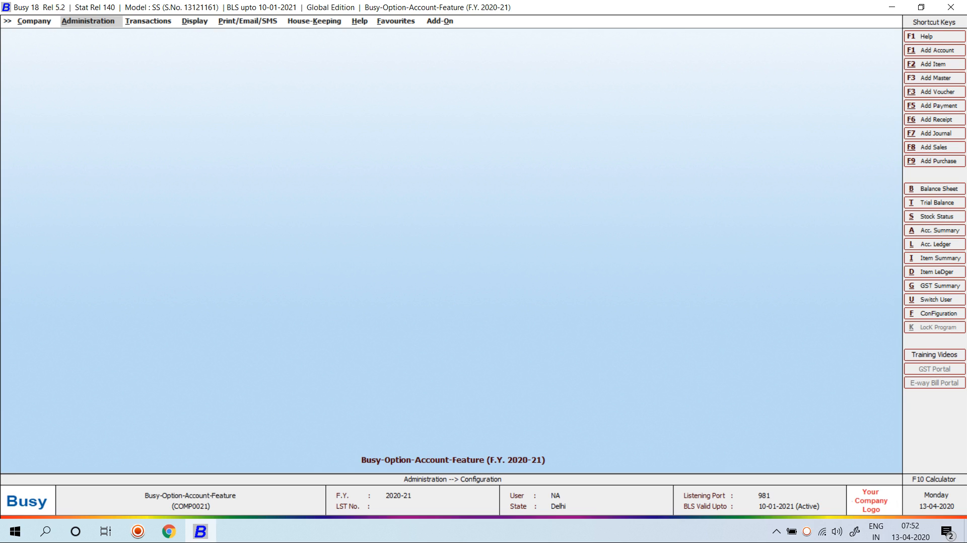
# Launch Excel and put the heading "date" in A1 with 01-04-2020 in A2.
pyautogui.press('super')
pyautogui.write('exce')
pyautogui.press('Return')
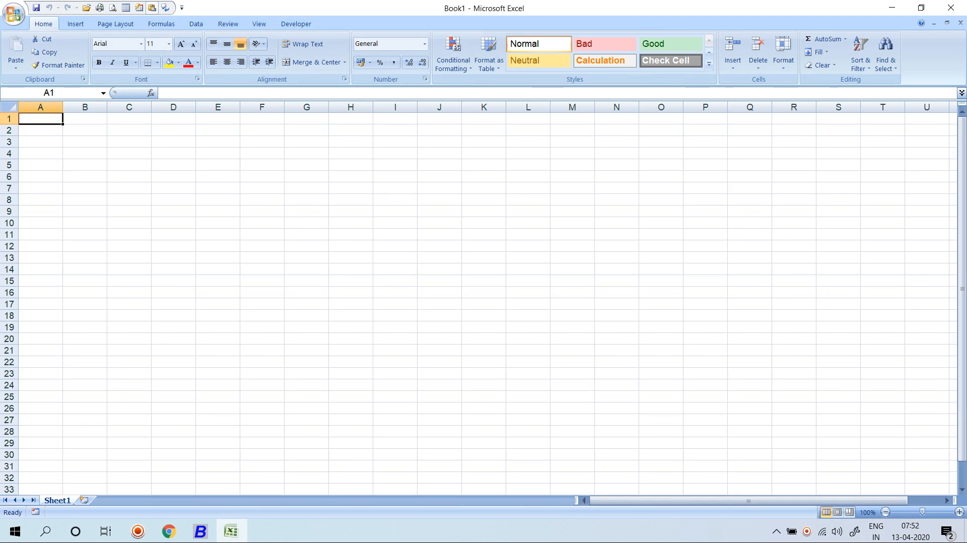
pyautogui.write('date')
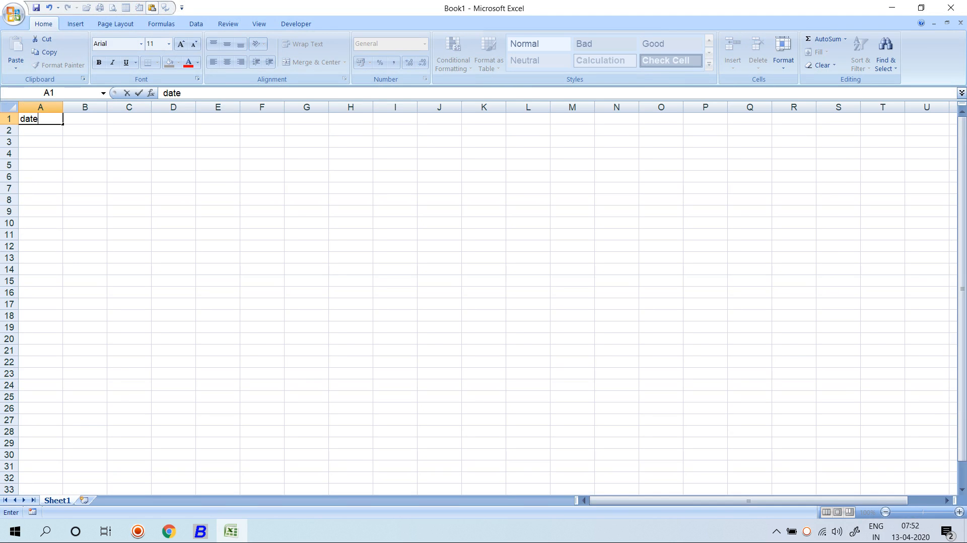
pyautogui.press('Return')
pyautogui.write('01-04-2020')
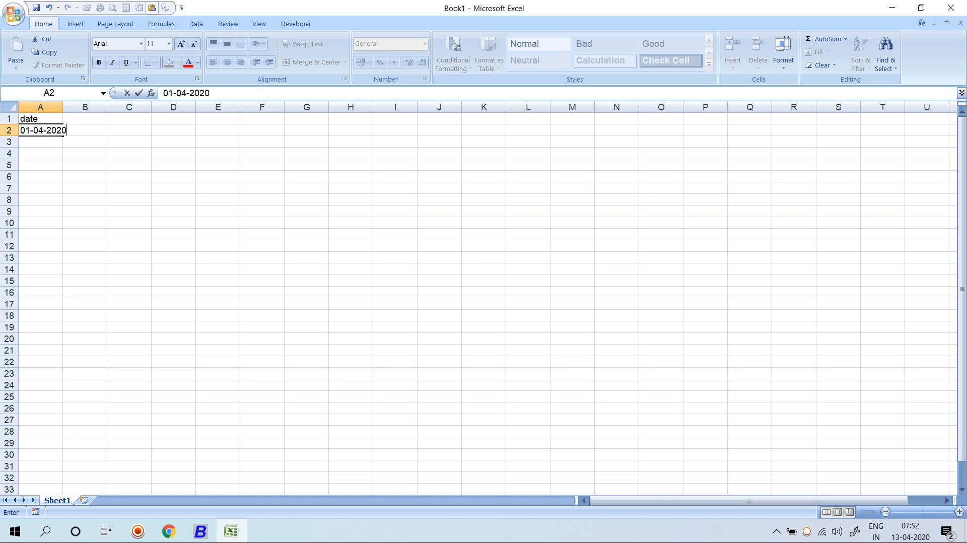
pyautogui.hotkey('ctrl', 'Return')
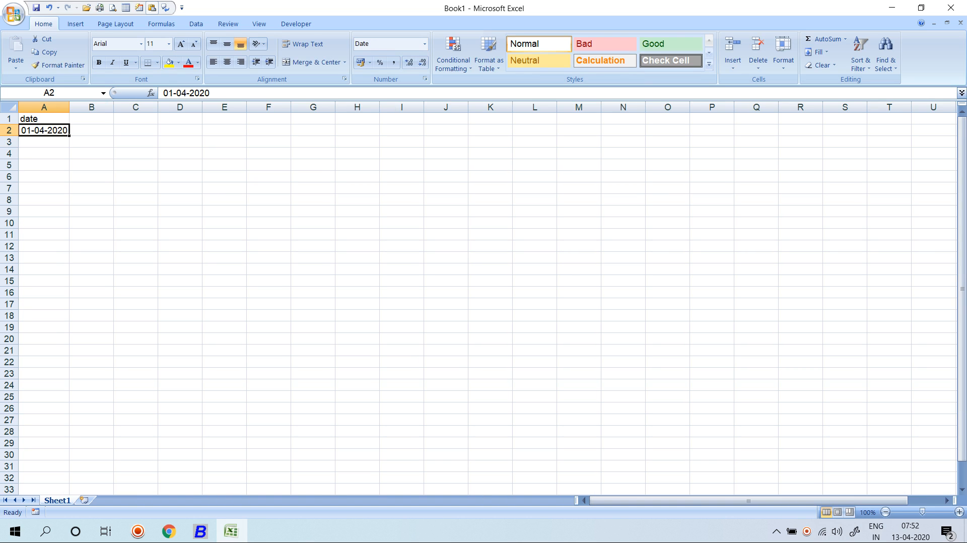
# Add a "bill" heading in B1 with 101 in B2, and move to C1.
pyautogui.press('Up')
pyautogui.press('Right')
pyautogui.write('bill')
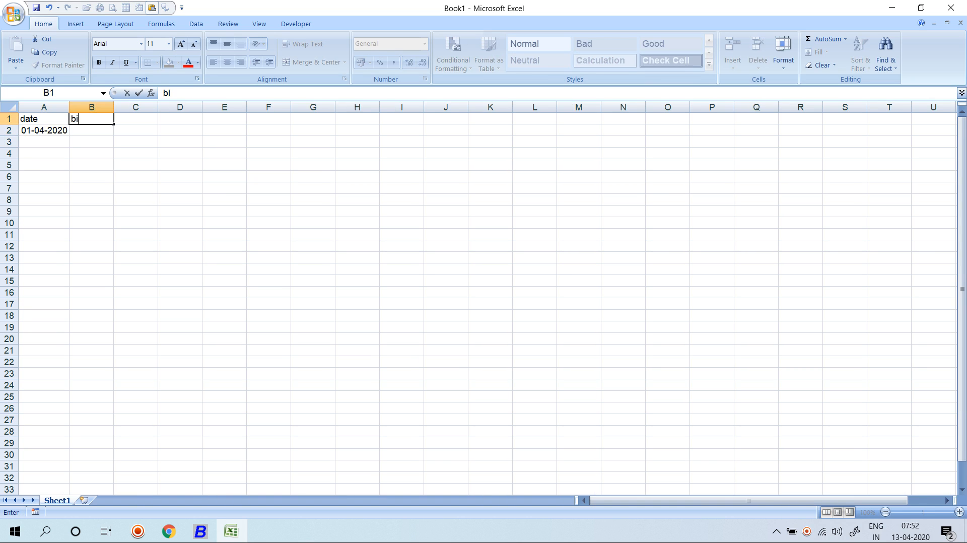
pyautogui.press('Return')
pyautogui.write('101')
pyautogui.press('Return')
pyautogui.press('Up')
pyautogui.press('Up')
pyautogui.press('Right')
pyautogui.write('rate')
pyautogui.press('BackSpace')
pyautogui.press('BackSpace')
pyautogui.press('BackSpace')
pyautogui.press('BackSpace')
pyautogui.write('du')
pyautogui.press('BackSpace')
pyautogui.press('BackSpace')
# Enter the heading "days" in C1 and the value 30 in C2.
pyautogui.write('days')
pyautogui.press('Return')
pyautogui.write('30')
pyautogui.press('Return')
# Calculate the first bill's due date in D2 with the formula =A2+C2.
pyautogui.press('Up')
pyautogui.press('Right')
pyautogui.write('=')
pyautogui.press('Left')
pyautogui.press('Left')
pyautogui.press('Left')
pyautogui.write('+')
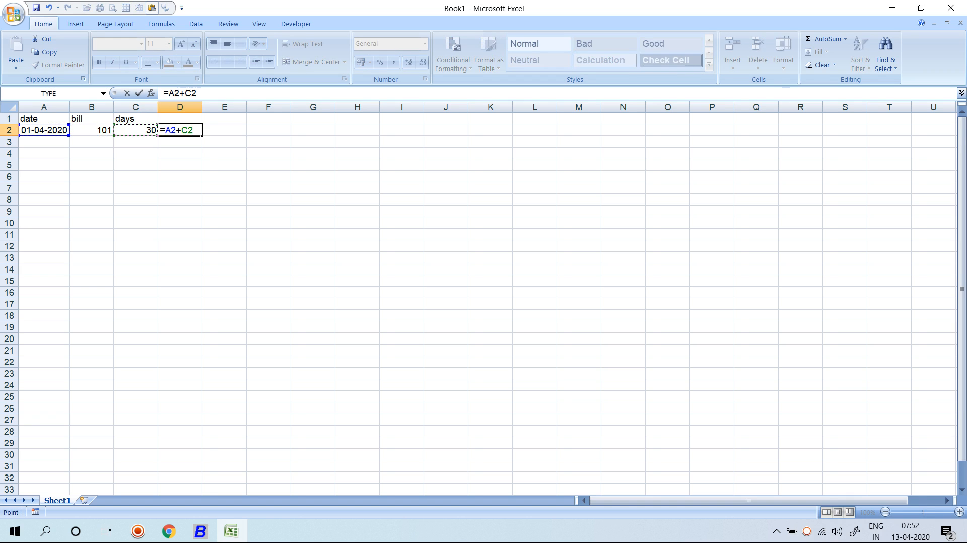
pyautogui.press('Left')
pyautogui.press('Return')
# Label column D with the heading "due date" in D1.
pyautogui.press('Up')
pyautogui.press('Up')
pyautogui.write('due date')
pyautogui.press('Return')
# Enter the second bill's date, 10-04-2020, in A3.
pyautogui.press('Left')
pyautogui.press('Left')
pyautogui.press('Left')
pyautogui.press('Down')
pyautogui.write('10-4-202')
pyautogui.press('Return')
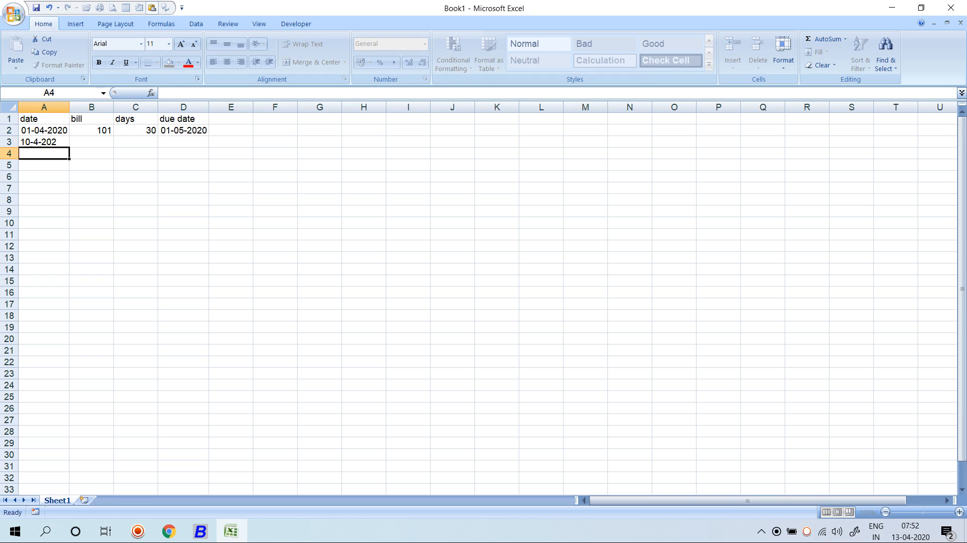
pyautogui.press('Up')
pyautogui.press('F2')
pyautogui.write('0')
pyautogui.press('Return')
# Complete row 3 with bill 177, 30 days, and the due date formula copied from the row above.
pyautogui.press('Up')
pyautogui.press('Right')
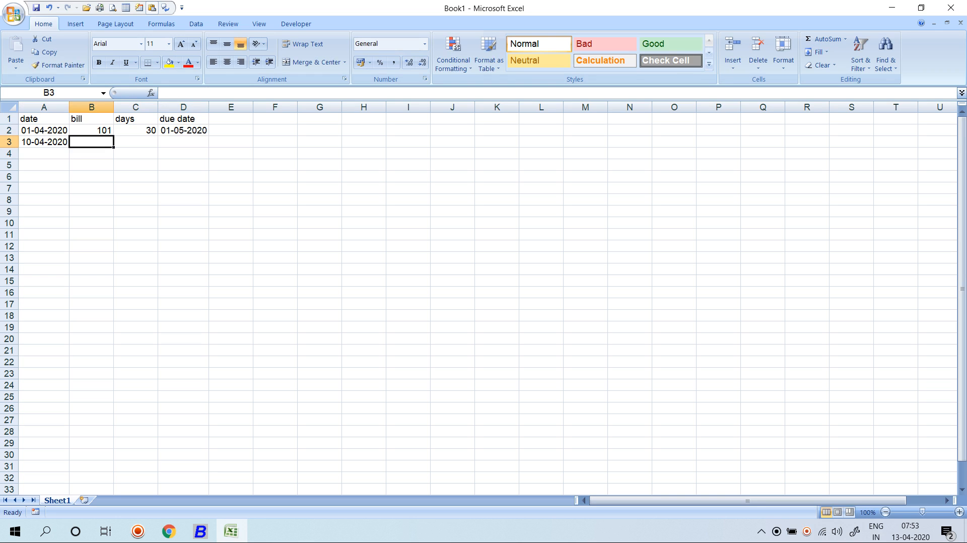
pyautogui.write('177')
pyautogui.press('Return')
pyautogui.press('Up')
pyautogui.press('Right')
pyautogui.write('30')
pyautogui.press('Tab')
pyautogui.hotkey('ctrl', 'd')
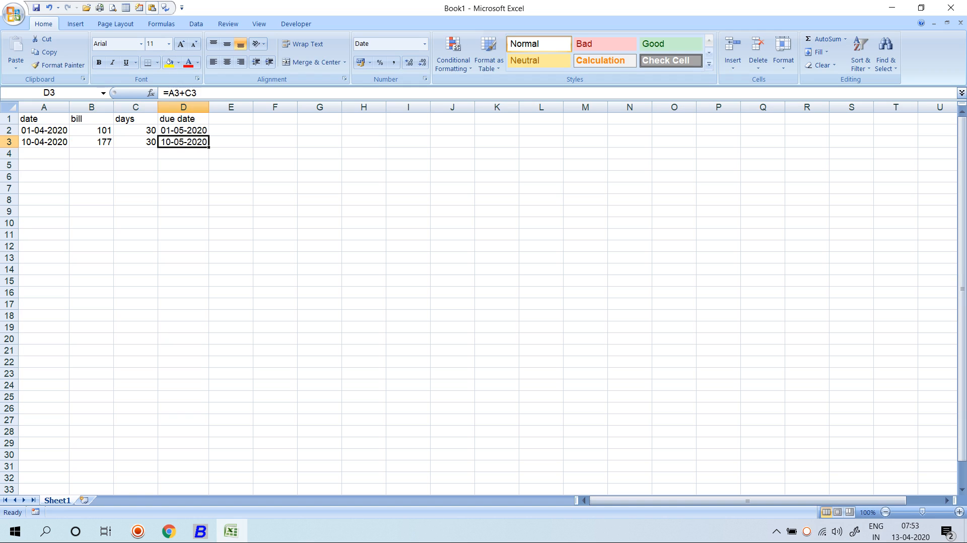
# Enter the third bill's date, 21-04-2020, in A4.
pyautogui.press('Up')
pyautogui.press('Left')
pyautogui.press('Left')
pyautogui.press('Left')
pyautogui.press('Down')
pyautogui.press('Down')
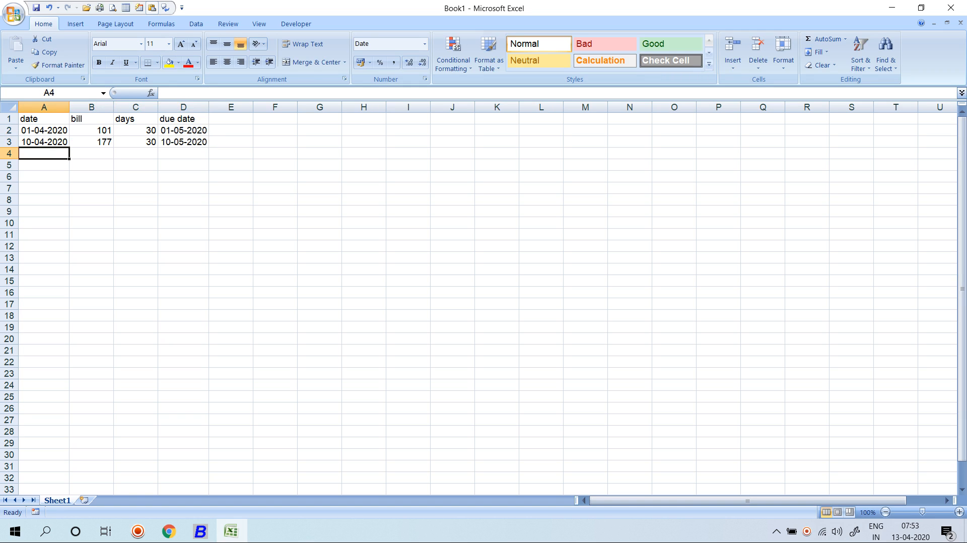
pyautogui.write('21-04-2020')
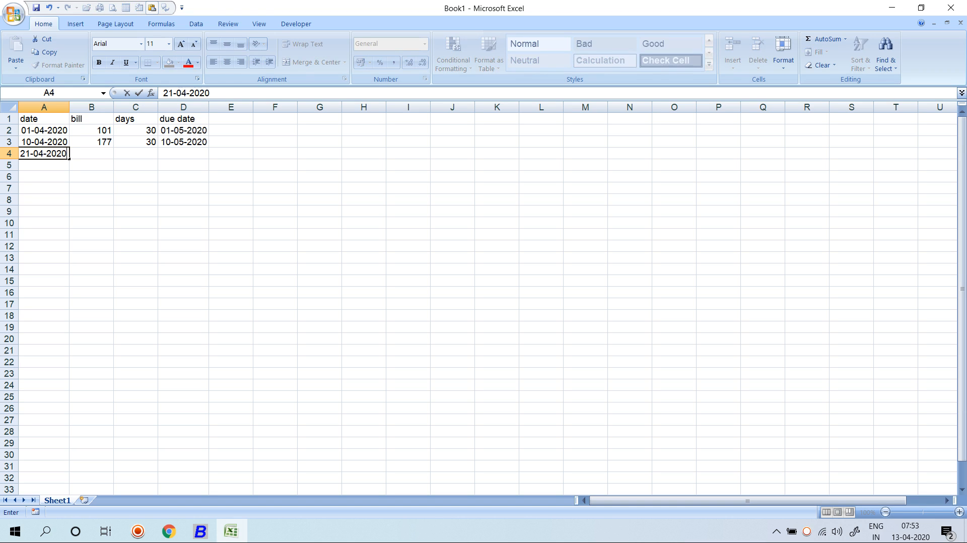
pyautogui.press('Return')
pyautogui.press('Up')
pyautogui.press('Right')
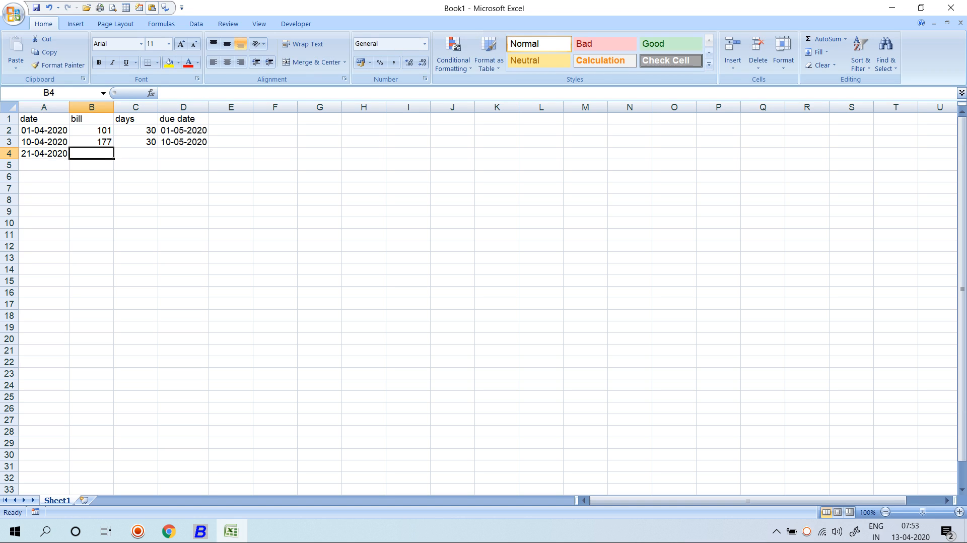
# Complete row 4 with bill 201, copying the days value and due date formula from the row above.
pyautogui.write('201')
pyautogui.press('Return')
pyautogui.press('Up')
pyautogui.press('Right')
pyautogui.hotkey('ctrl', 'd')
pyautogui.press('Right')
pyautogui.hotkey('ctrl', 'd')
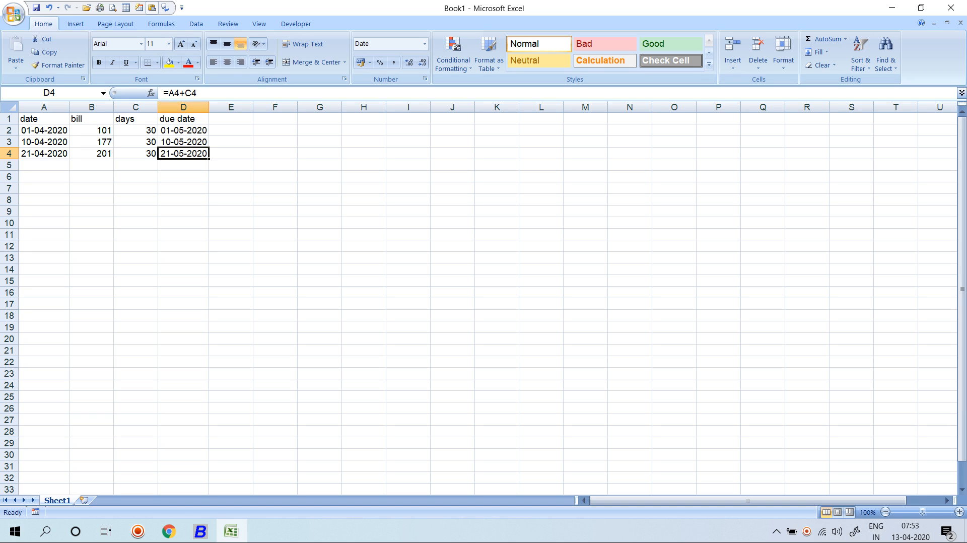
# Switch back to Busy and open the form for adding a new account master.
pyautogui.hotkey('alt', 'Tab')
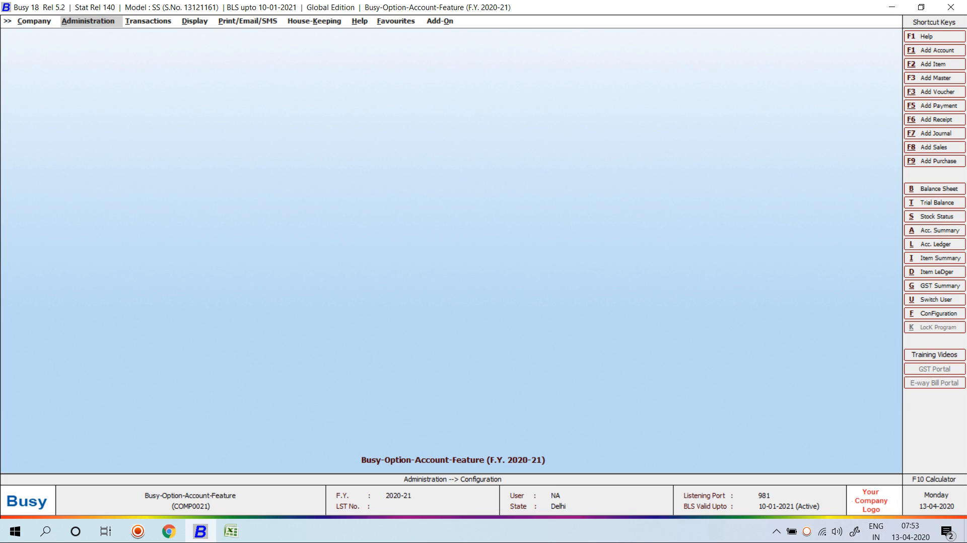
pyautogui.press('Return')
pyautogui.press('Escape')
pyautogui.press('Escape')
pyautogui.press('Return')
pyautogui.press('Up')
pyautogui.press('Return')
pyautogui.press('Return')
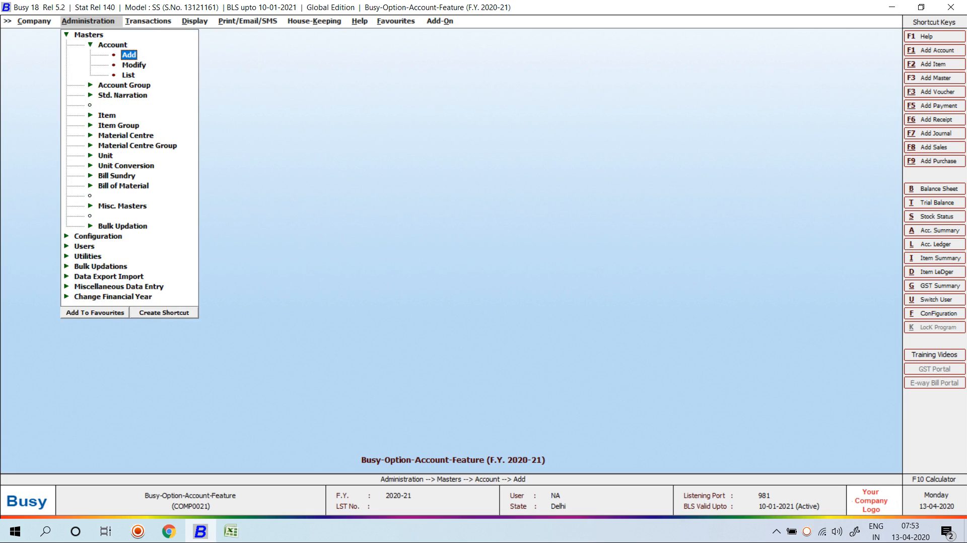
pyautogui.press('Return')
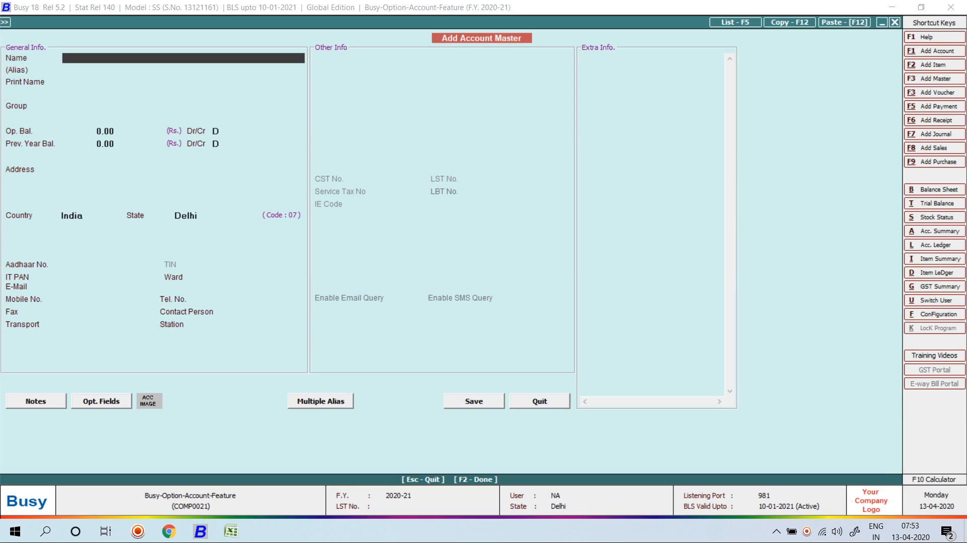
# Name the new account Mehak Trading Company and assign it to the Sundry Debtors group.
pyautogui.write('mehak trading company')
pyautogui.press('Return')
pyautogui.press('Return')
pyautogui.write('sun')
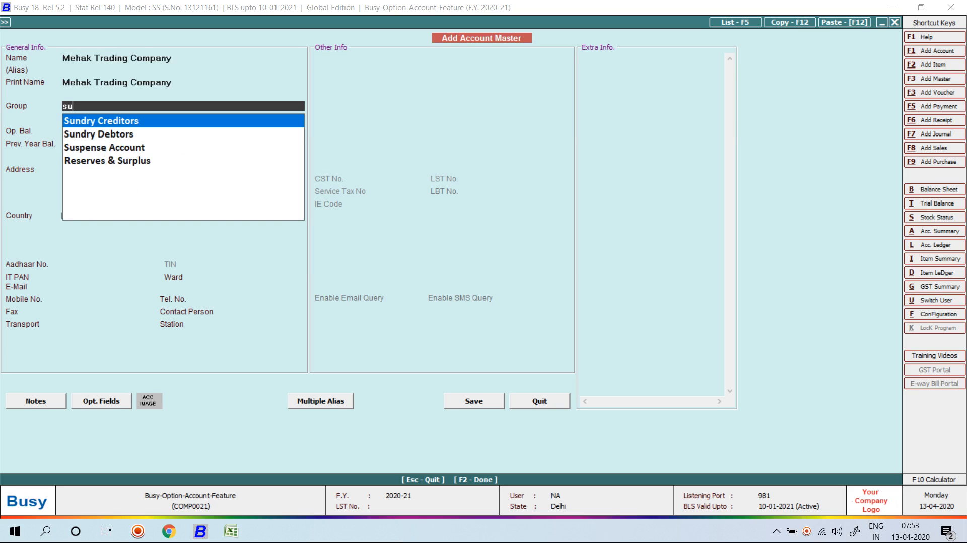
pyautogui.press('Down')
pyautogui.press('Return')
# Accept the remaining general details and bill-by-bill balancing, and set the credit days for sale to 15.
pyautogui.press('Return')
pyautogui.press('Return')
pyautogui.press('Return')
pyautogui.press('Return')
pyautogui.press('Return')
pyautogui.press('Return')
pyautogui.press('Return')
pyautogui.press('Return')
pyautogui.press('Return')
pyautogui.press('Return')
pyautogui.press('Return')
pyautogui.press('Return')
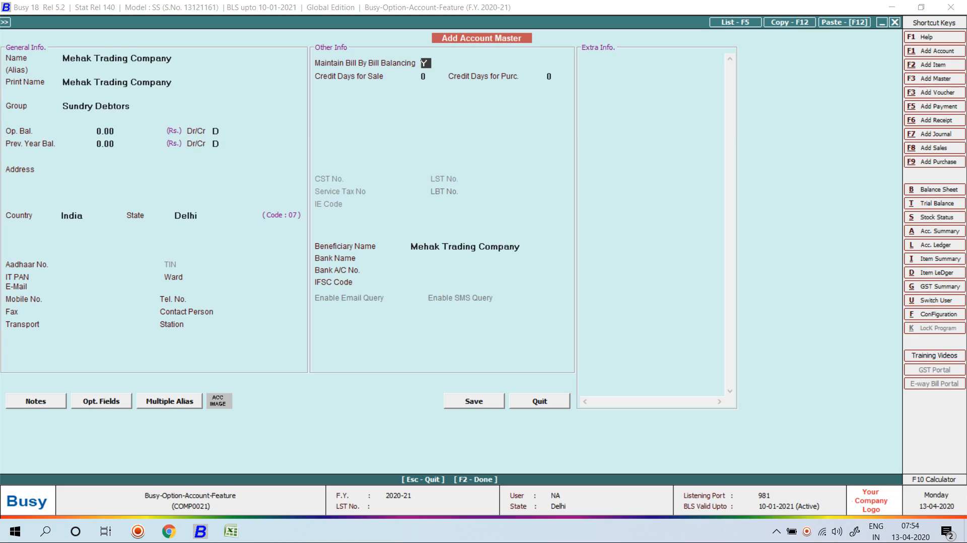
pyautogui.press('Return')
pyautogui.write('15')
pyautogui.press('Return')
# Save the Mehak Trading Company account master.
pyautogui.press('Up')
pyautogui.press('Up')
pyautogui.press('Return')
pyautogui.press('Return')
pyautogui.press('F2')
pyautogui.press('Return')
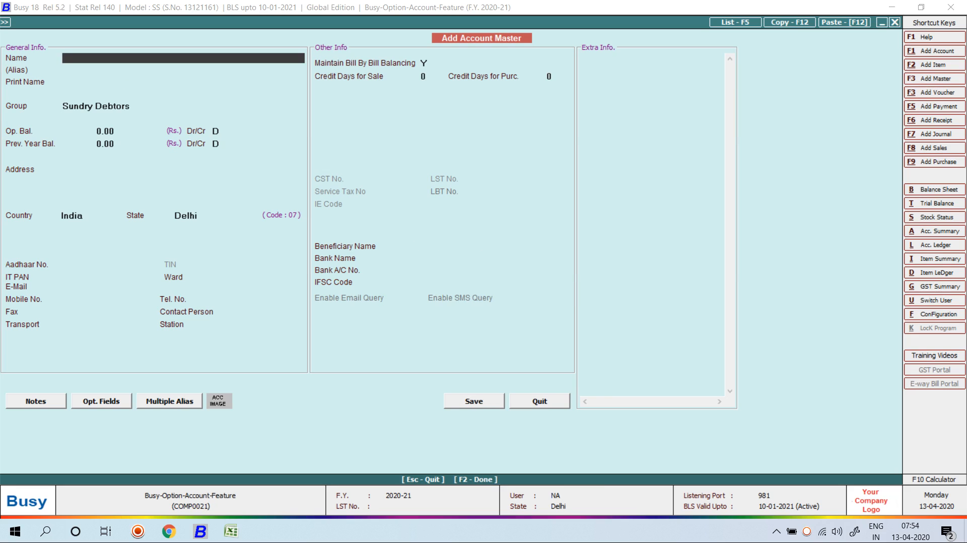
# Name the next account AR TRADING COMPANY and assign it to the Sundry Creditors group.
pyautogui.write('a')
pyautogui.write('R TRA')
pyautogui.write('DING COM')
pyautogui.write('PANY')
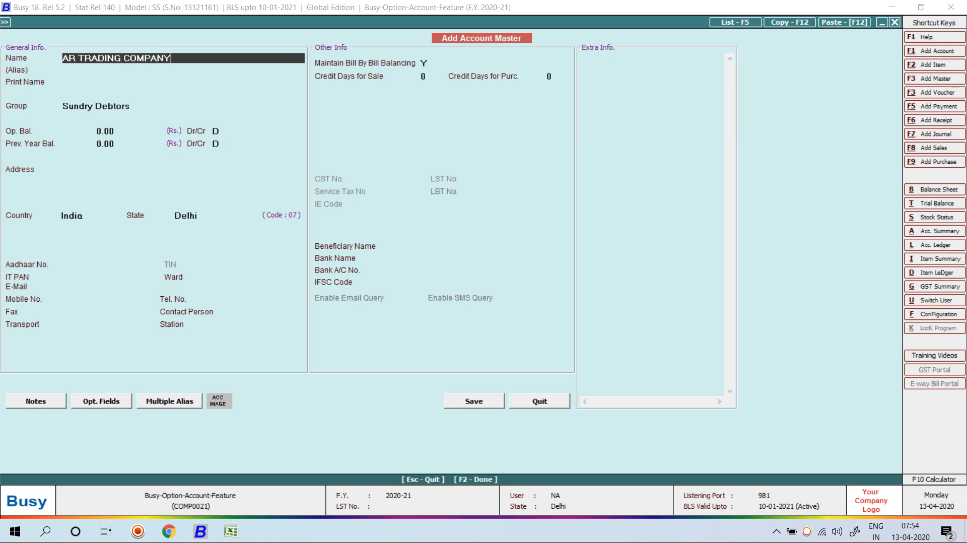
pyautogui.press('Return')
pyautogui.press('Return')
pyautogui.write('SI')
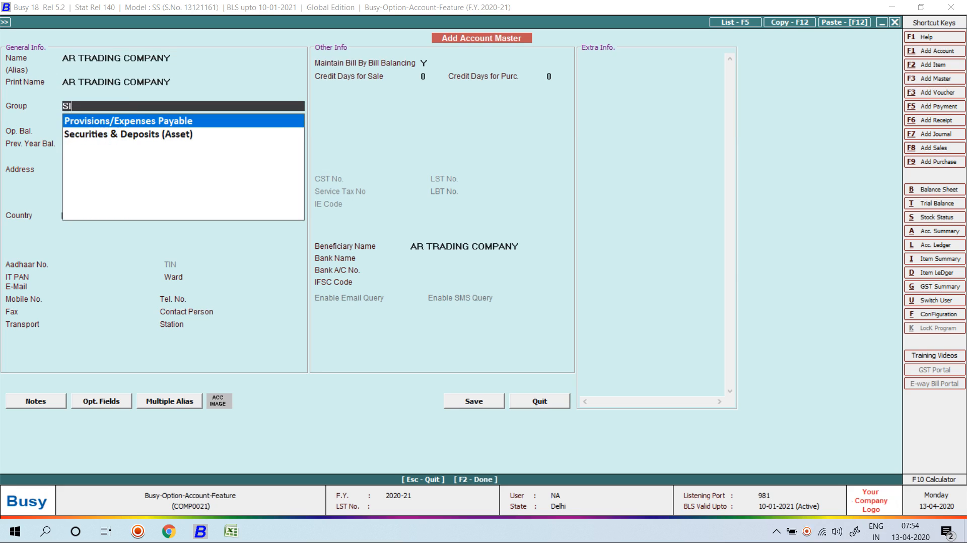
pyautogui.press('BackSpace')
pyautogui.write('UN')
pyautogui.press('Return')
pyautogui.press('Return')
pyautogui.press('Return')
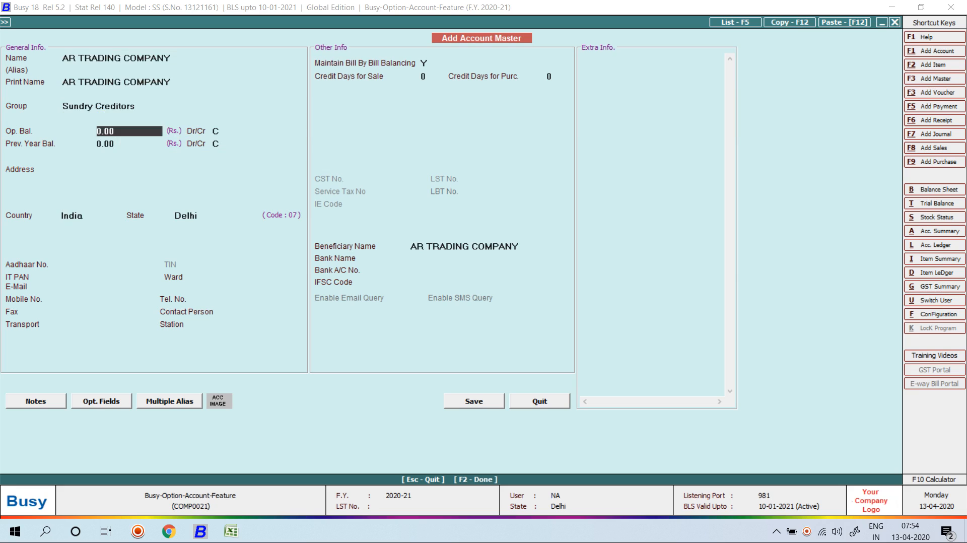
# Accept AR TRADING COMPANY's remaining details and bill-by-bill balancing, set the credit days for purchase to 7, and save the account master.
pyautogui.press('Return')
pyautogui.press('Return')
pyautogui.press('Return')
pyautogui.press('Return')
pyautogui.press('Return')
pyautogui.press('Return')
pyautogui.press('Return')
pyautogui.press('Return')
pyautogui.press('Return')
pyautogui.press('Return')
pyautogui.press('Return')
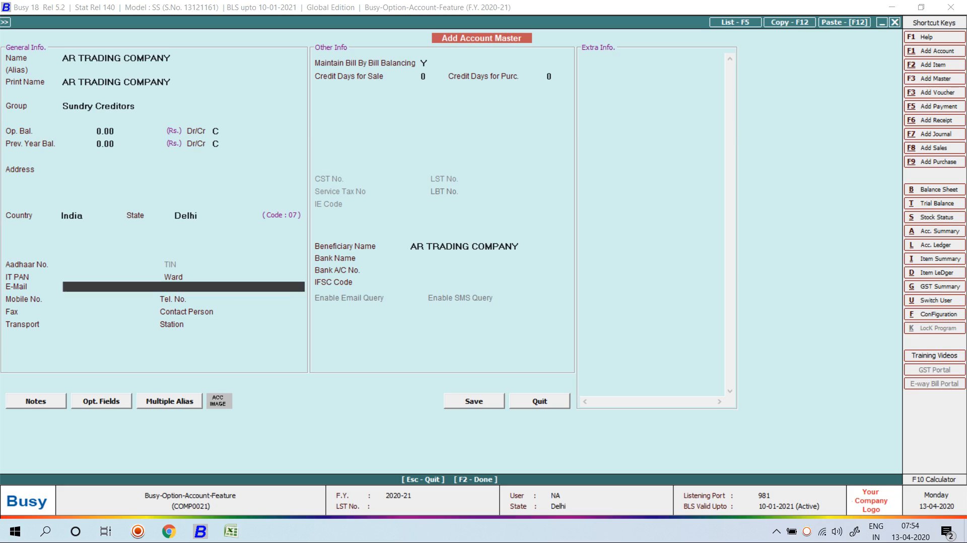
pyautogui.press('Return')
pyautogui.press('Return')
pyautogui.press('Return')
pyautogui.press('Return')
pyautogui.press('Return')
pyautogui.press('Return')
pyautogui.press('Return')
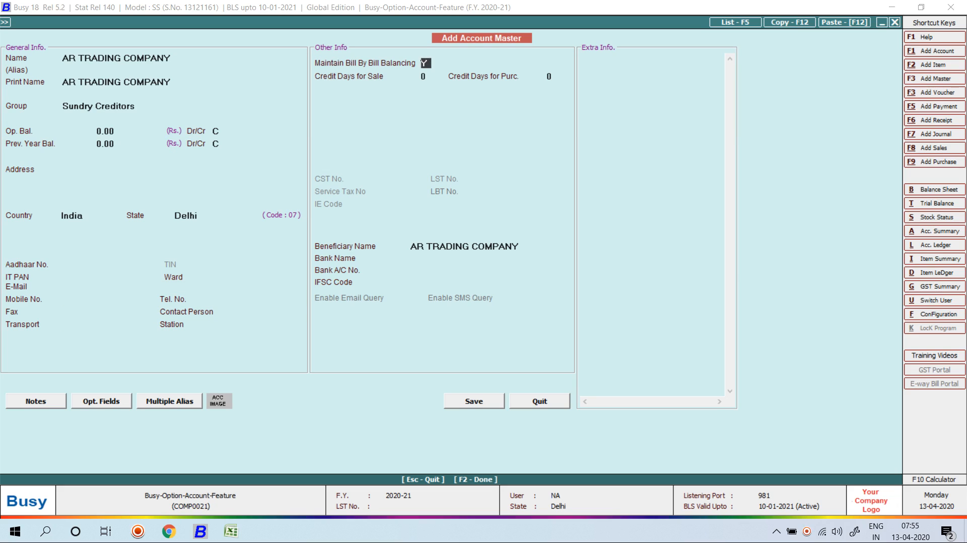
pyautogui.press('Return')
pyautogui.write('7')
pyautogui.press('Return')
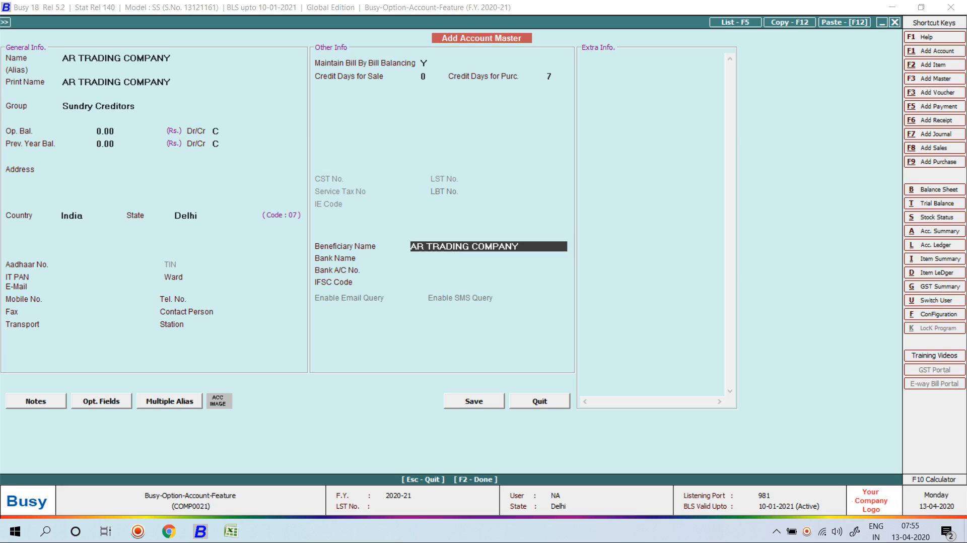
pyautogui.press('F2')
pyautogui.press('Return')
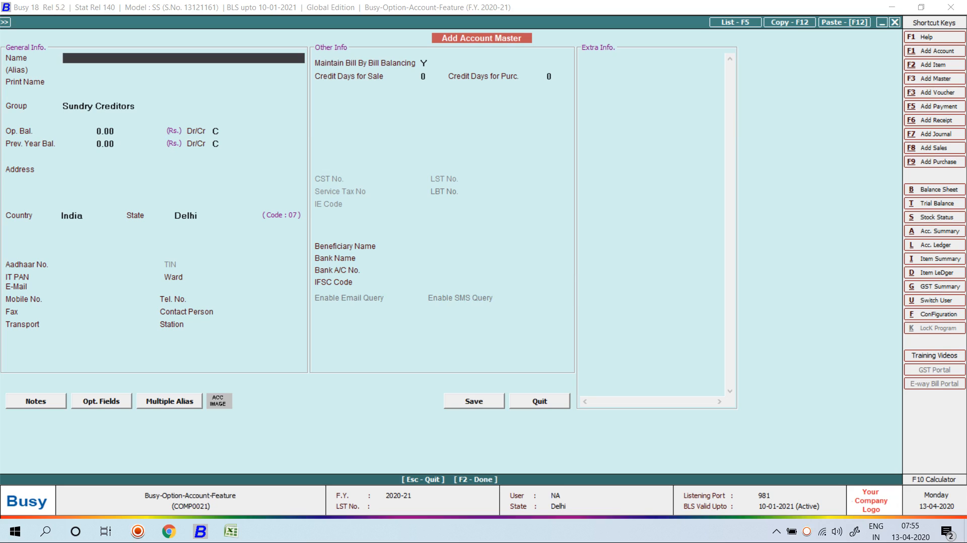
# Close the account master form and start adding a new purchase voucher.
pyautogui.press('Escape')
pyautogui.press('Escape')
pyautogui.press('Right')
pyautogui.press('Down')
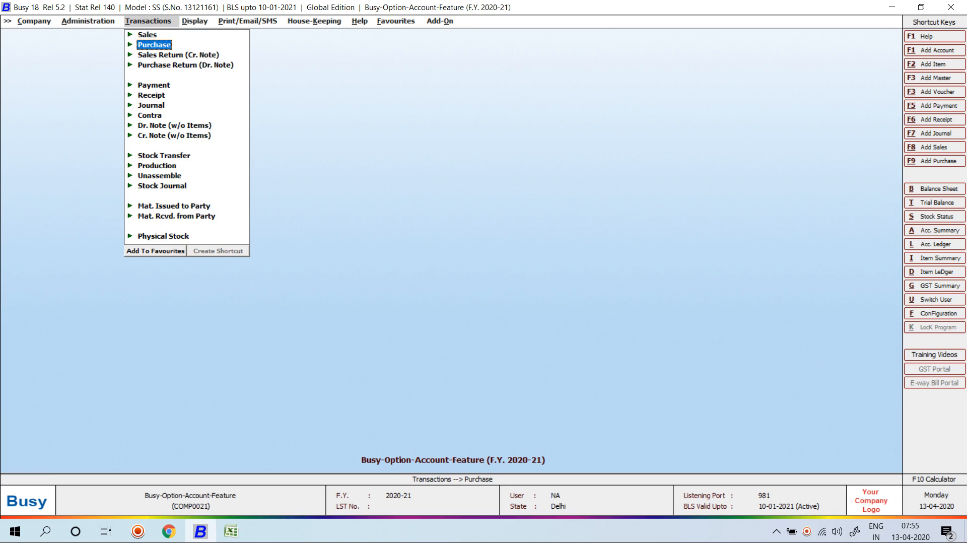
pyautogui.press('Return')
pyautogui.press('Return')
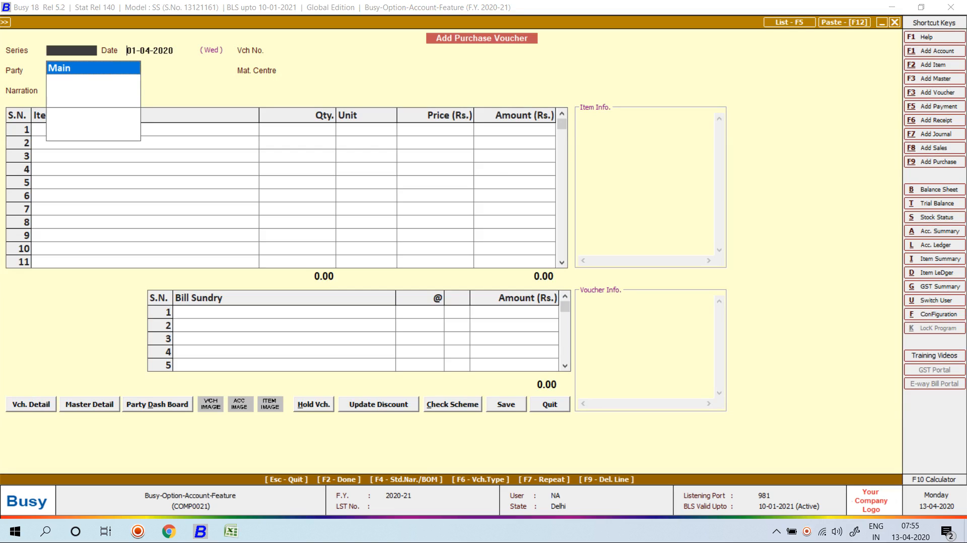
# Fill in the purchase voucher header: series Main, date 01-04-2020, voucher number 101, party AR TRADING COMPANY, material centre Main Store.
pyautogui.press('Return')
pyautogui.press('Return')
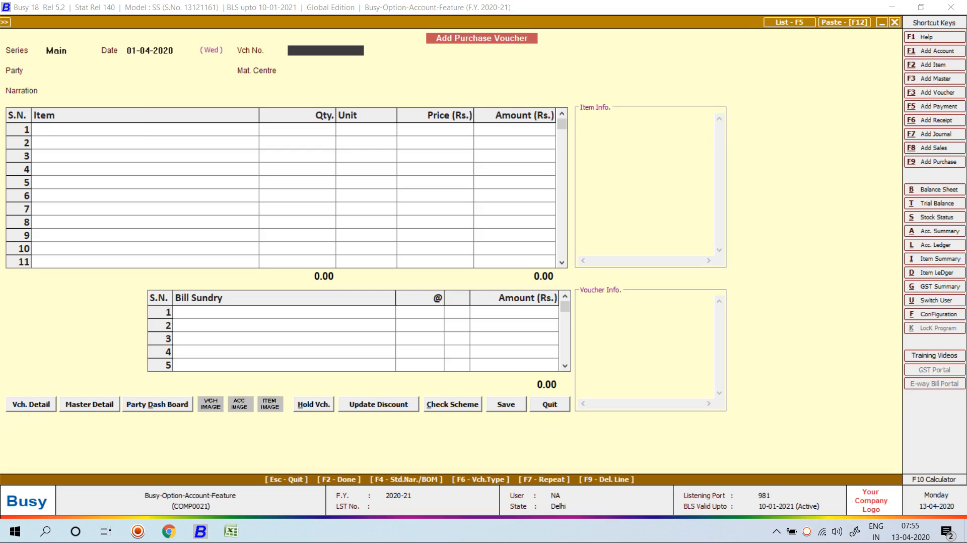
pyautogui.write('101')
pyautogui.press('Return')
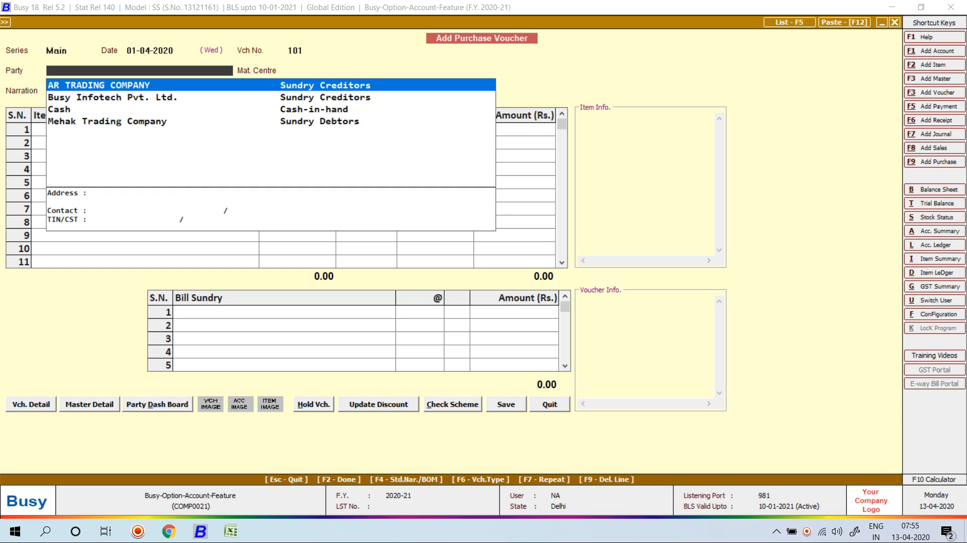
pyautogui.press('Return')
pyautogui.press('Return')
pyautogui.press('Return')
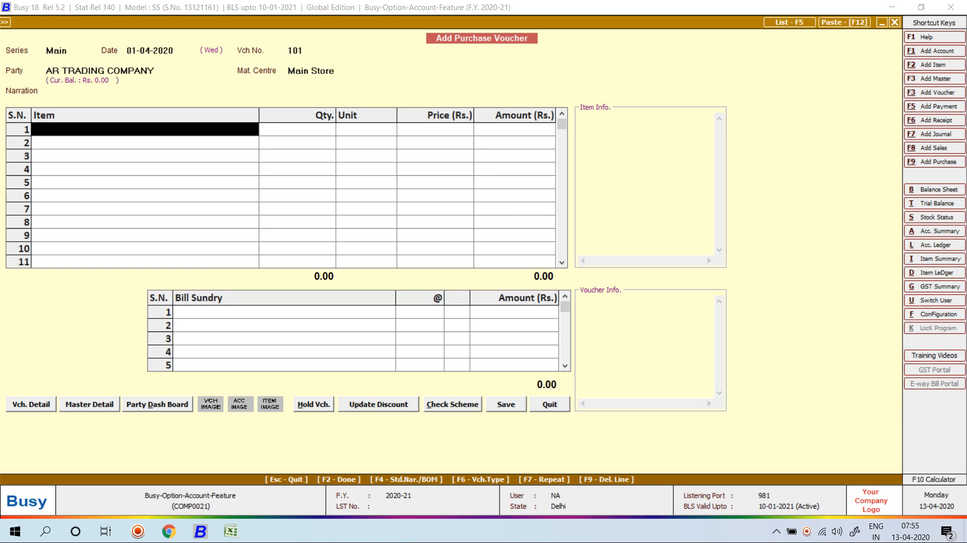
# From the voucher's item line, create a new item master named Tally Software in the General group with unit Pcs.
pyautogui.hotkey('alt', 'F2')
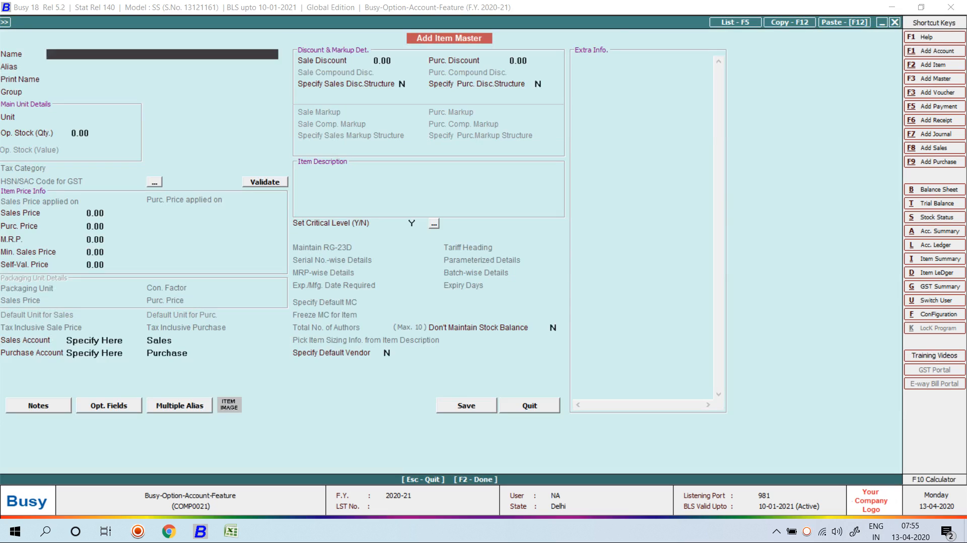
pyautogui.write('Tally Software')
pyautogui.press('Return')
pyautogui.press('Return')
pyautogui.press('Return')
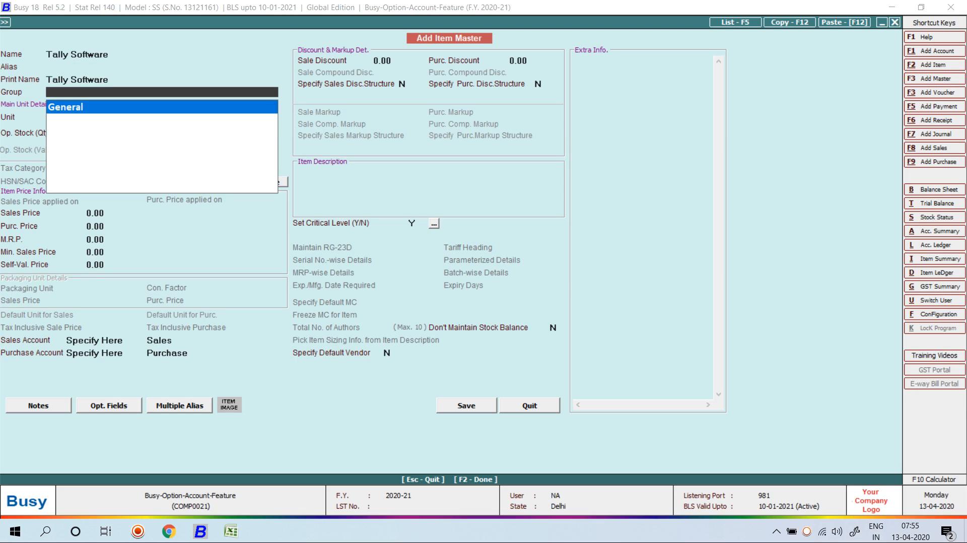
pyautogui.press('Return')
pyautogui.write('p')
pyautogui.press('Return')
pyautogui.press('Return')
pyautogui.press('Return')
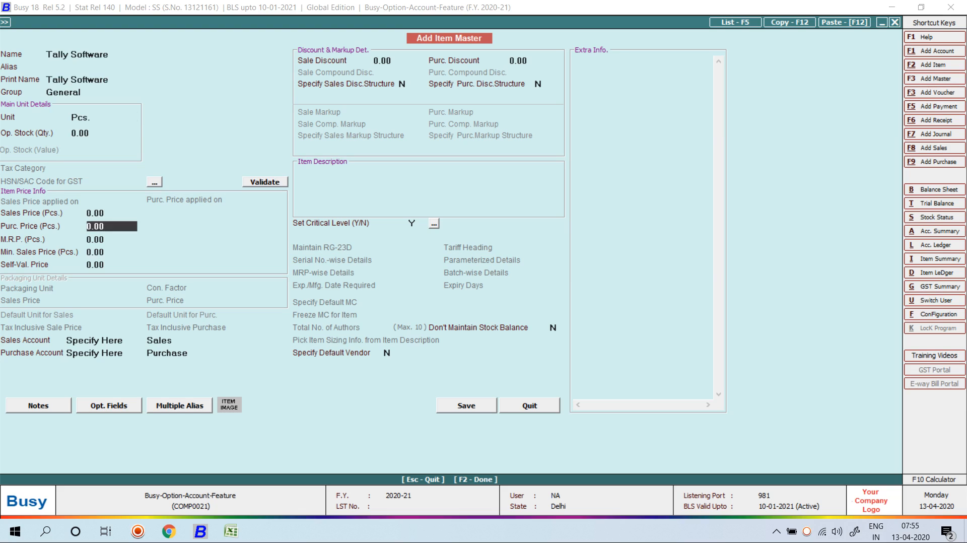
# Set the item's sales price to 21200 and purchase price to 17900, and save the item master.
pyautogui.press('Up')
pyautogui.write('21200')
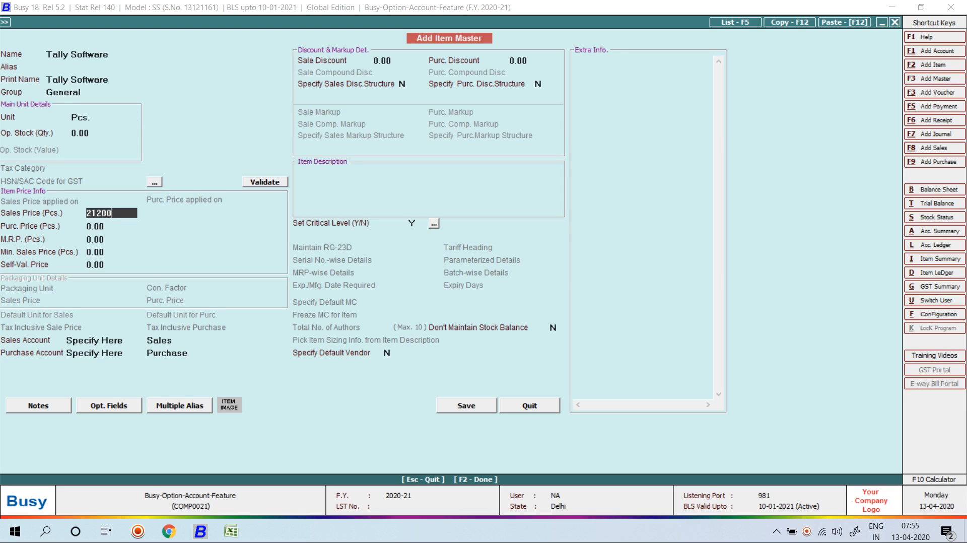
pyautogui.press('Return')
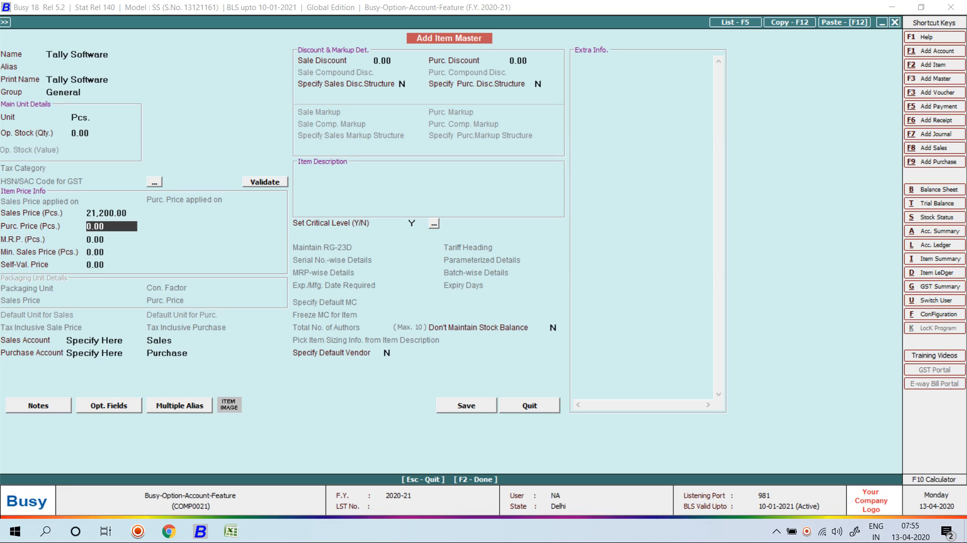
pyautogui.write('17900')
pyautogui.press('Return')
pyautogui.press('F2')
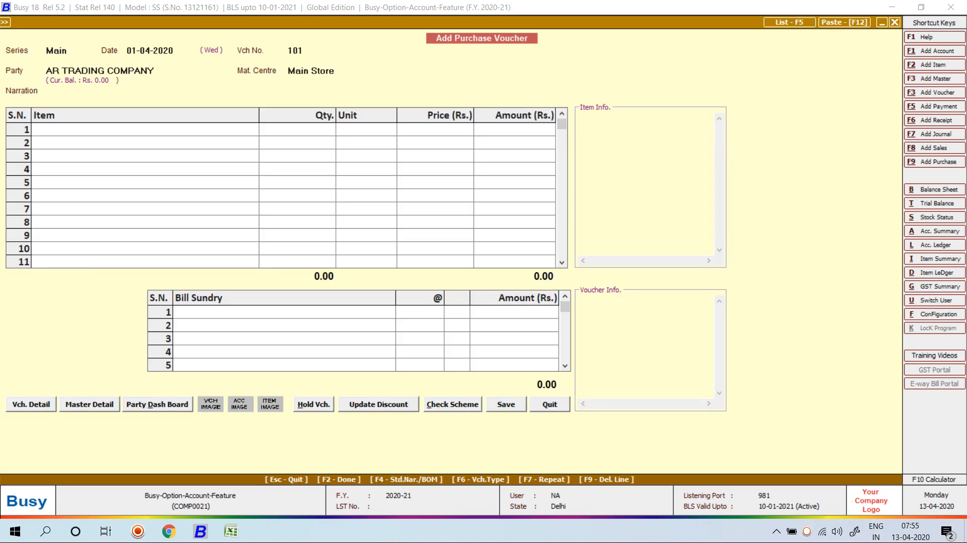
# Enter 12 Pcs. of Tally Software at 17,900.00 on the first item line and finish the item entry.
pyautogui.write('2')
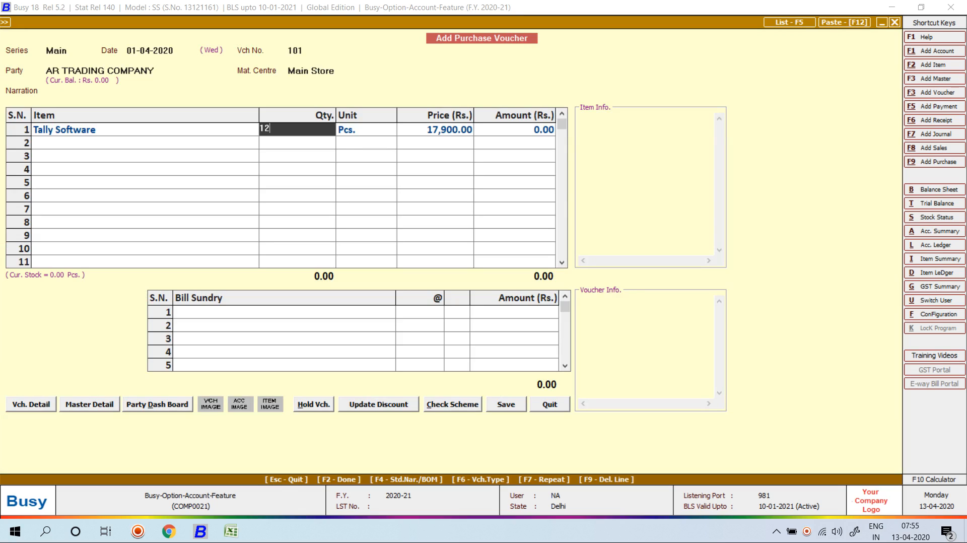
pyautogui.press('Return')
pyautogui.press('Return')
pyautogui.press('Return')
pyautogui.press('Return')
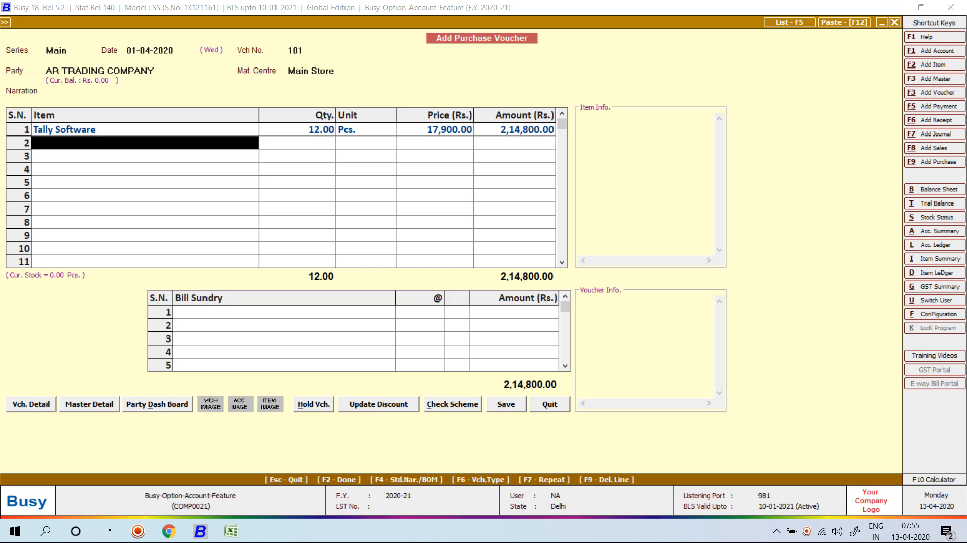
pyautogui.press('Return')
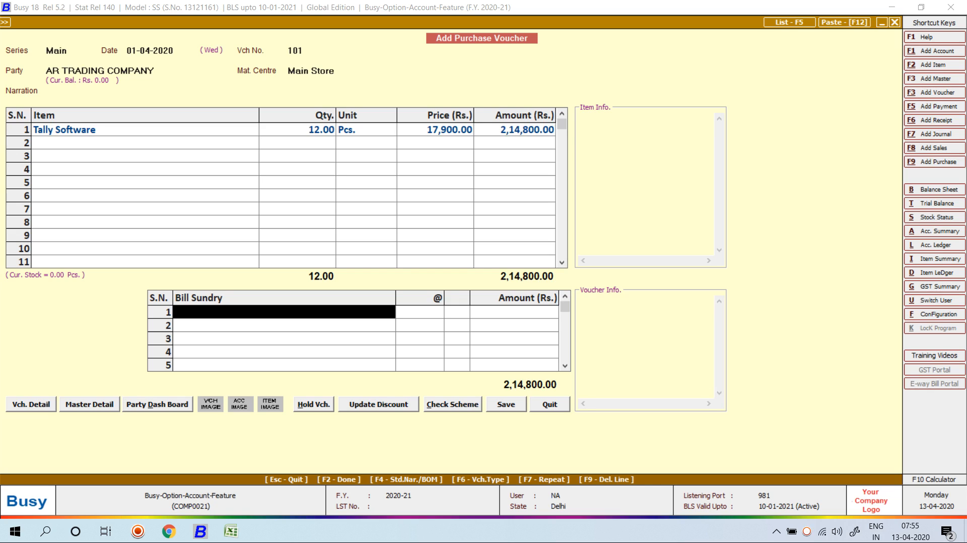
# Leave the bill sundries empty and accept the bill-by-bill adjustment as new reference 101 with due date 08-04-2020.
pyautogui.press('Return')
pyautogui.press('Return')
pyautogui.press('Return')
pyautogui.press('Return')
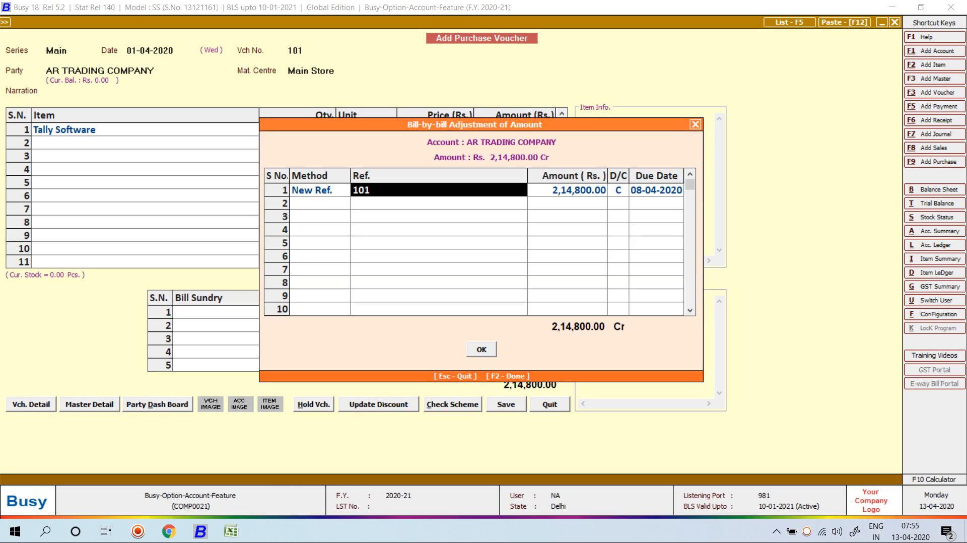
pyautogui.press('Return')
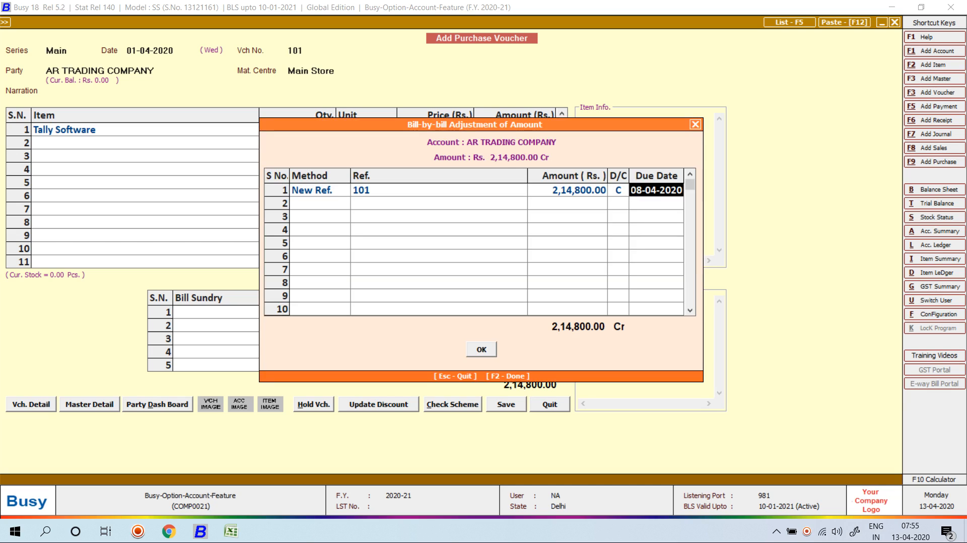
pyautogui.press('F2')
# Leave the transport details blank and save purchase voucher 101.
pyautogui.press('F2')
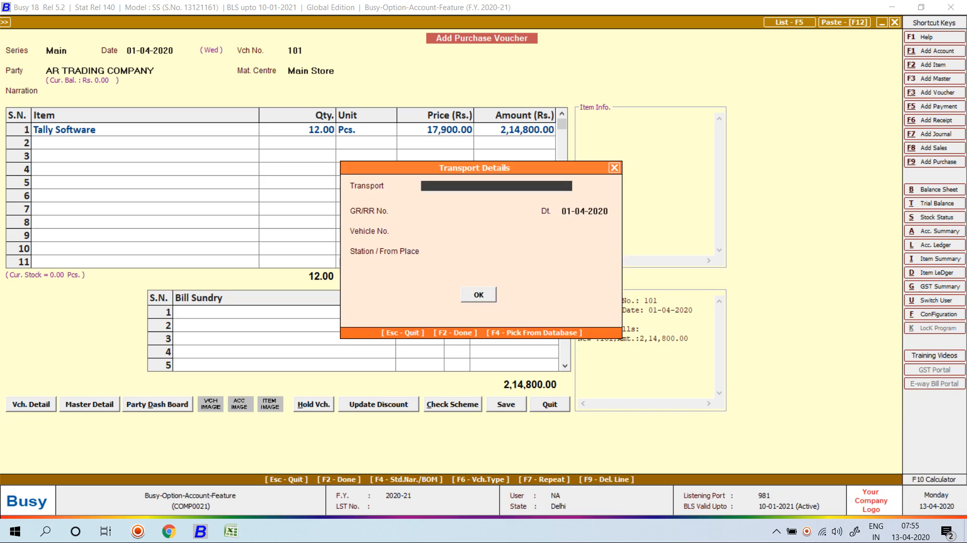
pyautogui.press('Left')
pyautogui.press('Return')
pyautogui.press('Return')
pyautogui.press('Return')
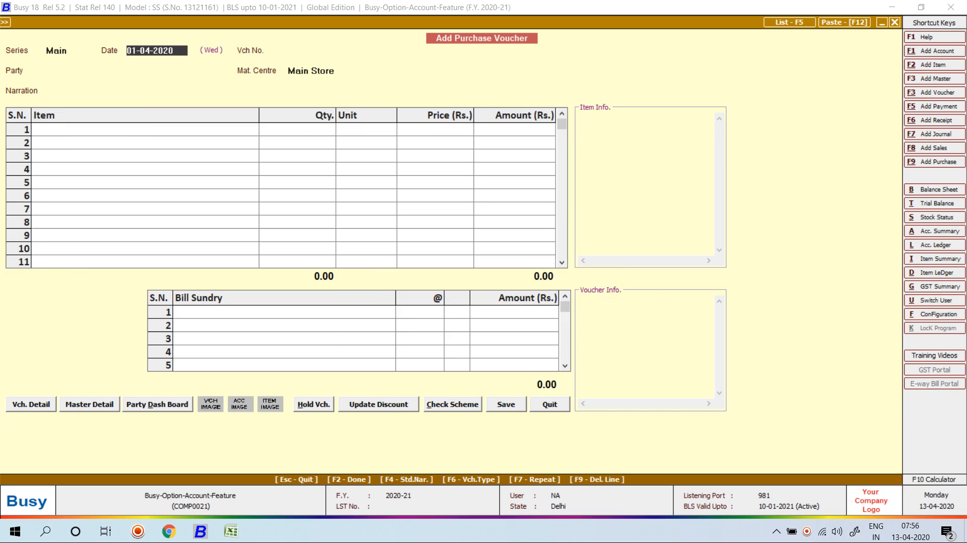
# Fill in the next purchase voucher's header with date 08-04-2020, voucher number 223, party AR TRADING COMPANY and material centre Main Store.
pyautogui.write('08')
pyautogui.press('Return')
pyautogui.press('Return')
pyautogui.write('223')
pyautogui.press('Return')
pyautogui.press('Return')
pyautogui.press('Return')
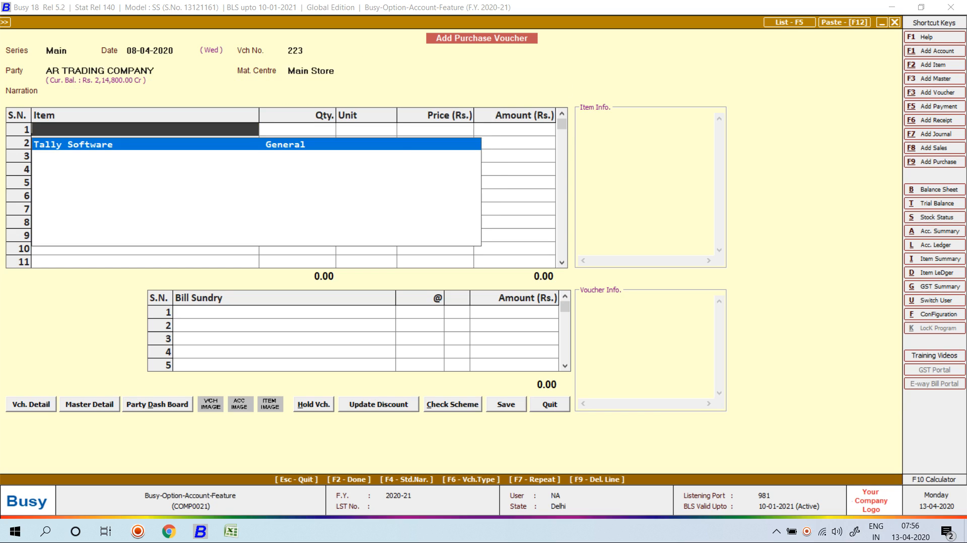
# Enter 6 pieces of Tally Software at the default purchase price on voucher 223.
pyautogui.press('Return')
pyautogui.write('6')
pyautogui.press('Return')
pyautogui.press('Return')
pyautogui.press('Return')
pyautogui.press('Return')
# Accept the bill-by-bill adjustment for voucher 223 and save the voucher without transport details.
pyautogui.press('Return')
pyautogui.press('Return')
pyautogui.press('Return')
pyautogui.press('Return')
pyautogui.press('Return')
pyautogui.press('F2')
pyautogui.press('F2')
pyautogui.press('F2')
pyautogui.press('Return')
pyautogui.press('Return')
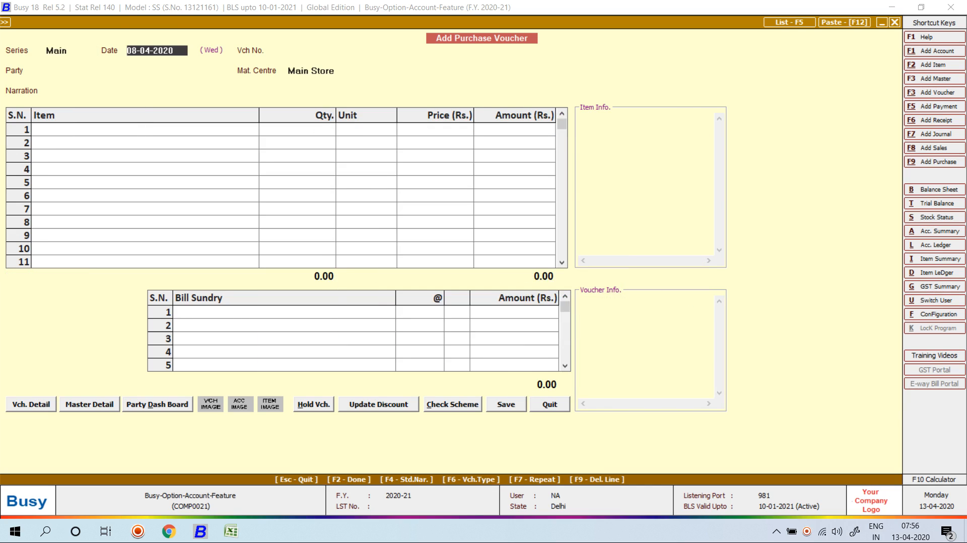
# Fill in another purchase voucher's header with date 13-04-2020, voucher number 279, party AR TRADING COMPANY and material centre Main Store.
pyautogui.write('13')
pyautogui.press('Return')
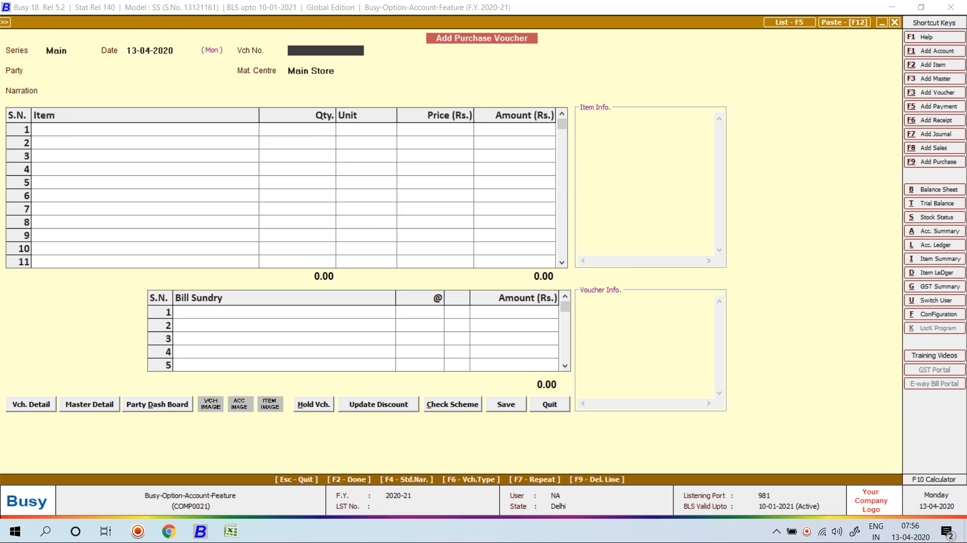
pyautogui.write('279')
pyautogui.press('Return')
pyautogui.press('Return')
pyautogui.press('Return')
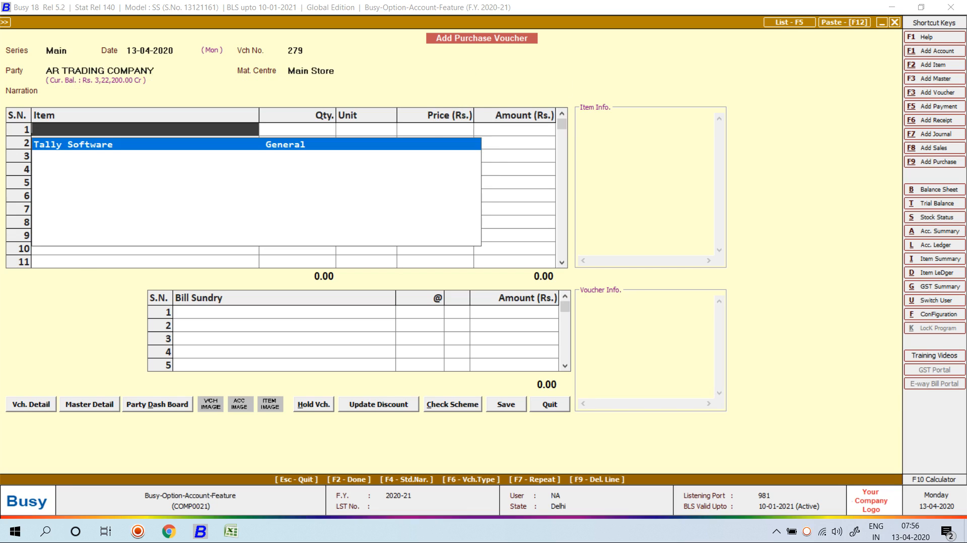
# Enter 3 Pcs. of Tally Software at 17,900.00 on voucher 279.
pyautogui.press('Return')
pyautogui.write('3')
pyautogui.press('Return')
pyautogui.press('Return')
pyautogui.press('Return')
pyautogui.press('Return')
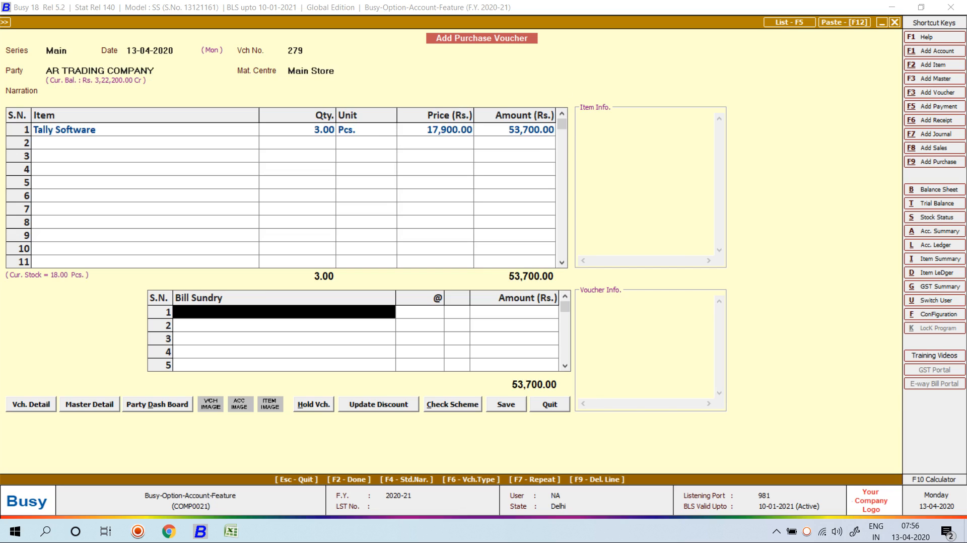
# Accept the bill-by-bill adjustment as new reference 279 with due date 20-04-2020 and save the voucher.
pyautogui.press('Return')
pyautogui.press('Return')
pyautogui.press('Return')
pyautogui.press('Return')
pyautogui.press('Return')
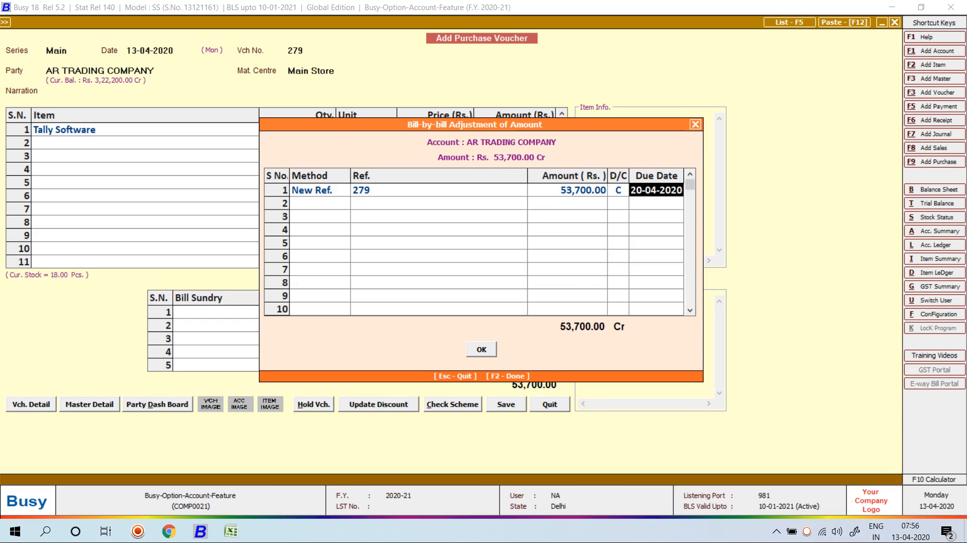
pyautogui.press('F2')
pyautogui.press('F2')
pyautogui.press('F2')
pyautogui.press('Return')
pyautogui.press('Return')
# Fill in a further purchase voucher's header with date 19-04-2020, voucher number 331, party AR TRADING COMPANY and material centre Main Store.
pyautogui.write('19')
pyautogui.press('Return')
pyautogui.press('Return')
pyautogui.press('Return')
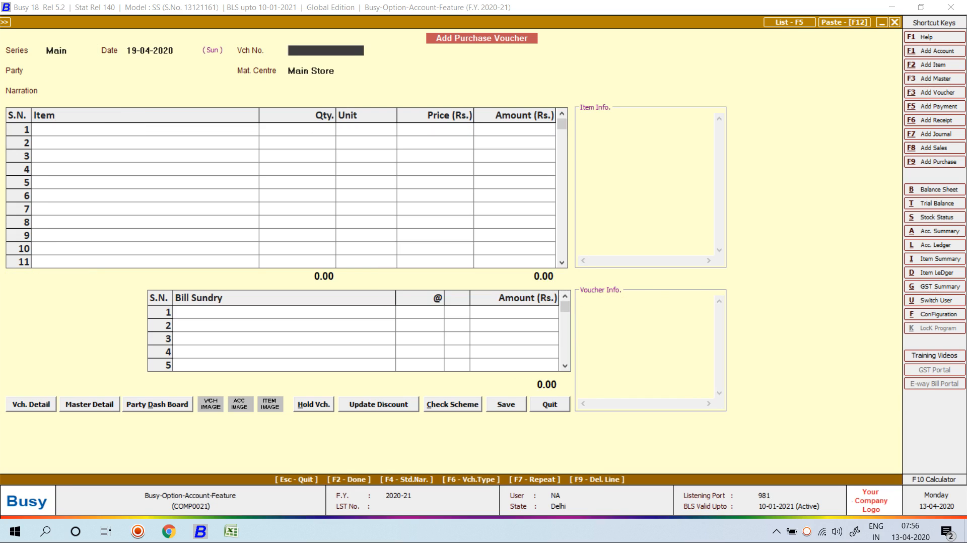
pyautogui.write('331')
pyautogui.press('Return')
pyautogui.press('Return')
pyautogui.press('Return')
pyautogui.press('Return')
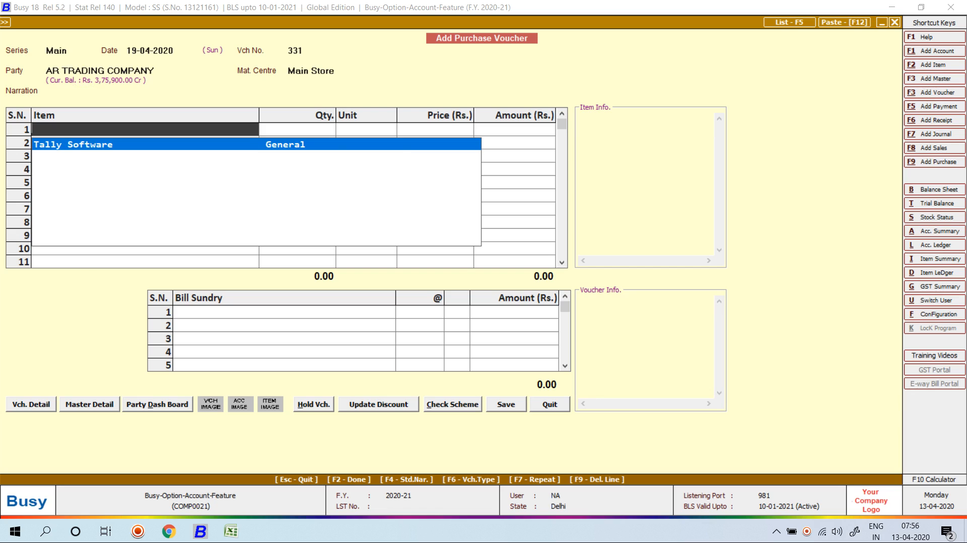
# Enter 2 Pcs. of Tally Software at 17,900.00 on voucher 331.
pyautogui.press('Return')
pyautogui.write('2')
pyautogui.press('Return')
pyautogui.press('Return')
pyautogui.press('Return')
pyautogui.press('Return')
pyautogui.press('Return')
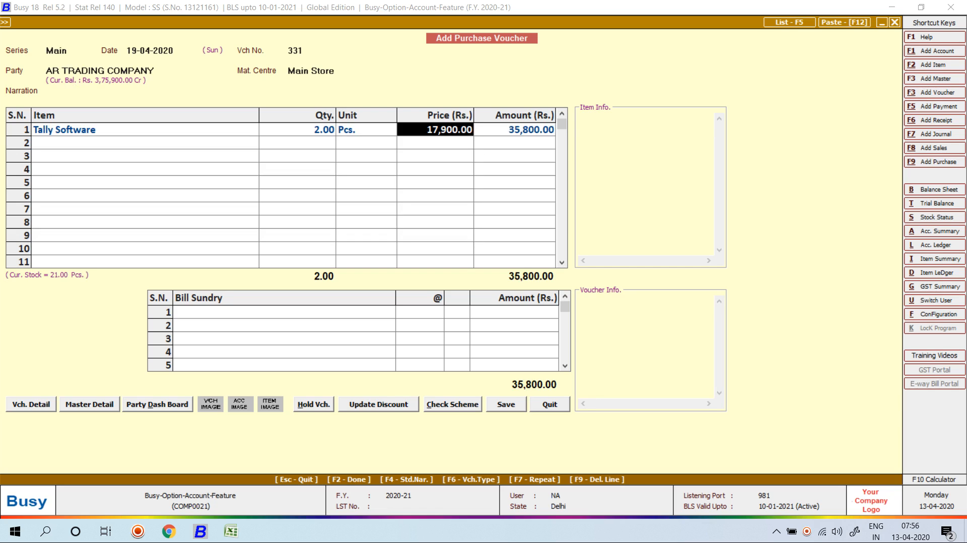
pyautogui.press('Return')
# Accept the bill-by-bill adjustment as new reference 331 and save the voucher.
pyautogui.press('Return')
pyautogui.press('Return')
pyautogui.press('Return')
pyautogui.press('Return')
pyautogui.press('Return')
pyautogui.press('Return')
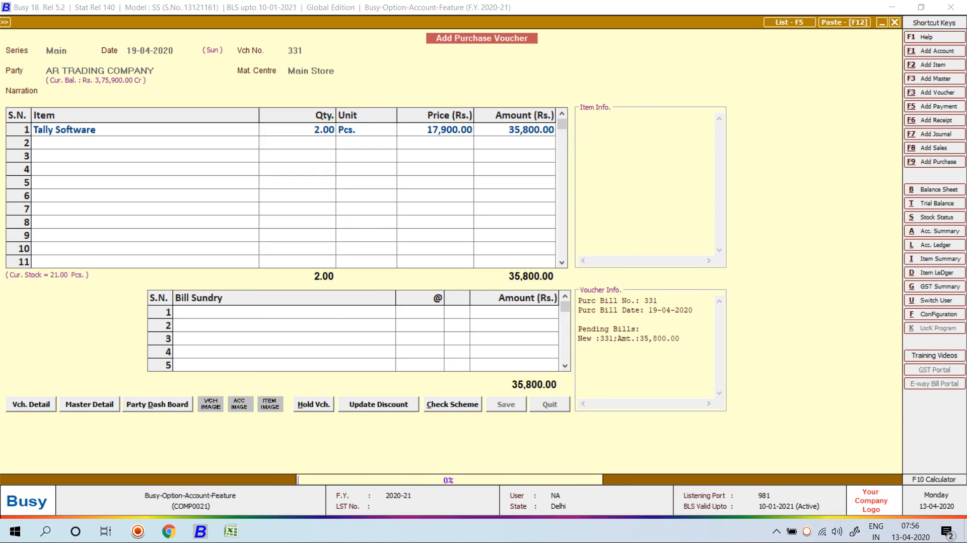
pyautogui.press('Return')
# Fill in a new purchase voucher's header with date 23-04-2020, voucher number 381, party AR TRADING COMPANY and material centre Main Store.
pyautogui.write('23-')
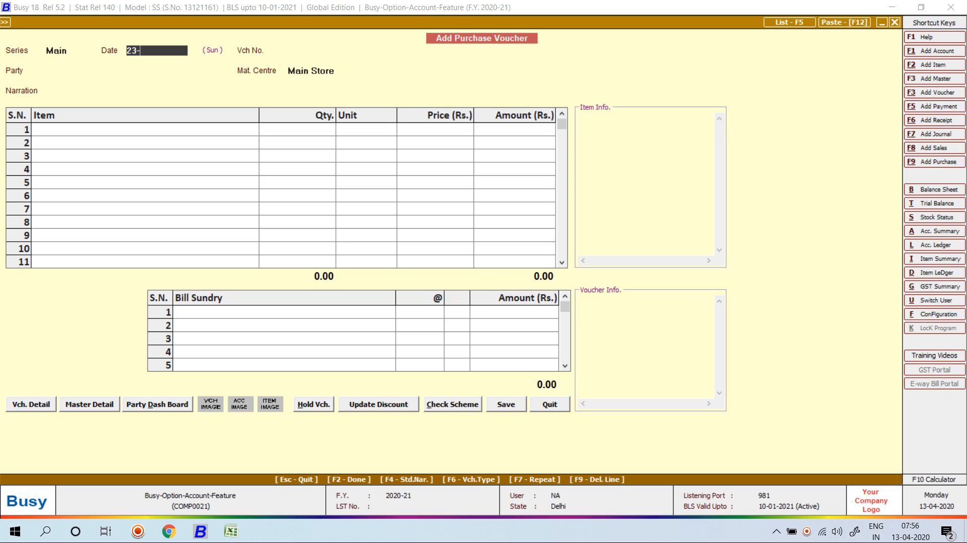
pyautogui.press('Return')
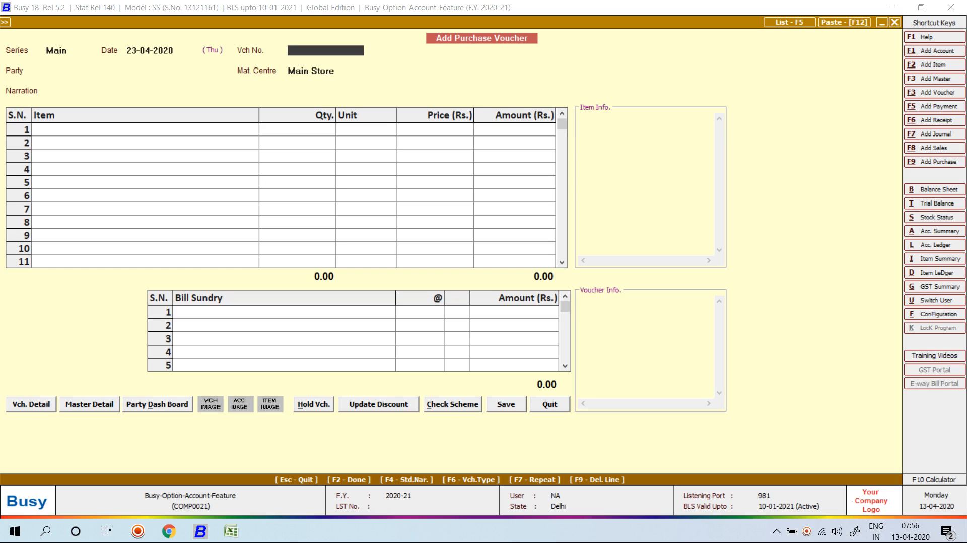
pyautogui.write('381')
pyautogui.press('Return')
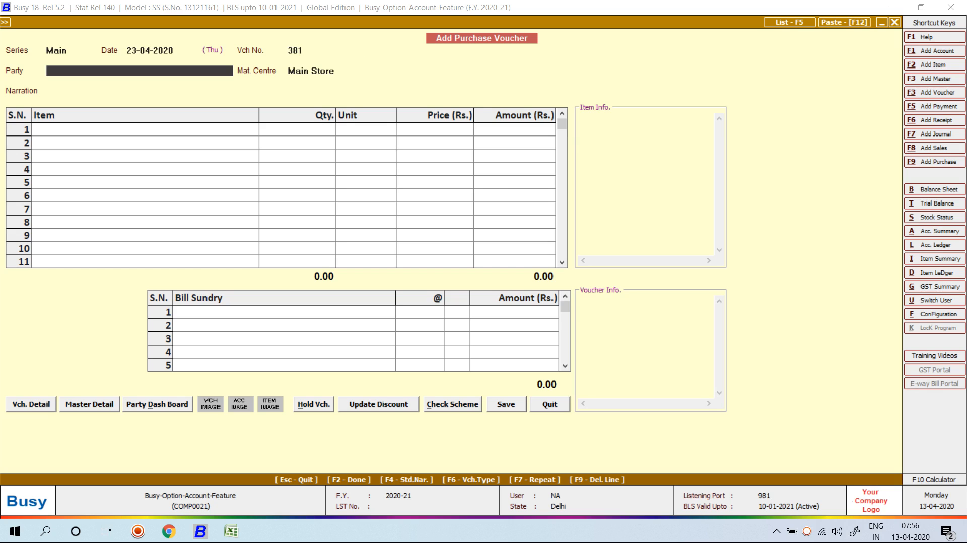
pyautogui.press('Return')
pyautogui.press('Return')
# Enter 7 Pcs. of Tally Software at 17,900.00 on voucher 381.
pyautogui.press('Return')
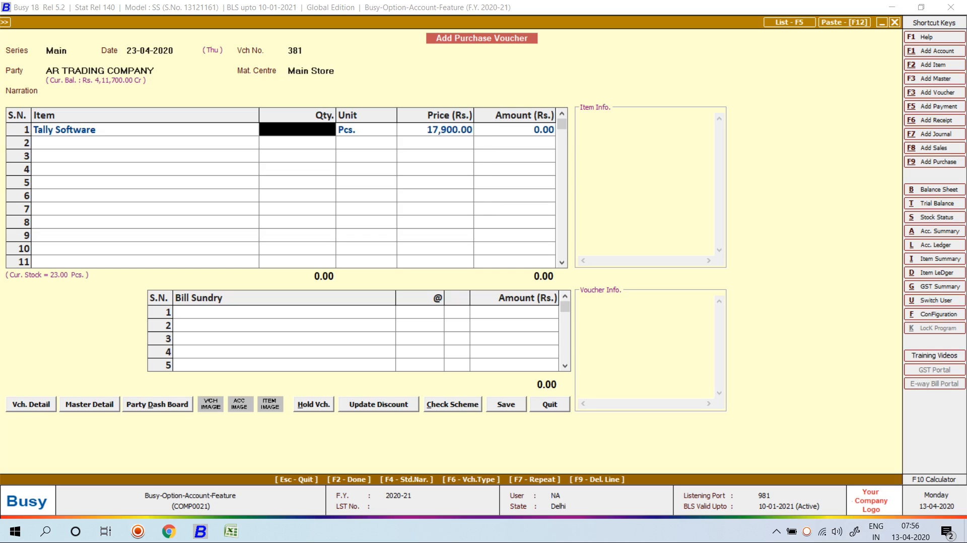
pyautogui.write('7')
pyautogui.press('Return')
pyautogui.press('Return')
pyautogui.press('Return')
# Accept the bill-by-bill adjustment as new reference 381, save the voucher and leave purchase voucher entry.
pyautogui.press('Return')
pyautogui.press('Return')
pyautogui.press('Return')
pyautogui.press('Return')
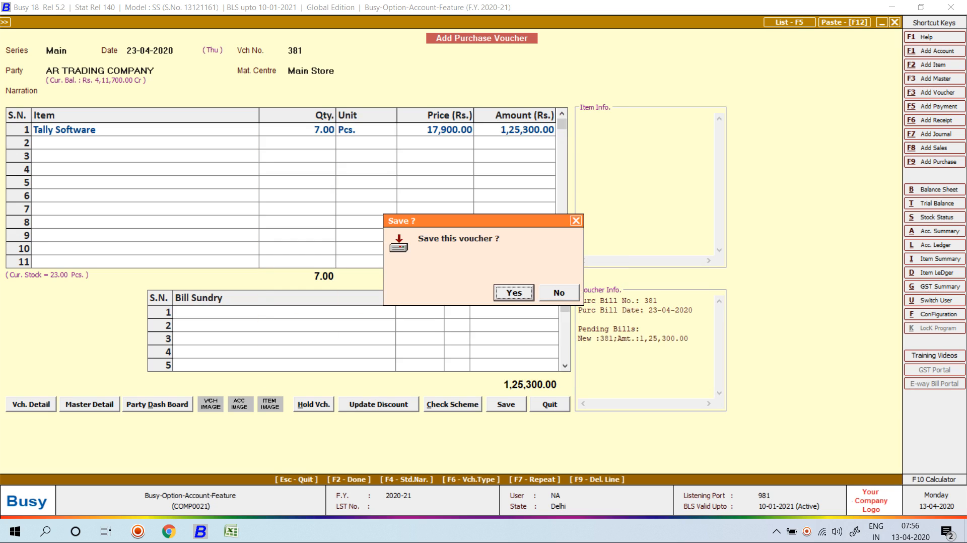
pyautogui.press('Return')
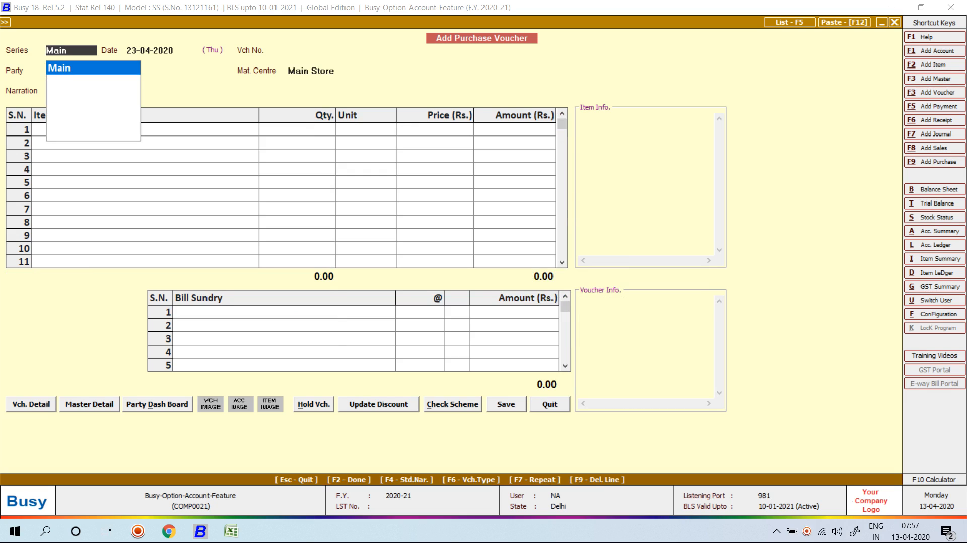
pyautogui.press('Escape')
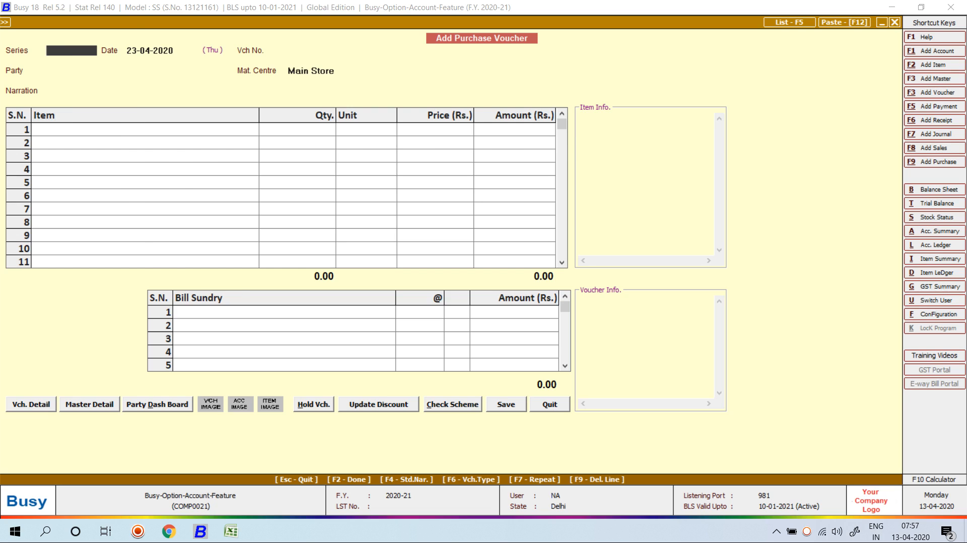
pyautogui.press('Escape')
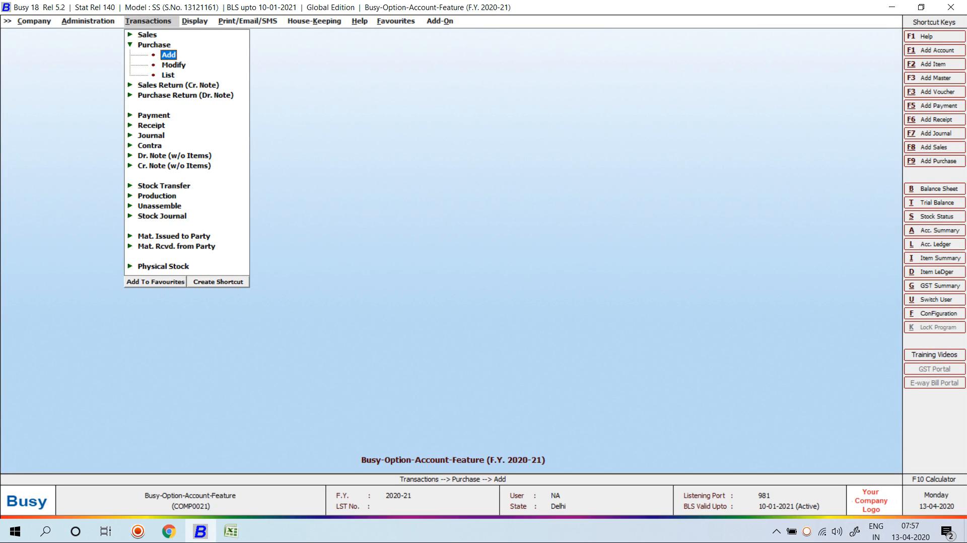
pyautogui.press('Escape')
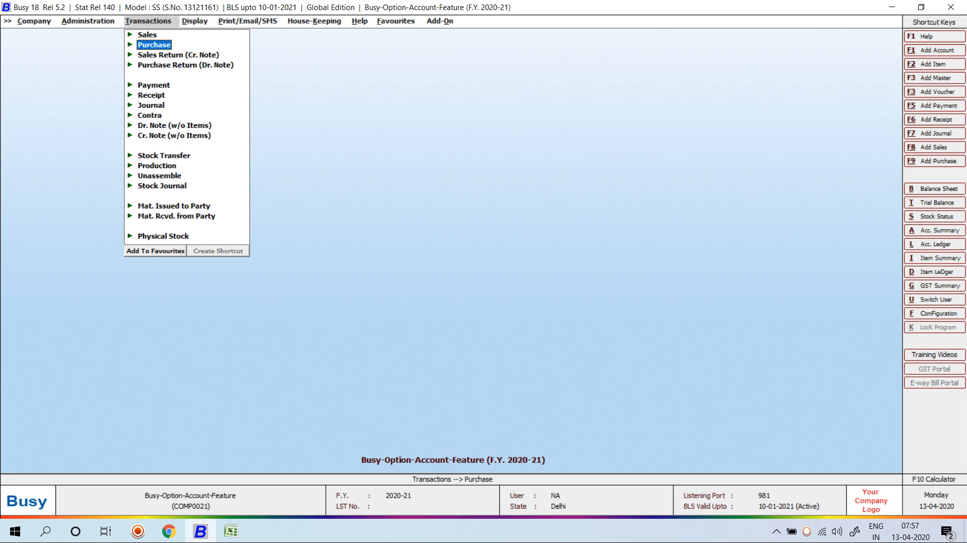
# Open the Bills Payable report from Outstanding Analysis for one account.
pyautogui.press('Right')
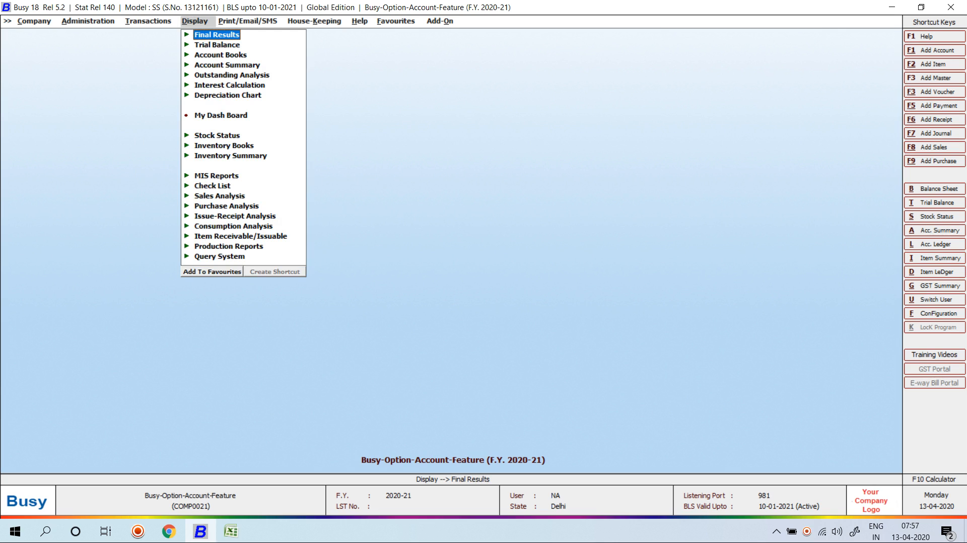
pyautogui.press('Down')
pyautogui.press('Down')
pyautogui.press('Down')
pyautogui.press('Down')
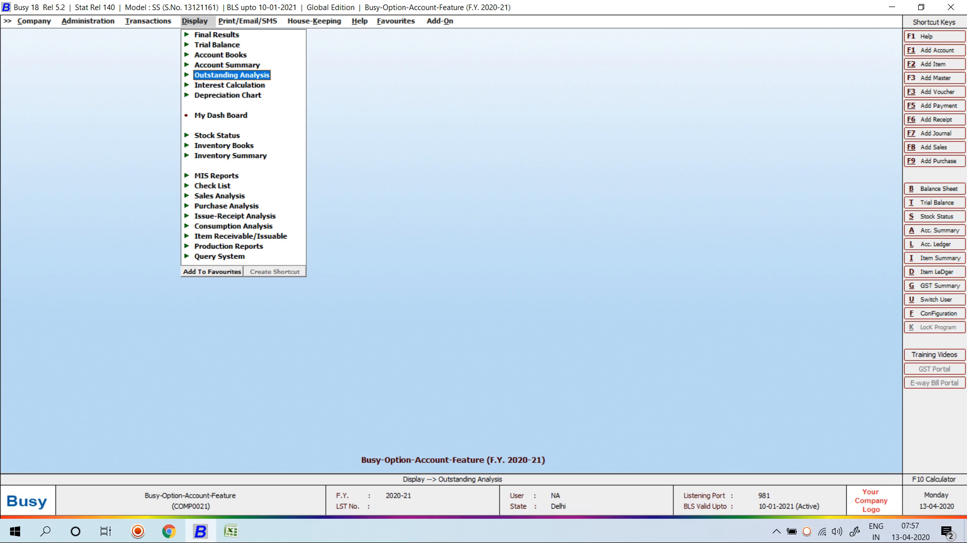
pyautogui.press('Return')
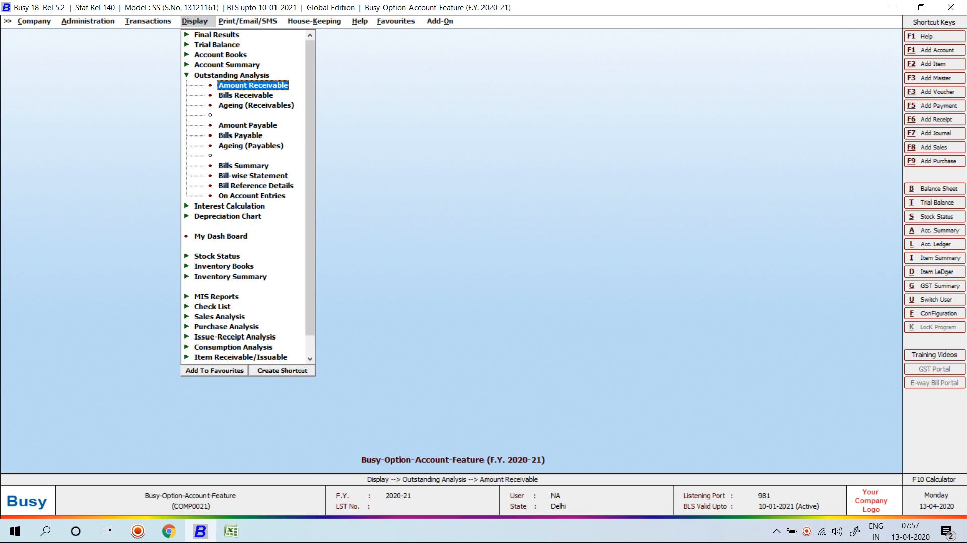
pyautogui.press('Down')
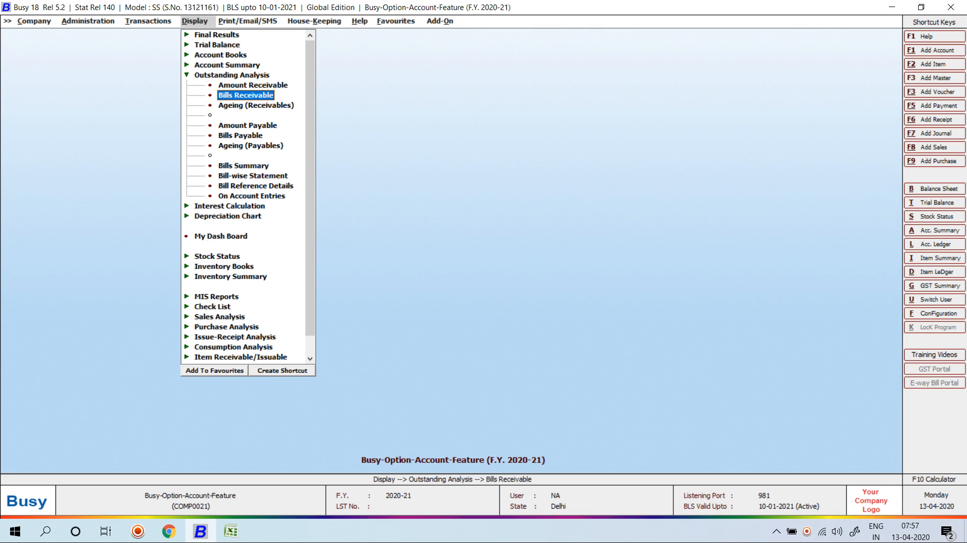
pyautogui.press('Down')
pyautogui.press('Down')
pyautogui.press('Down')
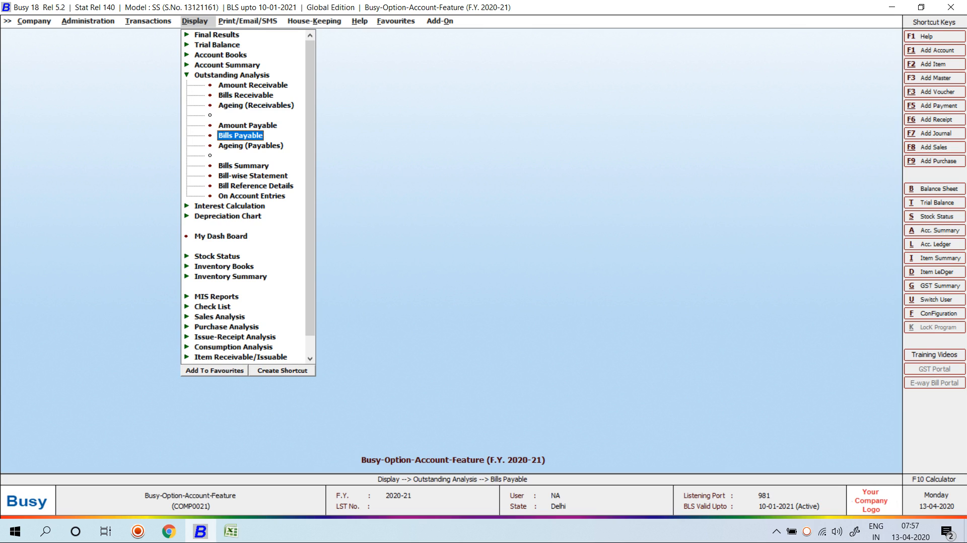
pyautogui.press('Return')
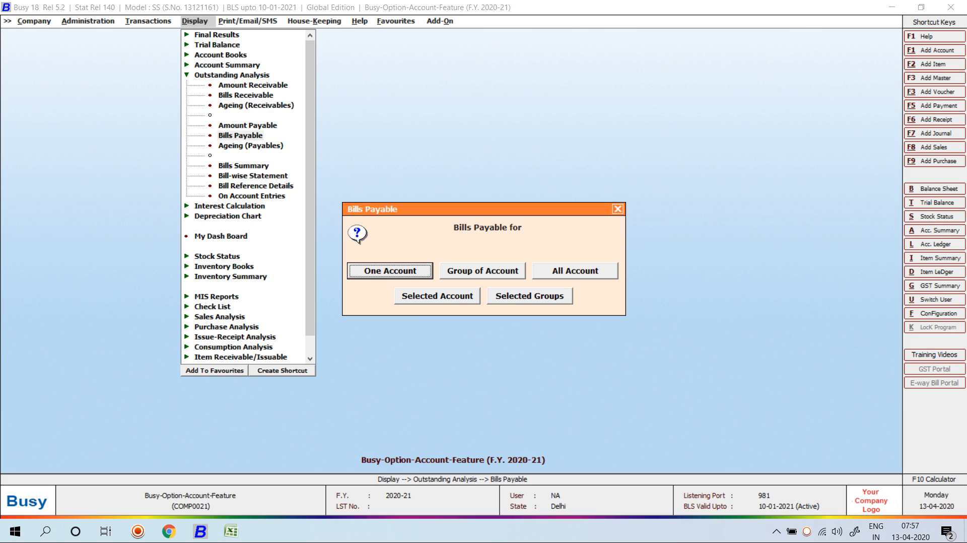
pyautogui.press('Escape')
pyautogui.press('Return')
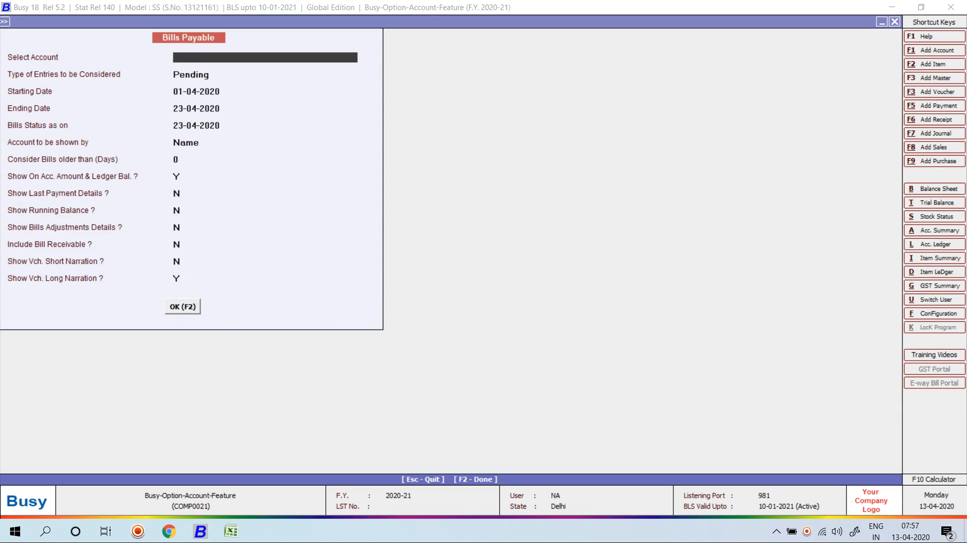
# Choose AR TRADING COMPANY as the report's account and Due as the type of entries to be considered.
pyautogui.press('space')
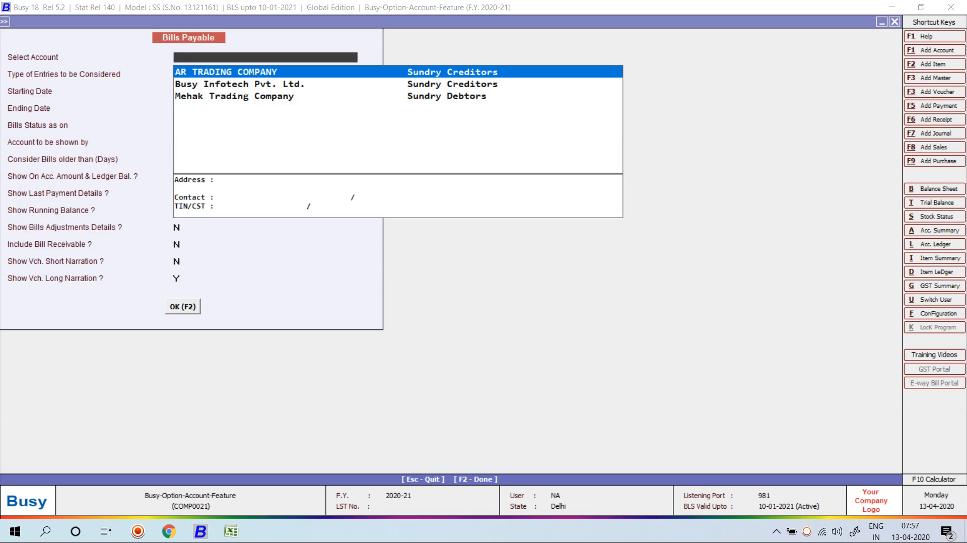
pyautogui.press('Return')
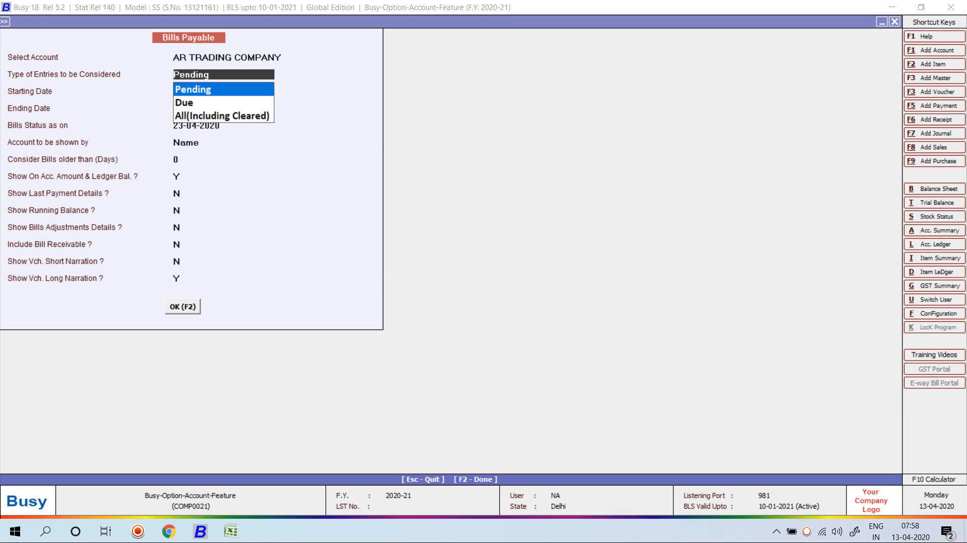
pyautogui.press('Down')
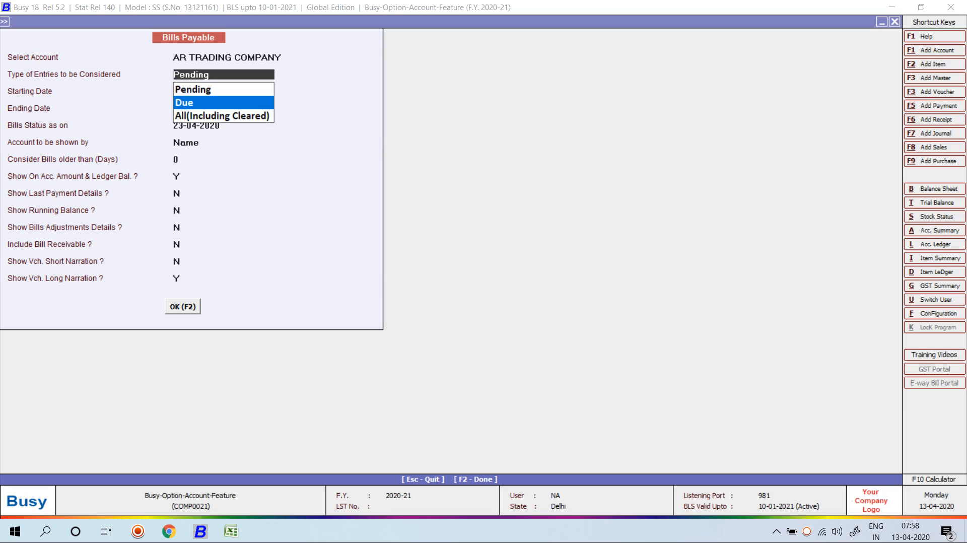
pyautogui.press('Return')
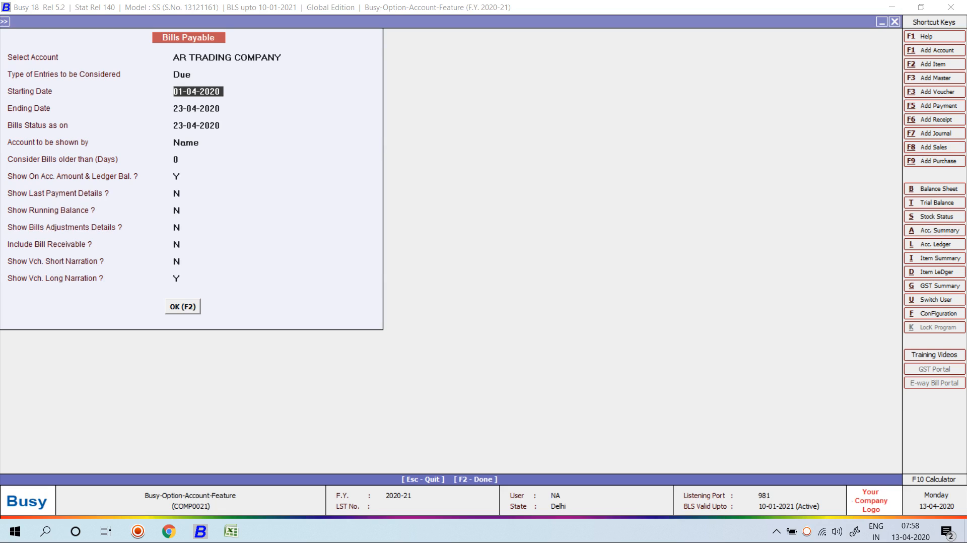
# Keep the starting date 01-04-2020 and set both the ending date and the bills status date to 18-04-2020.
pyautogui.press('Return')
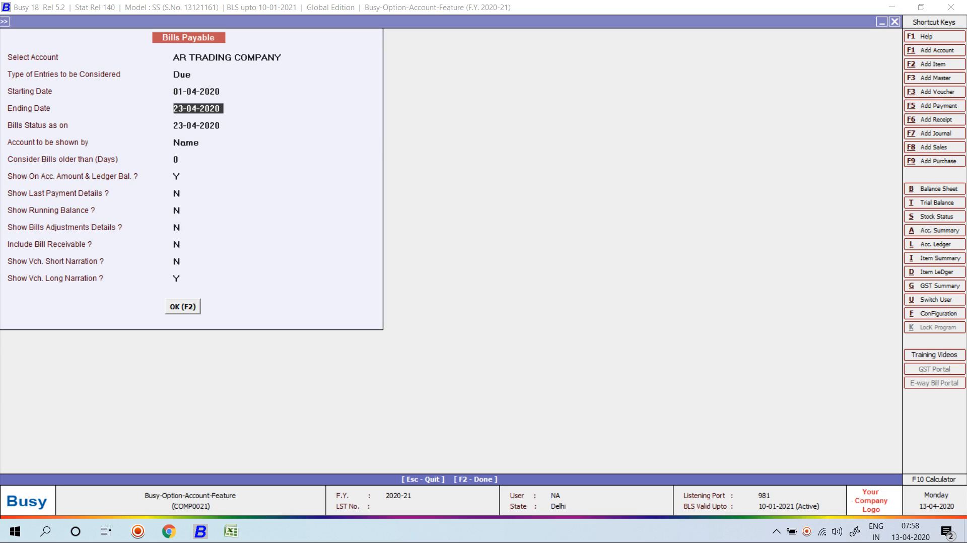
pyautogui.press('Return')
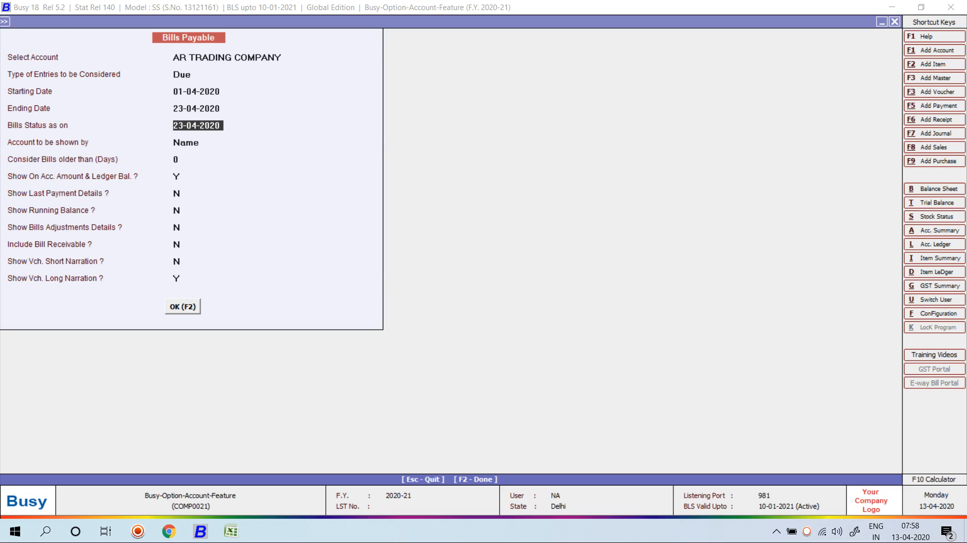
pyautogui.press('Up')
pyautogui.write('18-4')
pyautogui.press('Return')
pyautogui.write('18-04')
pyautogui.press('Return')
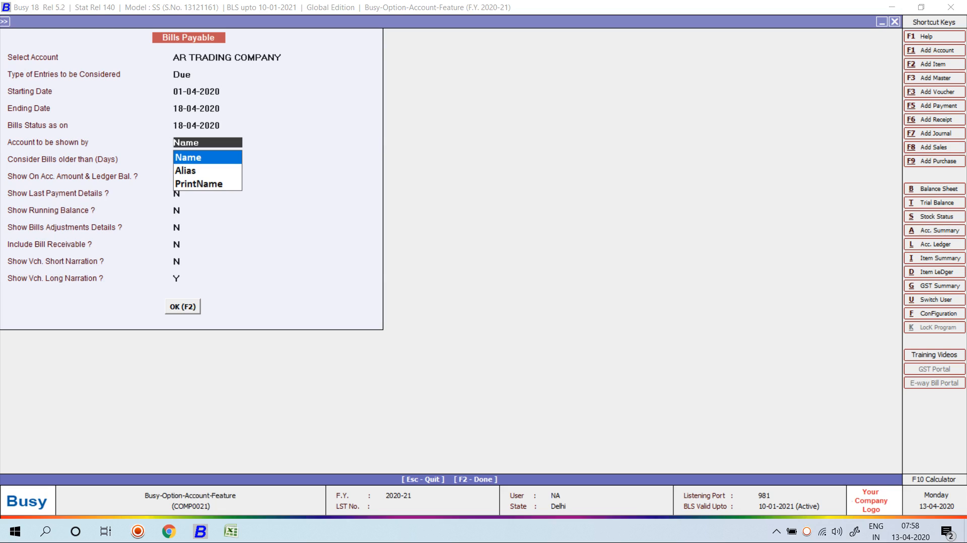
pyautogui.press('Up')
pyautogui.press('Up')
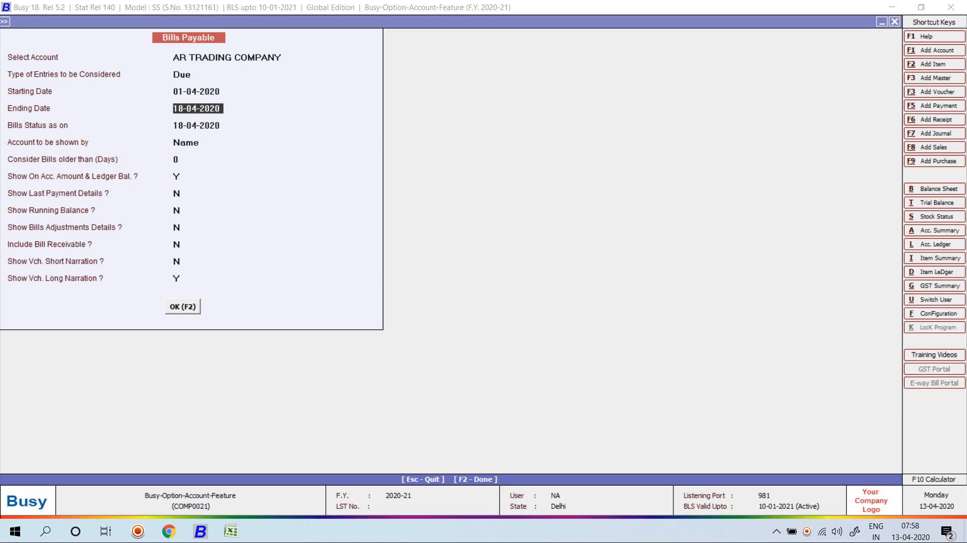
pyautogui.press('Return')
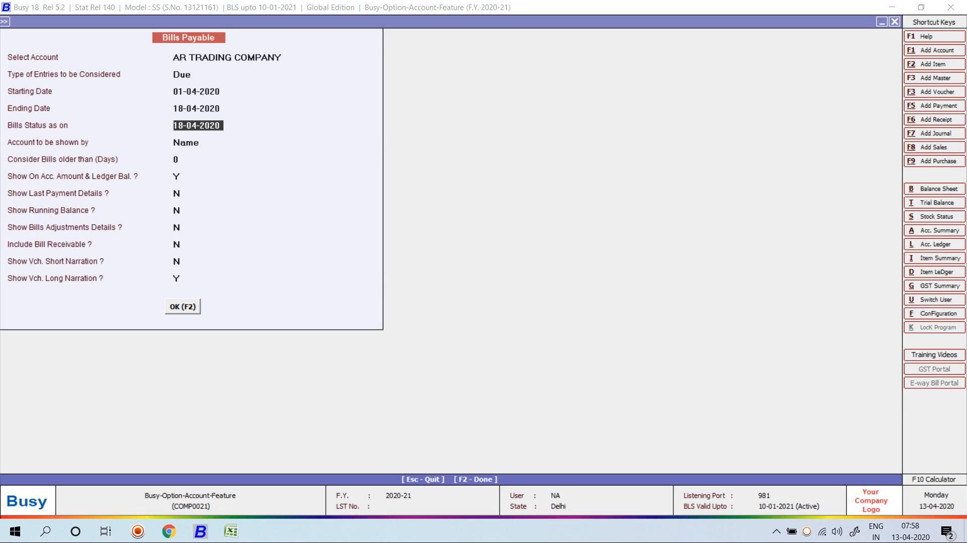
# Accept the remaining report options and examine AR TRADING COMPANY's due bills with their due dates and overdue days.
pyautogui.press('Return')
pyautogui.press('Return')
pyautogui.press('Return')
pyautogui.press('Return')
pyautogui.press('Return')
pyautogui.press('Return')
pyautogui.press('Return')
pyautogui.press('Return')
pyautogui.press('Return')
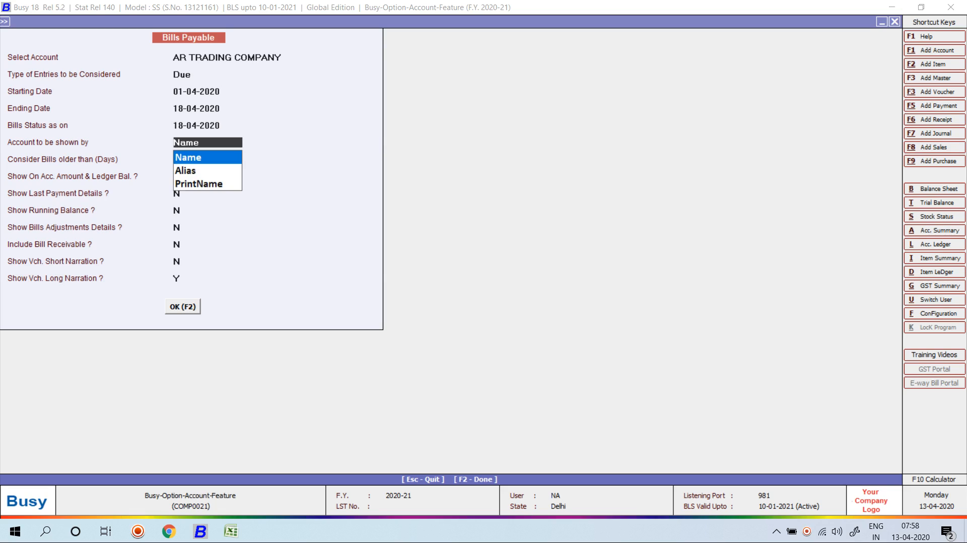
pyautogui.press('Return')
pyautogui.press('Return')
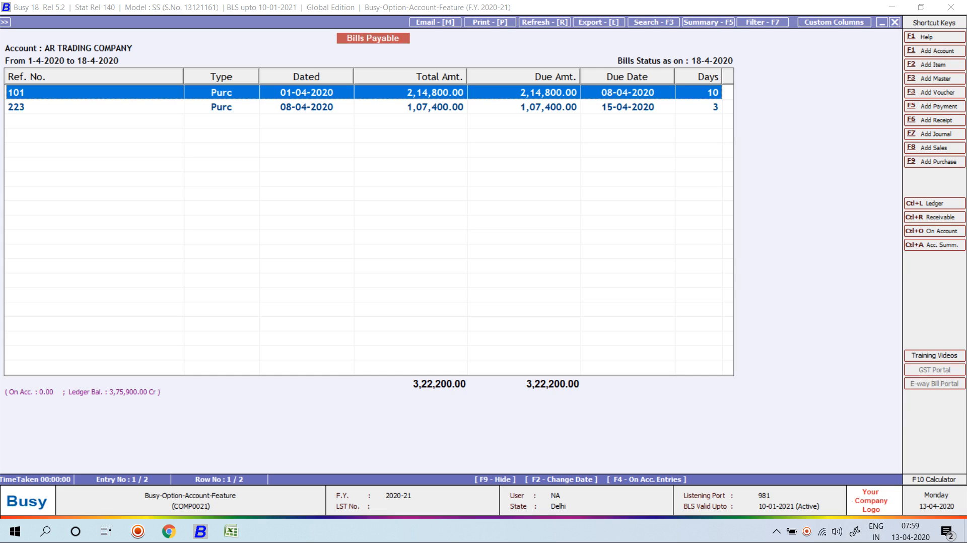
pyautogui.press('Down')
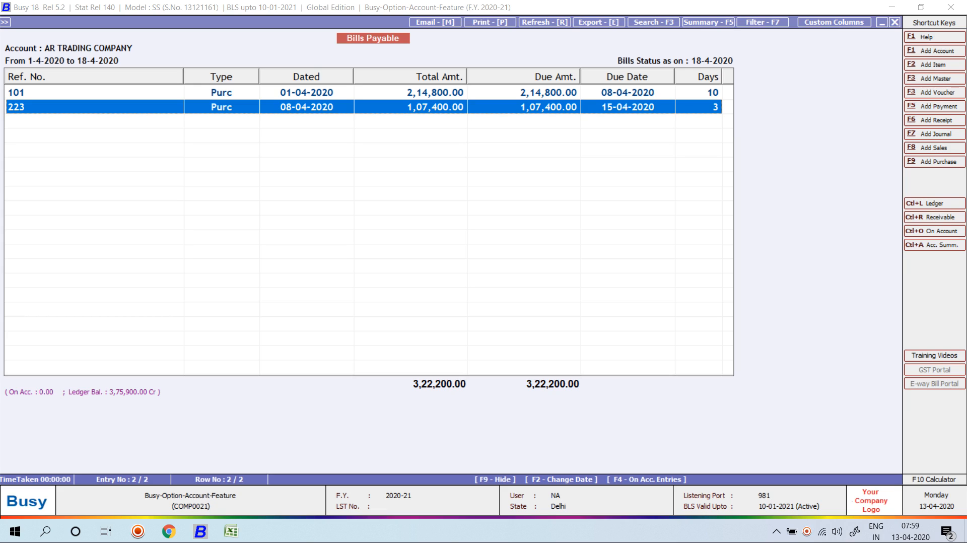
# Return to the report options, set Consider Bills older than to 2 days and regenerate the Bills Payable report.
pyautogui.press('Escape')
pyautogui.press('Return')
pyautogui.press('Return')
pyautogui.press('Return')
pyautogui.press('Return')
pyautogui.press('Return')
pyautogui.press('Return')
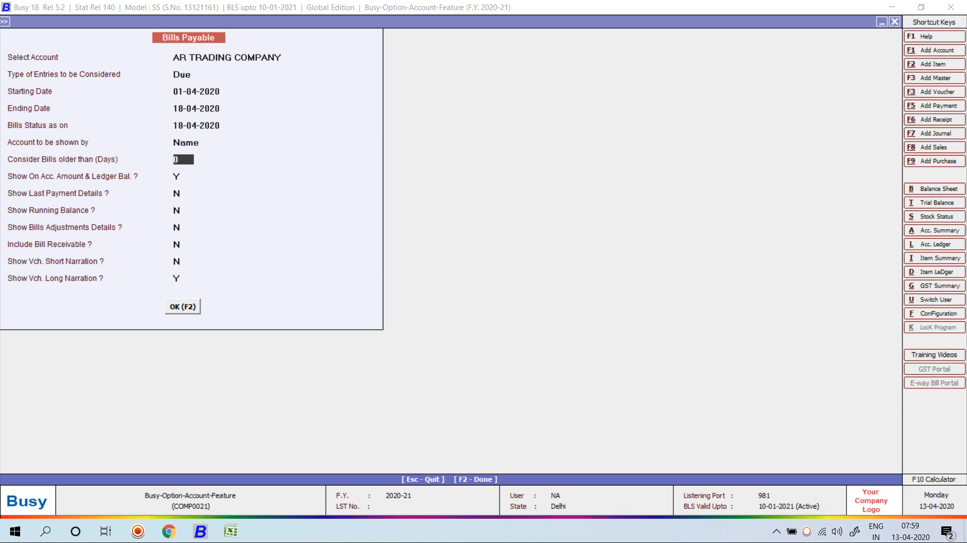
pyautogui.press('Return')
pyautogui.press('F2')
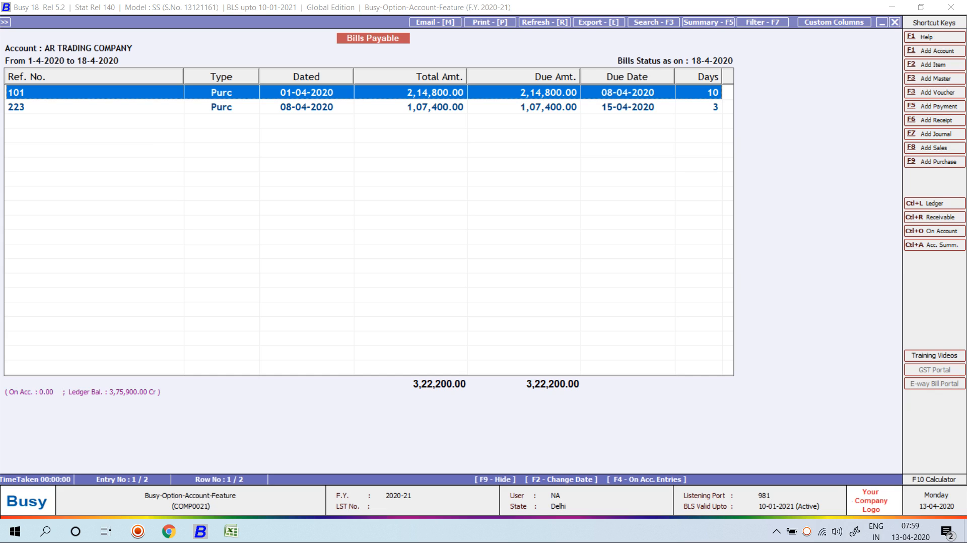
# Recheck the bill-age option in the Bills Payable settings and display the report again.
pyautogui.press('Escape')
pyautogui.press('Return')
pyautogui.press('Return')
pyautogui.press('Return')
pyautogui.press('Return')
pyautogui.press('Return')
pyautogui.press('Return')
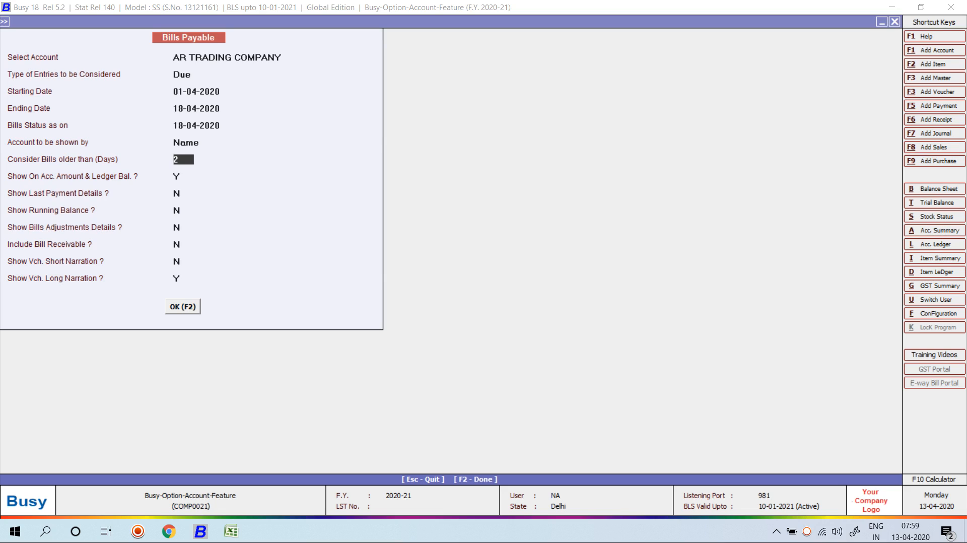
pyautogui.press('F2')
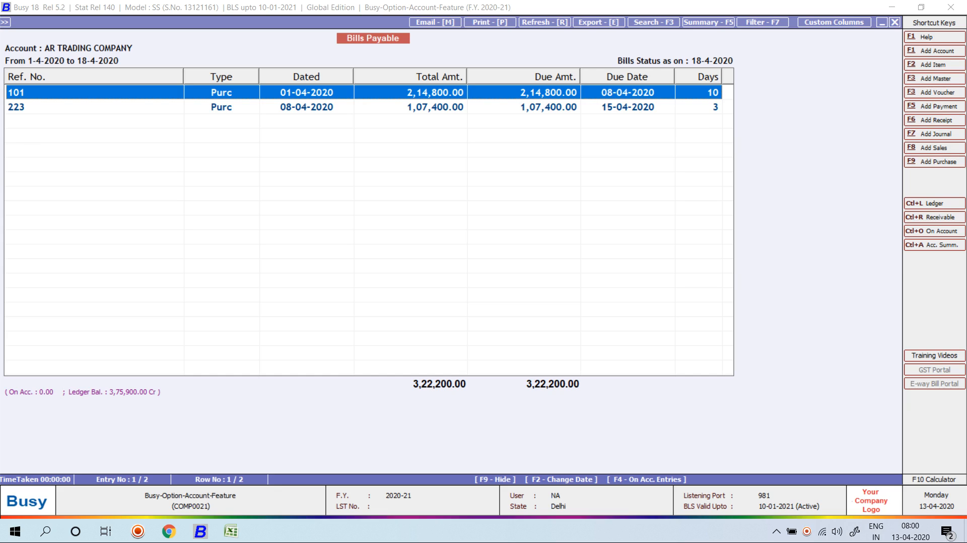
# Set the report's ending date and bills status date to 16-04-2020 and regenerate the Bills Payable report.
pyautogui.press('Escape')
pyautogui.press('Return')
pyautogui.press('Return')
pyautogui.press('Return')
pyautogui.write('16-04-2020')
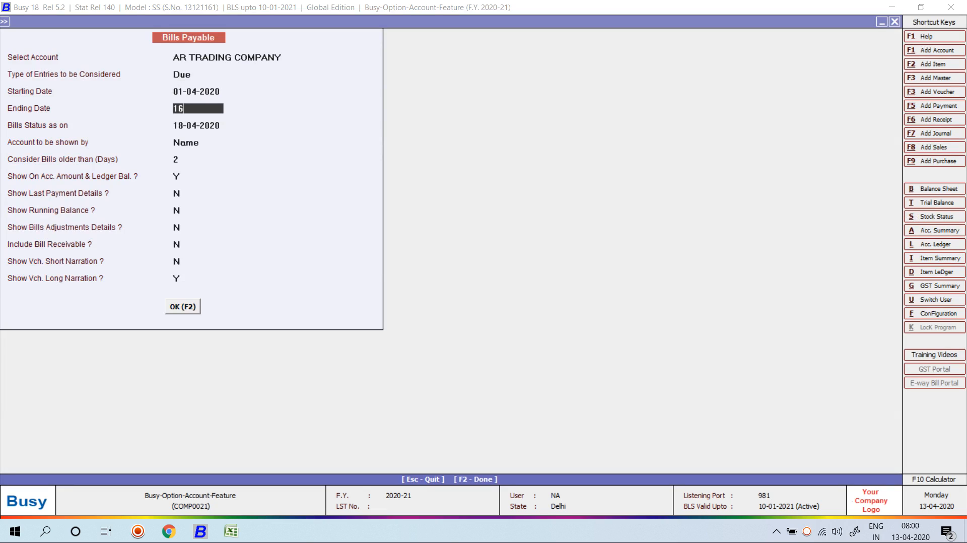
pyautogui.press('Return')
pyautogui.write('16-4')
pyautogui.press('F2')
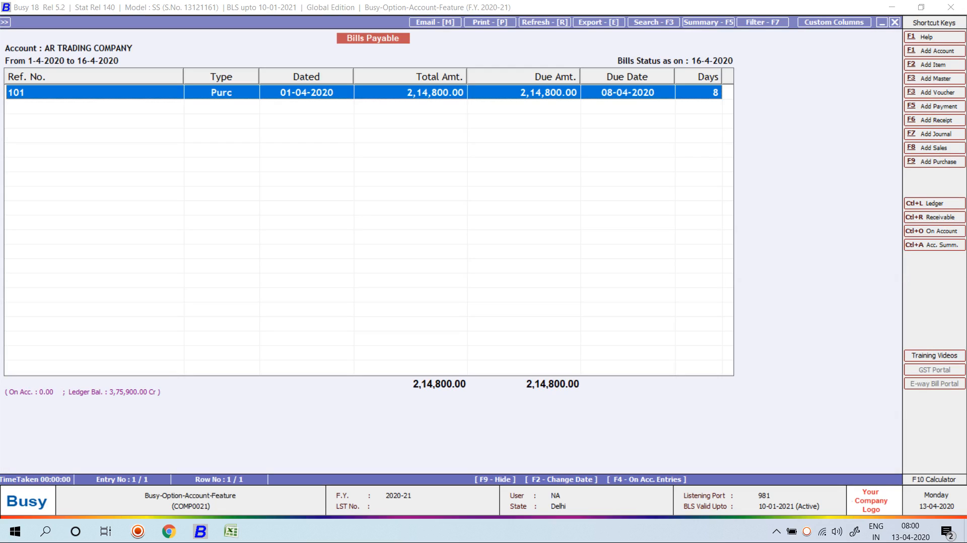
# Set Consider Bills older than to 0 days and regenerate the Bills Payable report as on 16-04-2020.
pyautogui.press('Escape')
pyautogui.press('Return')
pyautogui.press('Return')
pyautogui.press('Return')
pyautogui.press('Return')
pyautogui.press('Return')
pyautogui.press('Return')
pyautogui.write('0')
pyautogui.press('Return')
pyautogui.press('F2')
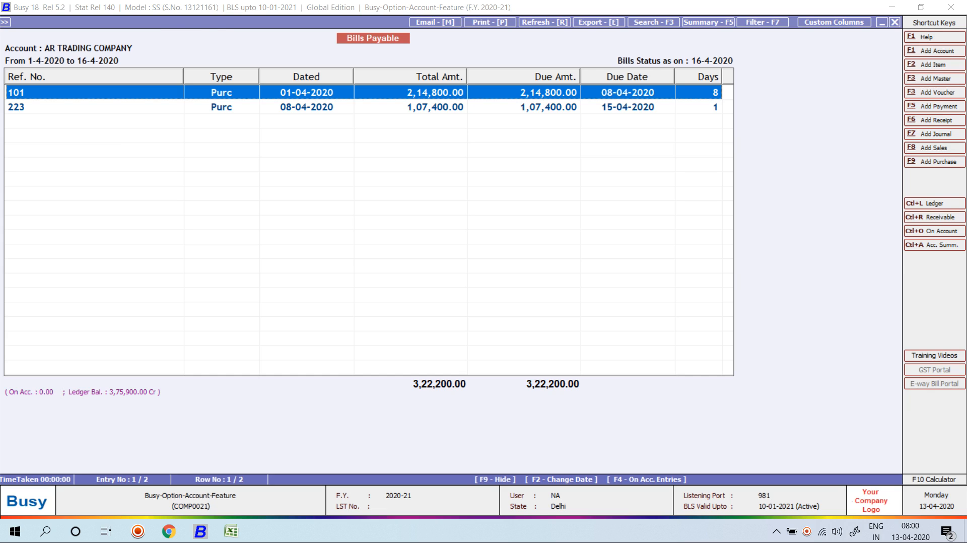
# Set the report's ending date and bills status date to 30-04-2020, regenerate the Bills Payable report and go to its last bill.
pyautogui.press('Escape')
pyautogui.press('Return')
pyautogui.press('Return')
pyautogui.press('Return')
pyautogui.write('30-4')
pyautogui.press('Return')
pyautogui.write('30-4')
pyautogui.press('Return')
pyautogui.press('F2')
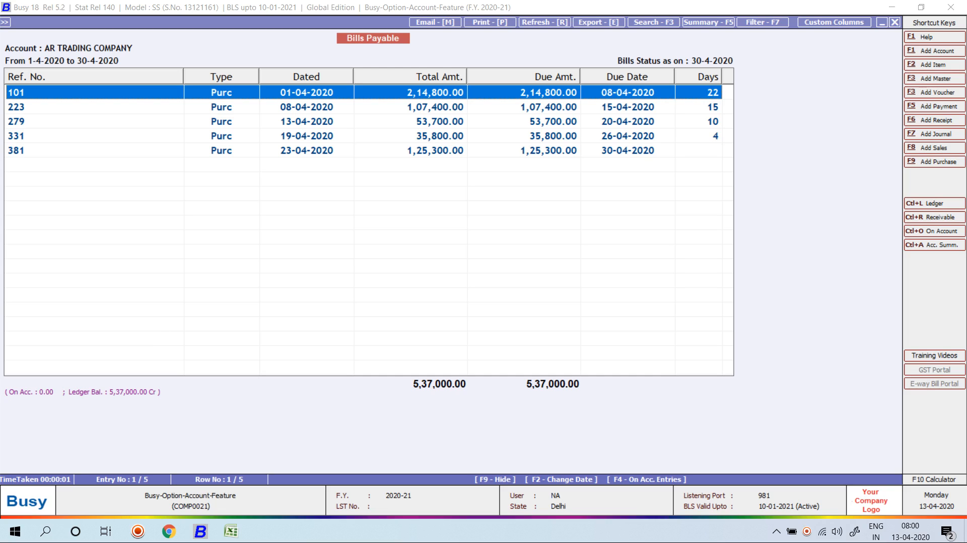
pyautogui.press('End')
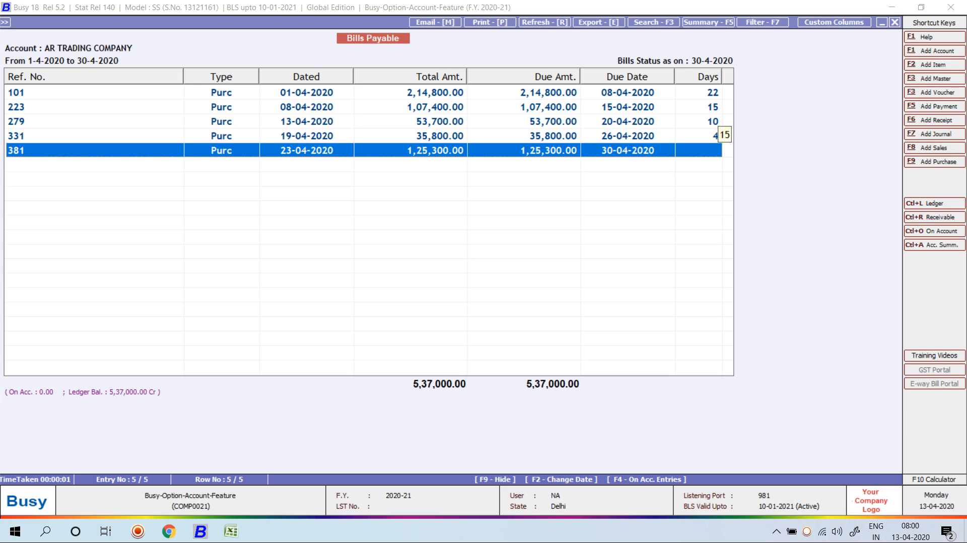
# Close the Bills Payable report and open a new sales voucher in the Main series.
pyautogui.press('Escape')
pyautogui.press('Escape')
pyautogui.press('Escape')
pyautogui.press('Escape')
pyautogui.press('Left')
pyautogui.press('Up')
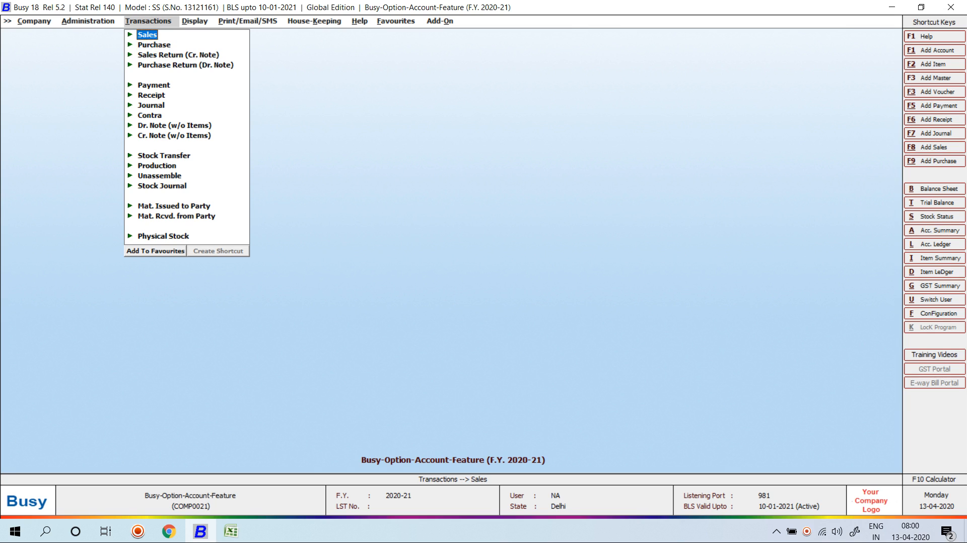
pyautogui.press('Return')
pyautogui.press('Return')
pyautogui.press('Return')
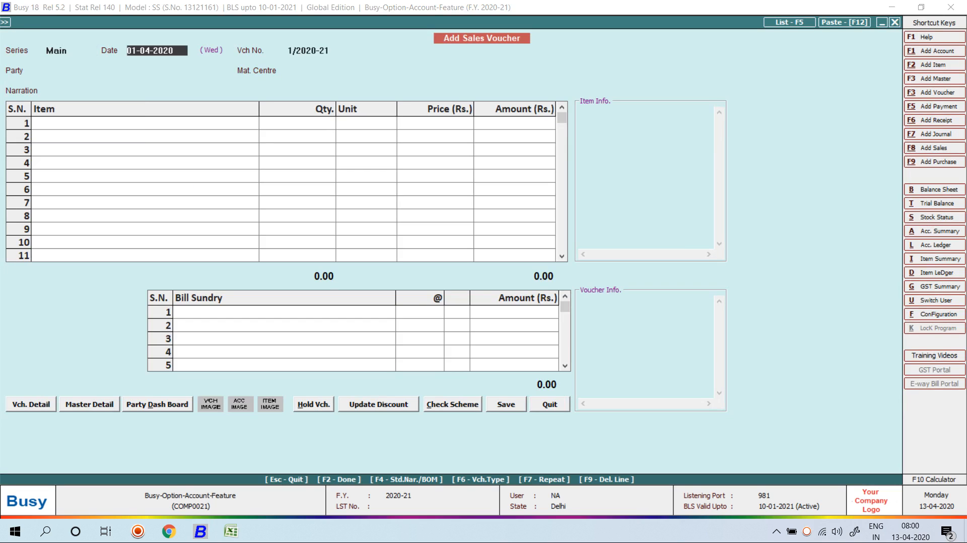
# Date the sales voucher 02-04-2020, with Mehak Trading Company as party and Main Store as material centre.
pyautogui.write('2-4')
pyautogui.press('Return')
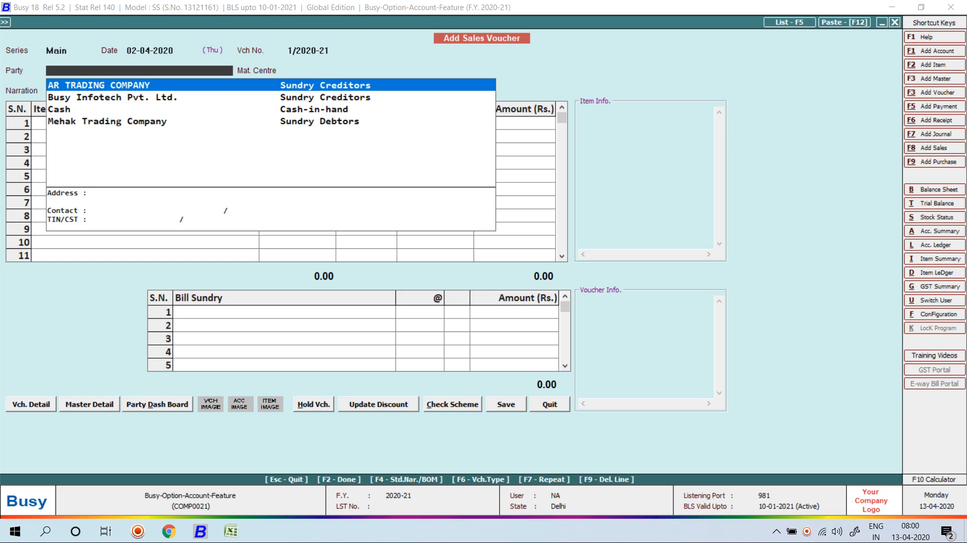
pyautogui.press('Down')
pyautogui.press('Down')
pyautogui.press('Down')
pyautogui.press('Return')
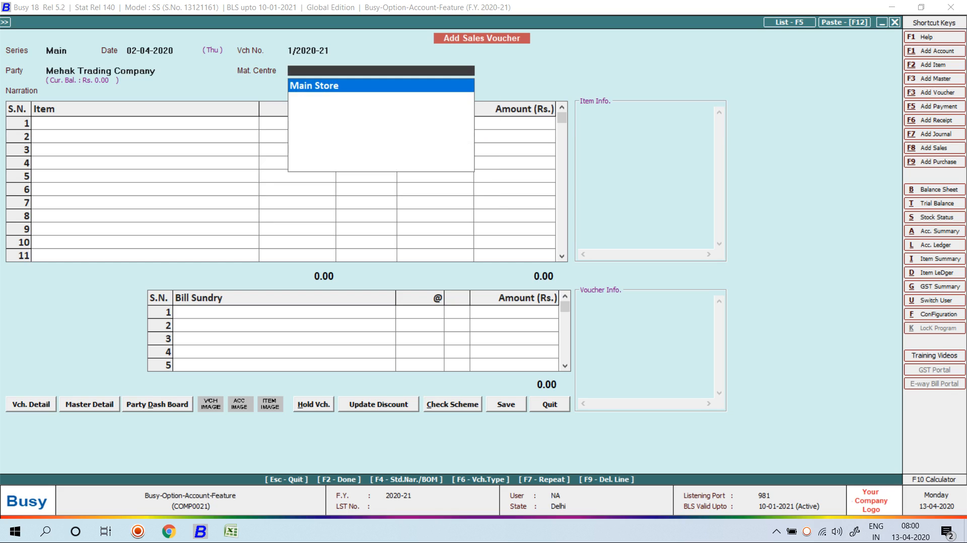
pyautogui.press('Return')
# Add 6 Pcs. of Tally Software at a price of 21,200 to the sales voucher.
pyautogui.press('Return')
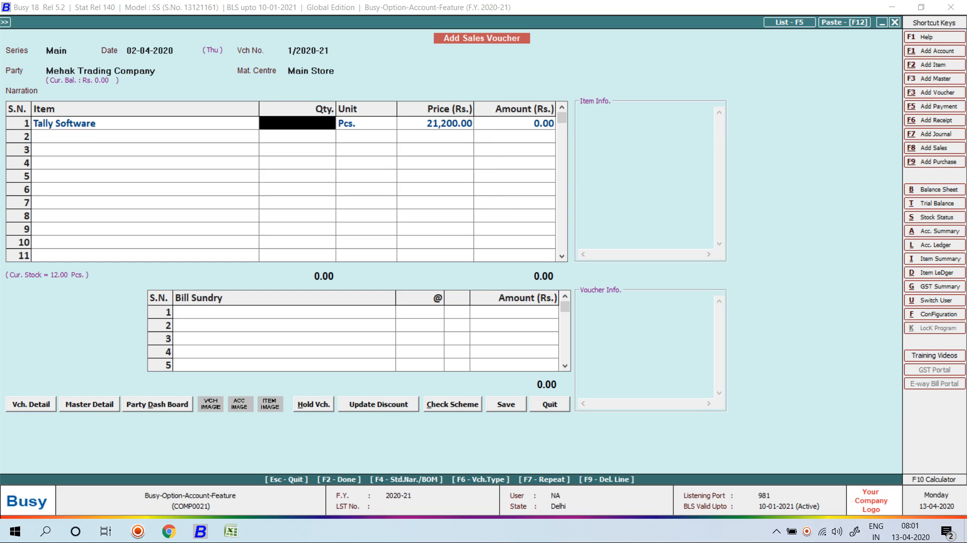
pyautogui.write('6')
pyautogui.press('Return')
pyautogui.press('Return')
pyautogui.press('Return')
pyautogui.press('Return')
pyautogui.press('Return')
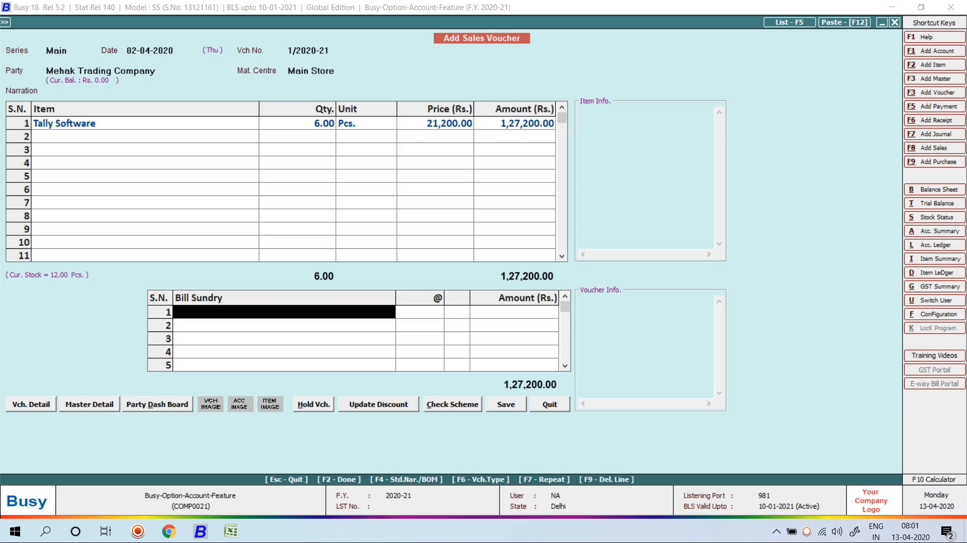
# Accept the new bill reference 1/2020-21 due 17-04-2020 and save the sales voucher without printing the invoice.
pyautogui.press('Return')
pyautogui.press('Return')
pyautogui.press('Return')
pyautogui.press('Return')
pyautogui.press('Return')
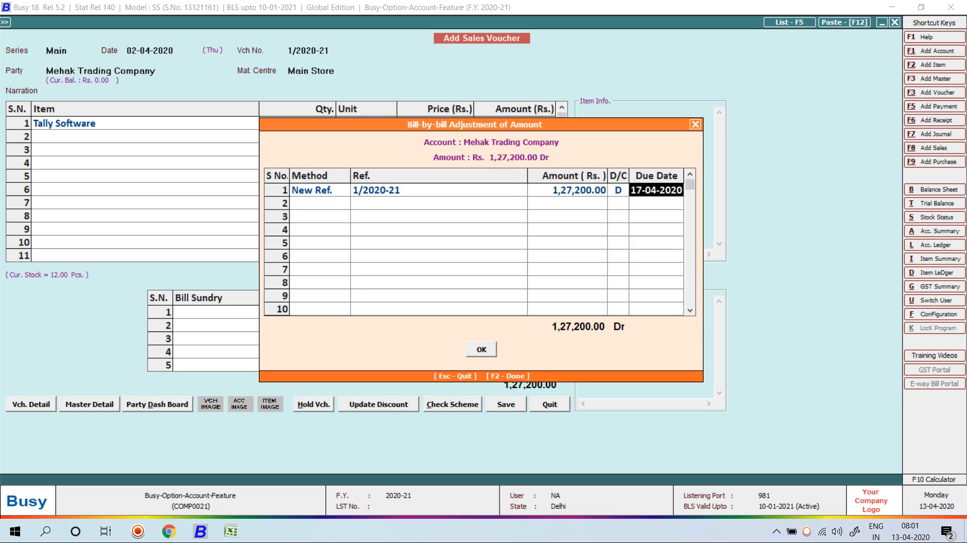
pyautogui.press('Return')
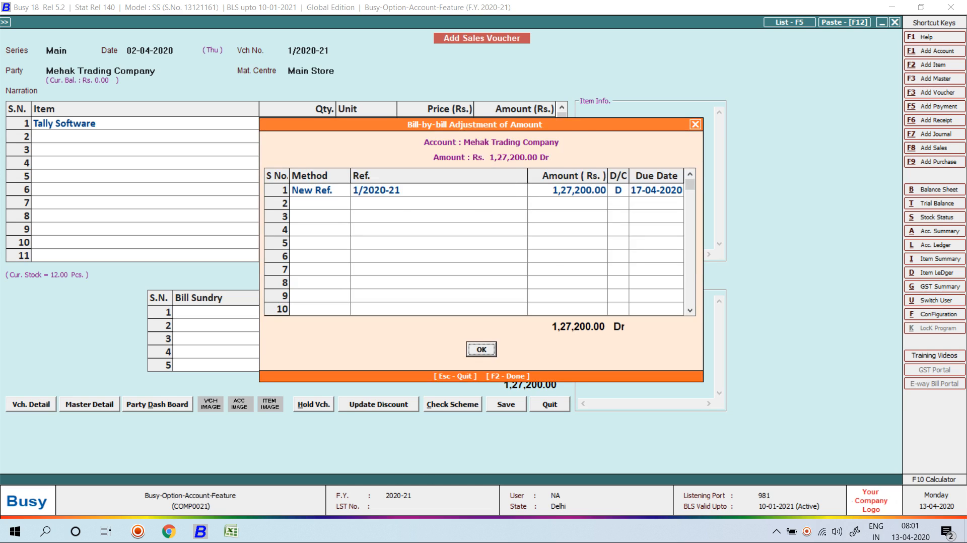
pyautogui.press('Return')
pyautogui.press('F2')
pyautogui.press('Return')
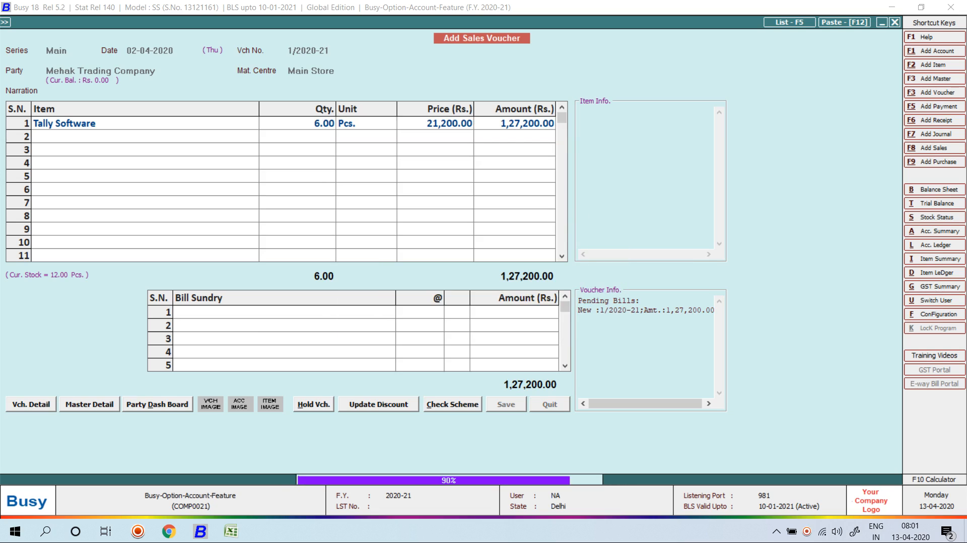
pyautogui.press('Right')
pyautogui.press('Return')
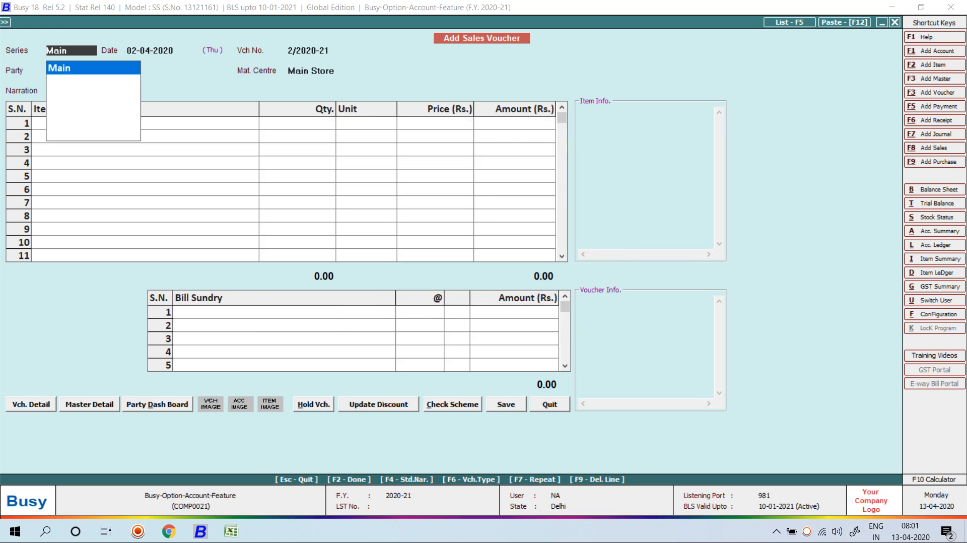
# Date the second sales voucher 08-04-2020 in the Main series, for Mehak Trading Company from Main Store.
pyautogui.press('Return')
pyautogui.write('08')
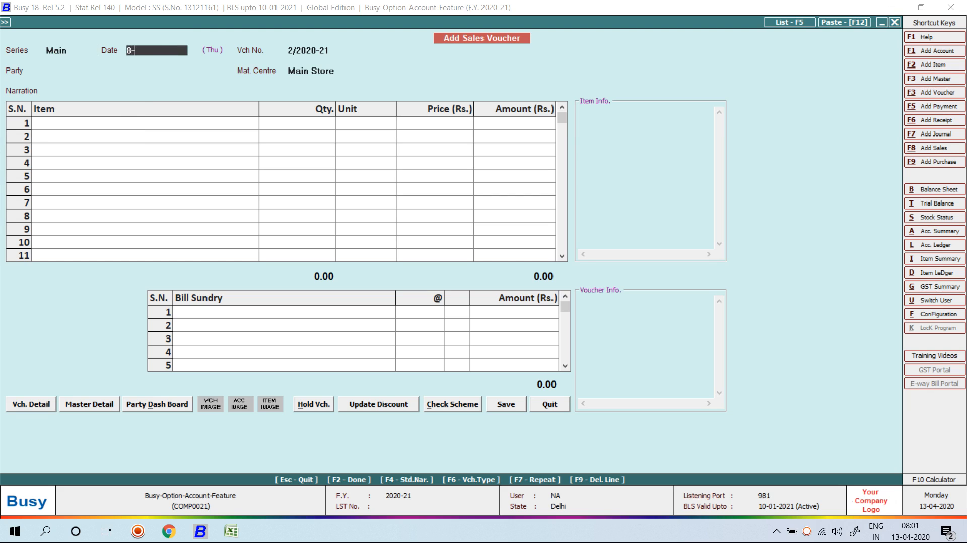
pyautogui.press('Return')
pyautogui.press('Down')
pyautogui.press('Down')
pyautogui.press('Down')
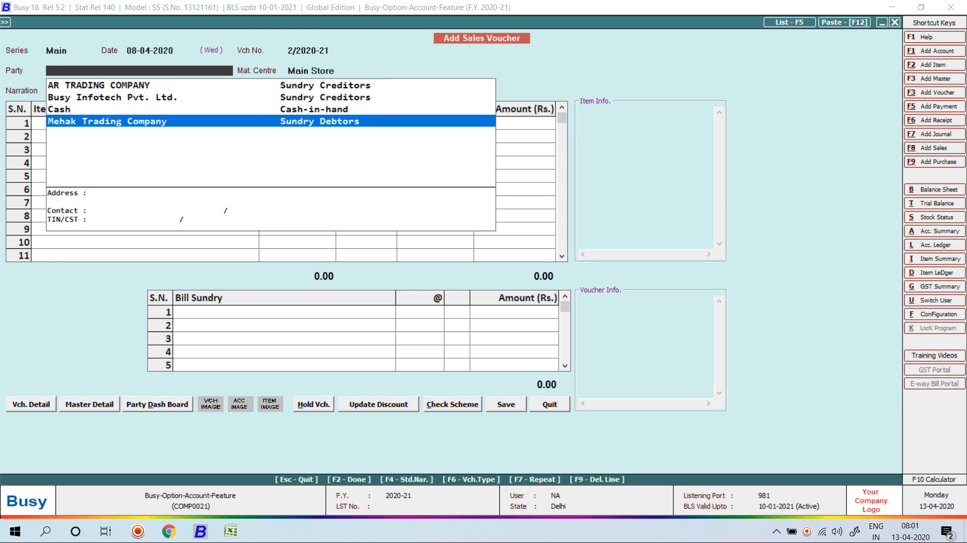
pyautogui.press('Return')
pyautogui.press('Return')
# Add 4 Pcs. of Tally Software at 21,200 to the second sales voucher.
pyautogui.press('Return')
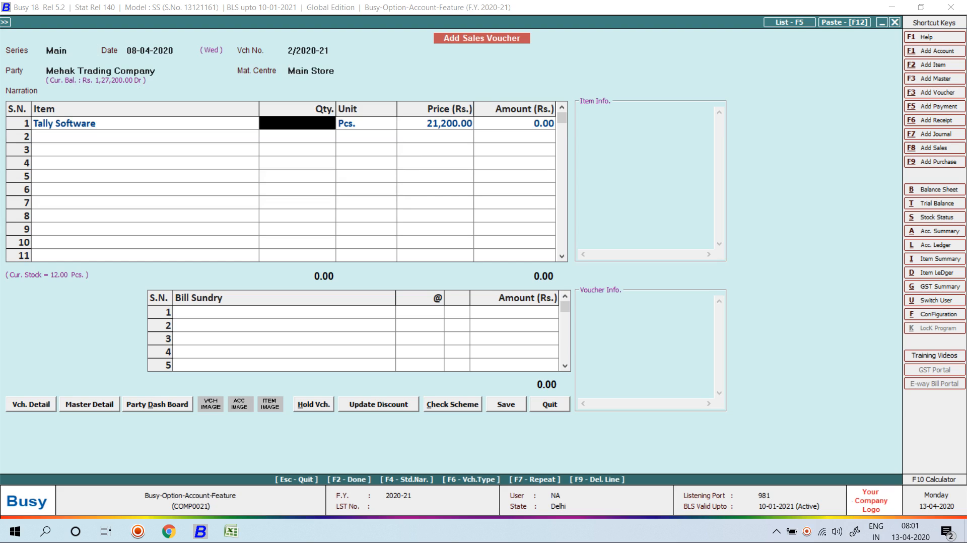
pyautogui.write('4')
pyautogui.press('Return')
pyautogui.press('Return')
pyautogui.press('Return')
# Accept the new bill reference 2/2020-21 and save the second sales voucher without printing the invoice.
pyautogui.press('Return')
pyautogui.press('Return')
pyautogui.press('Return')
pyautogui.press('Return')
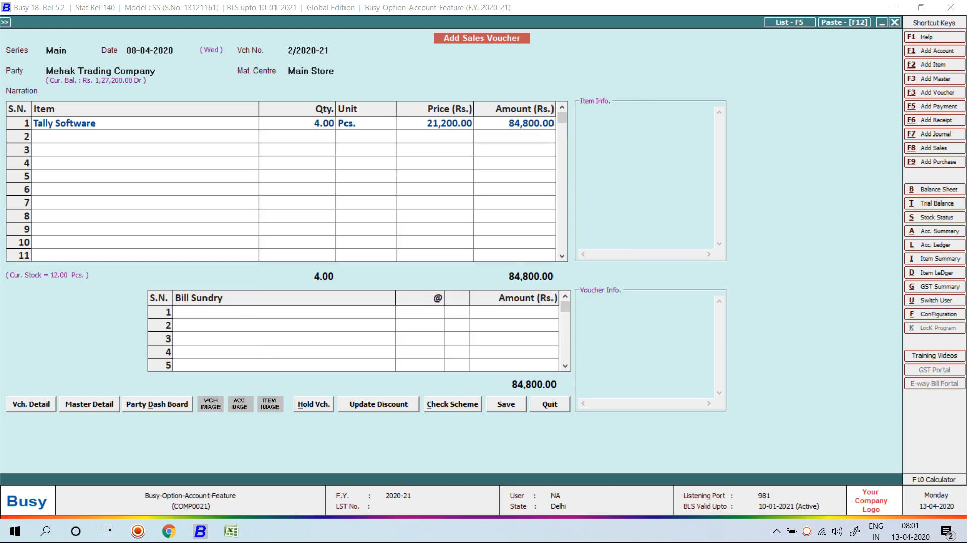
pyautogui.press('Return')
pyautogui.press('Right')
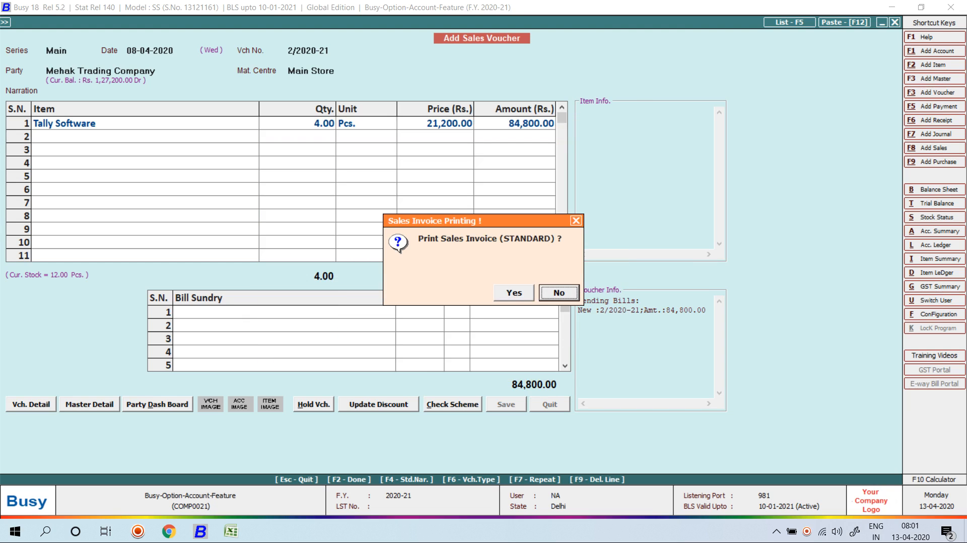
pyautogui.press('Return')
# Date the third sales voucher 14-04-2020 in the Main series, for Mehak Trading Company from Main Store.
pyautogui.press('Return')
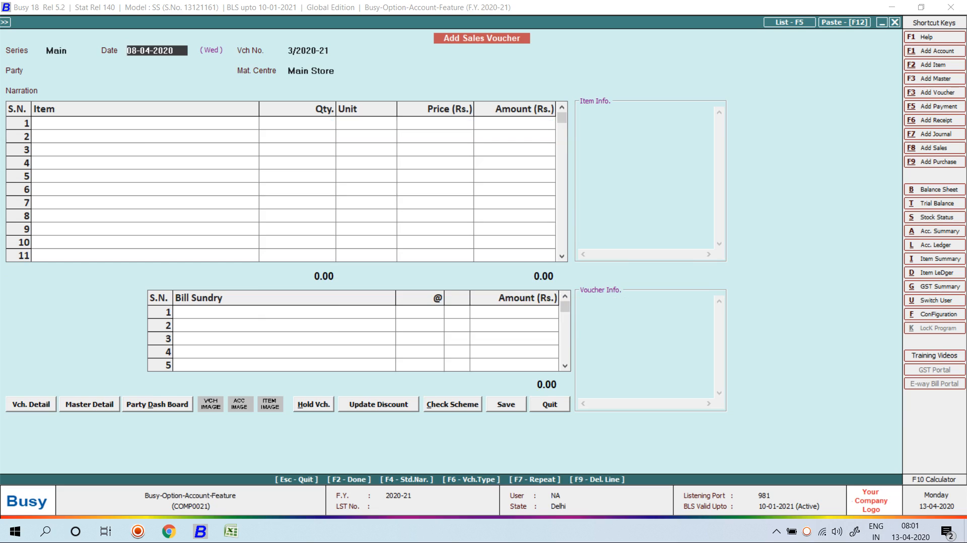
pyautogui.write('14')
pyautogui.press('Return')
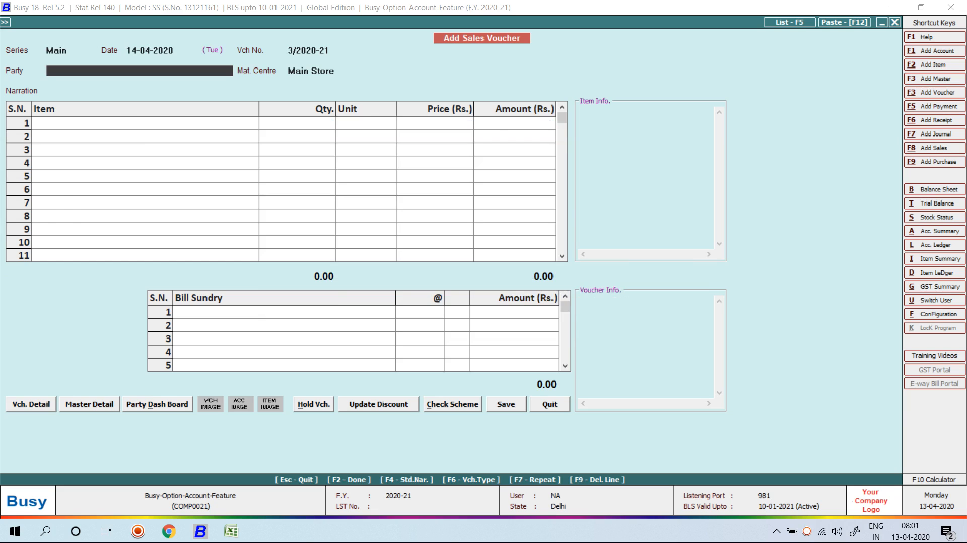
pyautogui.press('Down')
pyautogui.press('Down')
pyautogui.press('Down')
pyautogui.press('Return')
pyautogui.press('Return')
# Add 1 Pcs. of Tally Software at 21,200 to the third sales voucher.
pyautogui.press('Return')
pyautogui.write('1')
pyautogui.press('Return')
pyautogui.press('Return')
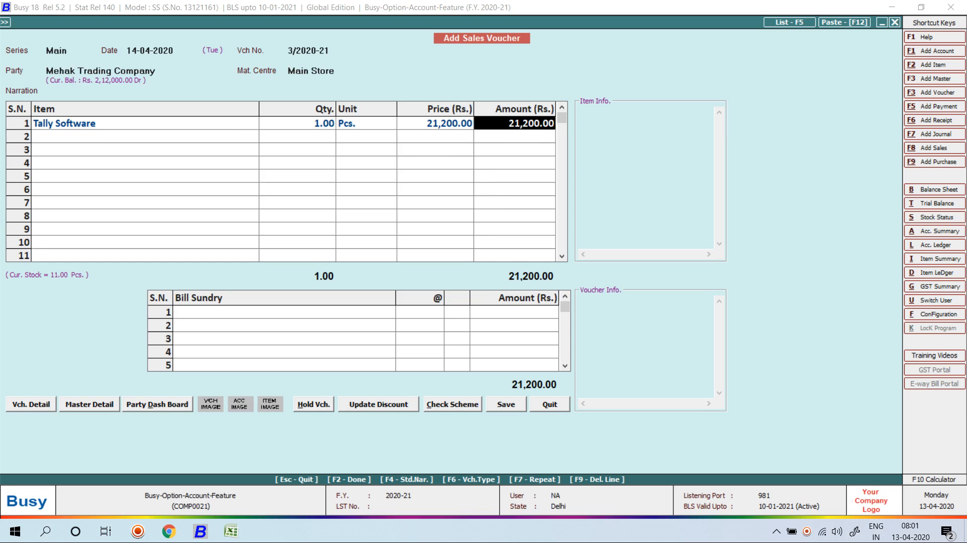
pyautogui.press('Return')
pyautogui.press('Return')
# Accept the new bill reference 3/2020-21 due 29-04-2020 and save the third sales voucher without printing the invoice.
pyautogui.press('Return')
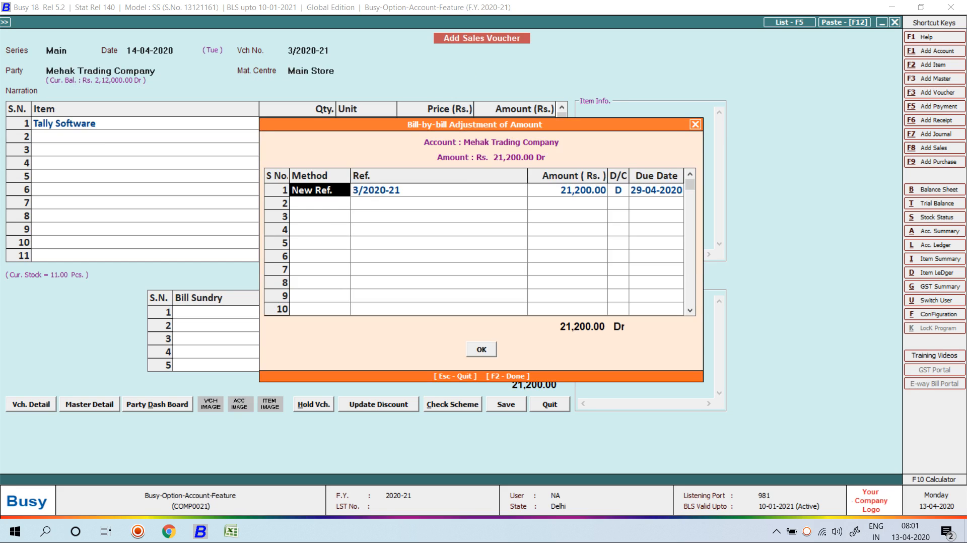
pyautogui.press('Return')
pyautogui.press('Return')
pyautogui.press('Right')
pyautogui.press('Return')
# Date the fourth sales voucher 19-04-2020 in the Main series, for Mehak Trading Company from Main Store.
pyautogui.press('Return')
pyautogui.write('19-04')
pyautogui.press('Return')
pyautogui.press('Down')
pyautogui.press('Down')
pyautogui.press('Return')
# Add 3 Pcs. of Tally Software at 21,200 to the fourth sales voucher.
pyautogui.press('Return')
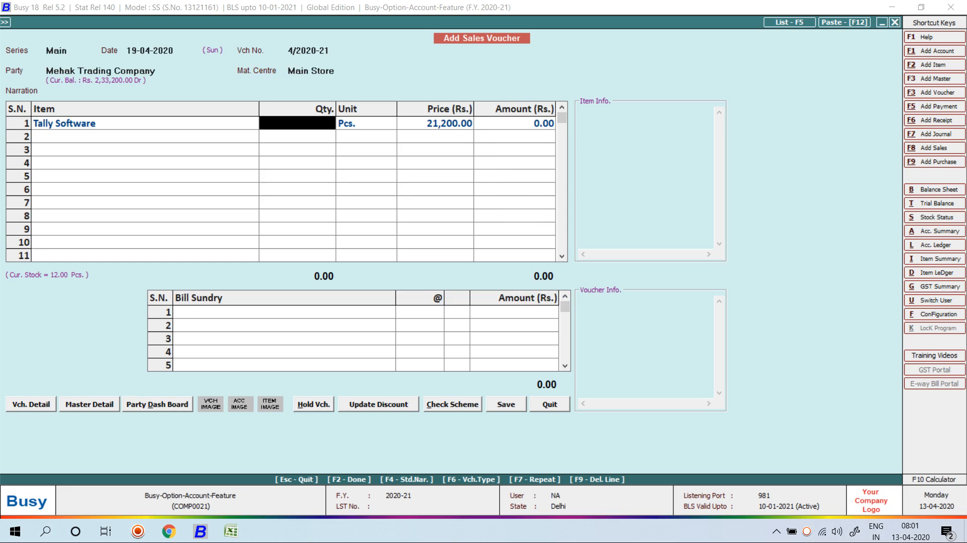
pyautogui.write('3')
pyautogui.press('Return')
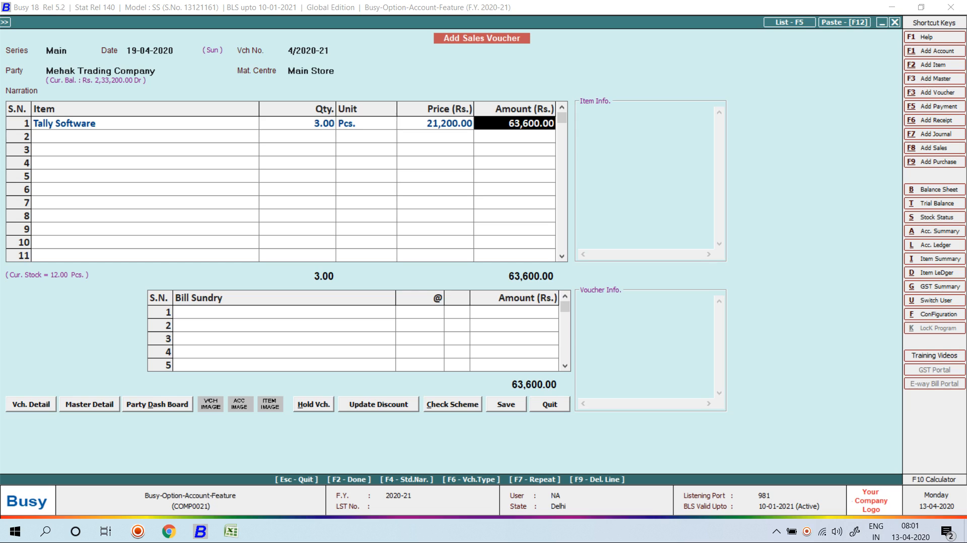
pyautogui.press('Return')
# Accept the new bill reference 4/2020-21 and save the fourth sales voucher without printing the invoice.
pyautogui.press('F2')
pyautogui.press('F2')
pyautogui.press('F2')
pyautogui.press('Return')
pyautogui.press('Right')
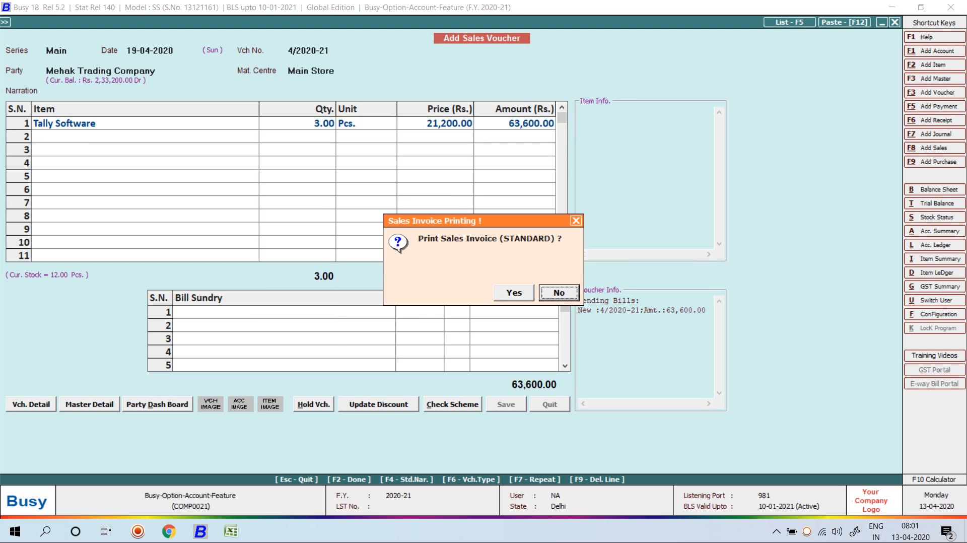
pyautogui.press('Return')
# Date the fifth sales voucher 23-04-2020 in the Main series, for Mehak Trading Company from Main Store.
pyautogui.press('Return')
pyautogui.write('23')
pyautogui.press('Return')
pyautogui.press('Down')
pyautogui.press('Down')
pyautogui.press('Down')
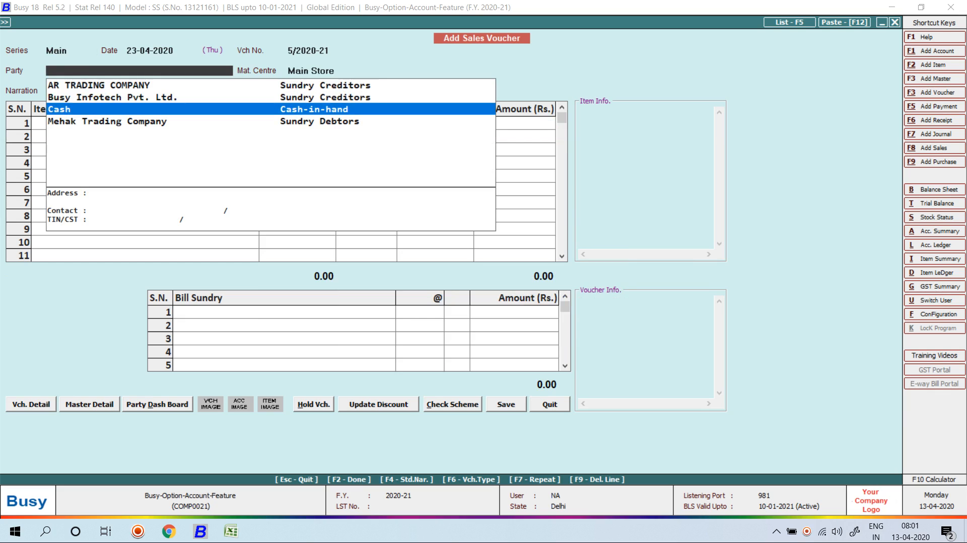
pyautogui.press('Return')
# Add 5 Pcs. of Tally Software at 21,200 to the fifth sales voucher.
pyautogui.press('Return')
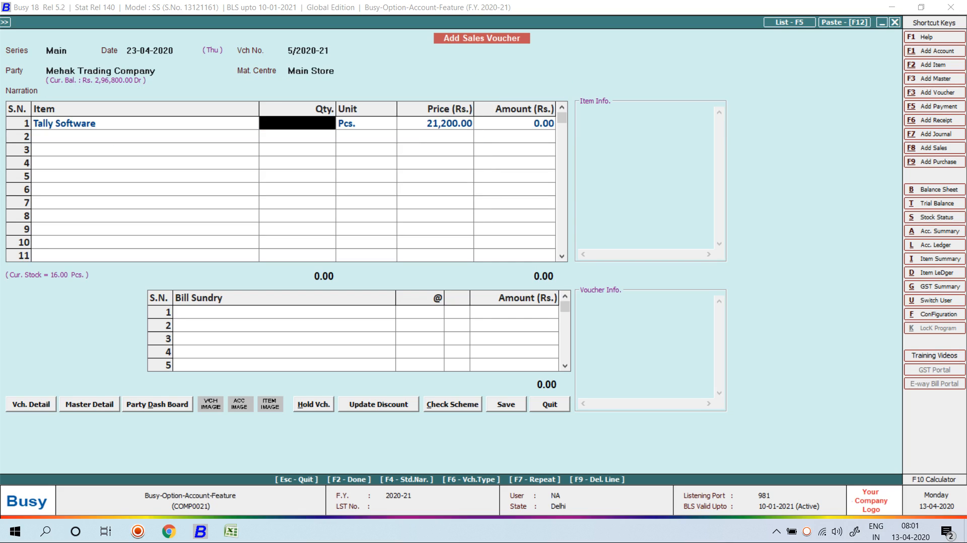
pyautogui.write('5')
pyautogui.press('Return')
pyautogui.press('Return')
pyautogui.press('Return')
pyautogui.press('Return')
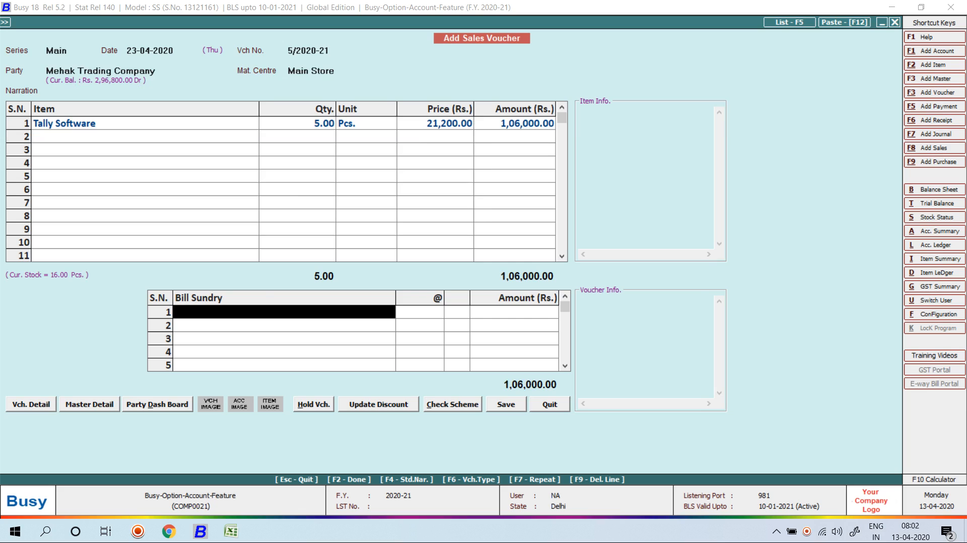
# Accept the new bill reference 5/2020-21, save the fifth sales voucher without printing the invoice and leave sales entry.
pyautogui.press('Return')
pyautogui.press('Return')
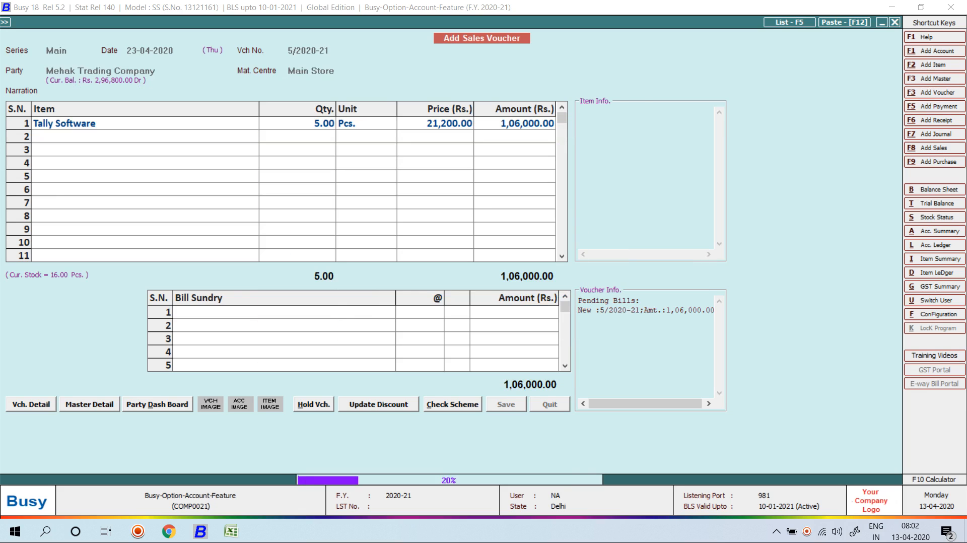
pyautogui.press('Right')
pyautogui.press('Return')
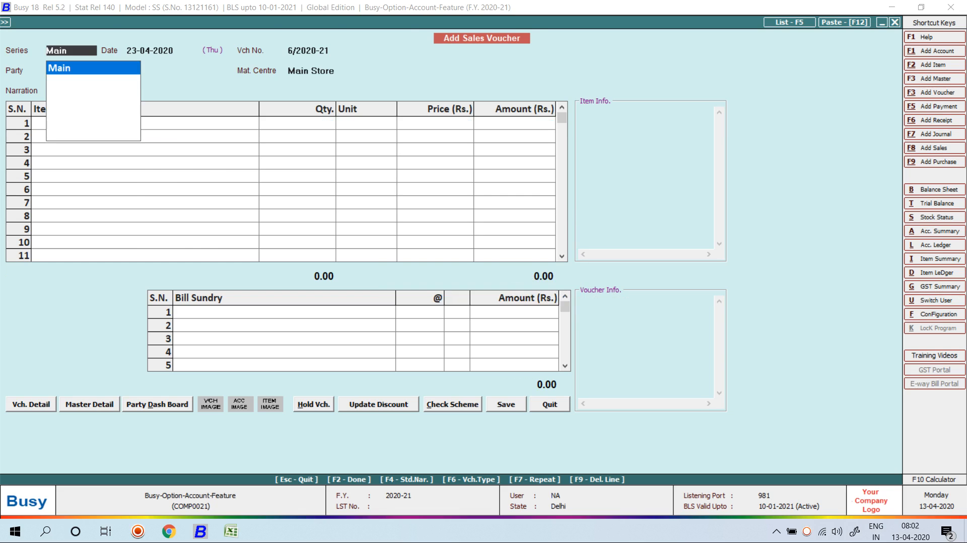
pyautogui.press('Escape')
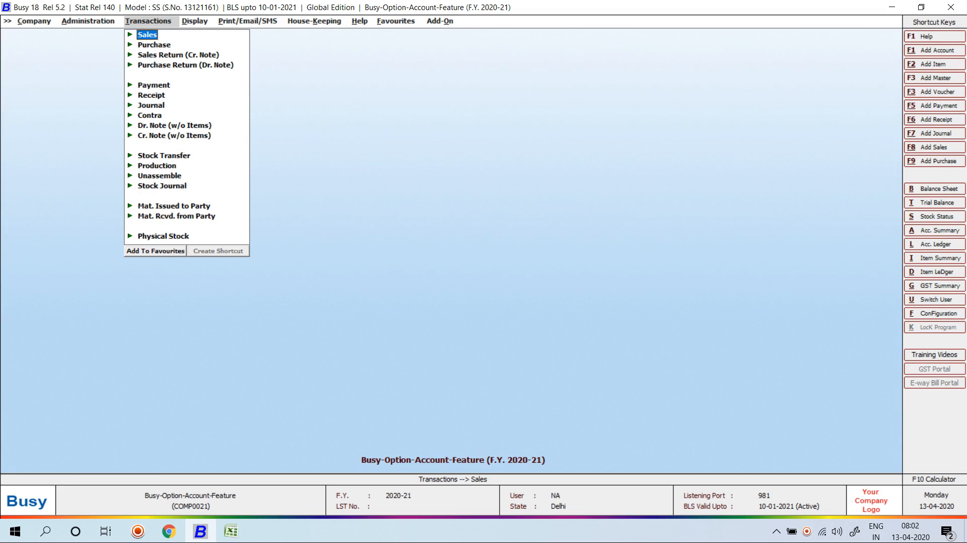
# Open a new receipt voucher in the Main series and date it 12-04-2020.
pyautogui.press('Down')
pyautogui.press('Down')
pyautogui.press('Down')
pyautogui.press('Down')
pyautogui.press('Down')
pyautogui.press('Return')
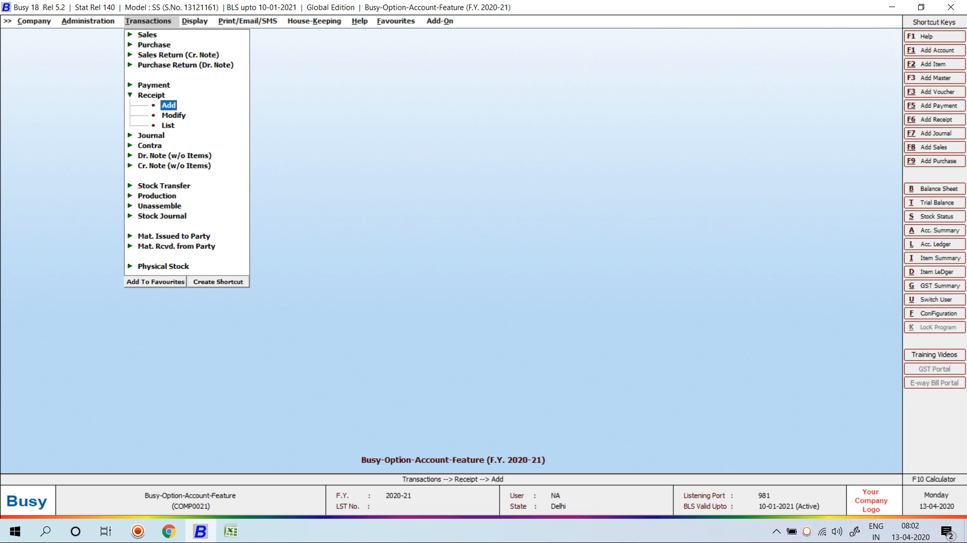
pyautogui.press('Return')
pyautogui.press('Return')
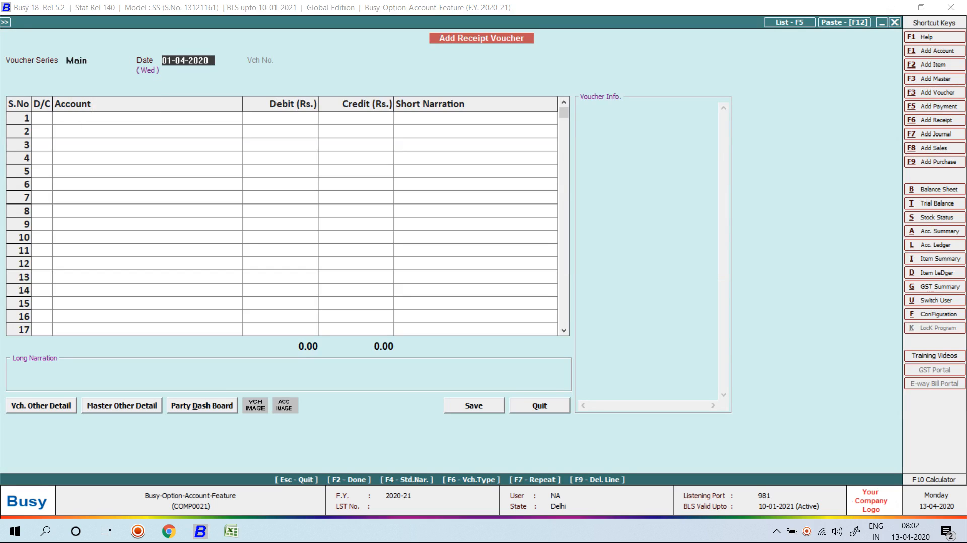
pyautogui.write('12-4')
pyautogui.press('Return')
# Credit Mehak Trading Company with 2,10,000 on the first row of the receipt voucher.
pyautogui.press('Return')
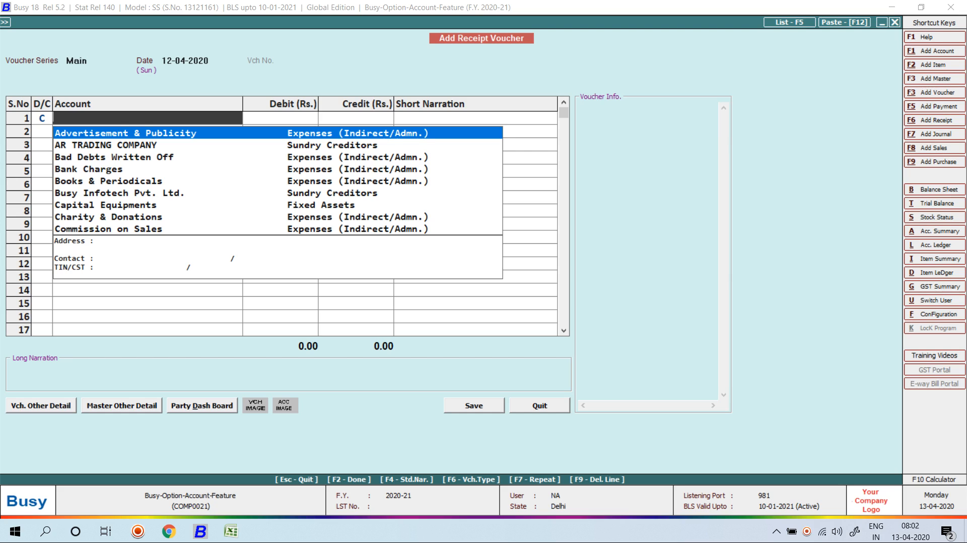
pyautogui.write('me')
pyautogui.press('Return')
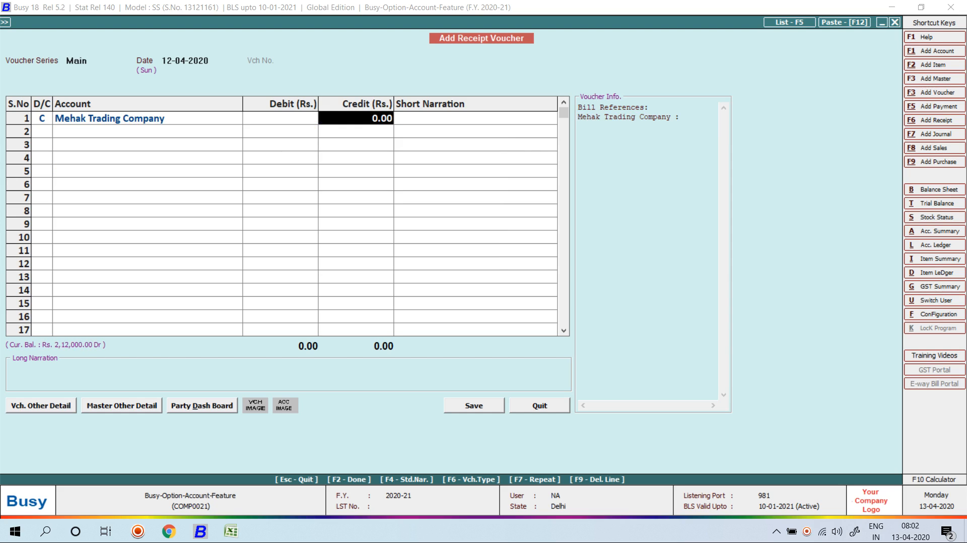
pyautogui.write('210000')
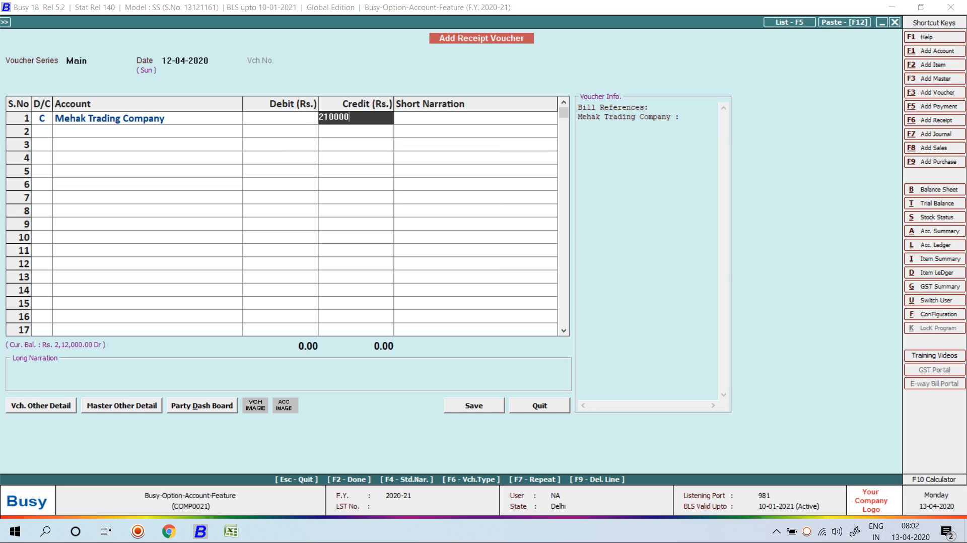
pyautogui.press('Return')
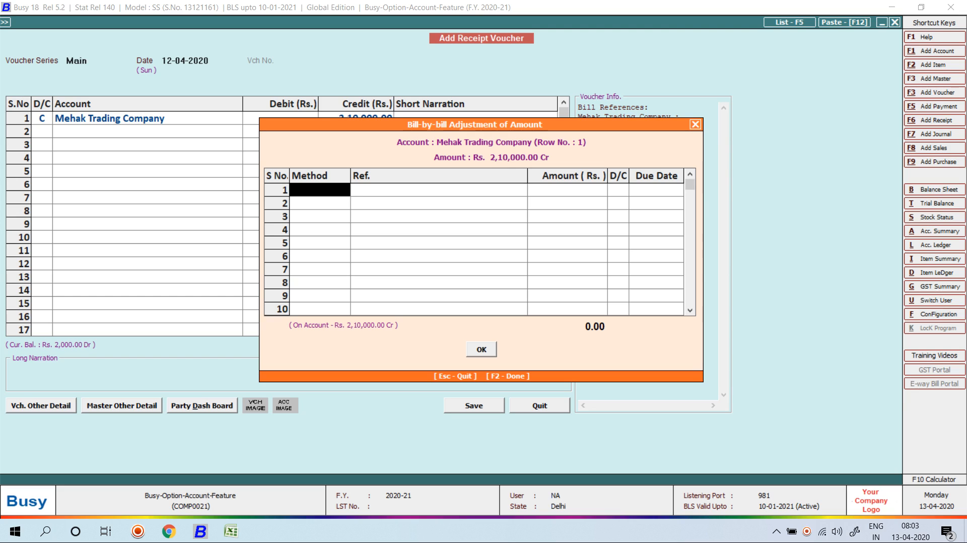
# Adjust 1,27,200 of the receipt against bill reference 1/2020-21.
pyautogui.press('Return')
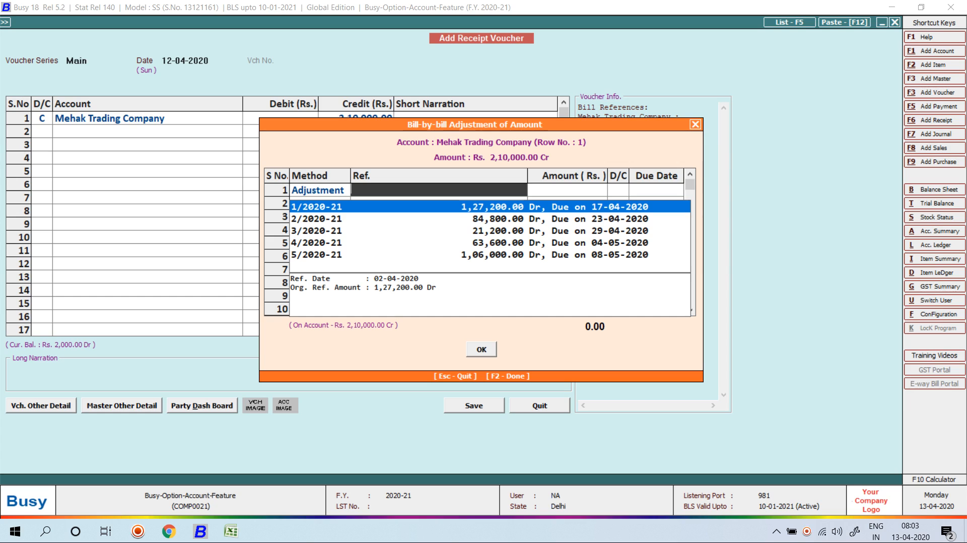
pyautogui.press('Return')
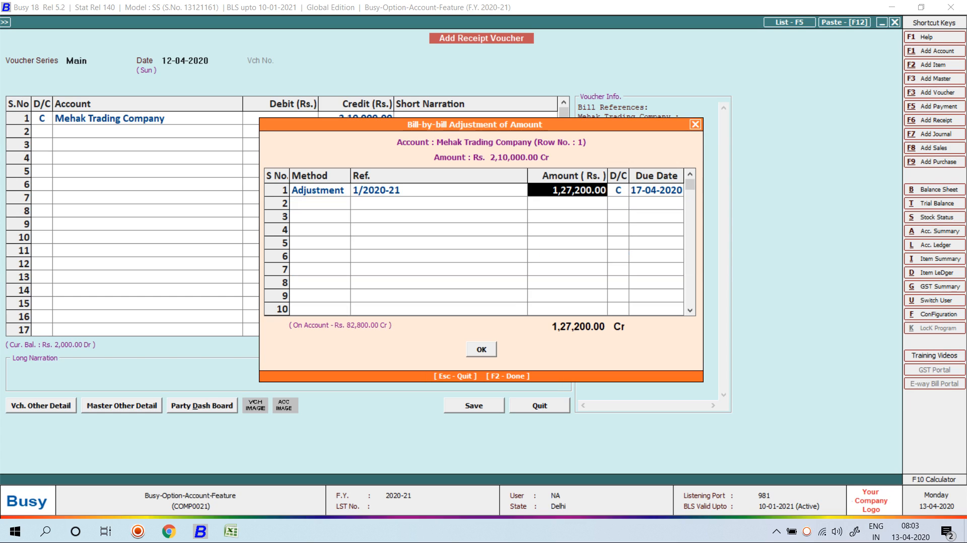
pyautogui.press('Return')
pyautogui.press('Return')
pyautogui.press('Return')
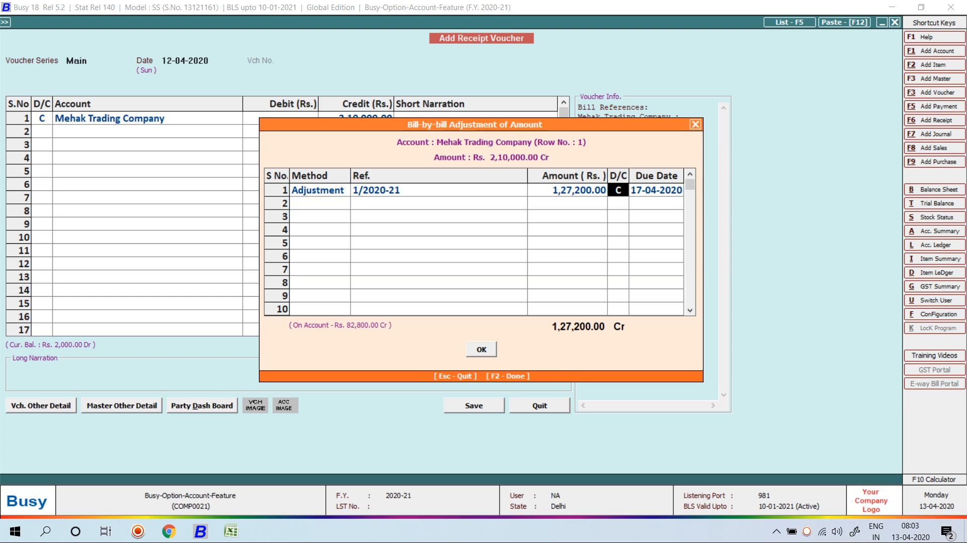
# Adjust the remaining 82,800 against bill reference 2/2020-21 and accept the bill-by-bill adjustment.
pyautogui.press('Return')
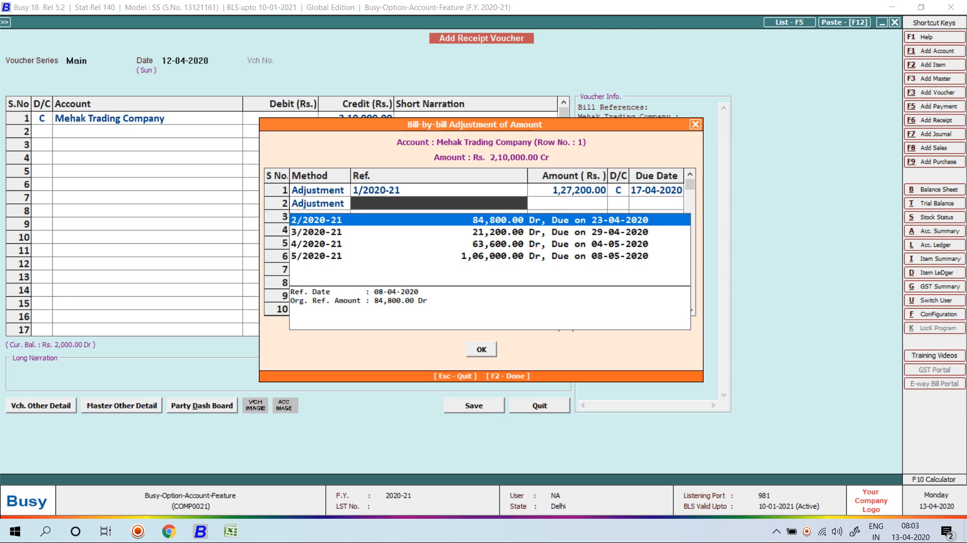
pyautogui.press('Return')
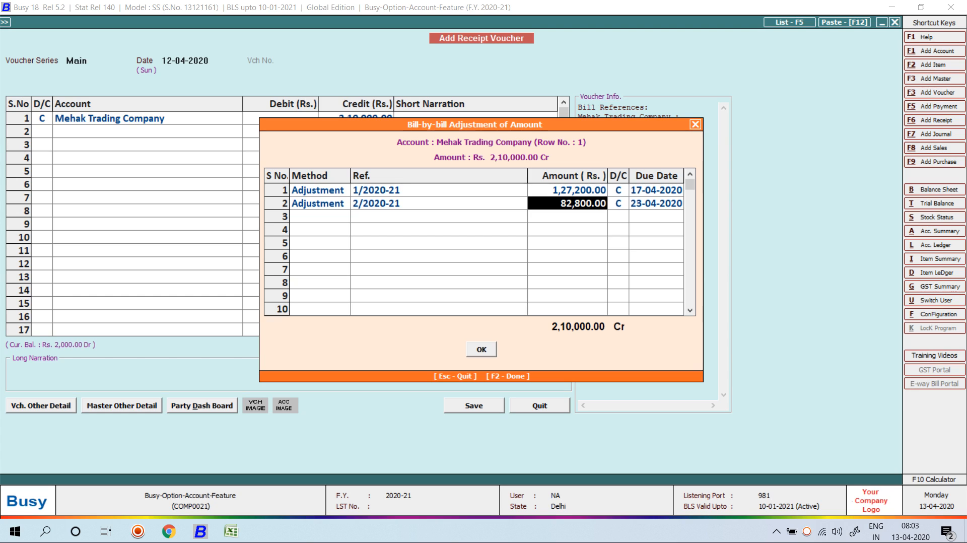
pyautogui.press('Return')
pyautogui.press('Return')
pyautogui.press('Return')
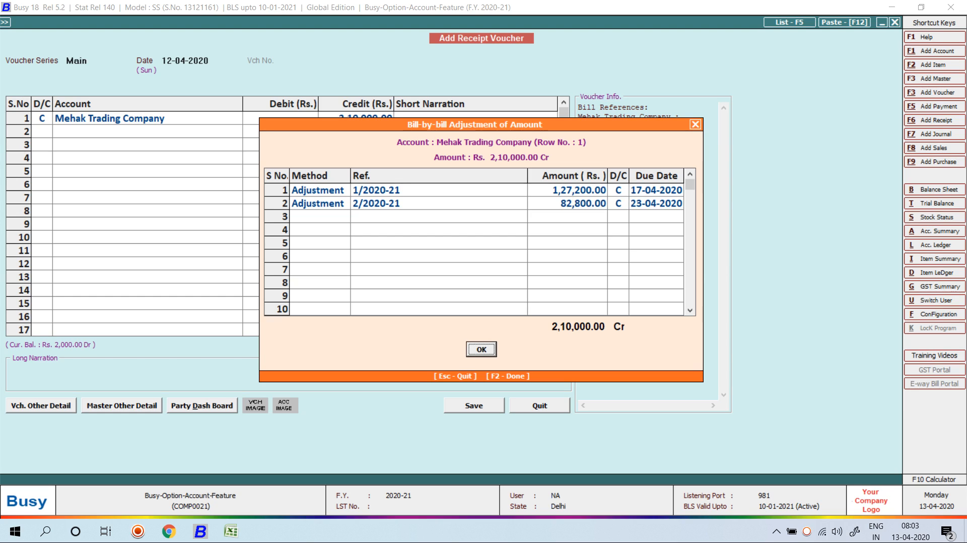
pyautogui.press('Return')
# Debit the Cash account with 2,10,000 on the second row and proceed to the long narration.
pyautogui.press('Return')
pyautogui.press('Return')
pyautogui.press('Return')
pyautogui.press('Return')
pyautogui.press('Return')
pyautogui.press('Return')
pyautogui.press('Return')
pyautogui.press('Return')
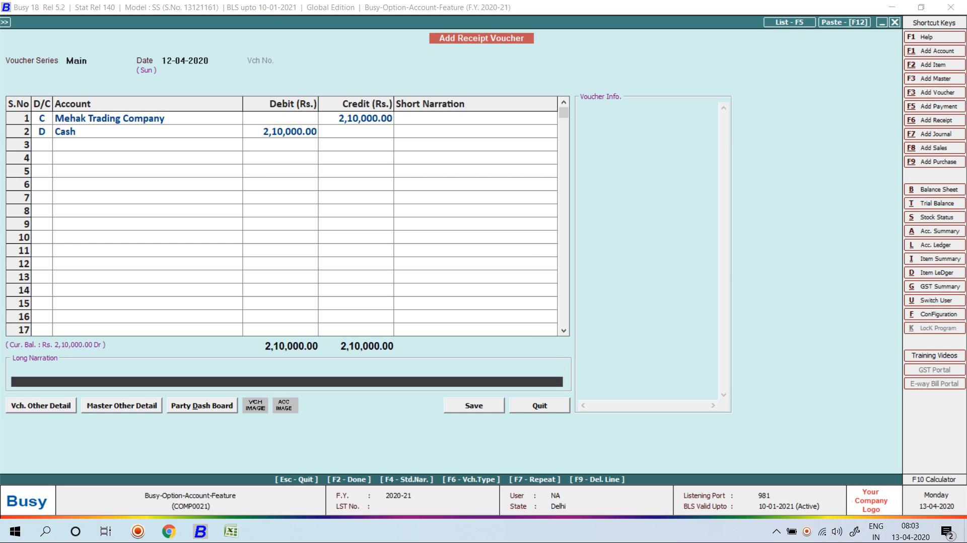
# Save the receipt voucher without a narration and leave receipt entry.
pyautogui.press('Left')
pyautogui.press('Return')
pyautogui.press('Left')
pyautogui.press('Return')
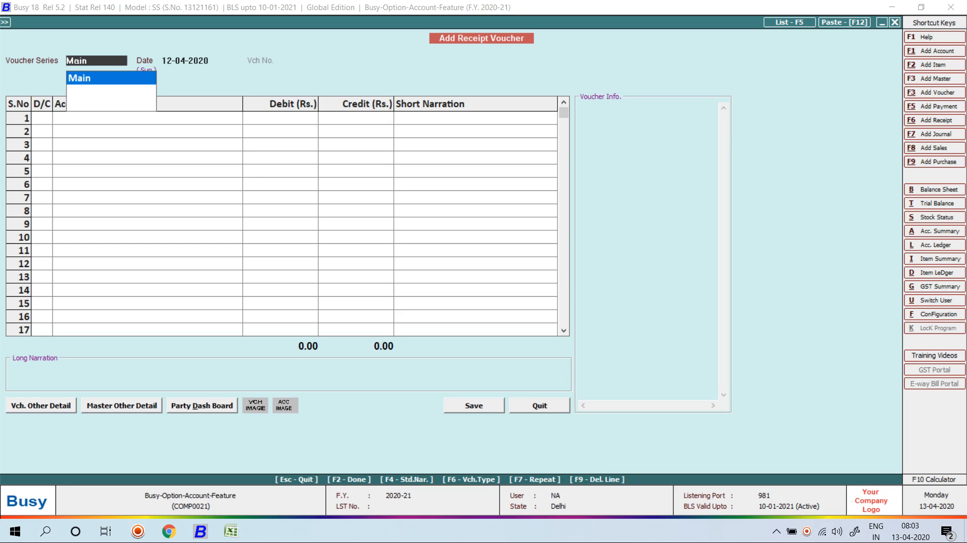
pyautogui.press('Escape')
pyautogui.press('Escape')
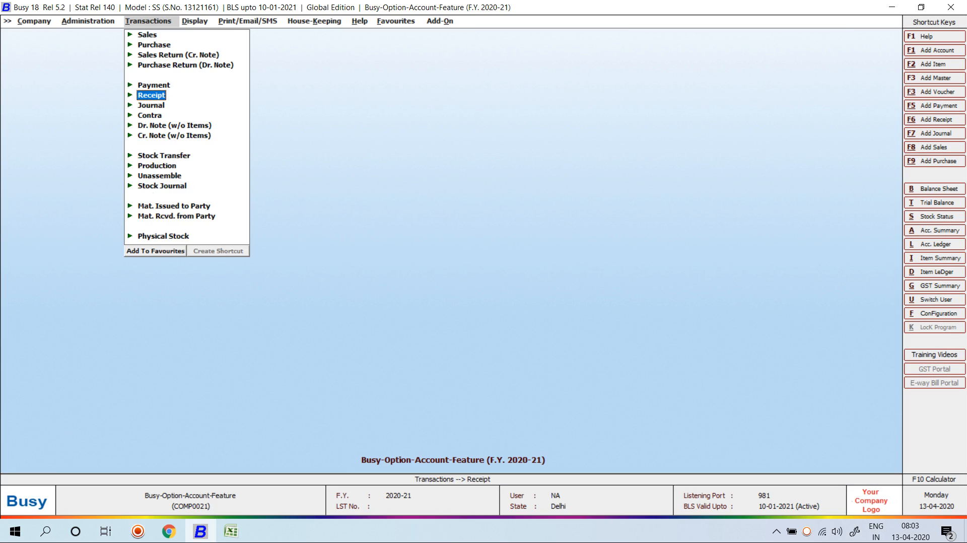
# Set up the Bills Receivable outstanding report for Mehak Trading Company, considering Due entries.
pyautogui.press('Right')
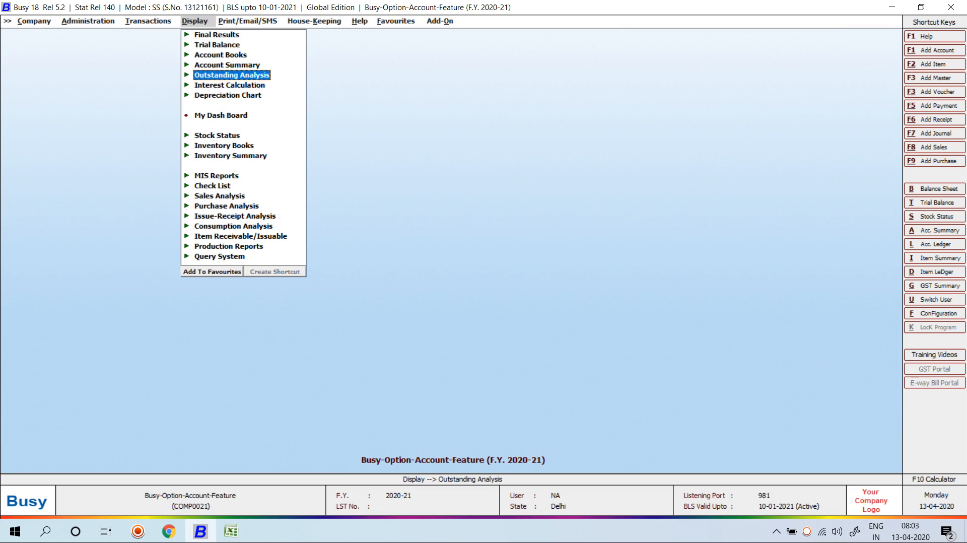
pyautogui.press('Return')
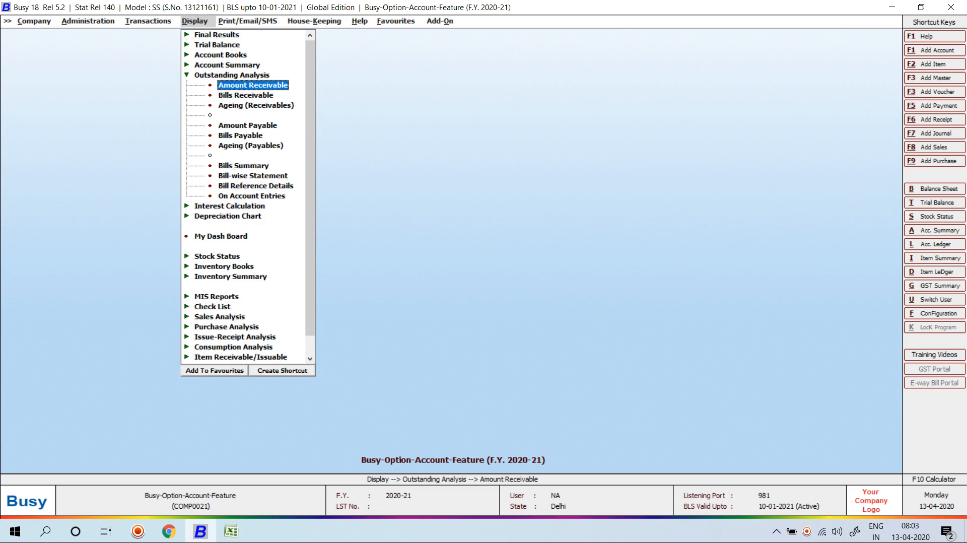
pyautogui.press('Down')
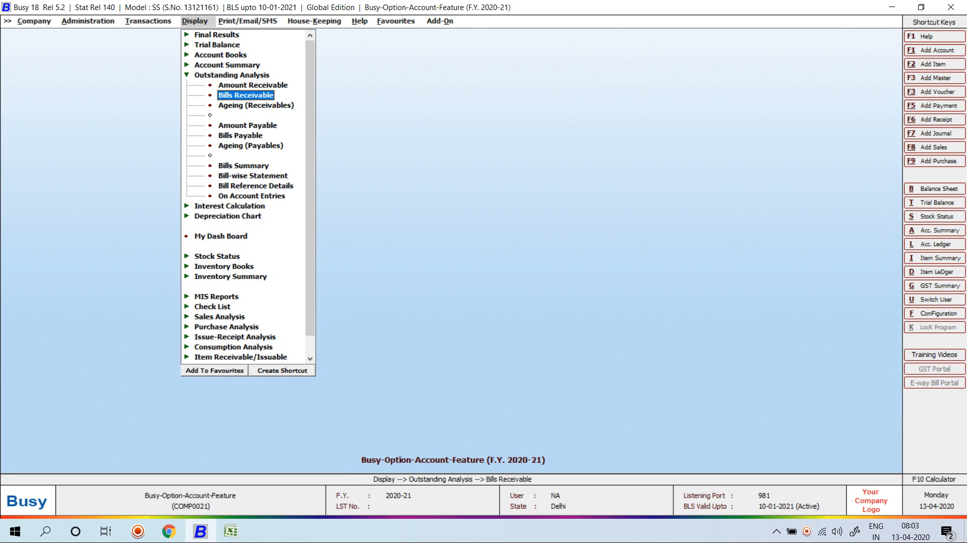
pyautogui.press('Return')
pyautogui.press('Return')
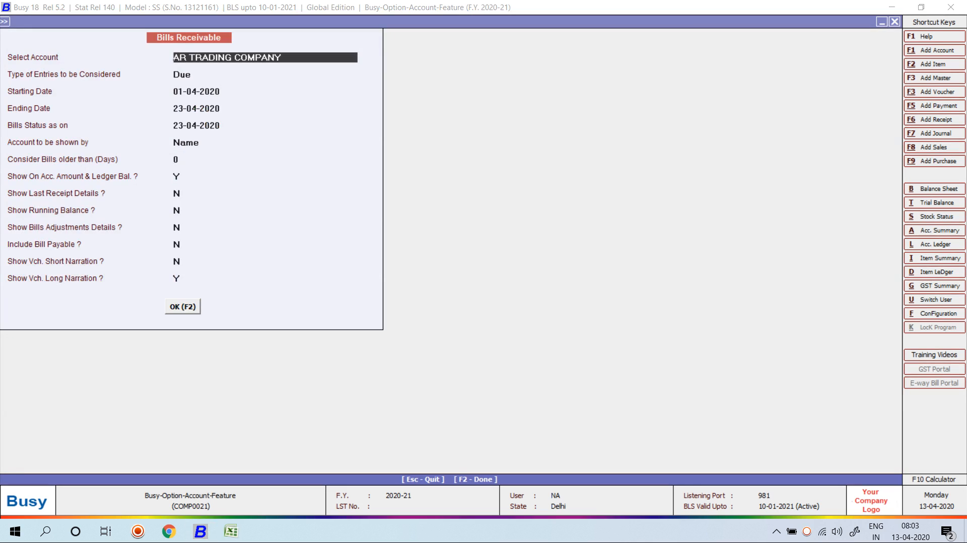
pyautogui.write('me')
pyautogui.press('Return')
pyautogui.press('Return')
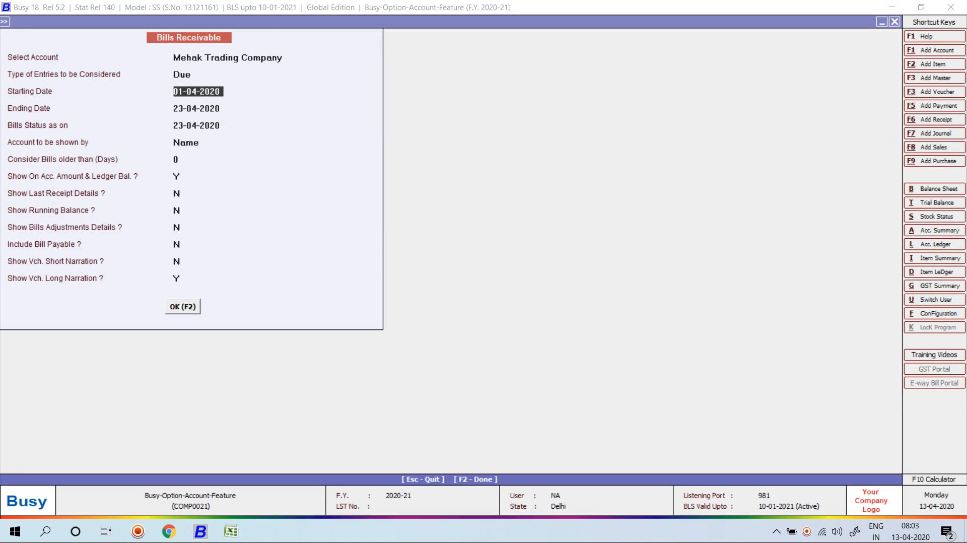
# Generate the Bills Receivable report from 01-04-2020 to 23-04-2020 with bills status as on 23-04-2020, keeping the other options.
pyautogui.press('Return')
pyautogui.press('Return')
pyautogui.press('Return')
pyautogui.press('Return')
pyautogui.press('Return')
pyautogui.press('Return')
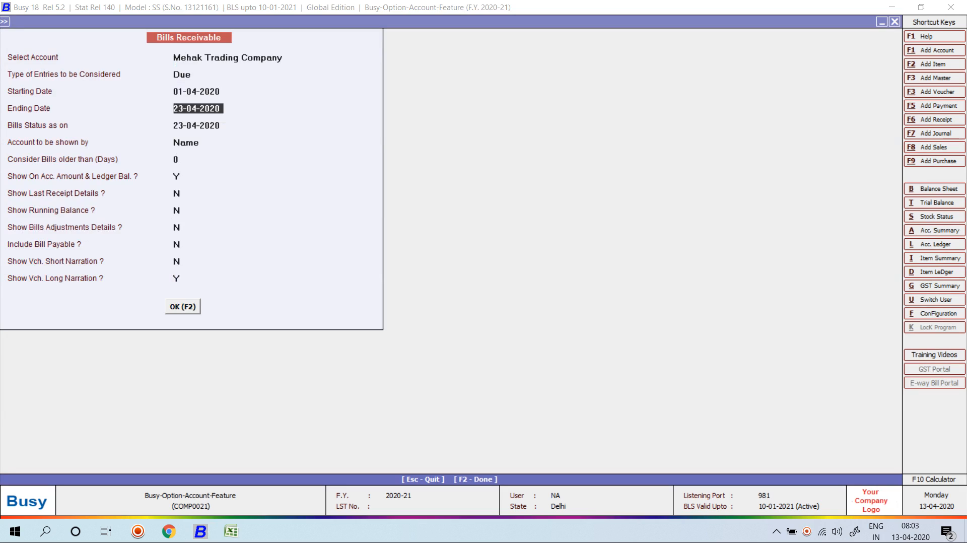
pyautogui.press('Return')
pyautogui.press('Return')
pyautogui.press('Return')
pyautogui.press('Return')
pyautogui.press('Return')
pyautogui.press('Return')
pyautogui.press('Return')
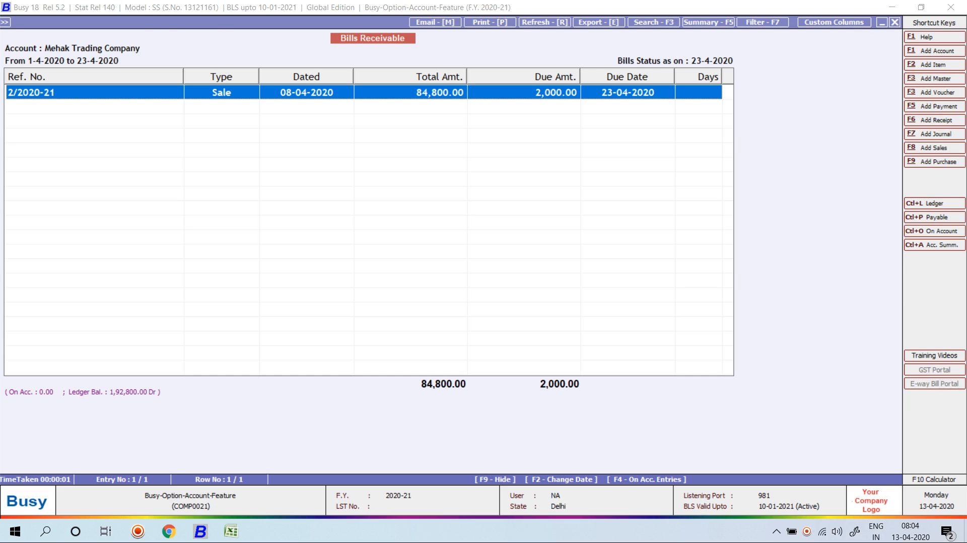
# Regenerate the Bills Receivable report with last receipt details, running balance and bills adjustment details shown.
pyautogui.press('Escape')
pyautogui.press('Return')
pyautogui.press('Return')
pyautogui.press('Return')
pyautogui.press('Return')
pyautogui.press('Return')
pyautogui.press('Return')
pyautogui.press('Return')
pyautogui.press('Return')
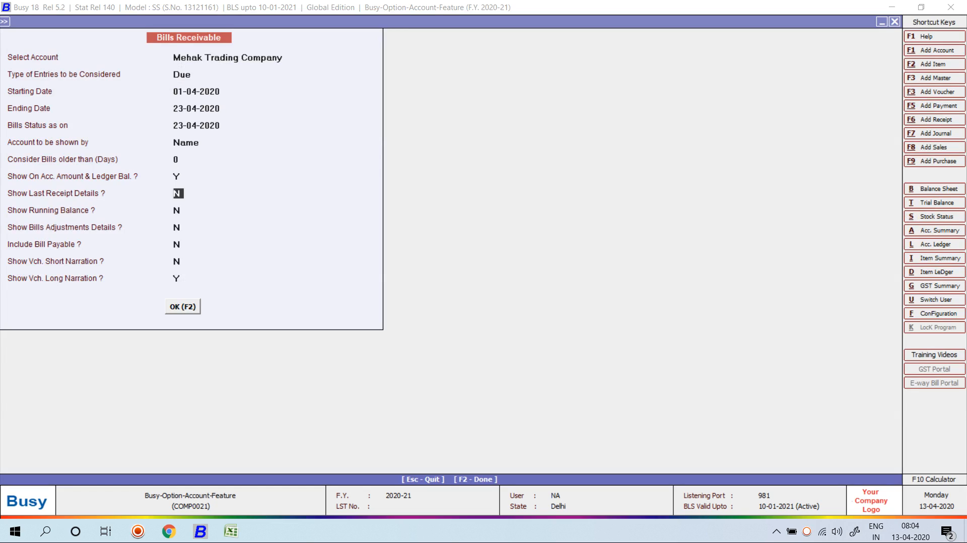
pyautogui.write('Y')
pyautogui.press('Return')
pyautogui.write('Y')
pyautogui.press('Return')
pyautogui.press('Return')
pyautogui.press('Return')
pyautogui.press('Return')
pyautogui.press('Return')
pyautogui.press('Return')
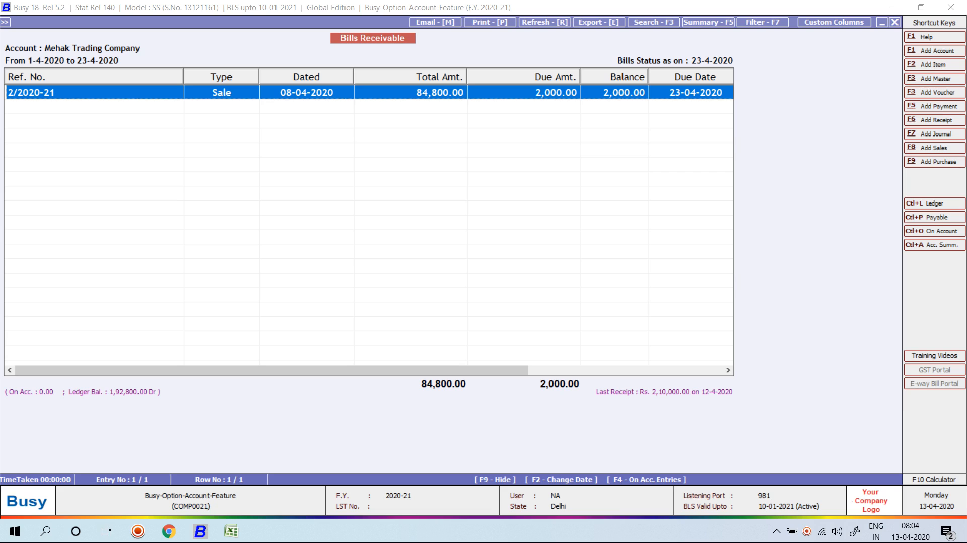
# Narrow the Ref. No. column and widen the Clr. Days column to read the bill's adjustment details.
pyautogui.moveTo(183, 77); pyautogui.dragTo(83, 77)
pyautogui.moveTo(301, 370); pyautogui.dragTo(439, 370)
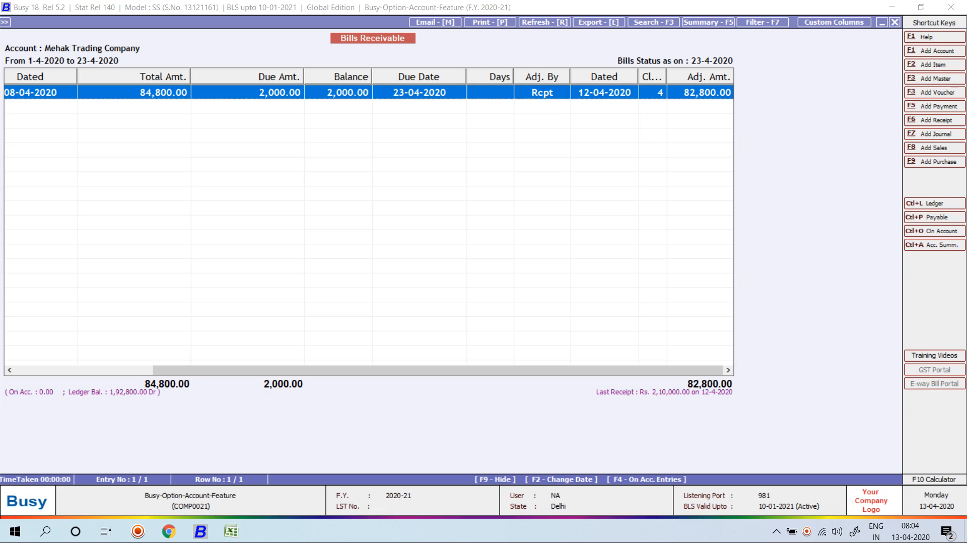
pyautogui.moveTo(667, 76); pyautogui.dragTo(695, 76)
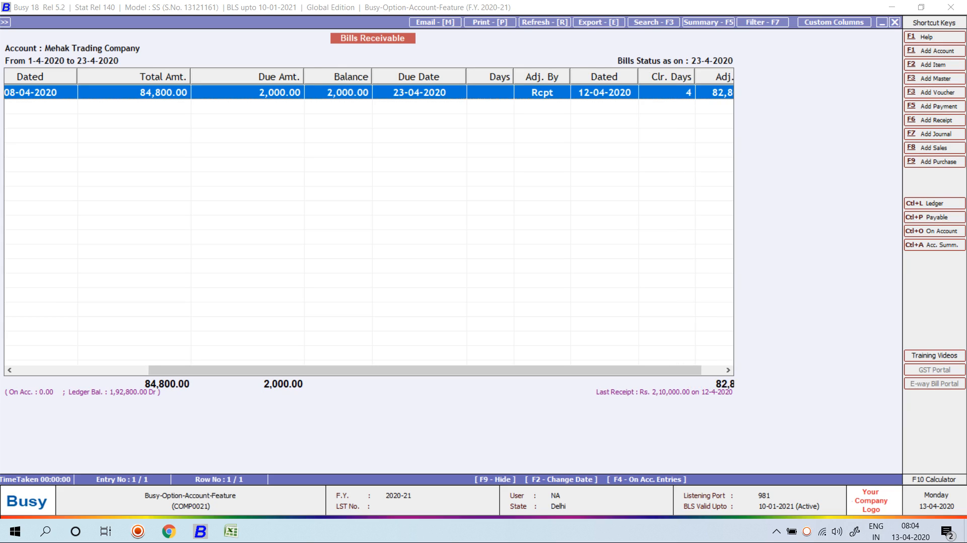
pyautogui.moveTo(532, 361); pyautogui.dragTo(632, 370)
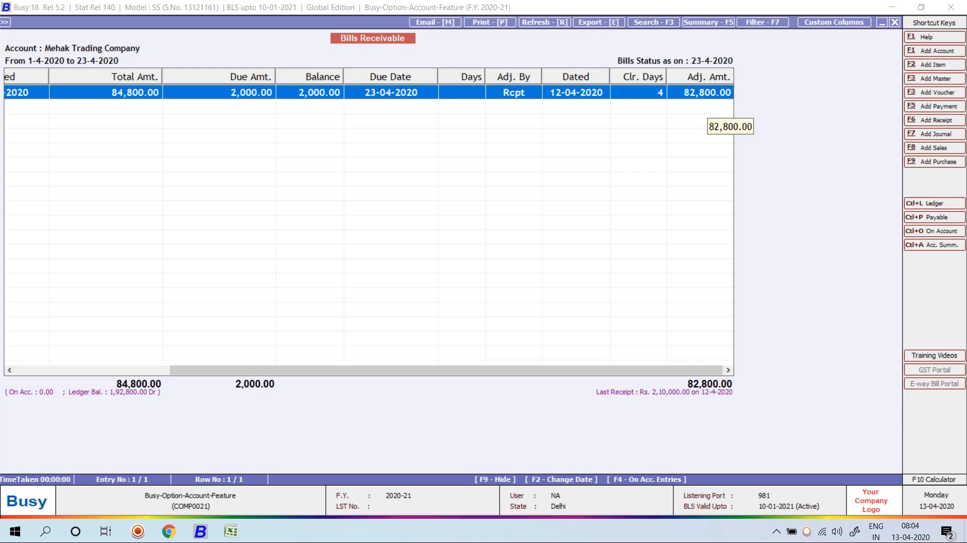
# Regenerate the Bills Receivable report with bills payable included and check its columns through to the adjusted amount.
pyautogui.press('Escape')
pyautogui.press('Return')
pyautogui.press('Return')
pyautogui.press('Return')
pyautogui.press('Return')
pyautogui.press('Return')
pyautogui.press('Return')
pyautogui.press('Return')
pyautogui.press('Return')
pyautogui.press('Return')
pyautogui.press('Return')
pyautogui.press('Return')
pyautogui.press('Return')
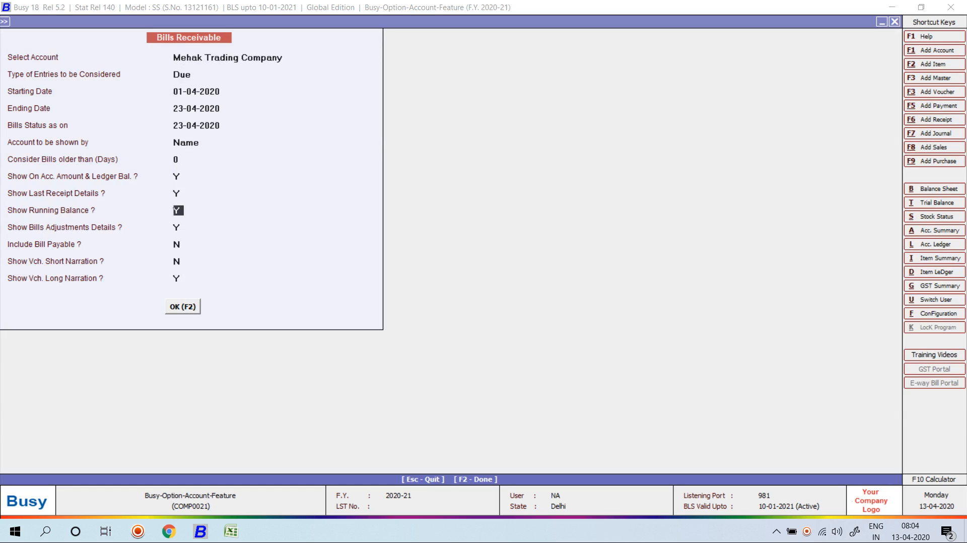
pyautogui.press('Up')
pyautogui.write('y')
pyautogui.press('Return')
pyautogui.press('Return')
pyautogui.press('Return')
pyautogui.press('Return')
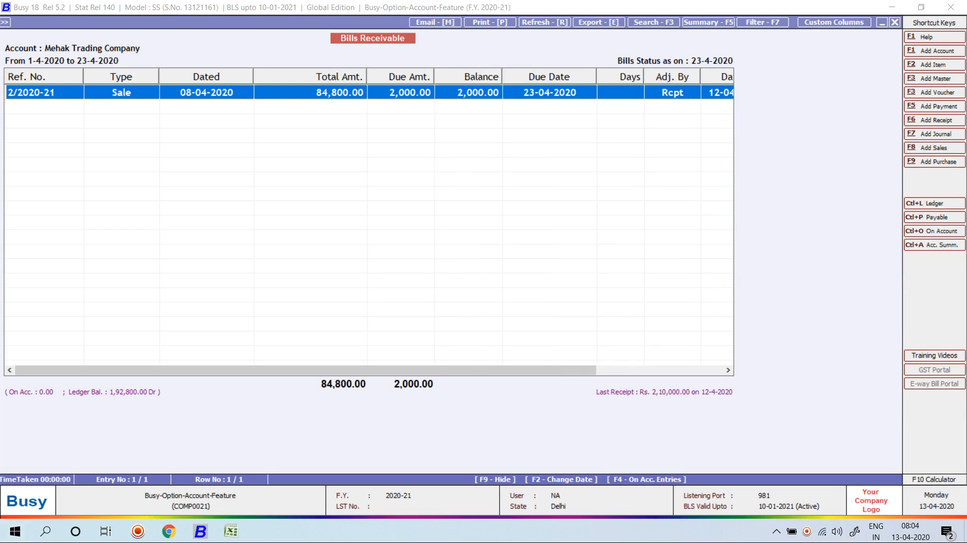
pyautogui.moveTo(306, 371); pyautogui.dragTo(432, 370)
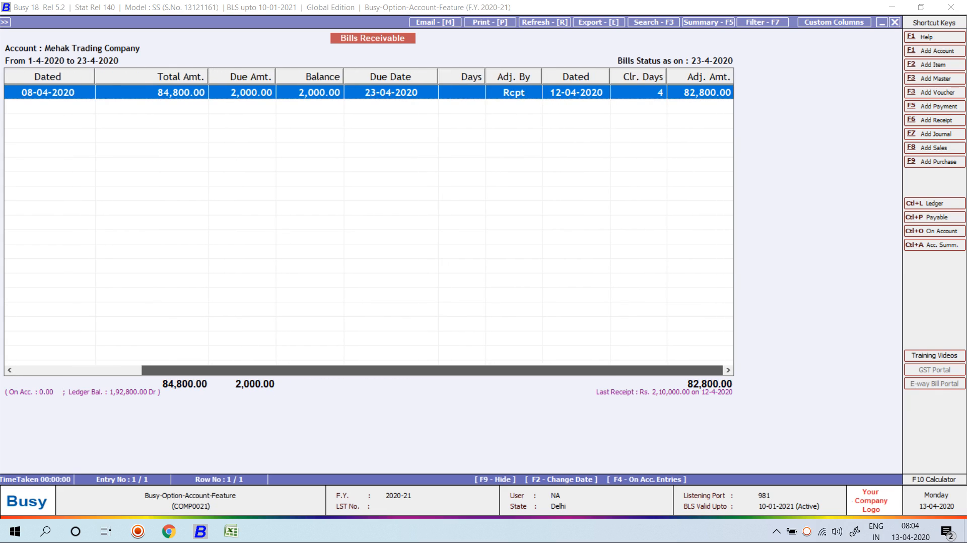
pyautogui.moveTo(341, 364); pyautogui.dragTo(186, 370)
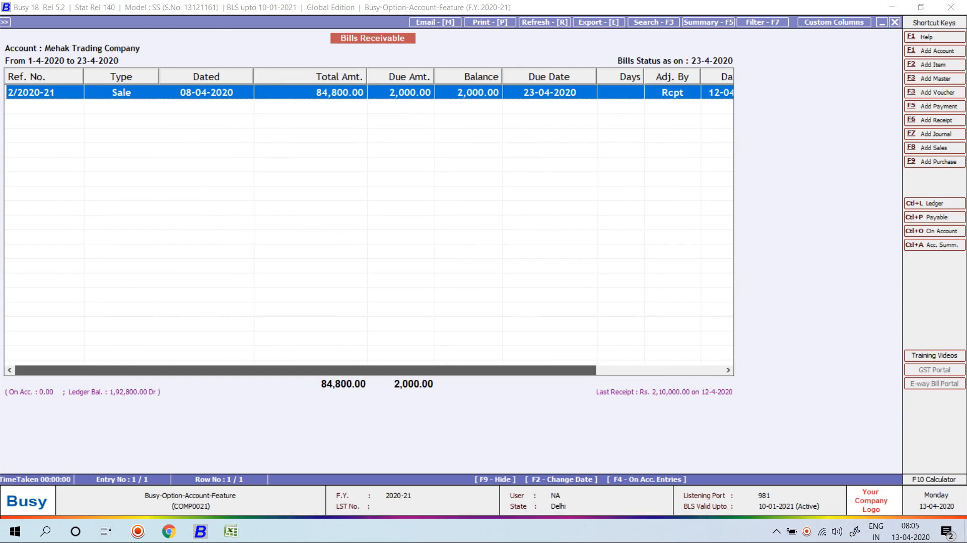
# Regenerate the Bills Receivable report for All(Including Cleared) entries.
pyautogui.press('Escape')
pyautogui.press('Return')
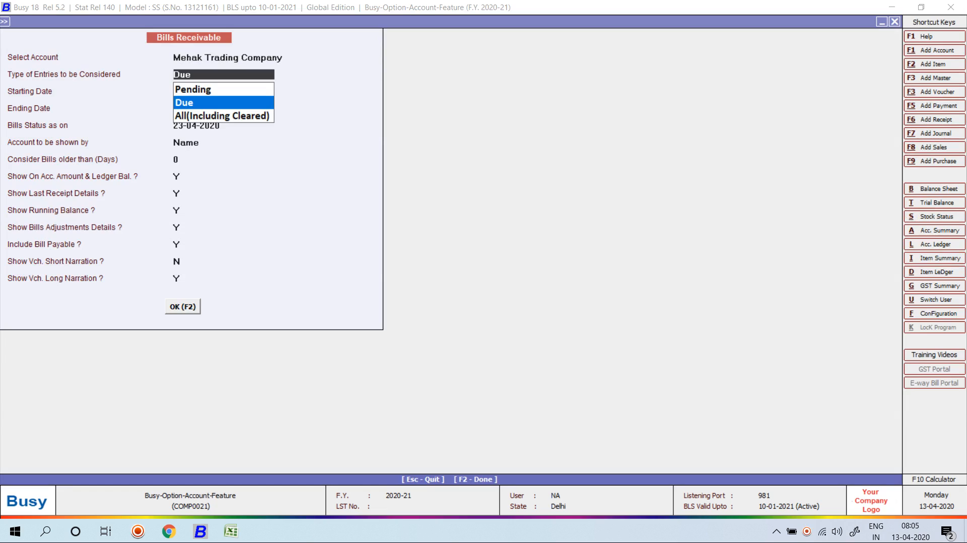
pyautogui.press('Down')
pyautogui.press('Return')
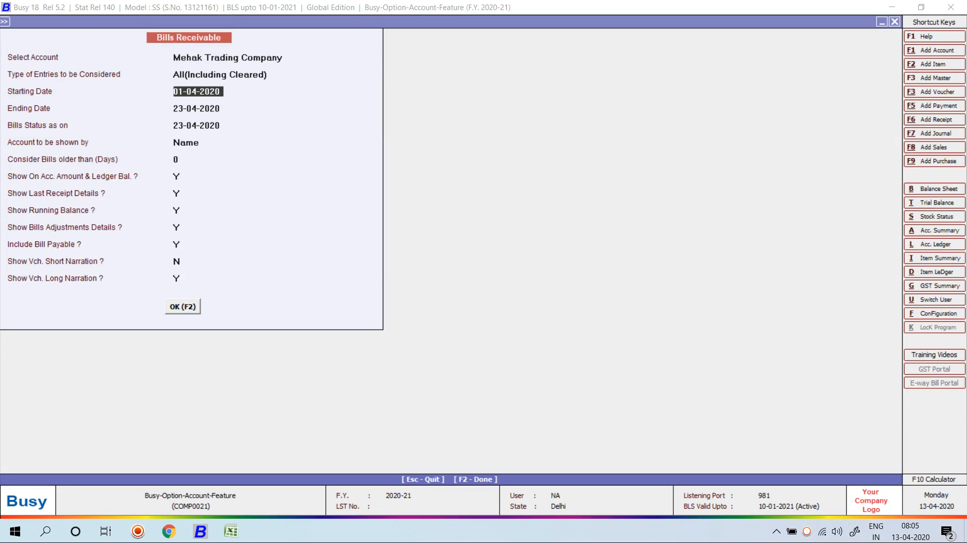
pyautogui.press('F2')
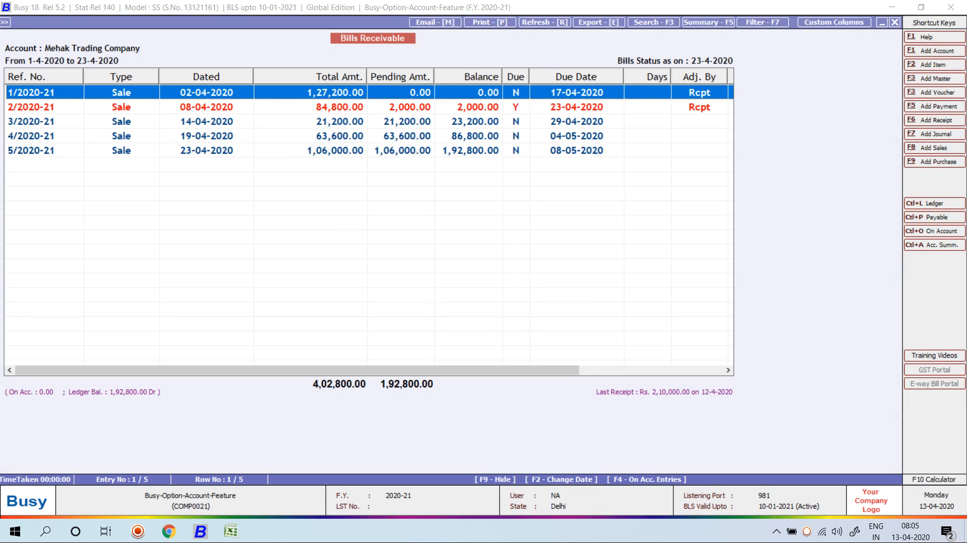
# Examine each bill's pending amount, due date, adjusting receipt, clearance days and adjusted amount in the report.
pyautogui.press('Down')
pyautogui.press('Down')
pyautogui.press('Down')
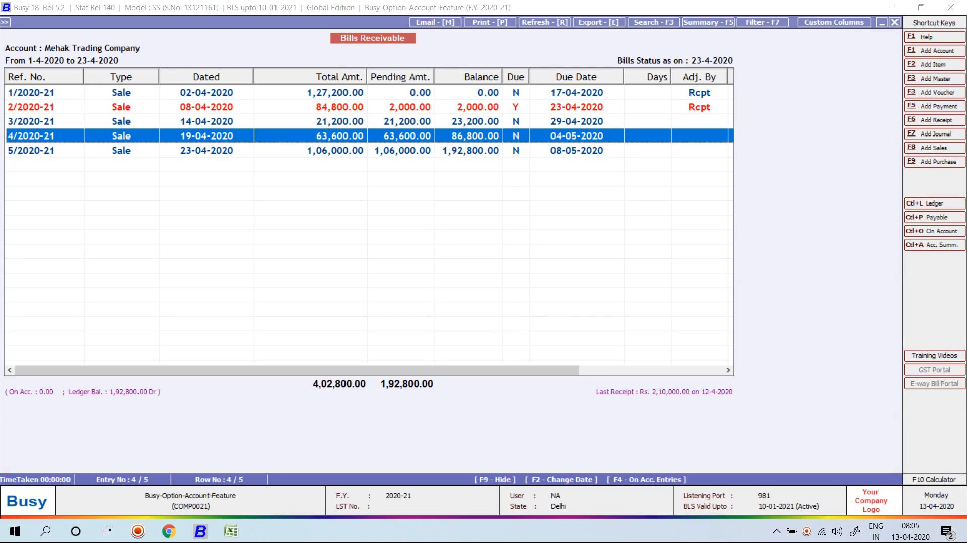
pyautogui.press('Right')
pyautogui.press('Right')
pyautogui.press('Right')
pyautogui.press('Right')
pyautogui.press('Right')
pyautogui.press('Right')
pyautogui.press('Right')
pyautogui.press('Right')
pyautogui.press('Right')
pyautogui.press('Right')
pyautogui.press('Right')
pyautogui.press('Right')
pyautogui.press('Right')
pyautogui.press('Right')
pyautogui.press('Right')
pyautogui.press('Right')
pyautogui.press('Right')
pyautogui.press('Right')
pyautogui.press('Right')
pyautogui.press('Right')
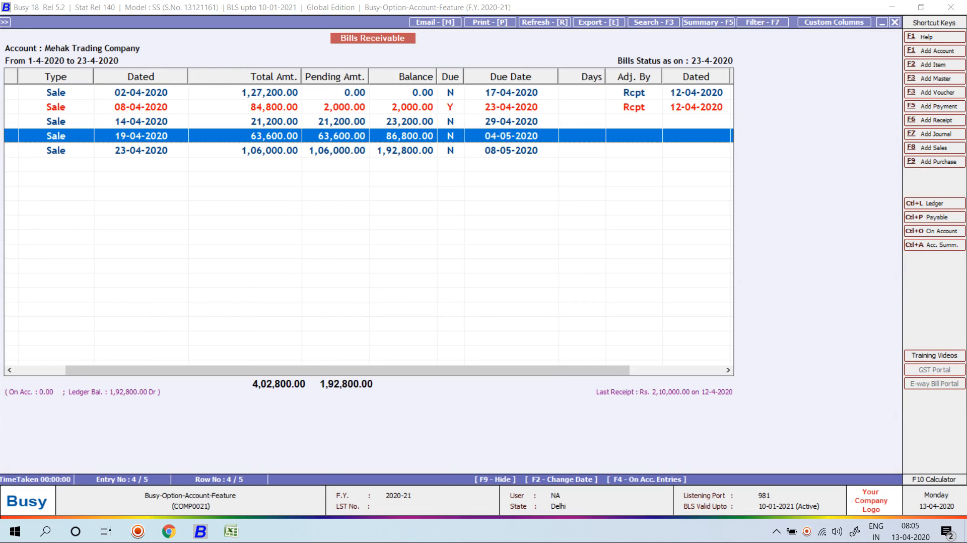
pyautogui.press('Right')
pyautogui.press('Right')
pyautogui.press('Right')
pyautogui.press('Right')
pyautogui.press('Right')
pyautogui.press('Right')
pyautogui.press('Right')
pyautogui.press('Right')
pyautogui.press('Right')
pyautogui.press('Right')
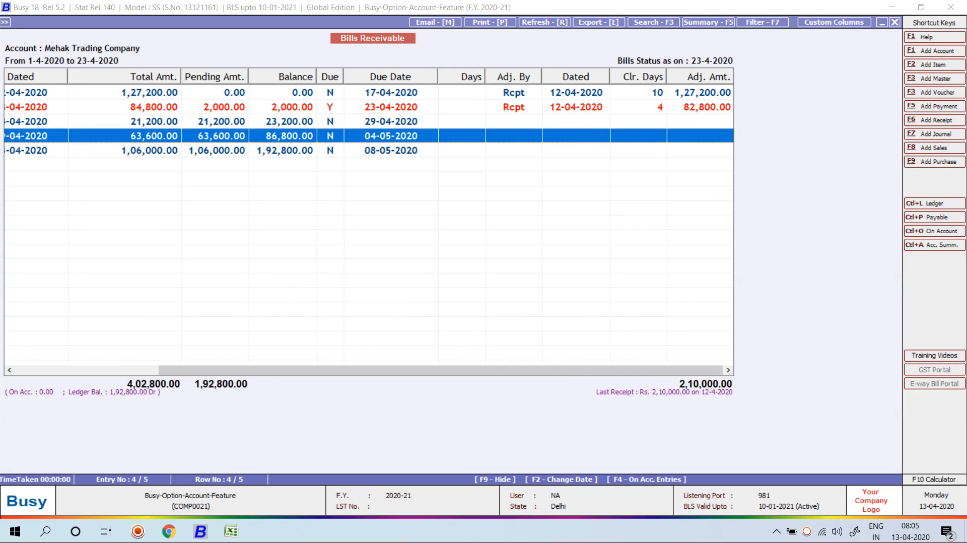
# Go through the bills from first to last, comparing their due status, balances and receipt adjustments.
pyautogui.press('Up')
pyautogui.press('Up')
pyautogui.press('Up')
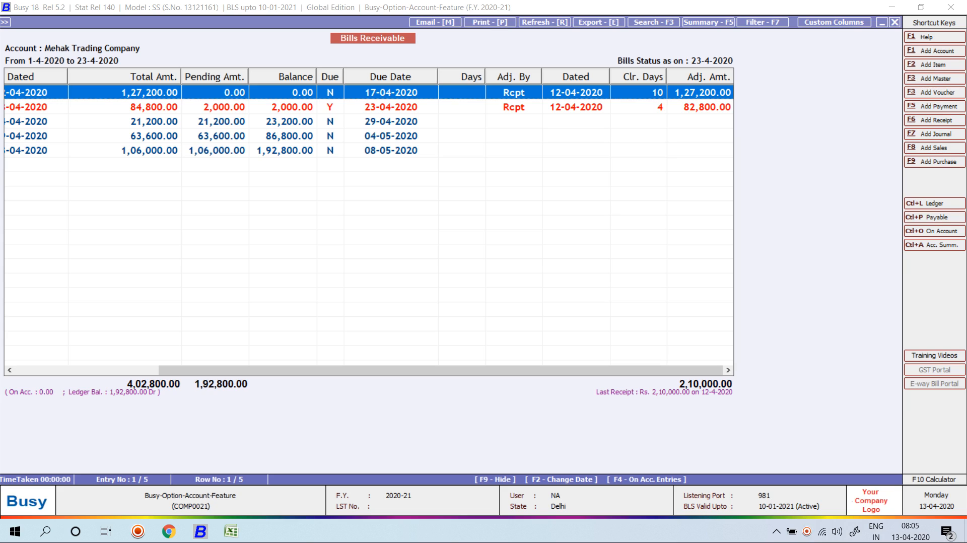
pyautogui.press('Down')
pyautogui.press('Down')
pyautogui.press('Down')
pyautogui.press('Down')
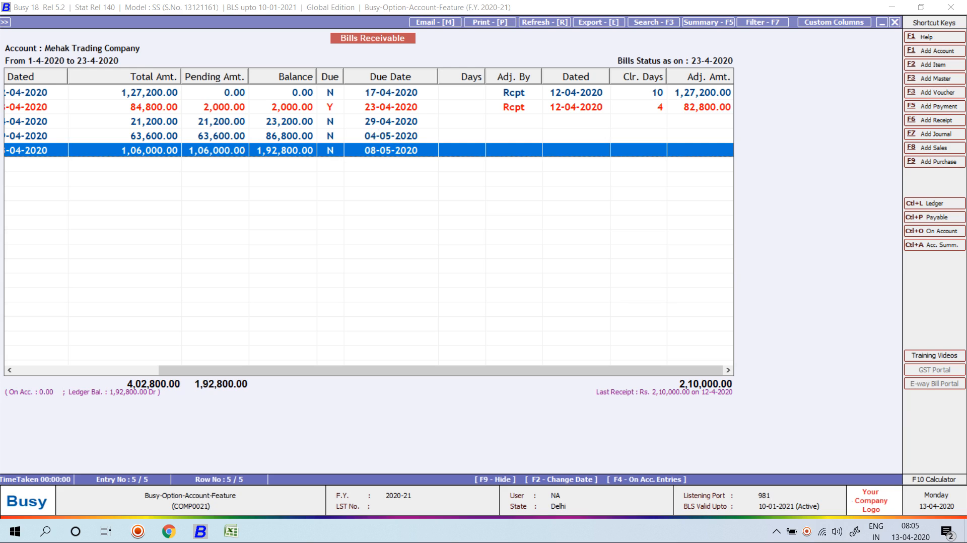
pyautogui.click(373, 108)
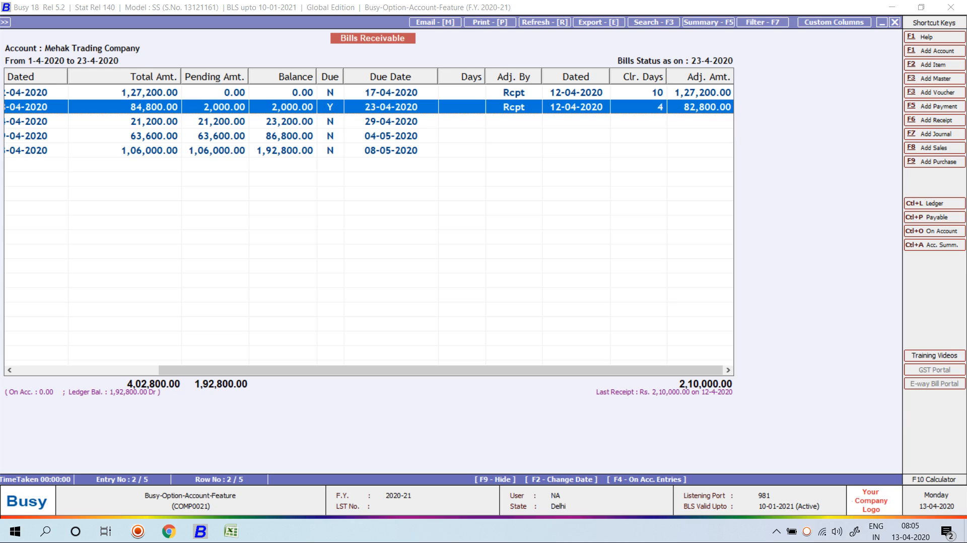
pyautogui.press('Down')
pyautogui.press('Down')
pyautogui.press('Down')
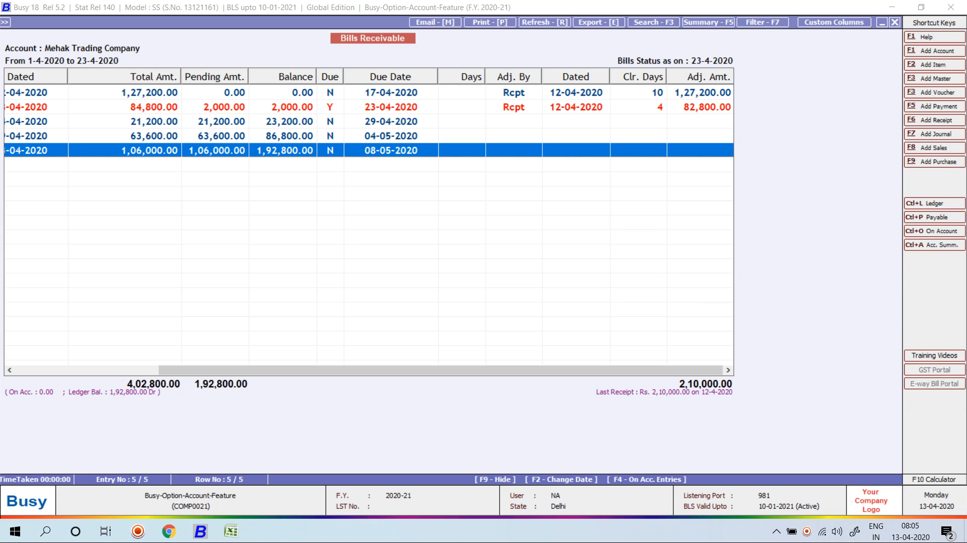
# Leave the report and start a new receipt voucher in the Main series dated 23-04-2020.
pyautogui.press('Escape')
pyautogui.press('Escape')
pyautogui.press('Escape')
pyautogui.press('Escape')
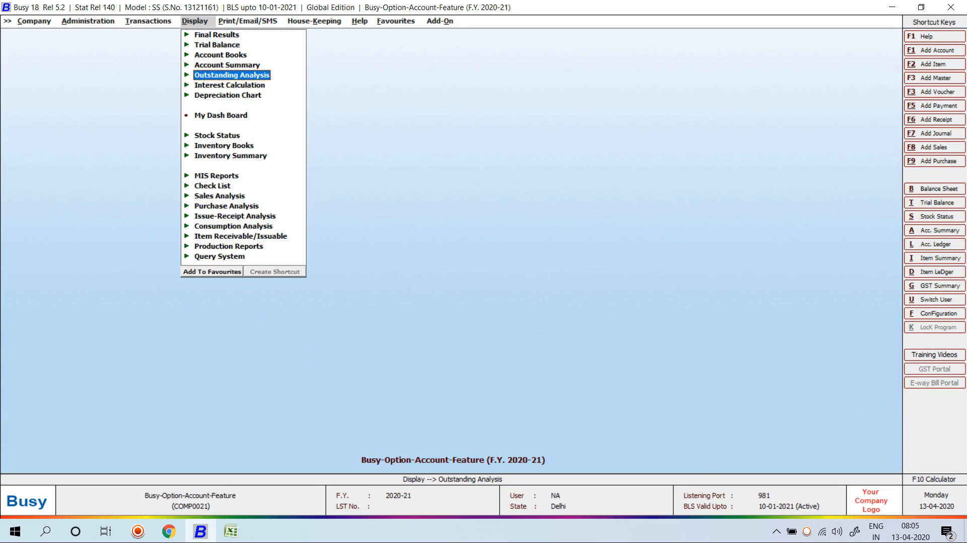
pyautogui.press('Left')
pyautogui.press('Return')
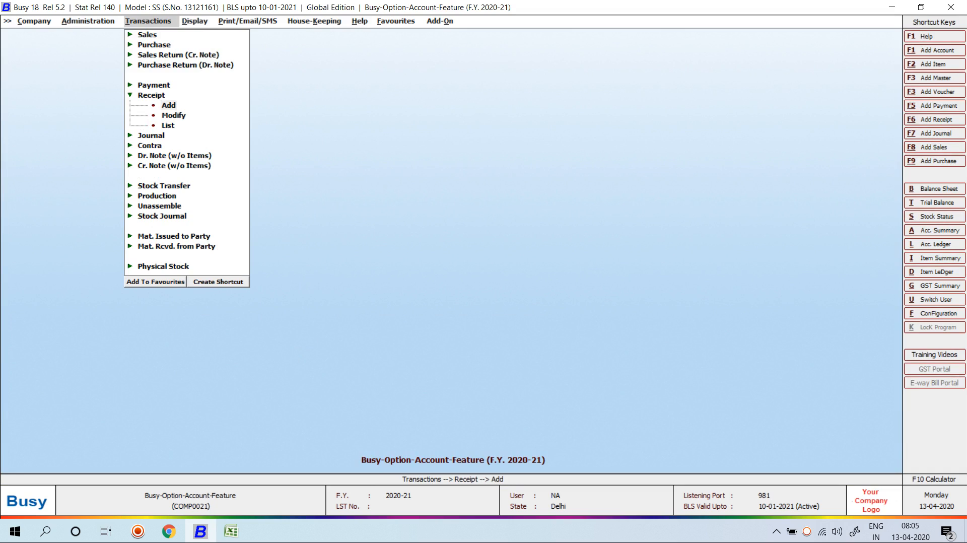
pyautogui.press('Return')
pyautogui.write('23')
pyautogui.press('Return')
pyautogui.press('Return')
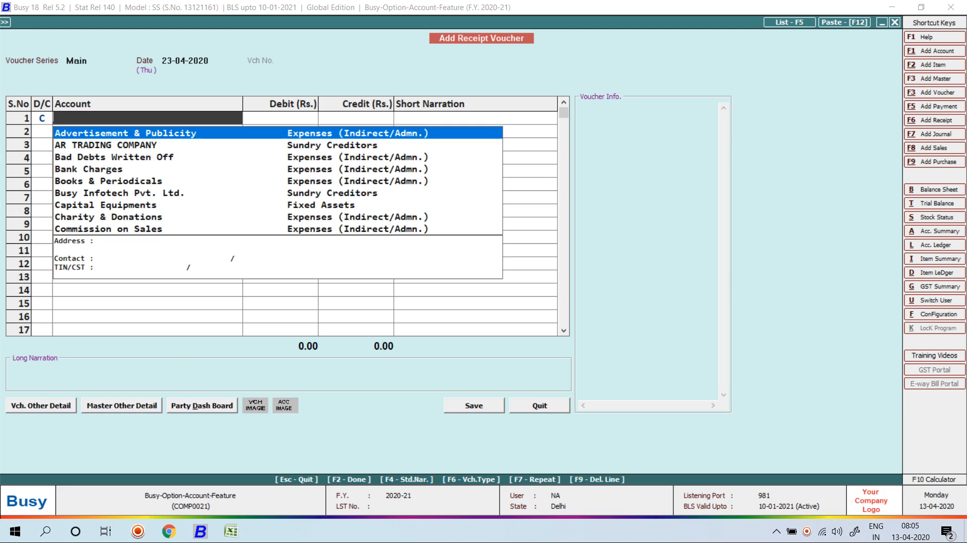
# Credit Mehak Trading Company with 182000 on the first row and bring up its bill-by-bill adjustment.
pyautogui.write('meh')
pyautogui.press('Return')
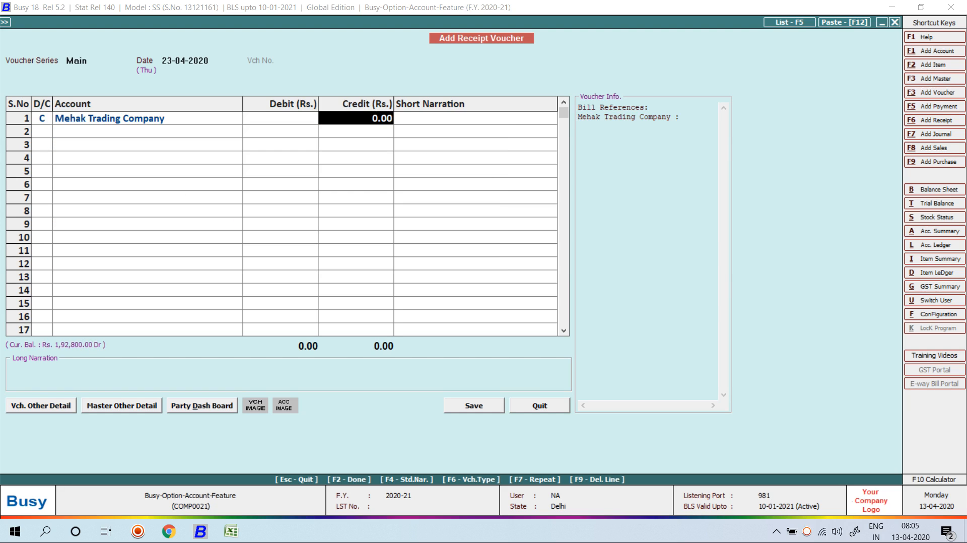
pyautogui.write('182000')
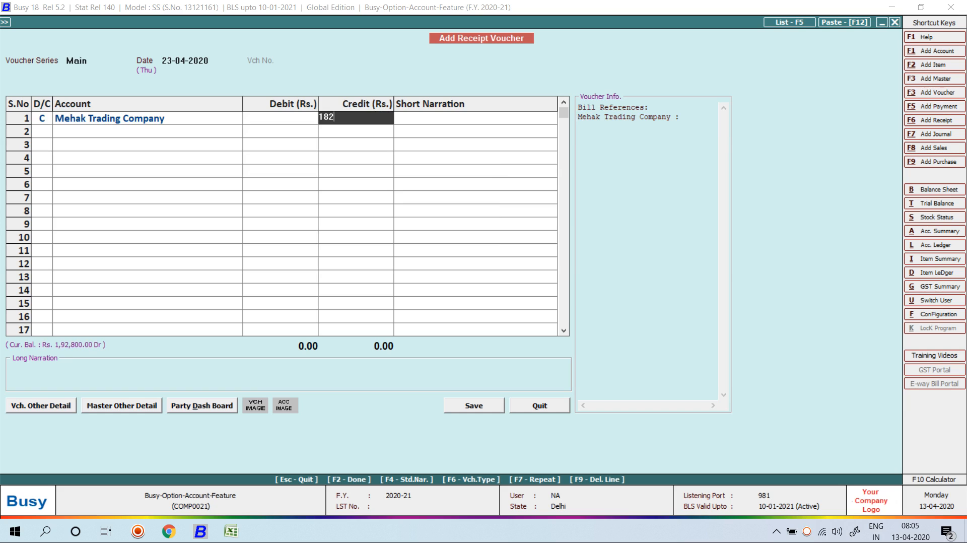
pyautogui.press('Return')
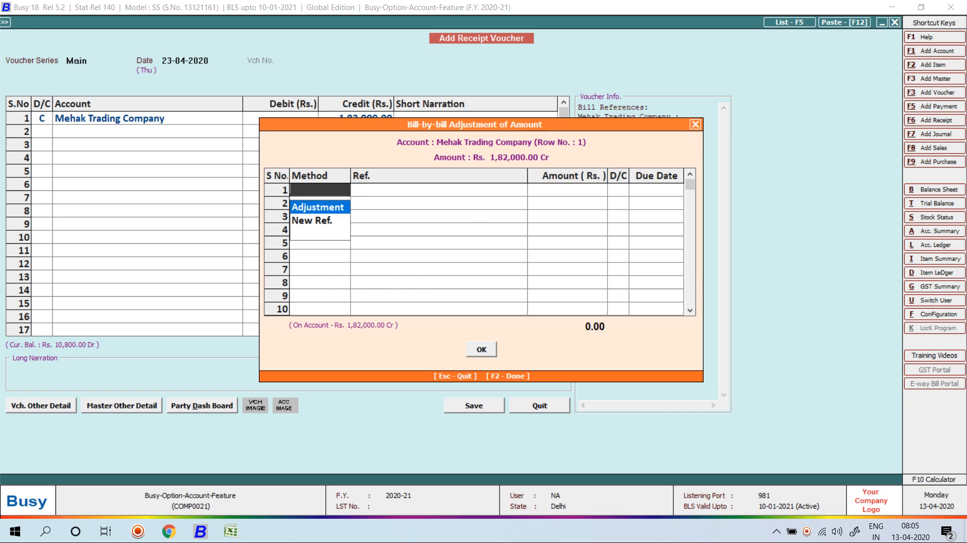
# Adjust the receipt against bill 2/2020-21 for 2,000 and bill 3/2020-21 for 21,200.
pyautogui.press('Return')
pyautogui.press('Return')
pyautogui.press('Return')
pyautogui.press('Return')
pyautogui.press('Return')
pyautogui.press('Return')
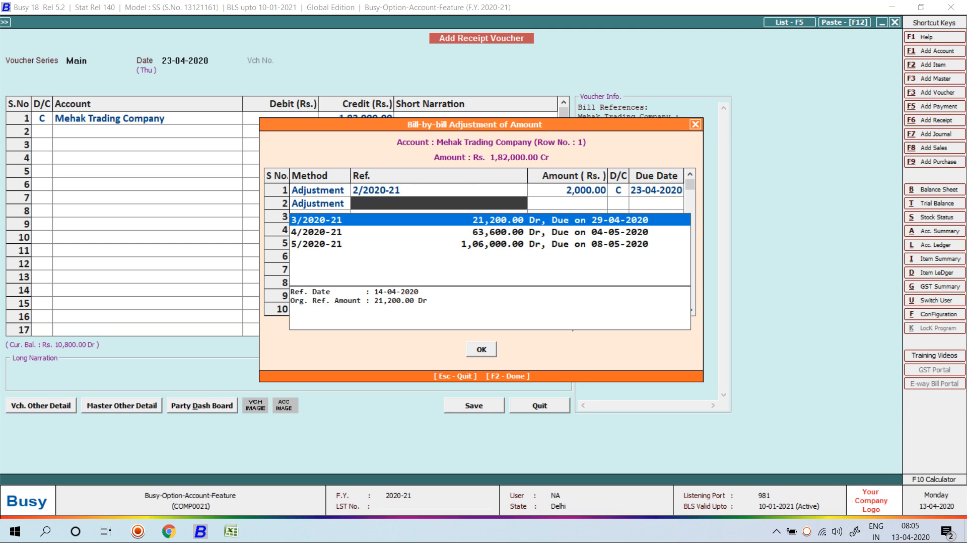
pyautogui.press('Return')
pyautogui.press('Return')
pyautogui.press('Return')
pyautogui.press('Return')
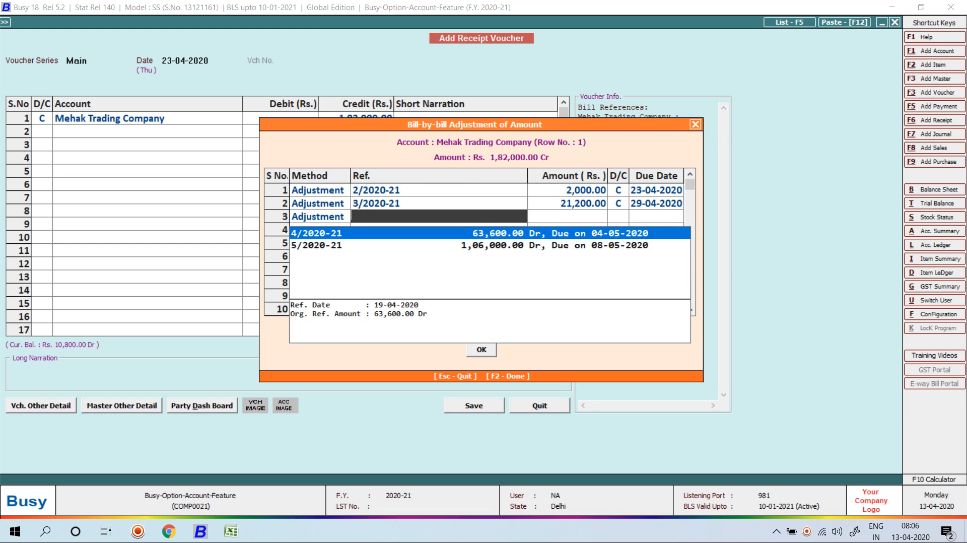
# Adjust the receipt against bill 4/2020-21 for 63,600 and bill 5/2020-21 for the remaining 95,200.
pyautogui.press('Return')
pyautogui.press('Return')
pyautogui.press('Return')
pyautogui.press('Return')
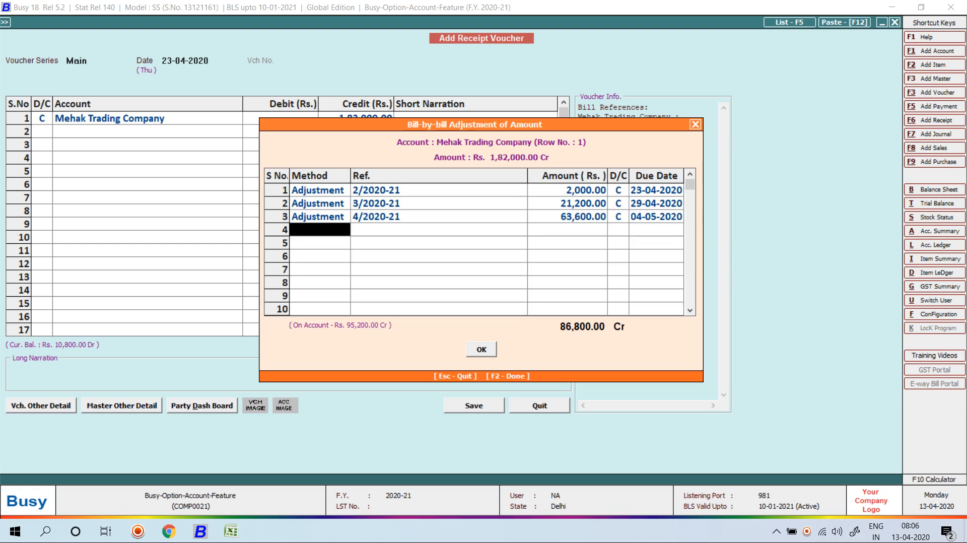
pyautogui.press('Return')
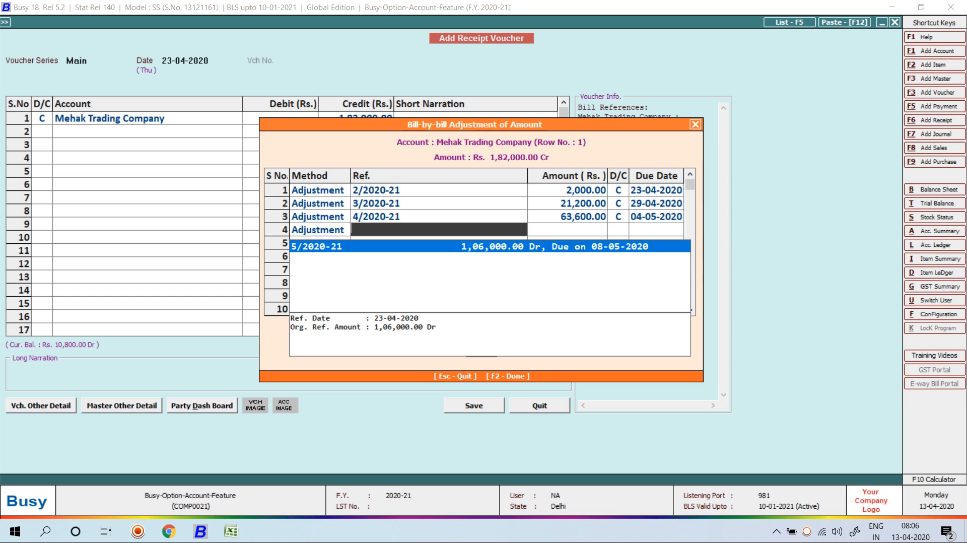
pyautogui.press('Return')
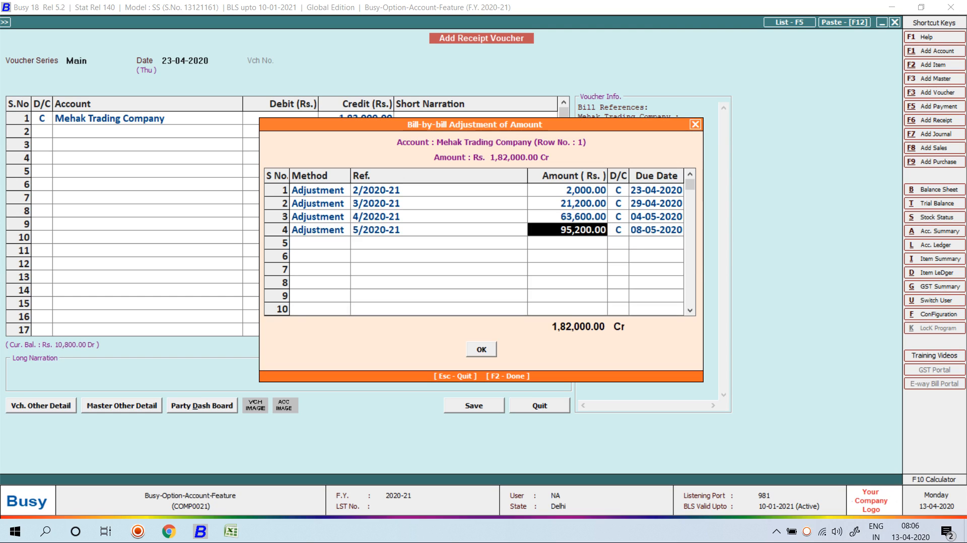
pyautogui.press('Return')
pyautogui.press('Return')
# Complete the balancing debit entry and save the receipt voucher.
pyautogui.press('Return')
pyautogui.press('Return')
pyautogui.press('Return')
pyautogui.press('Return')
pyautogui.press('Return')
pyautogui.press('Return')
pyautogui.press('Return')
pyautogui.press('Return')
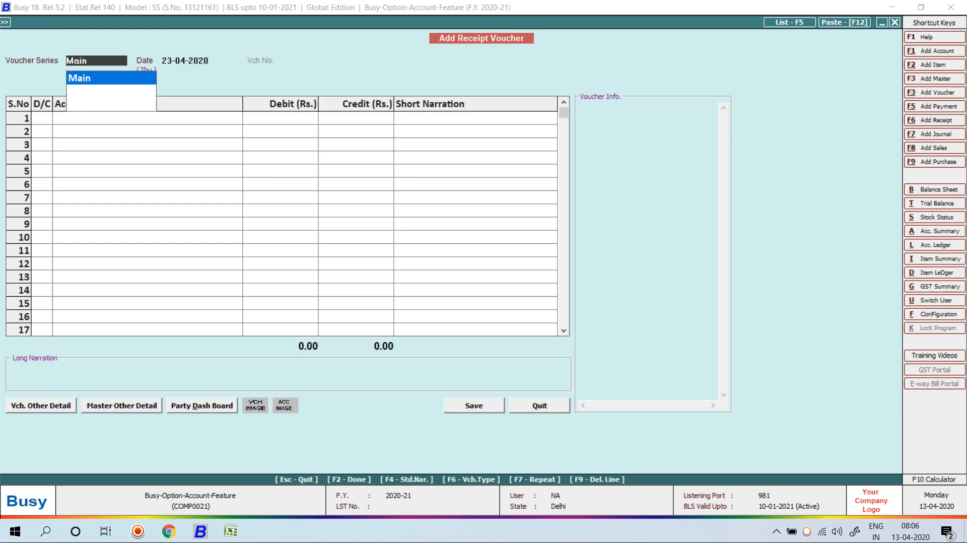
# Generate the Bills Receivable report for Mehak Trading Company with the existing report options.
pyautogui.press('Escape')
pyautogui.press('Escape')
pyautogui.press('Right')
pyautogui.press('Return')
pyautogui.press('Down')
pyautogui.press('Return')
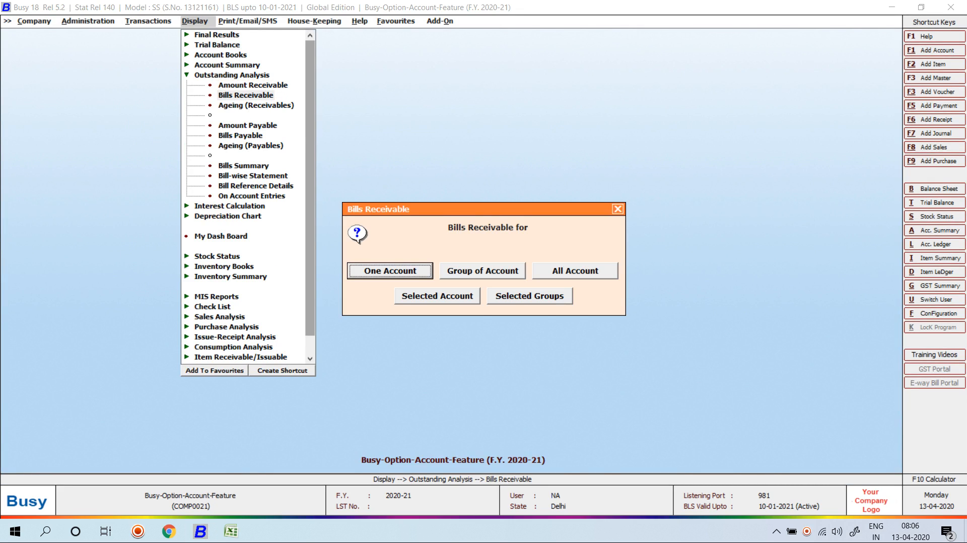
pyautogui.press('Escape')
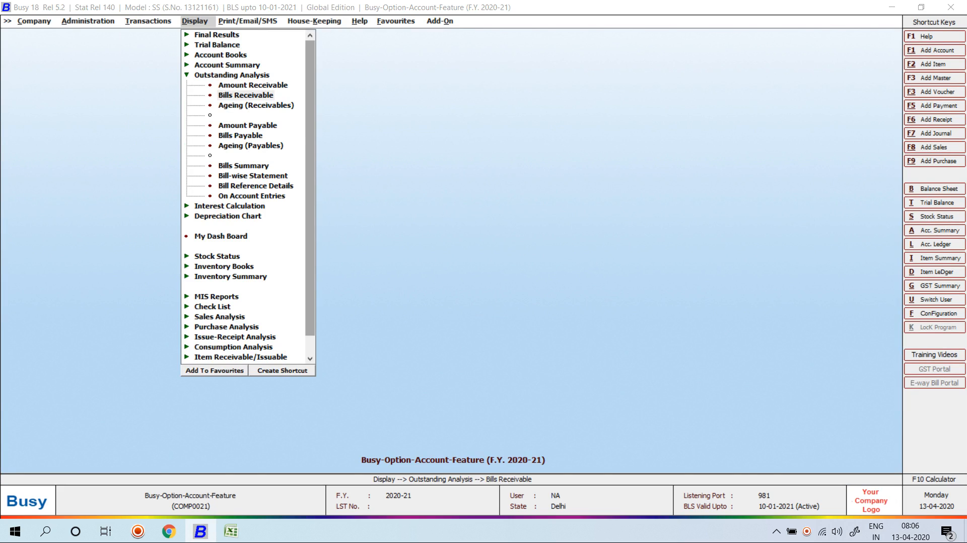
pyautogui.press('Return')
pyautogui.press('F2')
# Check the pending amounts and balances of all bills, through to the clearance days and adjusted amount columns.
pyautogui.press('Down')
pyautogui.press('Down')
pyautogui.press('Down')
pyautogui.press('Down')
pyautogui.press('Down')
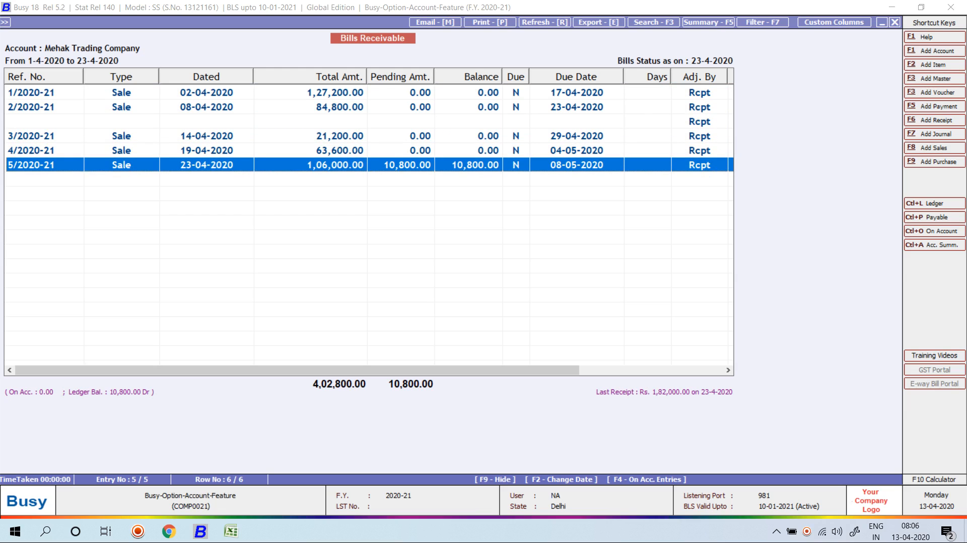
pyautogui.press('Up')
pyautogui.press('Up')
pyautogui.press('Up')
pyautogui.press('Up')
pyautogui.press('Up')
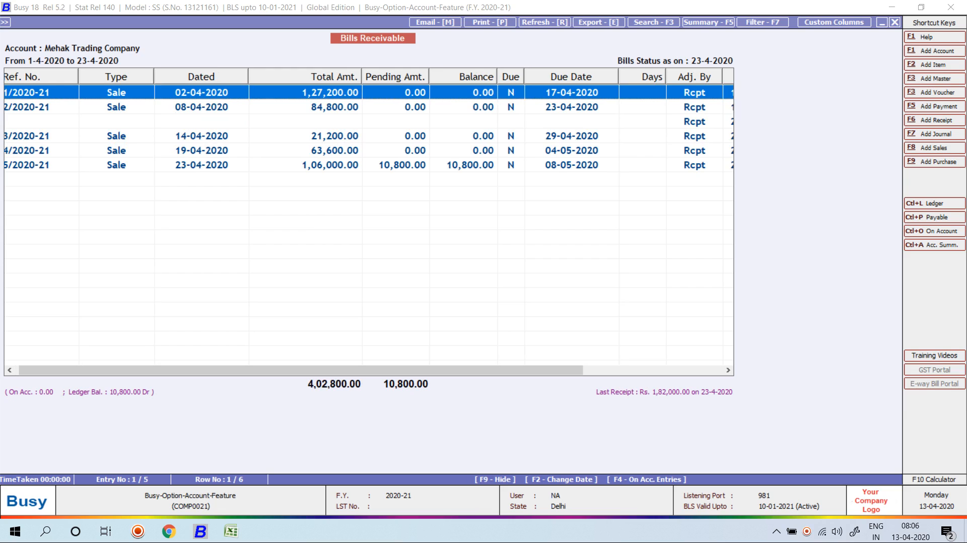
pyautogui.press('Right')
pyautogui.press('Right')
pyautogui.press('Right')
pyautogui.press('Right')
pyautogui.press('Right')
pyautogui.press('Right')
pyautogui.press('Right')
pyautogui.press('Right')
pyautogui.press('Right')
pyautogui.press('Right')
pyautogui.press('Right')
pyautogui.press('Right')
pyautogui.press('Right')
pyautogui.press('Right')
pyautogui.press('Right')
pyautogui.press('Right')
pyautogui.press('Right')
pyautogui.press('Right')
pyautogui.press('Right')
pyautogui.press('Right')
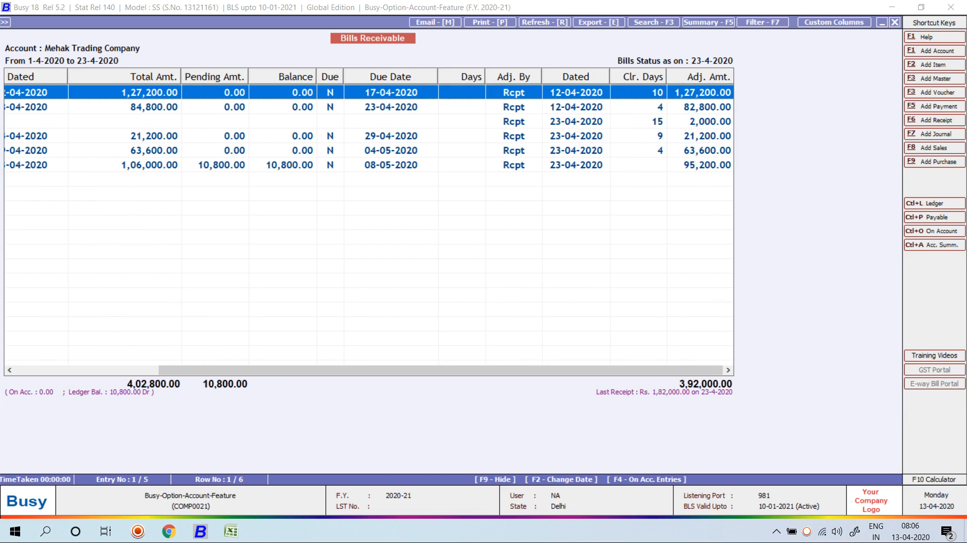
# Examine the adjusting receipts, clearance days and adjusted amounts from bill 2/2020-21 to bill 5/2020-21.
pyautogui.press('Down')
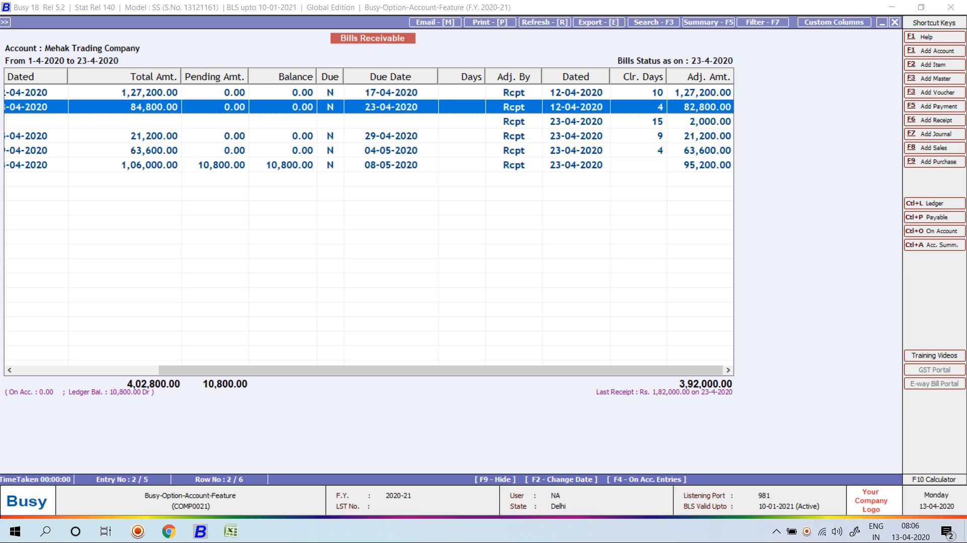
pyautogui.press('Down')
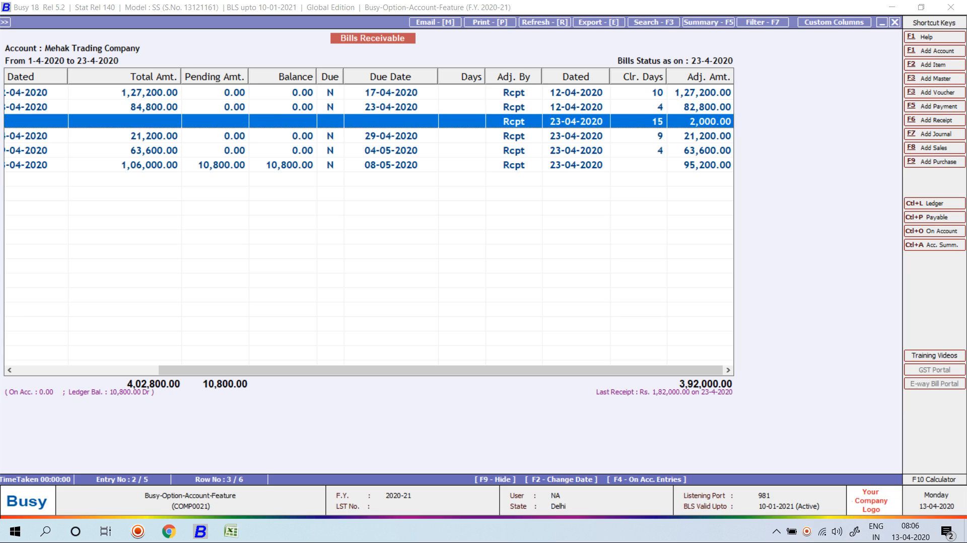
pyautogui.press('Up')
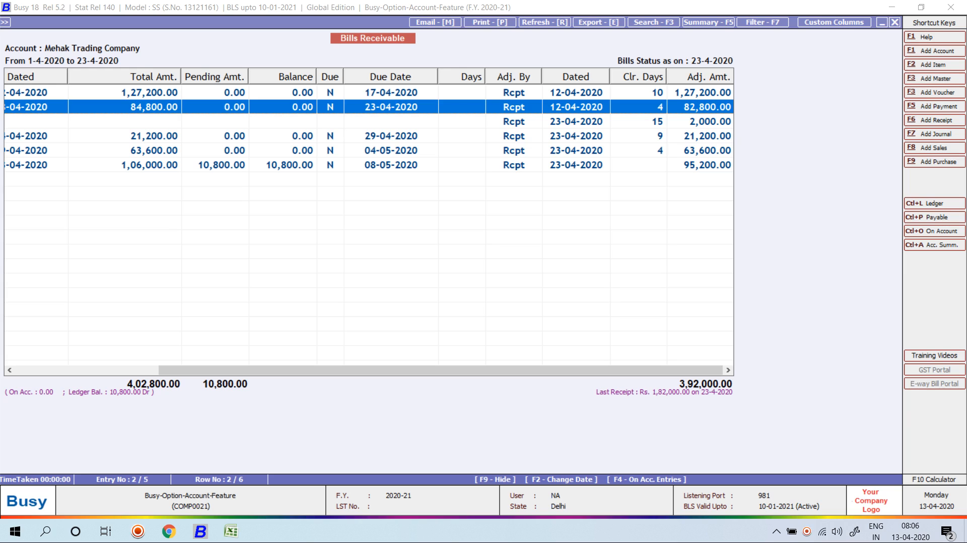
pyautogui.press('Down')
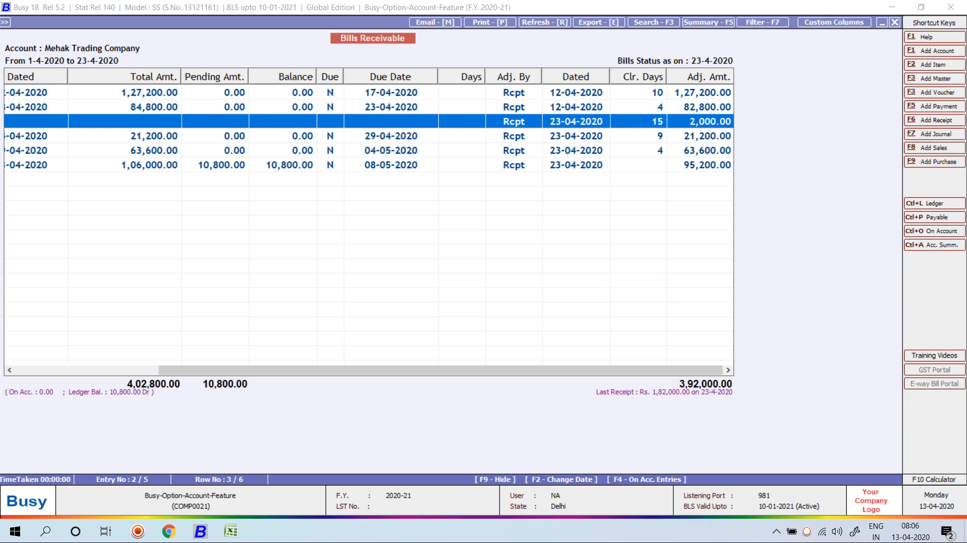
pyautogui.press('Down')
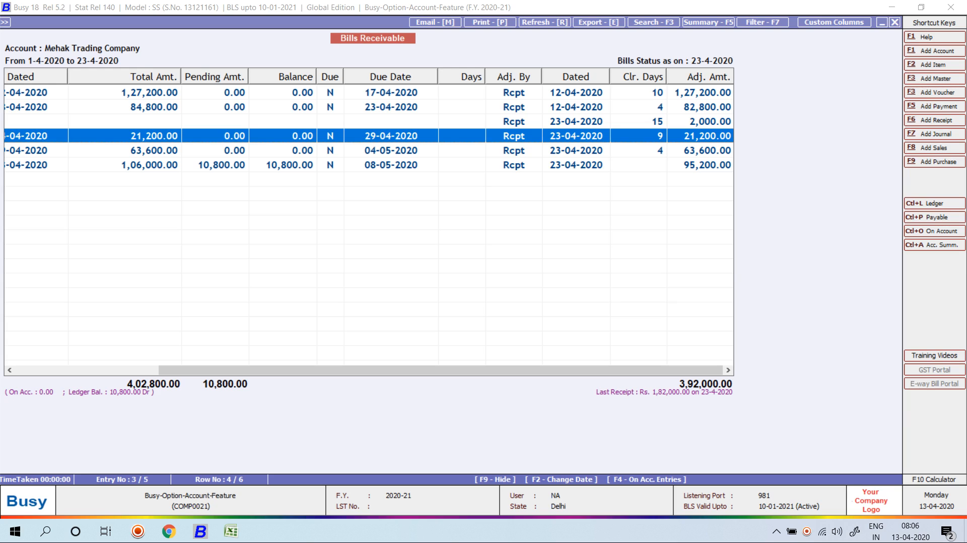
pyautogui.press('Down')
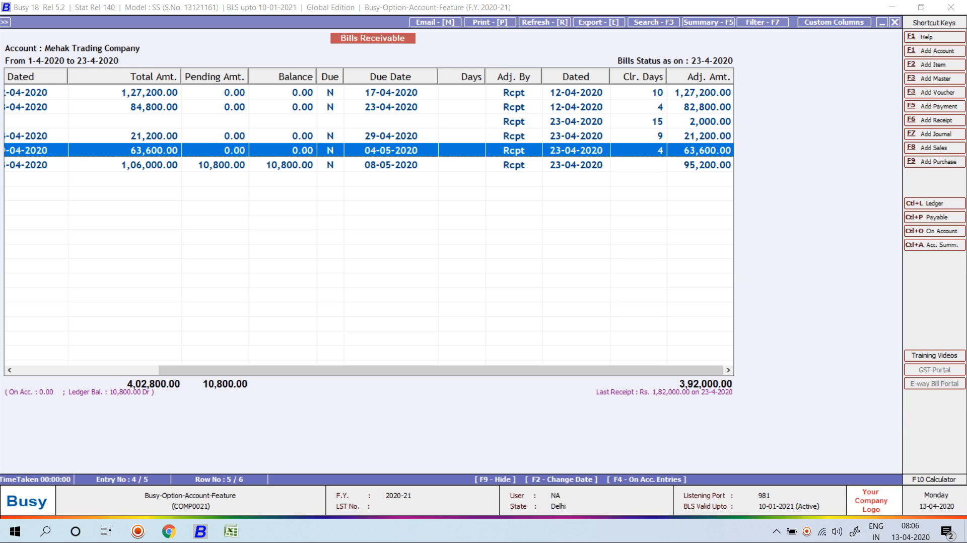
pyautogui.press('Down')
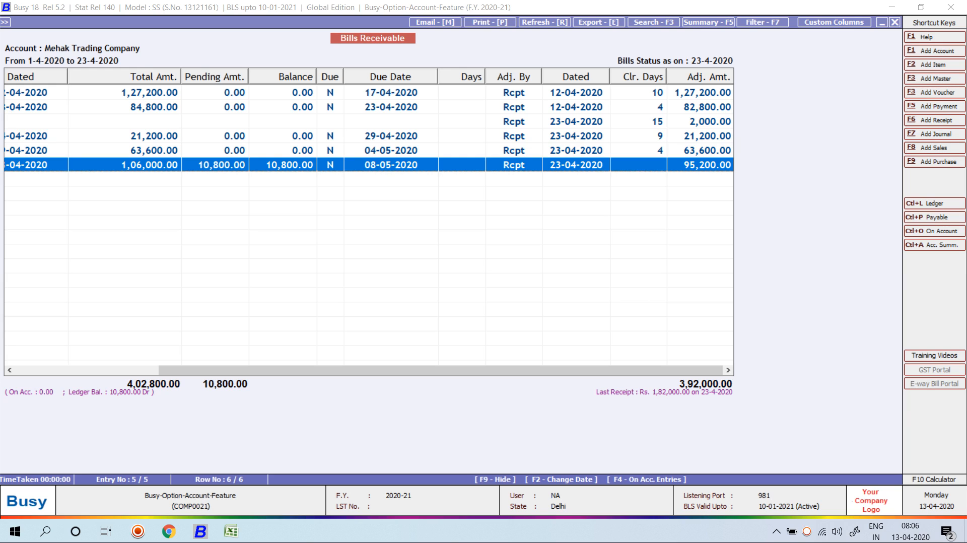
# Regenerate the Bills Receivable report with the ending date and bills status date set to 10-05-2020, and check bill 5/2020-21's due status.
pyautogui.press('Escape')
pyautogui.press('Return')
pyautogui.press('Return')
pyautogui.press('Return')
pyautogui.press('Return')
pyautogui.press('Up')
pyautogui.write('10-5')
pyautogui.press('Return')
pyautogui.write('10-5')
pyautogui.press('Return')
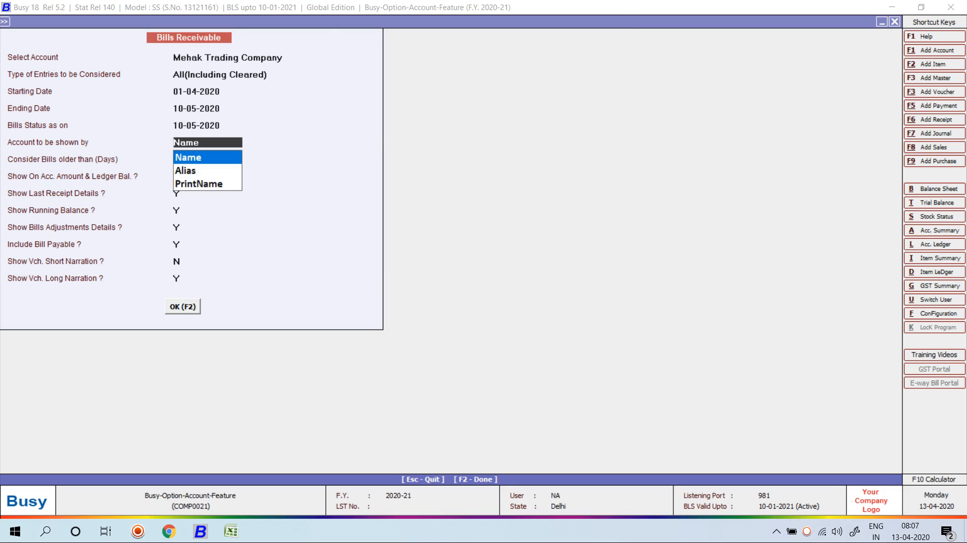
pyautogui.press('F2')
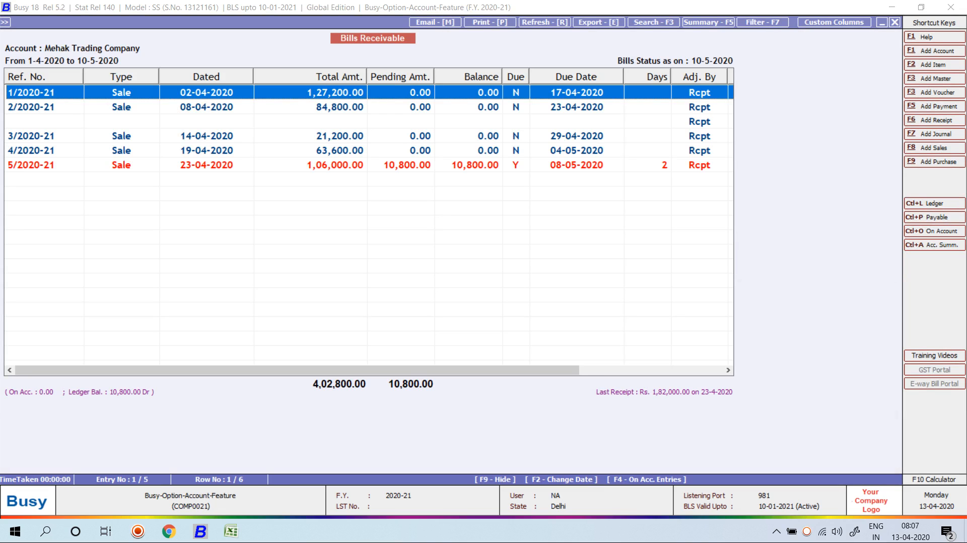
pyautogui.press('End')
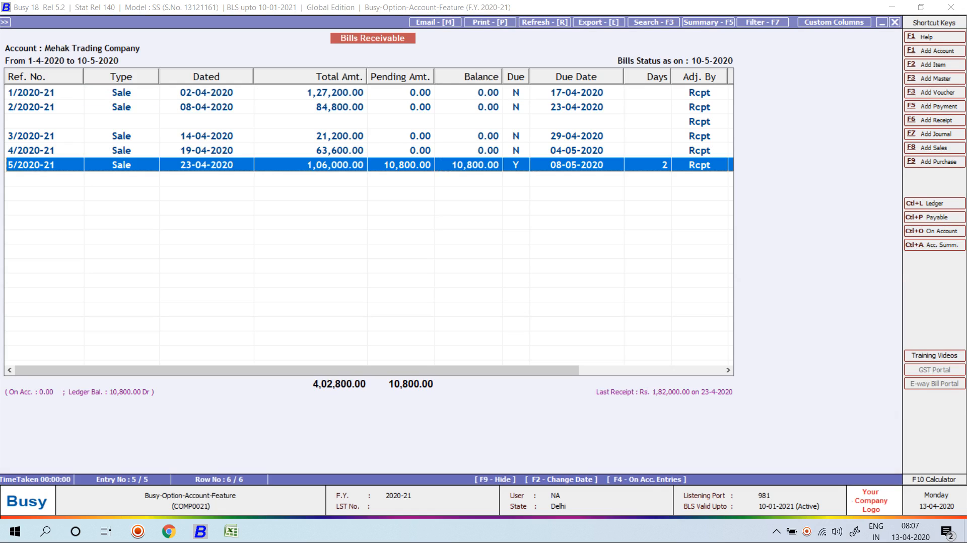
pyautogui.press('Up')
pyautogui.press('Up')
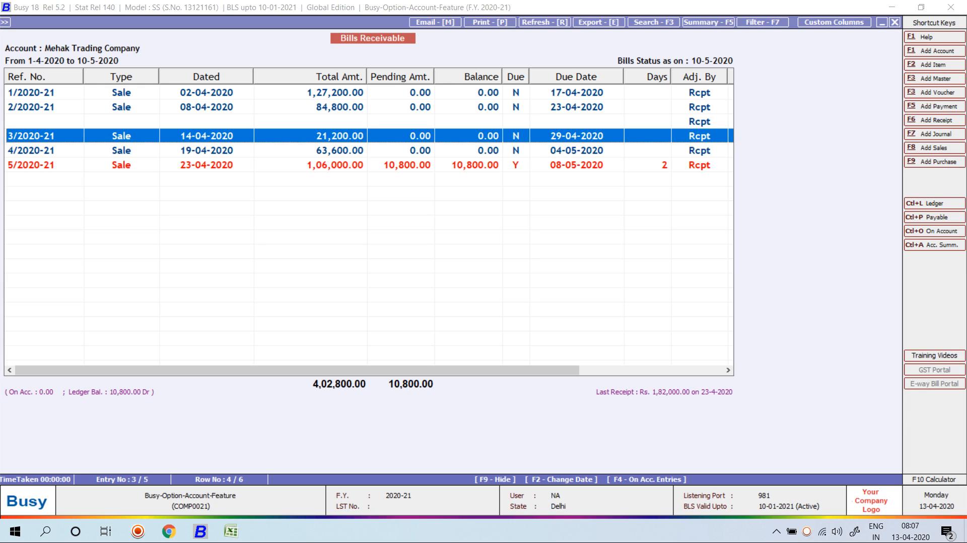
# Open a print preview of the Bills Receivable report using Busy's own print format.
pyautogui.hotkey('alt', 'p')
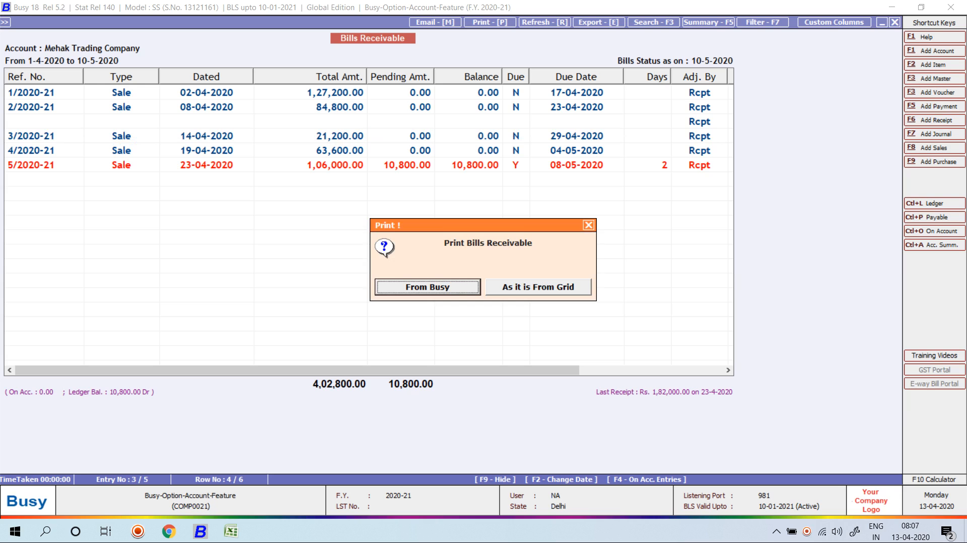
pyautogui.press('Escape')
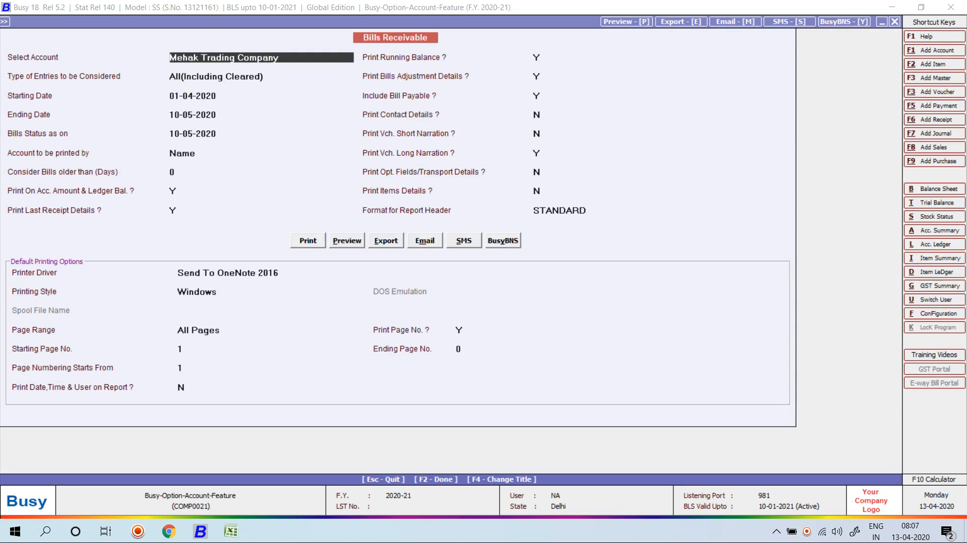
pyautogui.hotkey('alt', 'p')
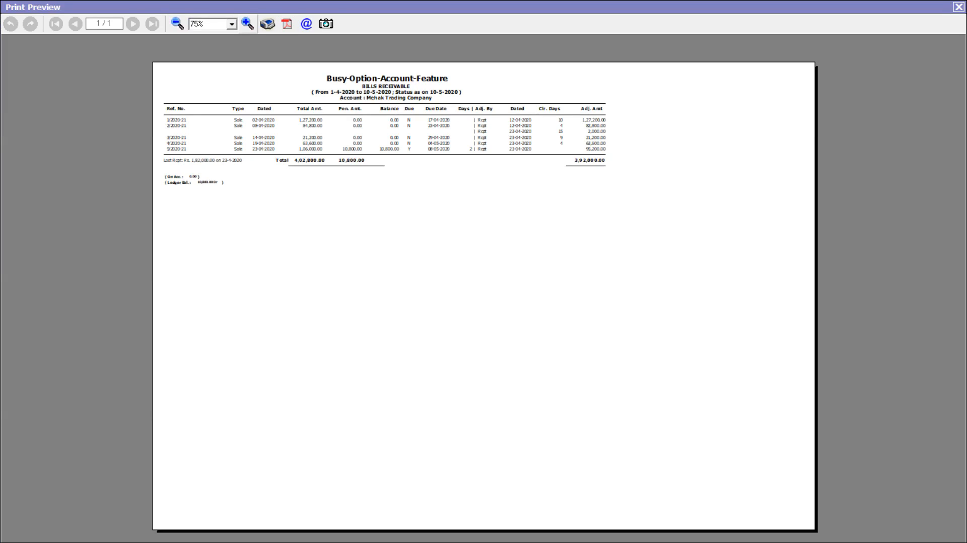
# Enlarge the Bills Receivable print preview to 160% and read it, closing the preview and report when done.
pyautogui.click(247, 24)
pyautogui.click(247, 24)
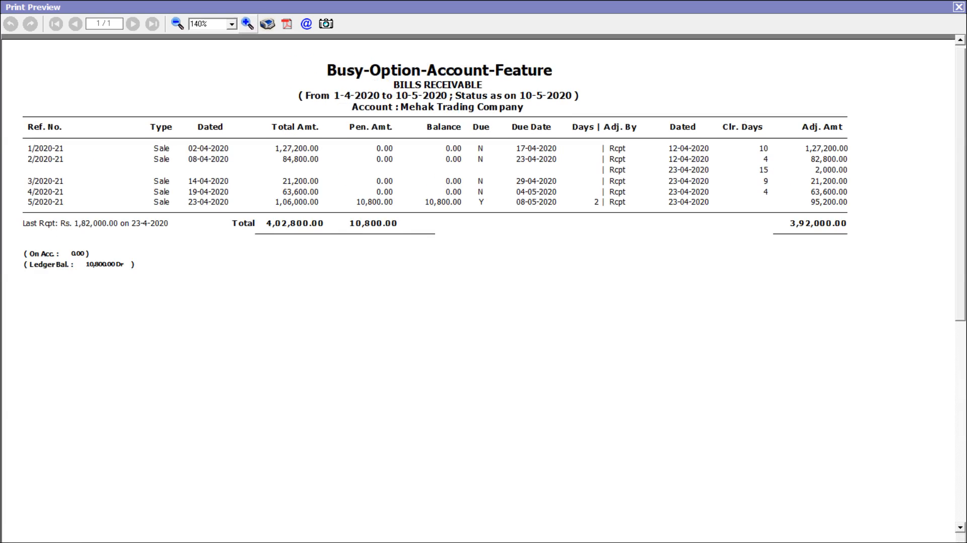
pyautogui.click(247, 23)
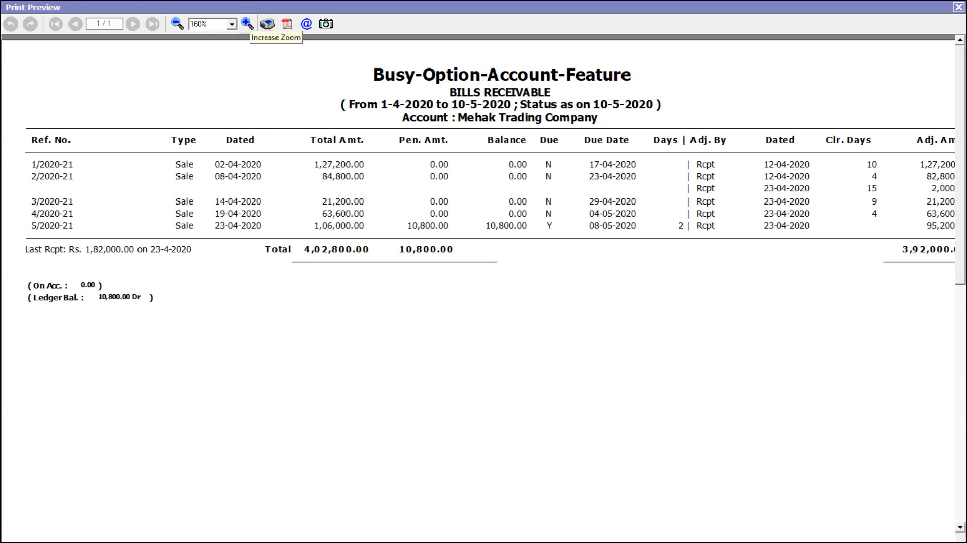
pyautogui.press('Escape')
pyautogui.press('Escape')
pyautogui.press('p')
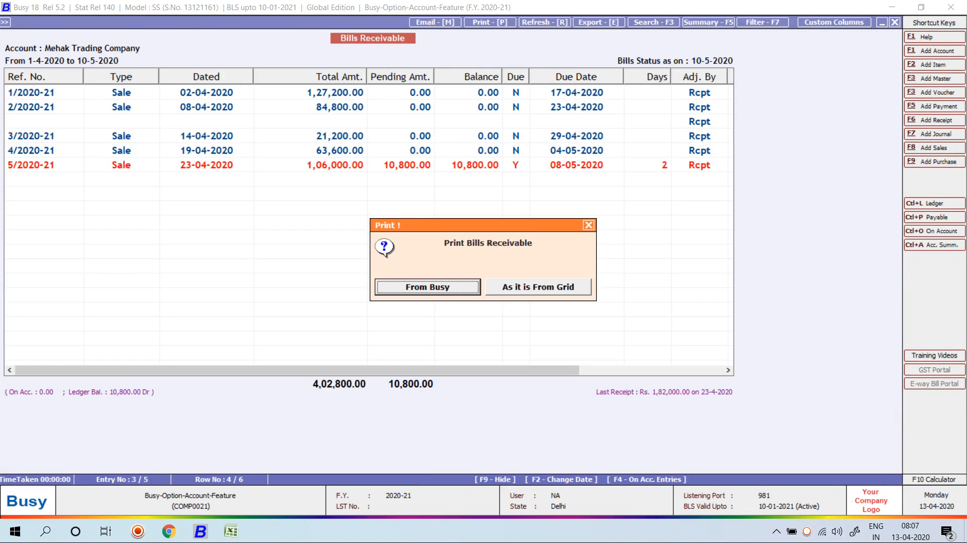
pyautogui.press('Escape')
pyautogui.press('Escape')
pyautogui.press('Escape')
pyautogui.press('Escape')
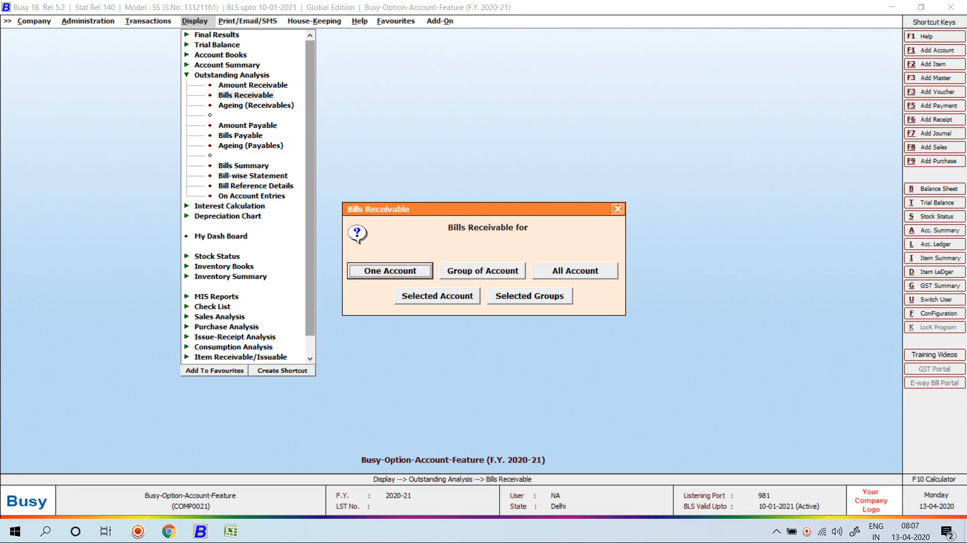
# Generate the Ageing (Receivables) report for Mehak Trading Company with the default dates.
pyautogui.press('Down')
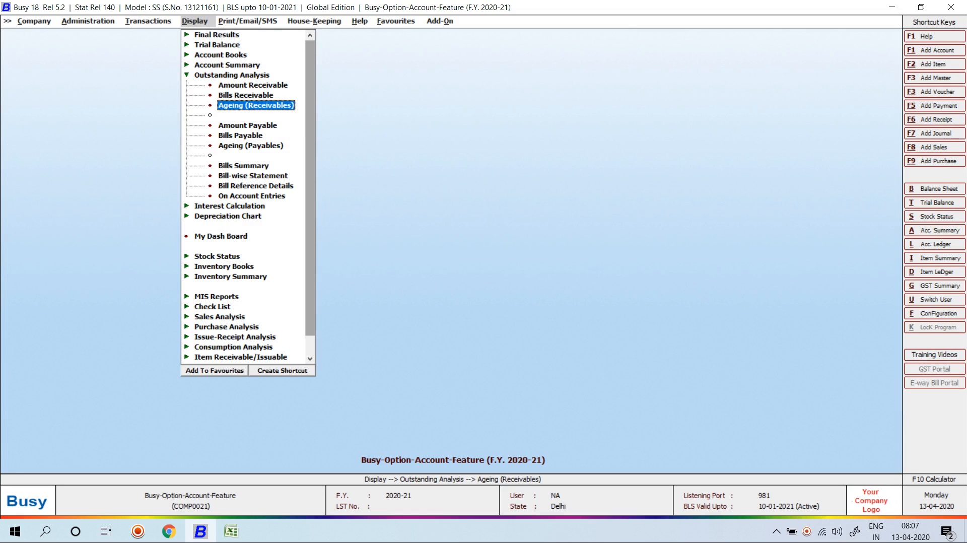
pyautogui.press('Return')
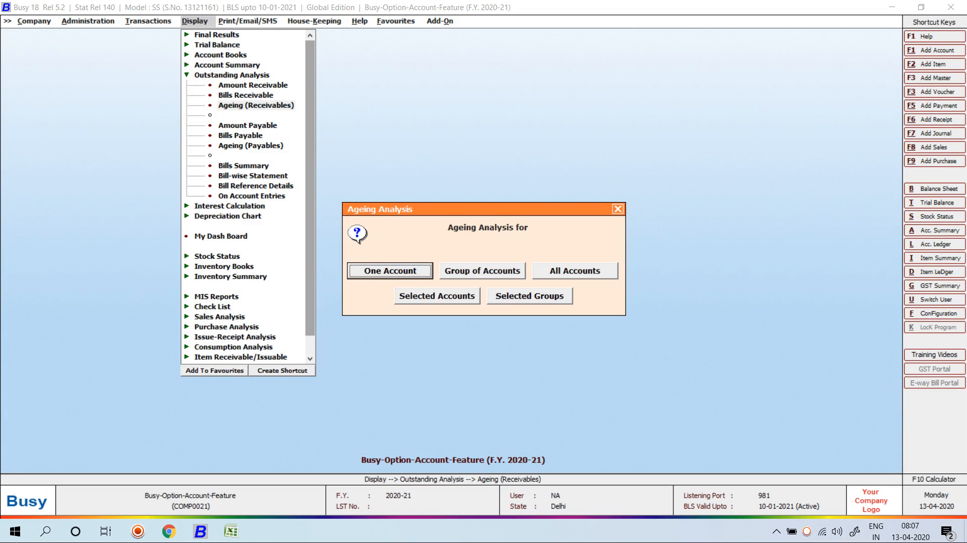
pyautogui.press('Return')
pyautogui.write('me')
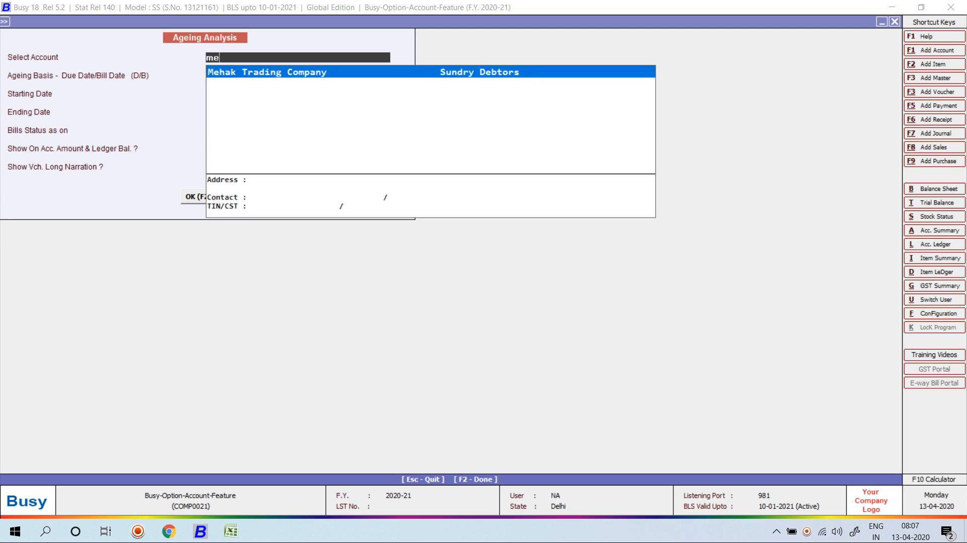
pyautogui.press('Return')
pyautogui.press('F2')
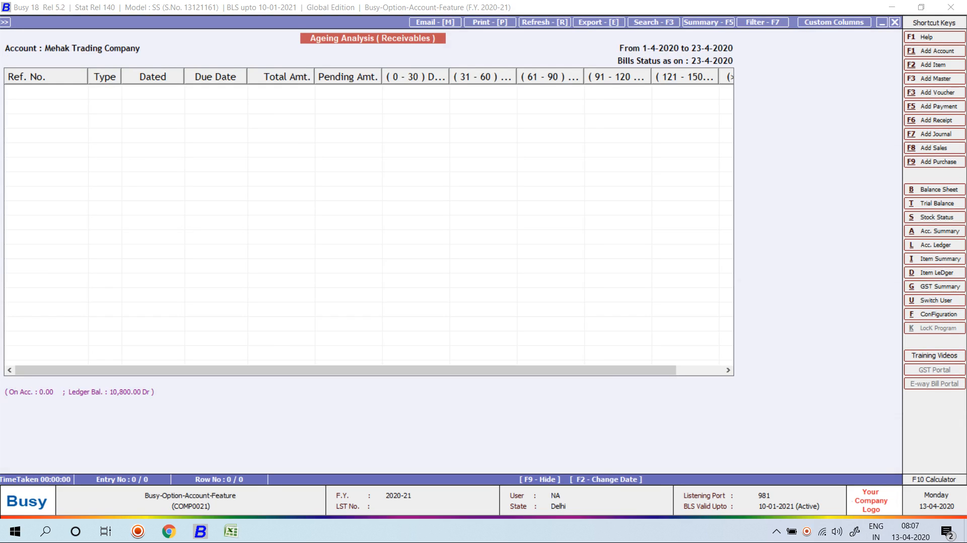
# Regenerate the receivables ageing report with the ending date and bills status date set to 31-05-2020, examine it and close it.
pyautogui.press('Escape')
pyautogui.press('Return')
pyautogui.press('Return')
pyautogui.press('Return')
pyautogui.write('31-05')
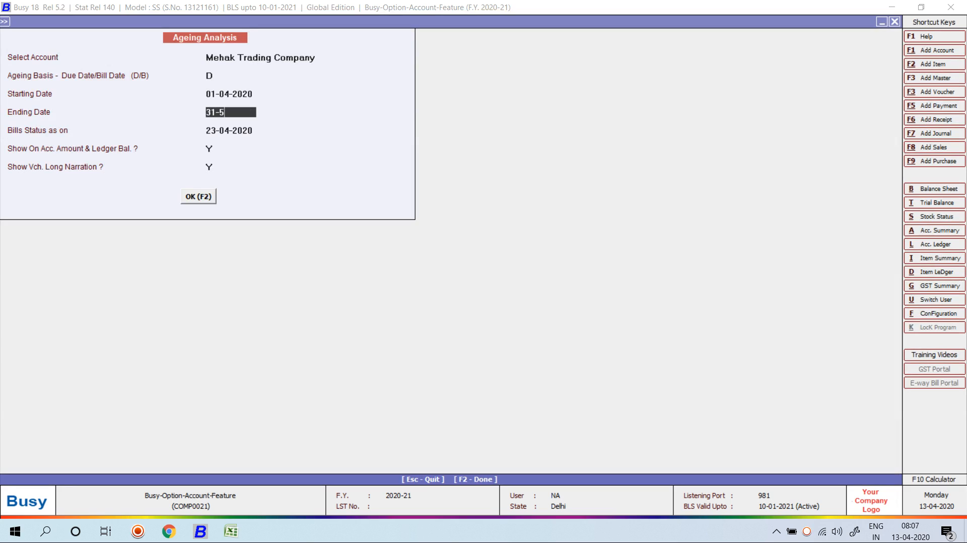
pyautogui.press('Return')
pyautogui.write('31-5')
pyautogui.press('Return')
pyautogui.press('F2')
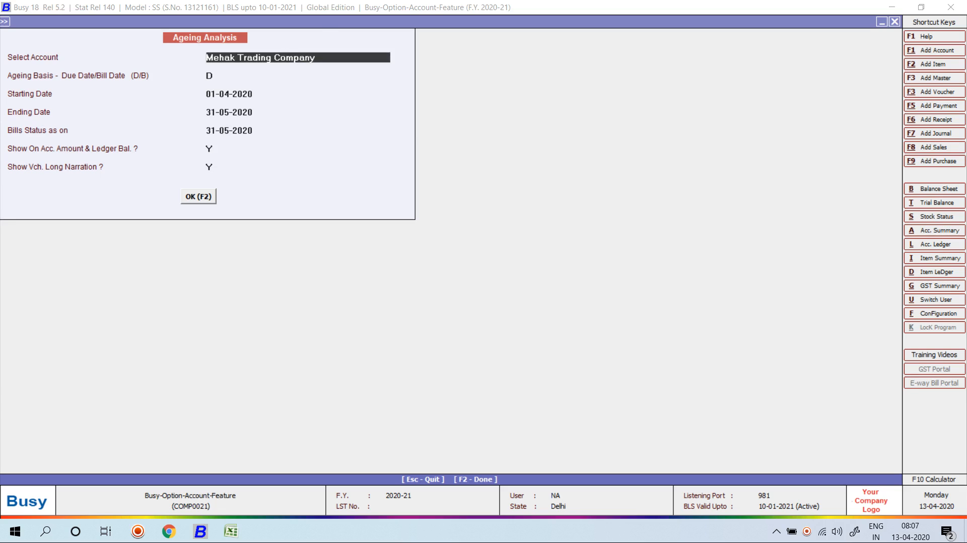
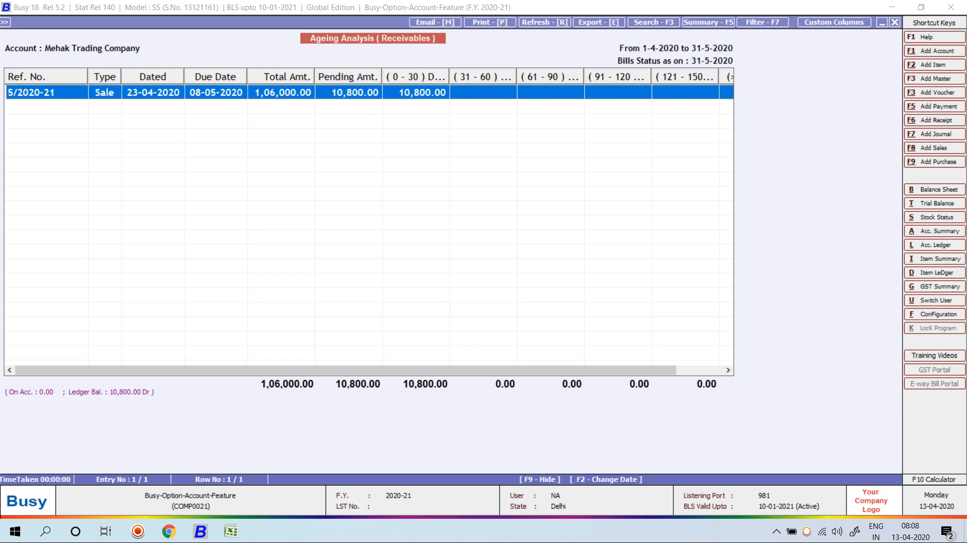
pyautogui.press('Escape')
pyautogui.press('Escape')
pyautogui.press('Escape')
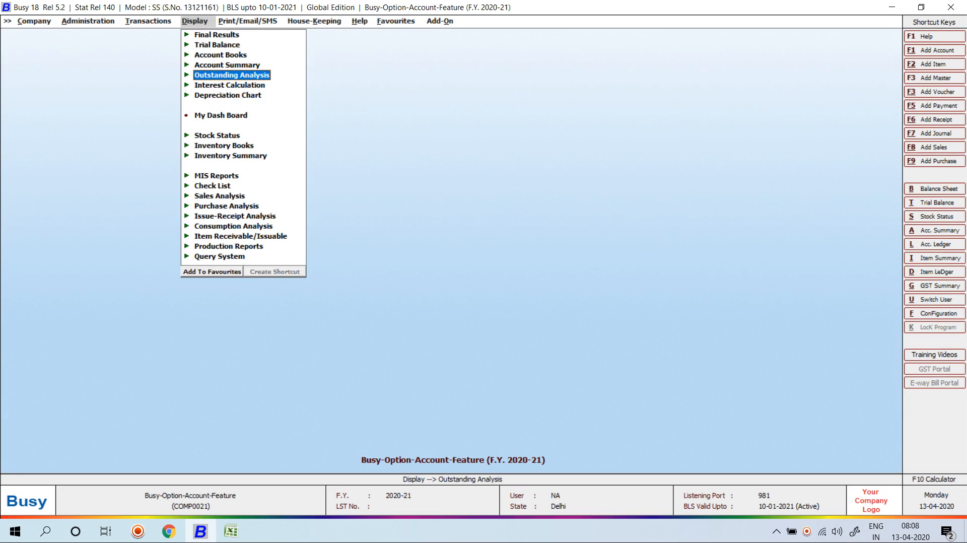
# Start a new payment voucher in the Main series dated 13-04-2020.
pyautogui.press('Left')
pyautogui.press('Up')
pyautogui.press('Return')
pyautogui.press('Return')
pyautogui.press('Return')
pyautogui.write('13-4')
pyautogui.press('Return')
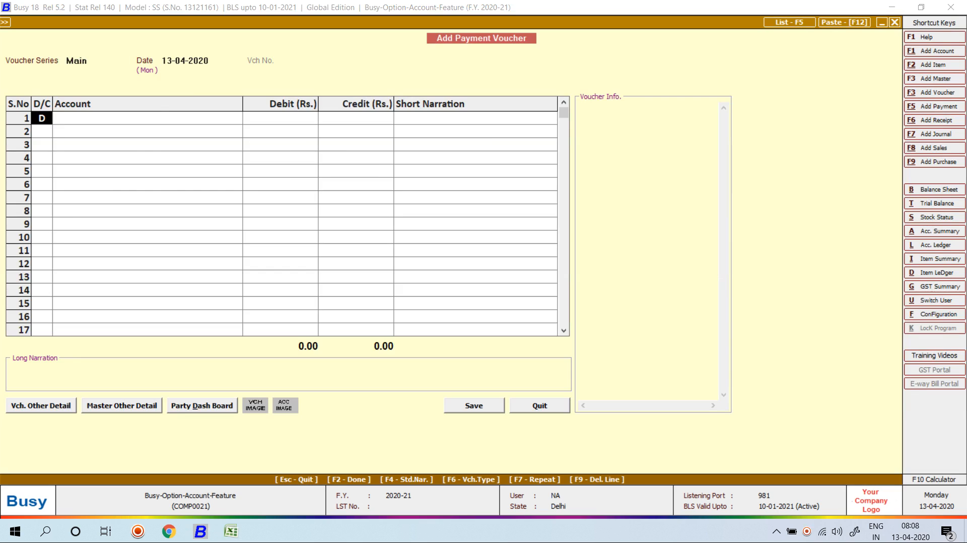
# Debit AR TRADING COMPANY with 1,80,000 on the first line of the payment voucher.
pyautogui.press('Return')
pyautogui.write('ar')
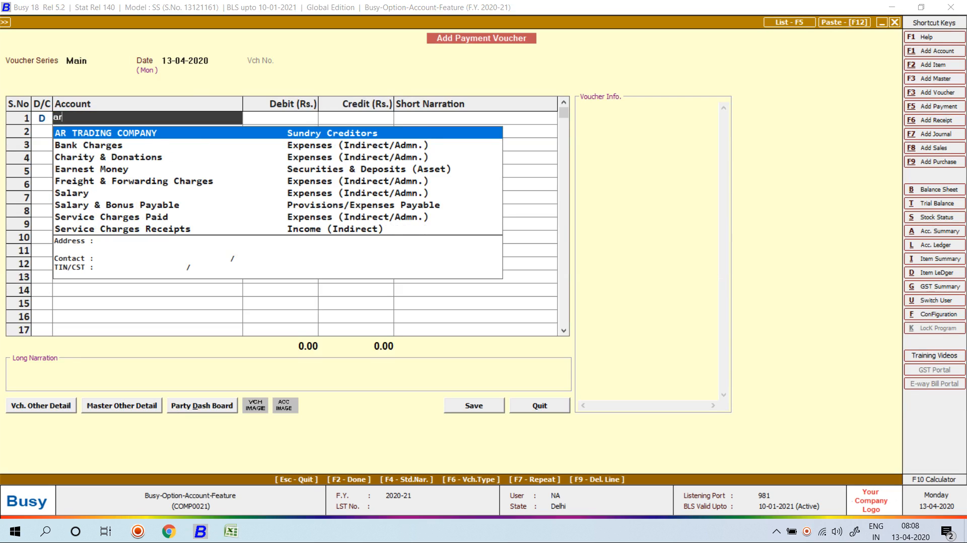
pyautogui.press('Return')
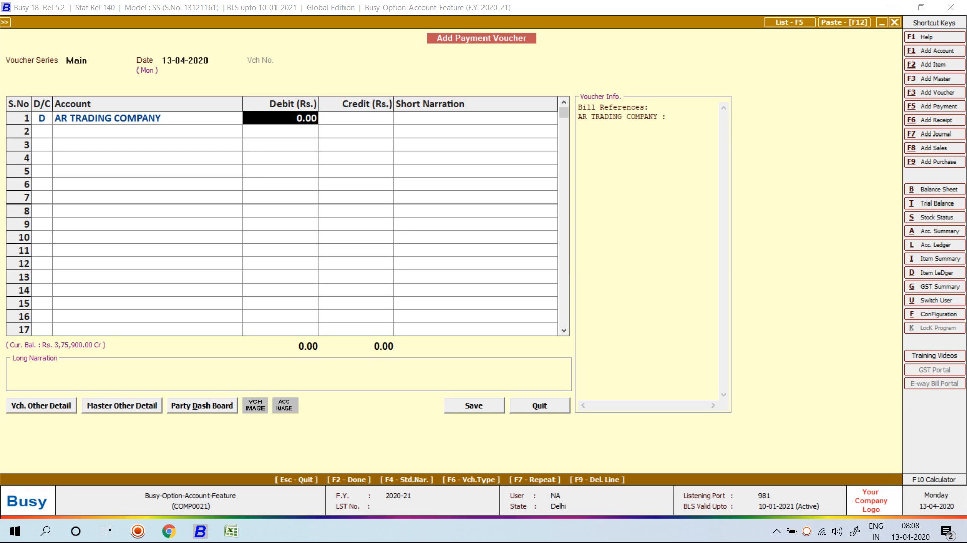
pyautogui.write('180000')
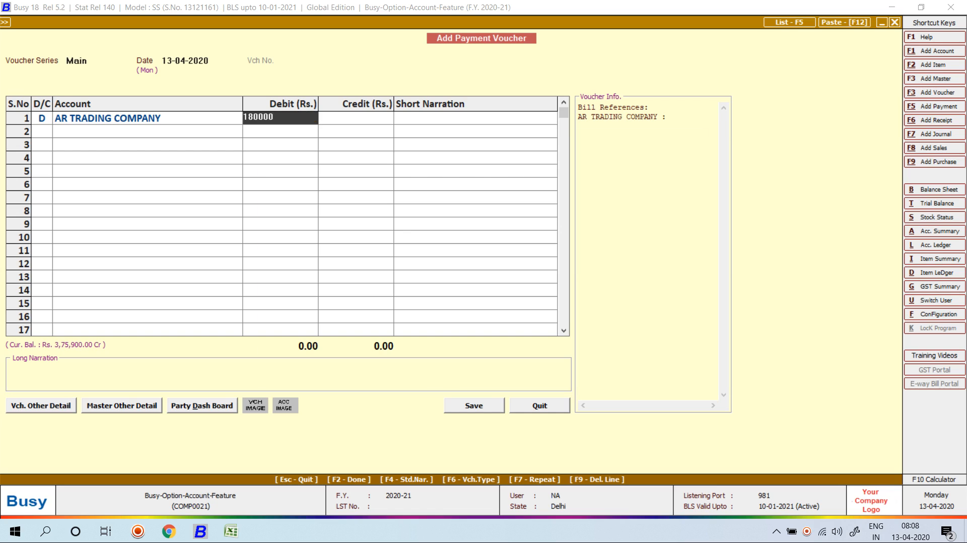
pyautogui.press('Return')
# Adjust the full 1,80,000 payment against bill 101 using the Adjustment method.
pyautogui.press('Return')
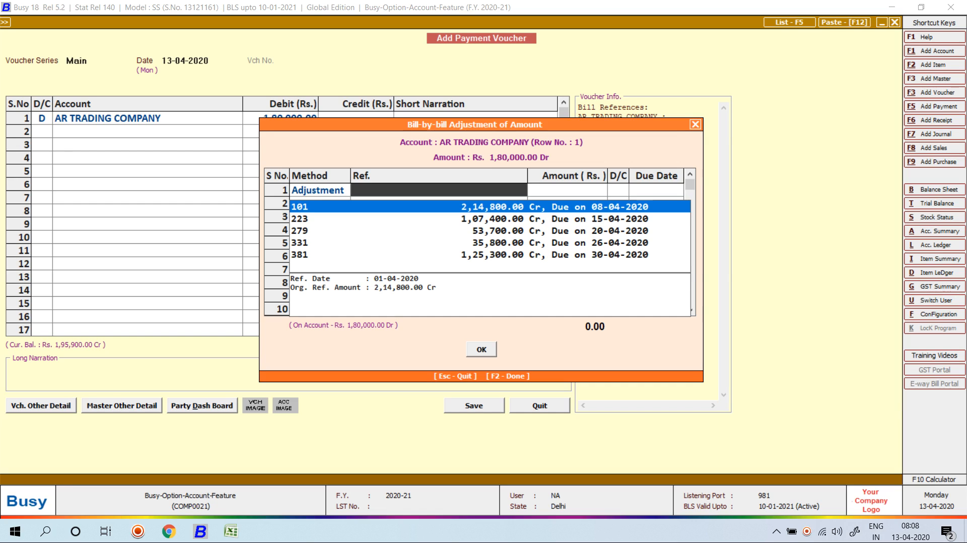
pyautogui.press('Return')
pyautogui.press('Return')
pyautogui.press('Return')
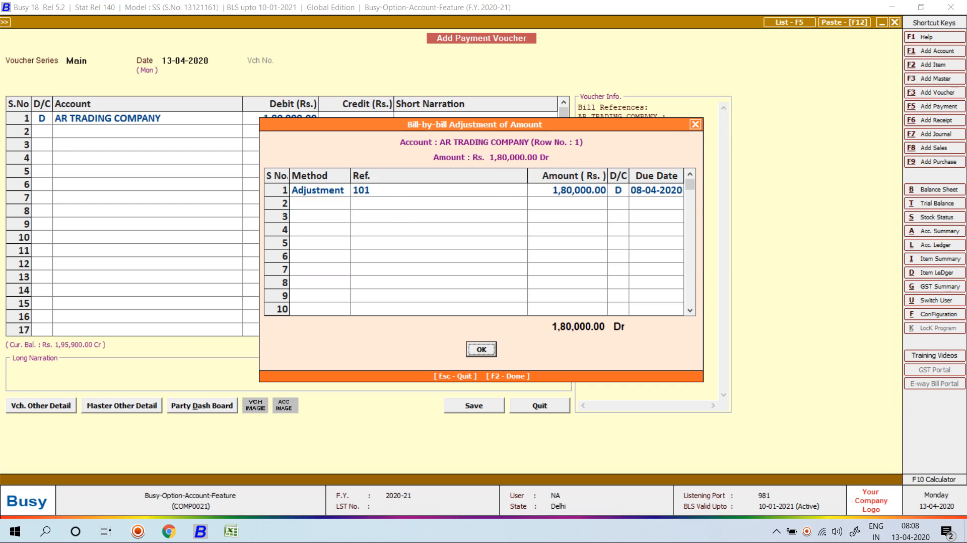
pyautogui.press('Return')
# Complete the balancing credit entry and save the payment voucher dated 13-04-2020.
pyautogui.press('Return')
pyautogui.press('Return')
pyautogui.press('Return')
pyautogui.press('Return')
pyautogui.press('Return')
pyautogui.press('Return')
pyautogui.press('Return')
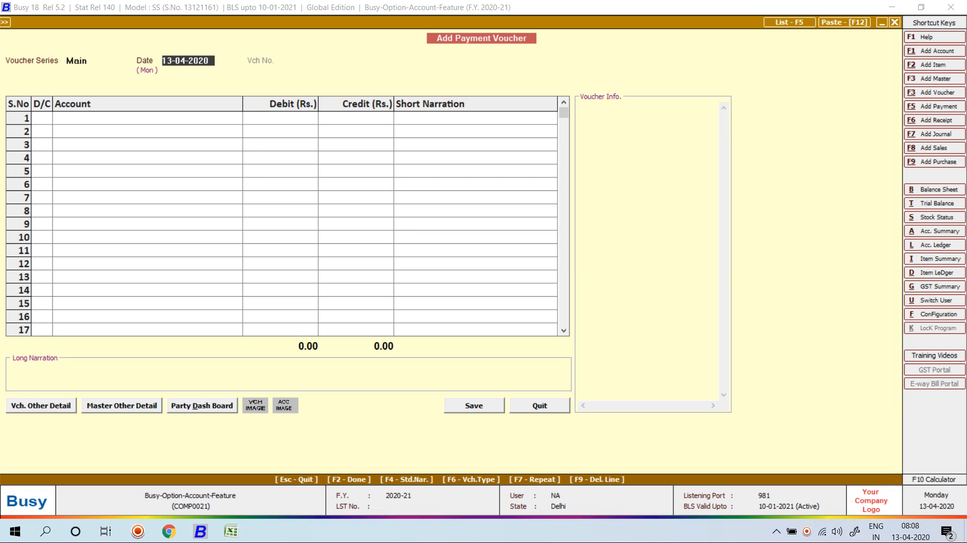
# Date the new payment voucher 23-04-2020 and debit AR TRADING COMPANY, leaving the amount blank to open its bill-by-bill adjustment.
pyautogui.write('23')
pyautogui.press('Return')
pyautogui.press('Return')
pyautogui.write('ar')
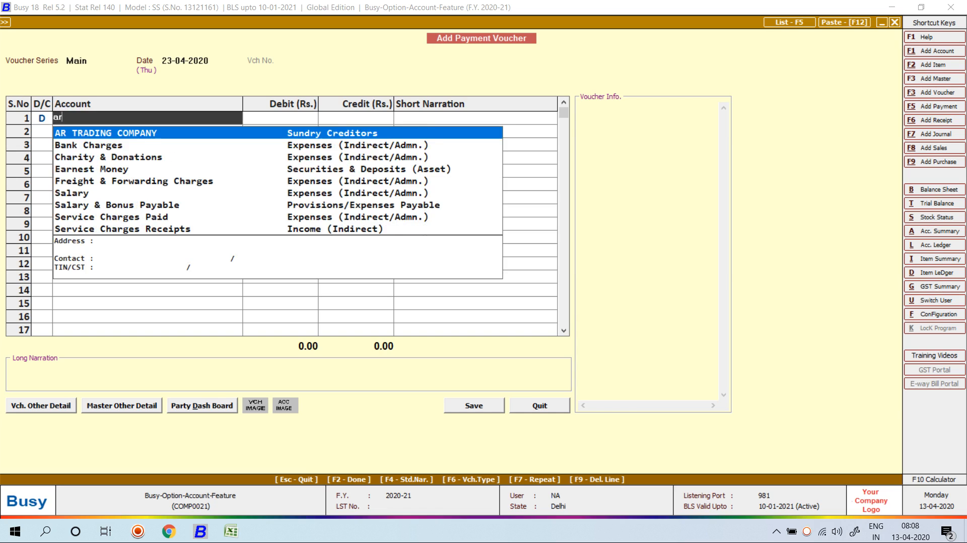
pyautogui.press('Return')
pyautogui.press('Return')
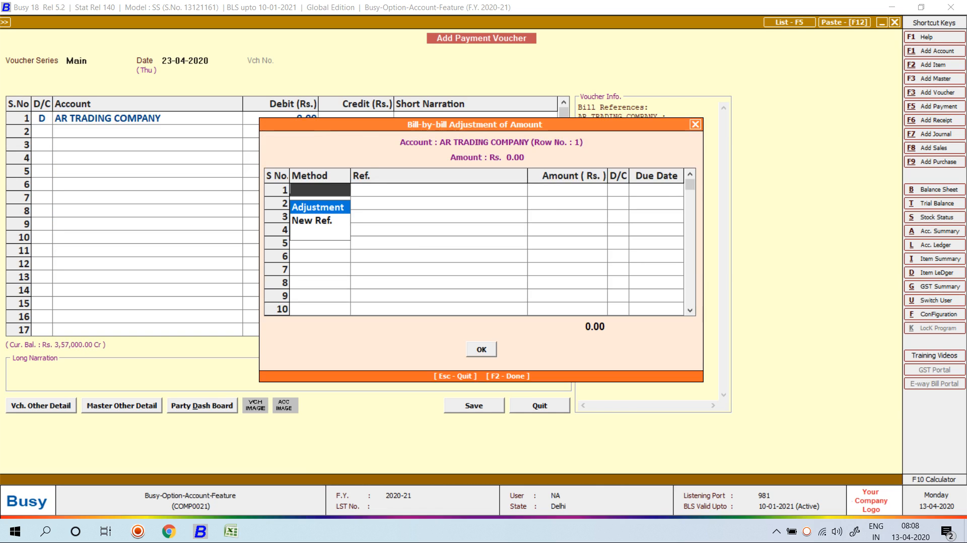
# Adjust the payment against bill 101 for 34,800 and bill 223 for 1,07,400.
pyautogui.press('Return')
pyautogui.press('Return')
pyautogui.press('Return')
pyautogui.press('Return')
pyautogui.press('Return')
pyautogui.press('Return')
pyautogui.press('Return')
pyautogui.press('Return')
# Add adjustments against bill 279 for 53,700 and bill 331 for 35,800.
pyautogui.press('Return')
pyautogui.press('Return')
pyautogui.press('Return')
pyautogui.press('Return')
pyautogui.press('Return')
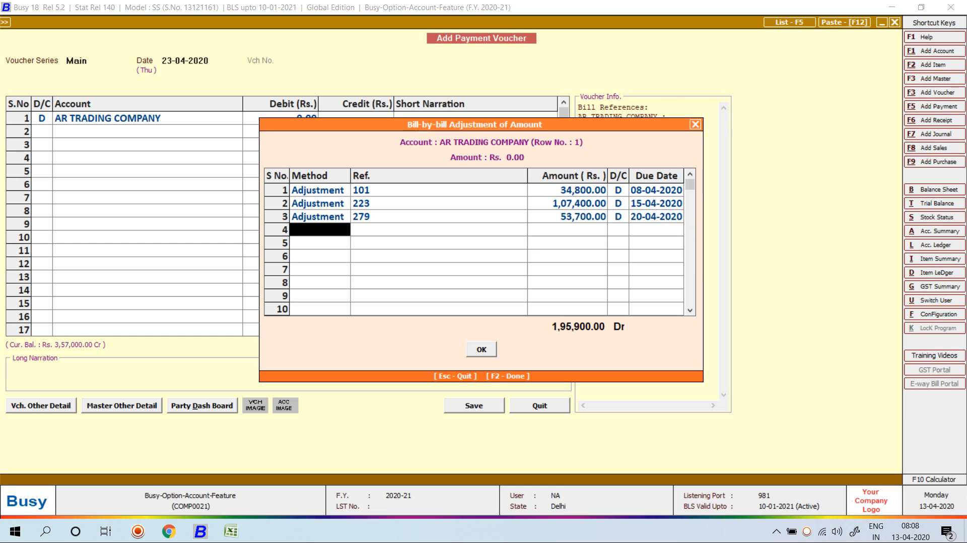
pyautogui.press('Return')
pyautogui.press('Return')
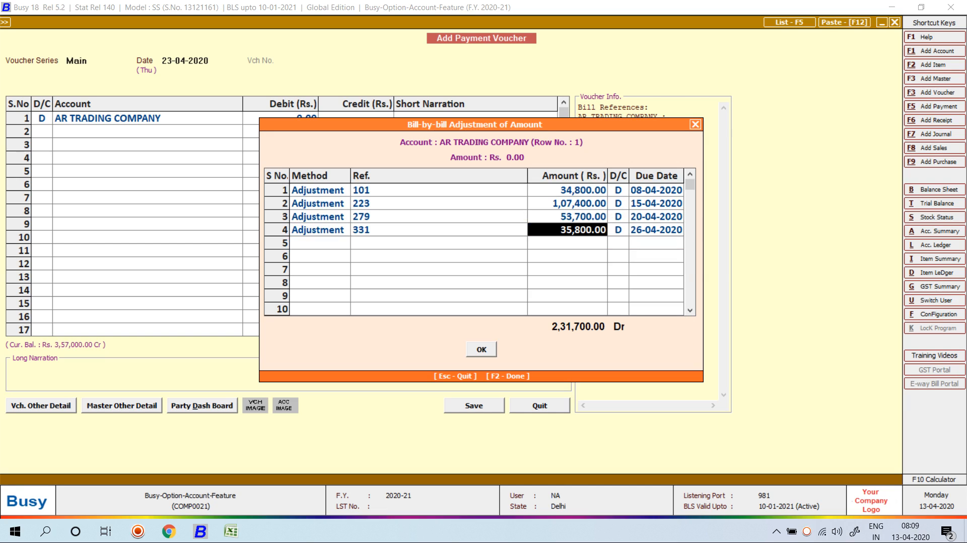
# Remove the adjustment rows for bills 279 and 331.
pyautogui.press('Up')
pyautogui.press('Up')
pyautogui.press('Down')
pyautogui.press('F9')
pyautogui.press('F9')
# Accept the bill adjustments, complete and save the 23-04-2020 payment voucher, and leave voucher entry.
pyautogui.press('F2')
pyautogui.press('Return')
pyautogui.press('Return')
pyautogui.press('Return')
pyautogui.press('Return')
pyautogui.press('Return')
pyautogui.press('Return')
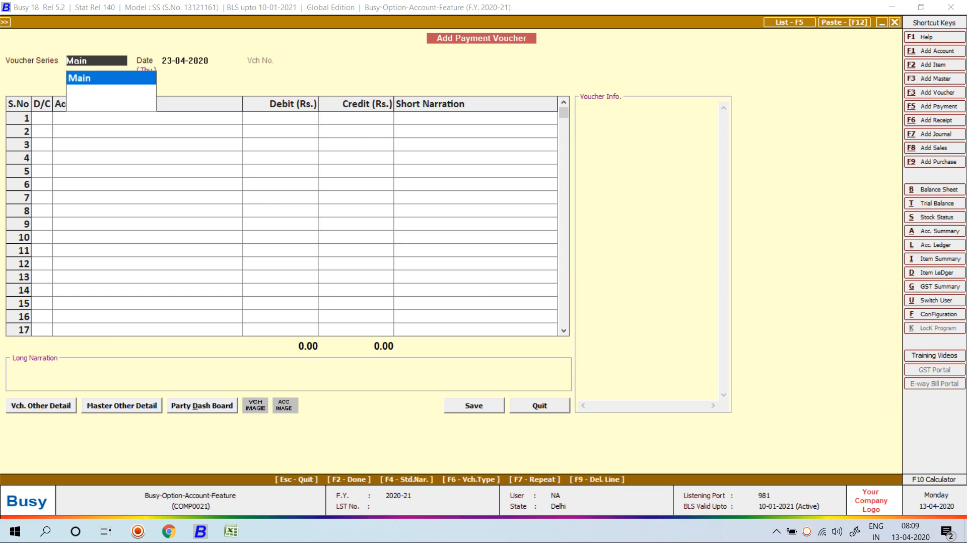
pyautogui.press('Escape')
pyautogui.press('Escape')
# Open the Bills Payable report options under Outstanding Analysis for one account, AR TRADING COMPANY.
pyautogui.press('Right')
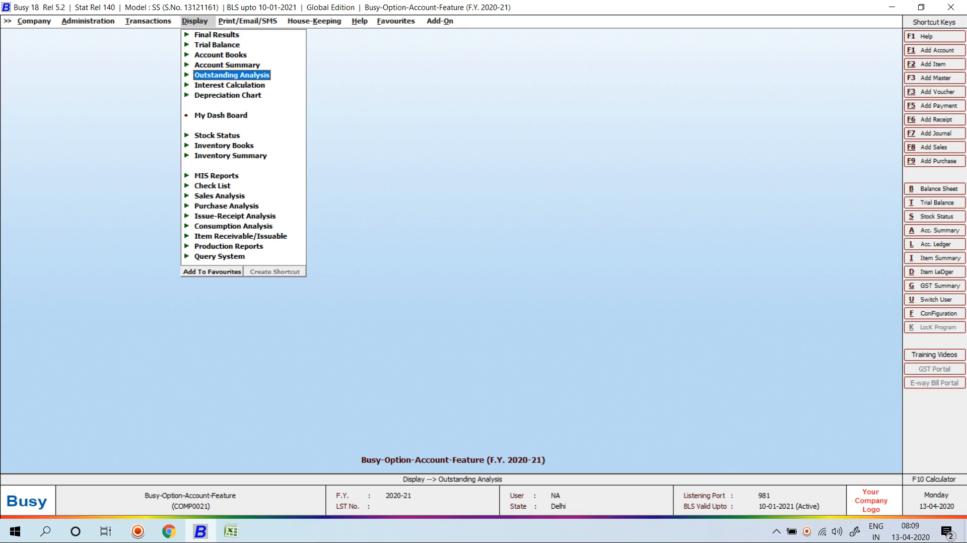
pyautogui.press('Return')
pyautogui.press('Down')
pyautogui.press('Down')
pyautogui.press('Down')
pyautogui.press('Down')
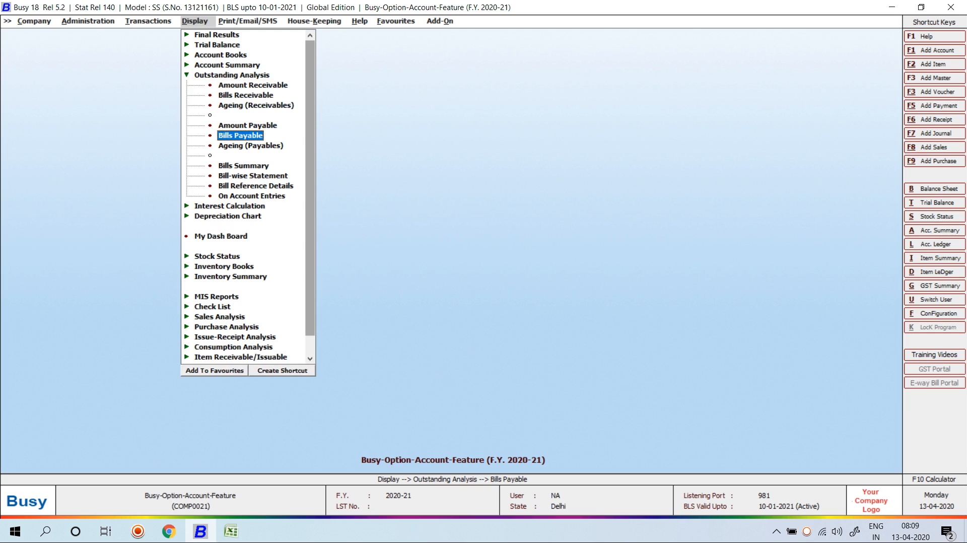
pyautogui.press('Return')
pyautogui.press('Return')
pyautogui.write('ar')
pyautogui.press('Return')
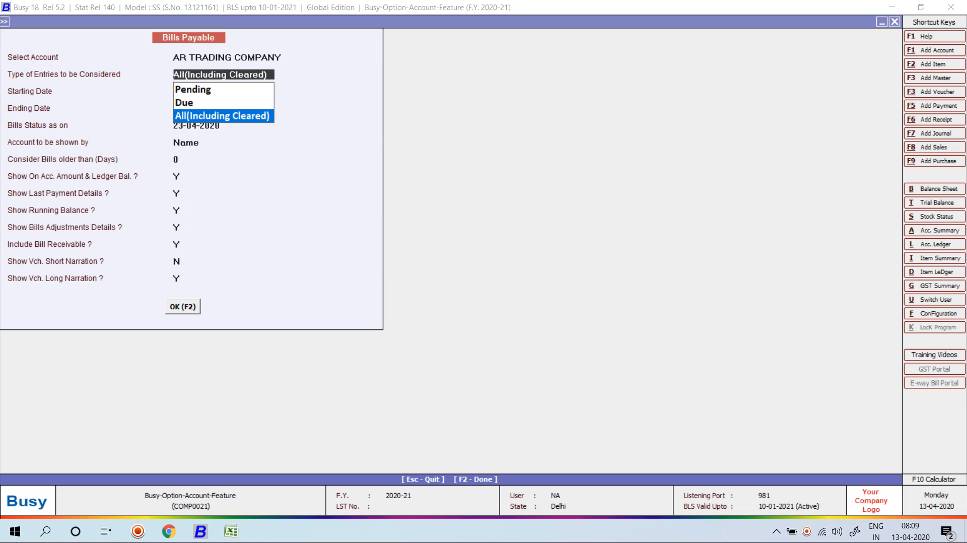
# Generate the Bills Payable report for all entries including cleared ones, from 01-04-2020 to 23-04-2020, with status as on 23-04-2020.
pyautogui.press('Return')
pyautogui.press('Return')
pyautogui.press('Return')
pyautogui.press('Return')
pyautogui.press('Return')
pyautogui.press('Return')
pyautogui.press('Return')
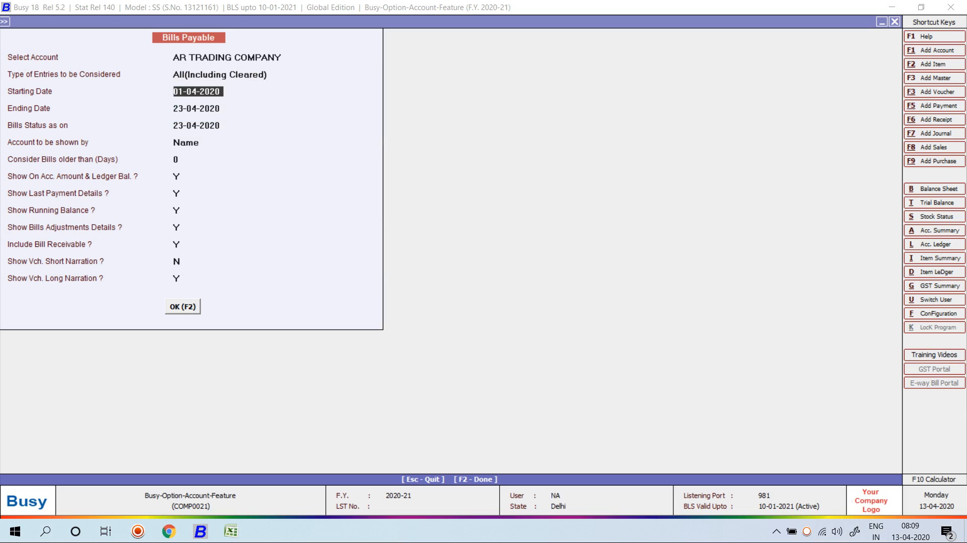
pyautogui.press('Return')
pyautogui.press('Return')
pyautogui.press('F2')
# Examine the payments, clearance days and adjusted amounts recorded against bills 101 and 223.
pyautogui.press('Down')
pyautogui.press('Down')
pyautogui.press('Down')
pyautogui.press('Up')
pyautogui.press('Up')
pyautogui.press('Up')
pyautogui.press('Right')
pyautogui.press('Right')
pyautogui.press('Right')
pyautogui.press('Right')
pyautogui.press('Right')
pyautogui.press('Right')
pyautogui.press('Right')
pyautogui.press('Right')
pyautogui.press('Right')
pyautogui.press('Right')
pyautogui.press('Right')
pyautogui.press('Right')
pyautogui.press('Right')
pyautogui.press('Right')
pyautogui.press('Right')
pyautogui.press('Right')
pyautogui.press('Right')
pyautogui.press('Right')
pyautogui.press('Right')
pyautogui.press('Right')
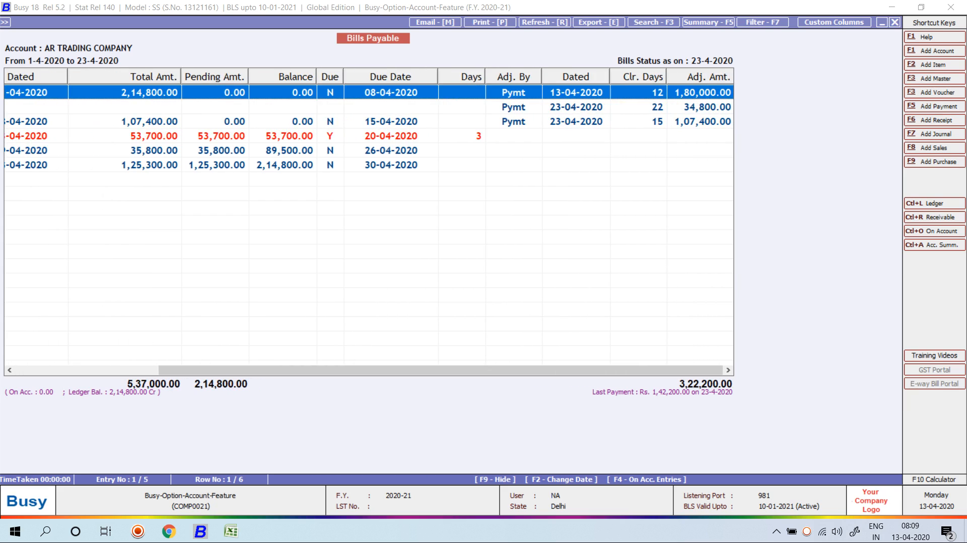
pyautogui.press('Down')
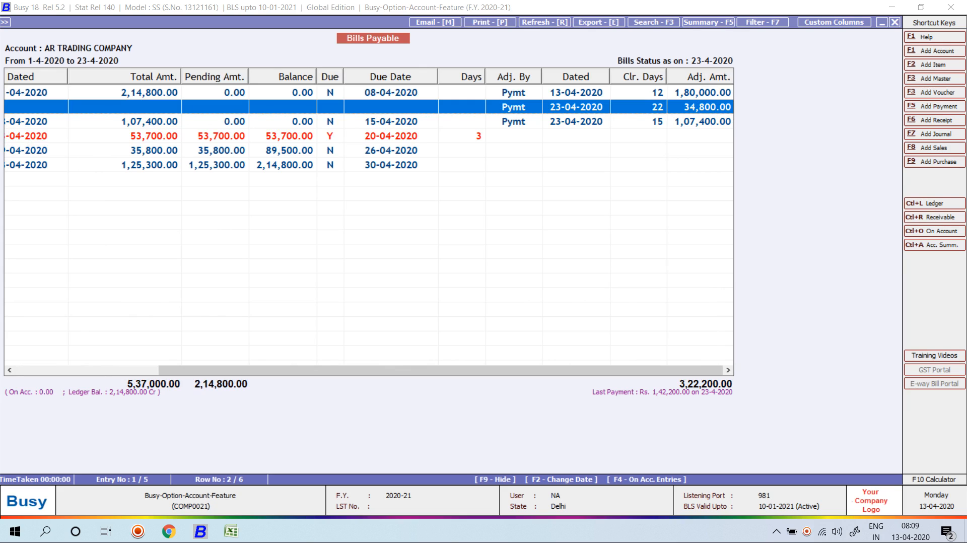
pyautogui.press('Down')
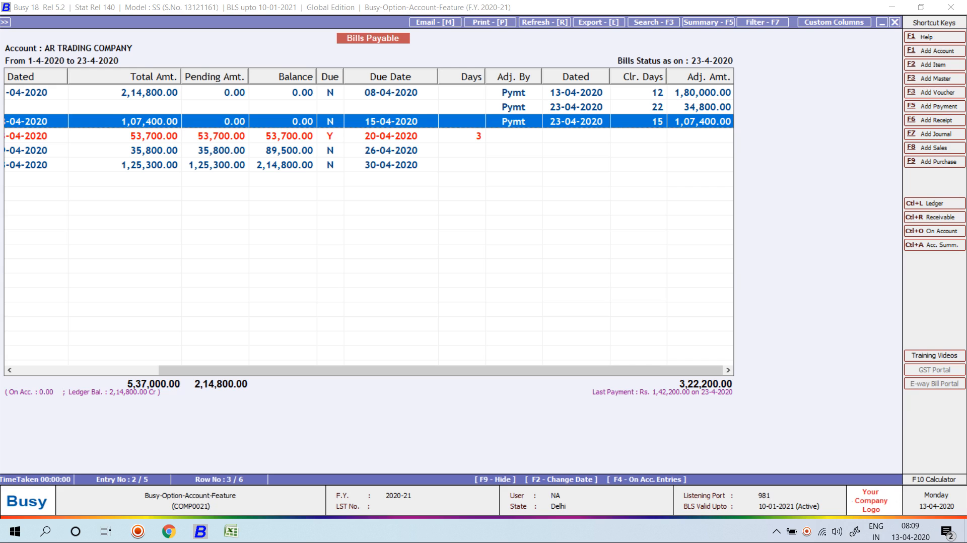
# Check the pending amounts, balances, due dates and due status of bills 279, 331 and 381.
pyautogui.press('Left')
pyautogui.press('Left')
pyautogui.press('Left')
pyautogui.press('Left')
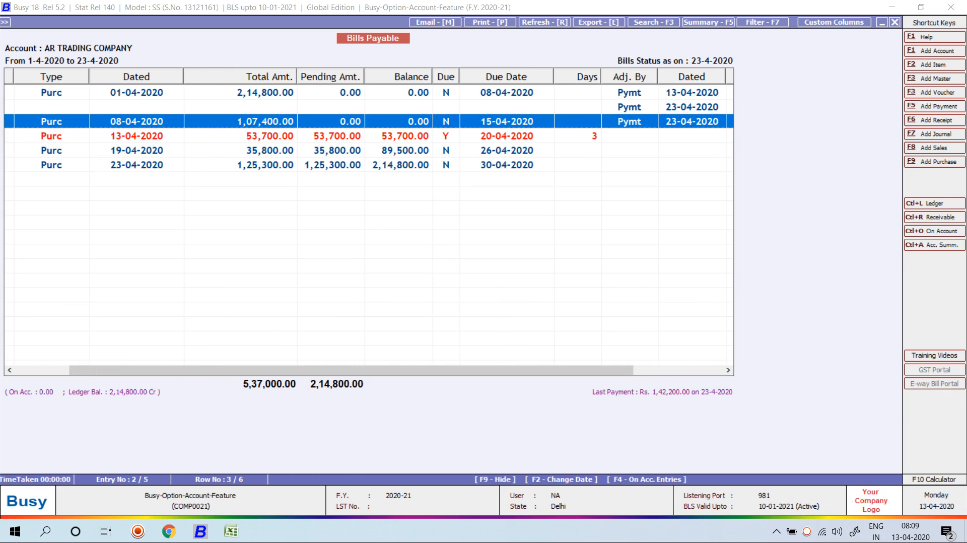
pyautogui.press('Down')
pyautogui.press('Down')
pyautogui.press('Down')
pyautogui.press('Left')
pyautogui.press('Left')
pyautogui.press('Left')
pyautogui.press('Left')
pyautogui.press('Left')
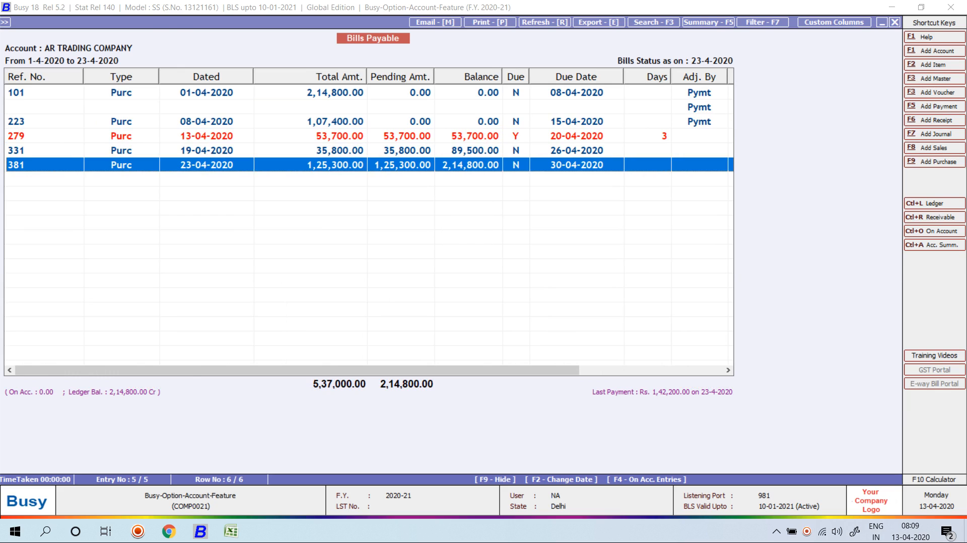
# Regenerate the Bills Payable report for AR TRADING COMPANY with ending date and bills status date both set to 10-05-2020.
pyautogui.press('Escape')
pyautogui.press('Return')
pyautogui.press('Return')
pyautogui.press('Return')
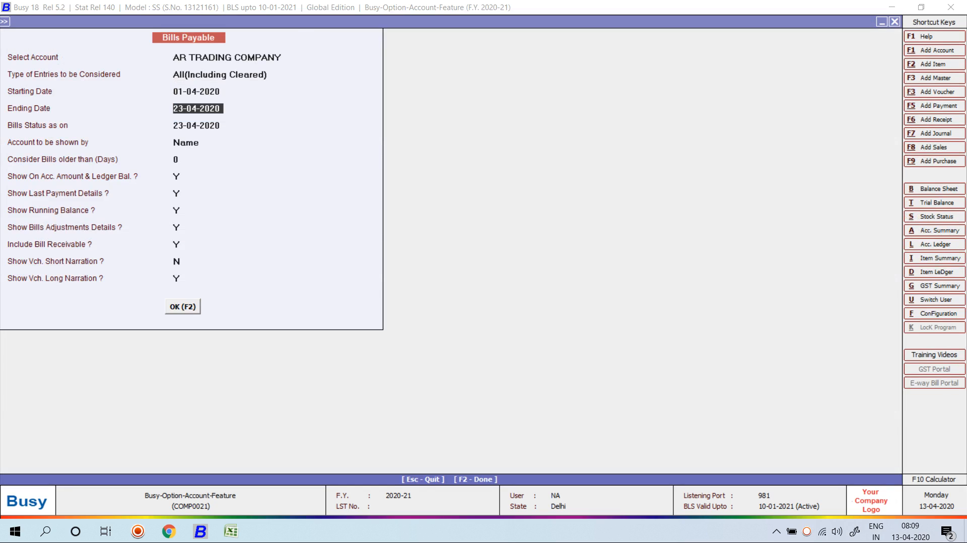
pyautogui.write('10-05')
pyautogui.press('Return')
pyautogui.write('10-05')
pyautogui.press('Return')
pyautogui.press('F2')
# Examine each bill's due status and overdue days, along with the payment dates, clearance days and adjusted amounts.
pyautogui.press('Down')
pyautogui.press('Down')
pyautogui.press('Down')
pyautogui.press('Down')
pyautogui.press('Down')
pyautogui.press('Up')
pyautogui.press('Up')
pyautogui.press('Up')
pyautogui.press('Up')
pyautogui.press('Up')
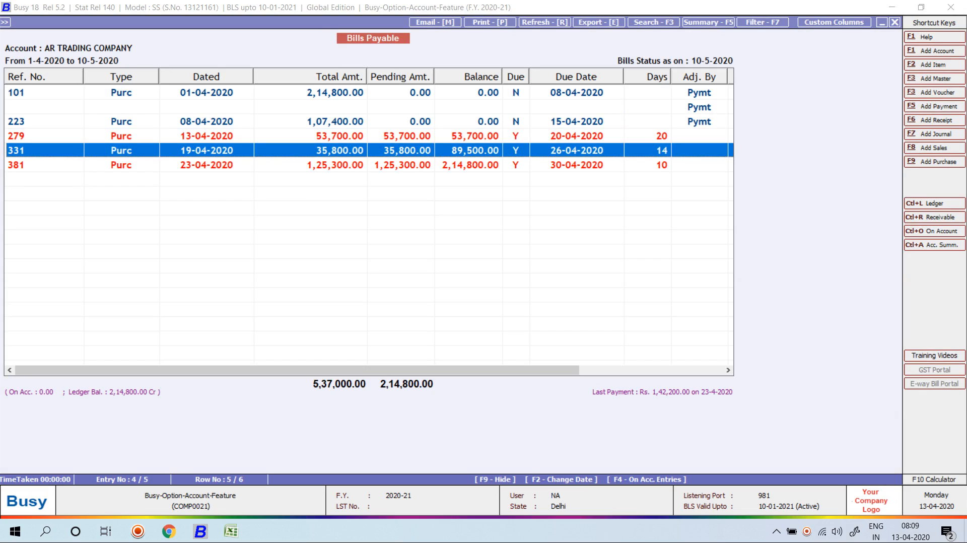
pyautogui.press('Right')
pyautogui.press('Right')
pyautogui.press('Right')
pyautogui.press('Right')
pyautogui.press('Right')
pyautogui.press('Right')
pyautogui.press('Right')
pyautogui.press('Right')
pyautogui.press('Right')
pyautogui.press('Right')
pyautogui.press('Right')
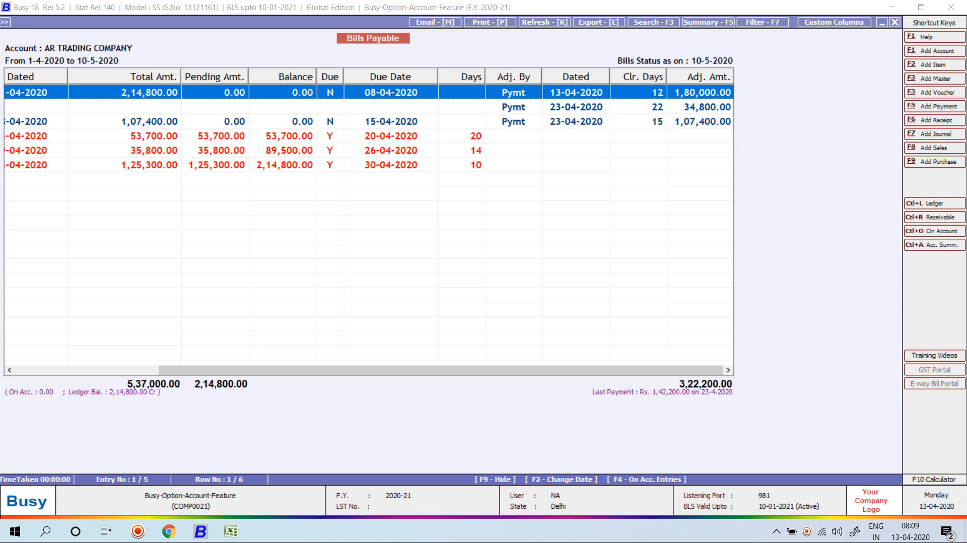
# Close the Bills Payable report and open the Ageing (Payables) report options for one account.
pyautogui.press('Escape')
pyautogui.press('Escape')
pyautogui.press('Escape')
pyautogui.press('Down')
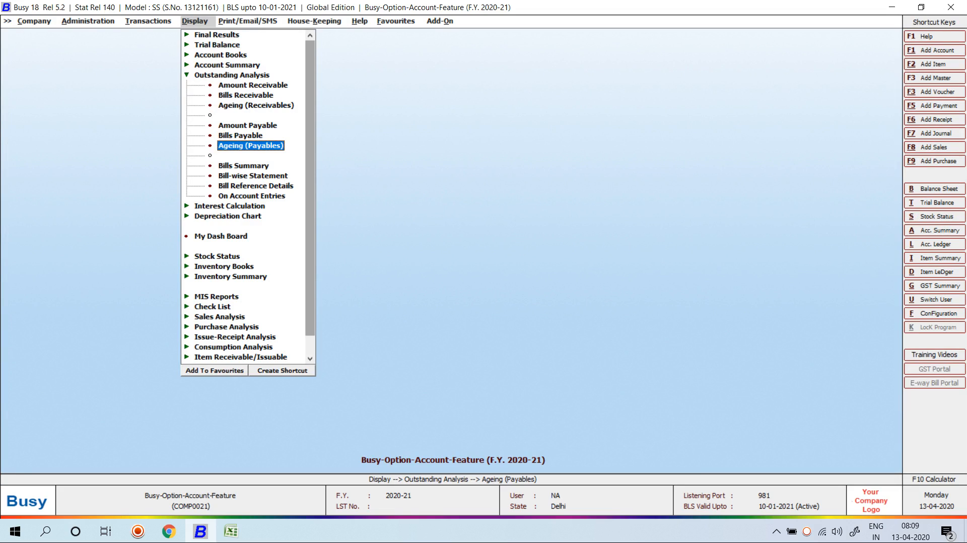
pyautogui.press('Return')
pyautogui.press('Return')
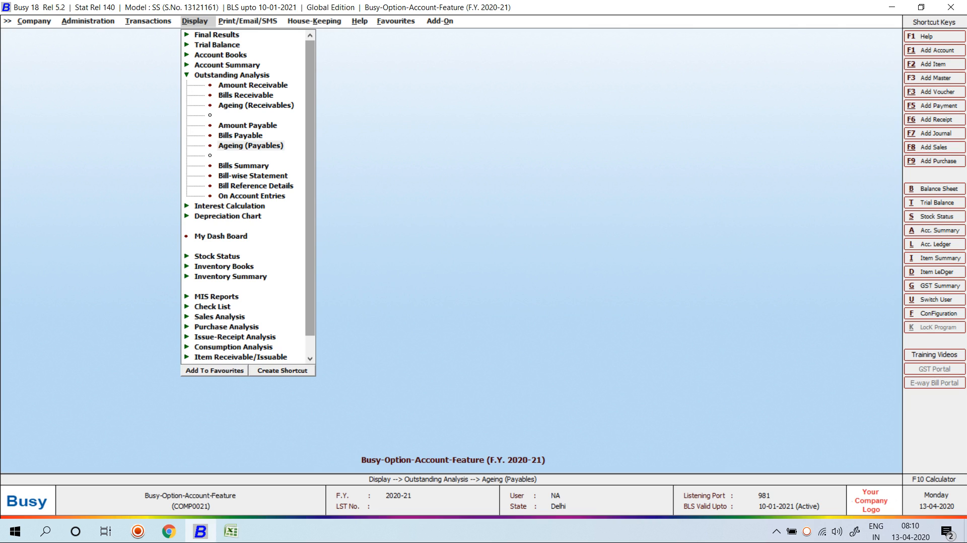
# Generate the payables ageing report for Mehak Trading Company, with ending date and bills status date set to 31-05-2020.
pyautogui.press('Return')
pyautogui.press('Return')
pyautogui.press('Return')
pyautogui.write('31-05')
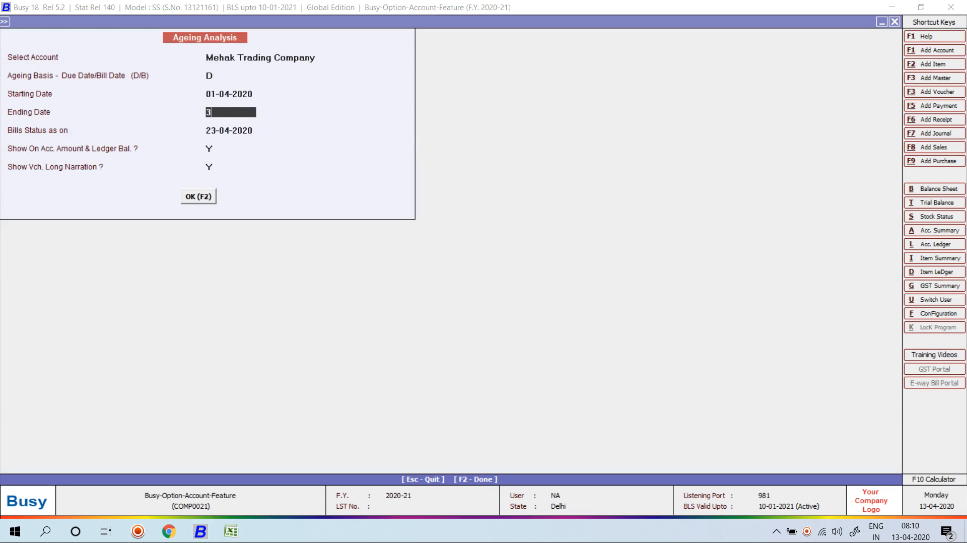
pyautogui.press('Return')
pyautogui.write('31-05-2020')
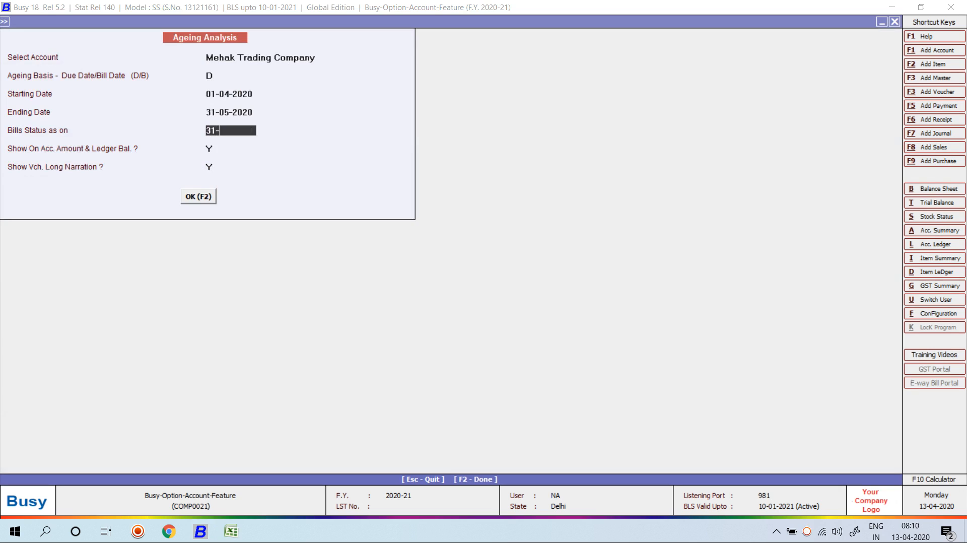
pyautogui.press('Return')
pyautogui.press('F2')
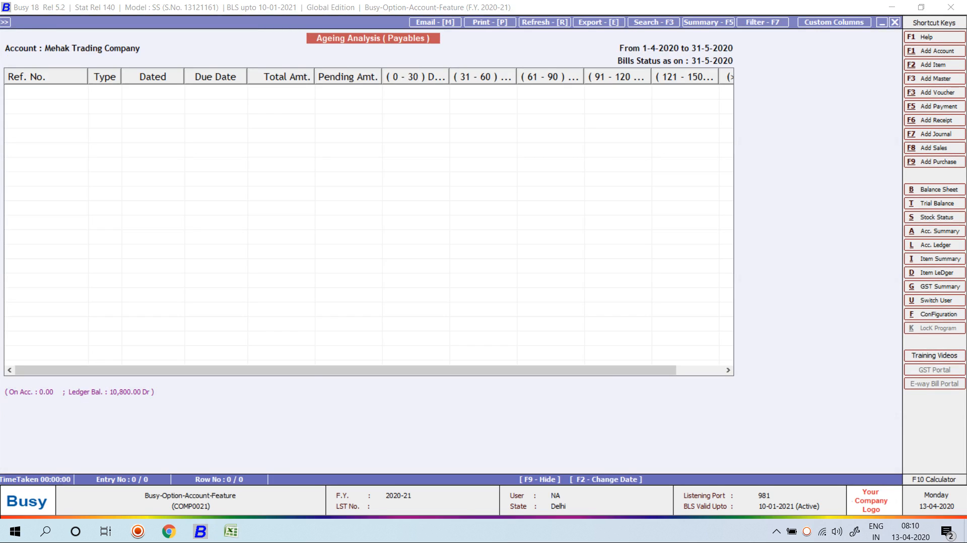
# Regenerate the payables ageing report for AR TRADING COMPANY and go through its bills by ageing slab.
pyautogui.press('Escape')
pyautogui.press('Return')
pyautogui.press('Return')
pyautogui.press('Return')
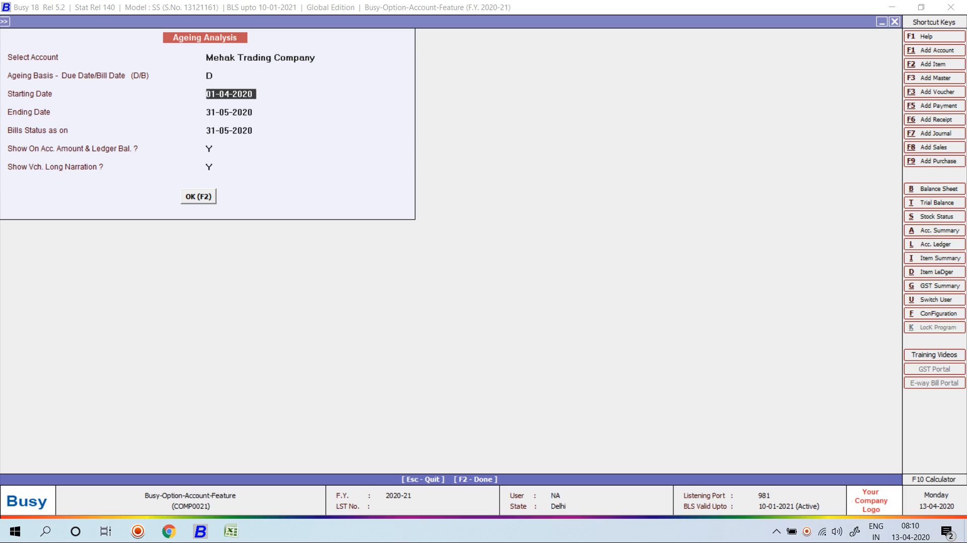
pyautogui.press('Up')
pyautogui.press('Up')
pyautogui.press('Up')
pyautogui.write('ar')
pyautogui.press('Return')
pyautogui.press('F2')
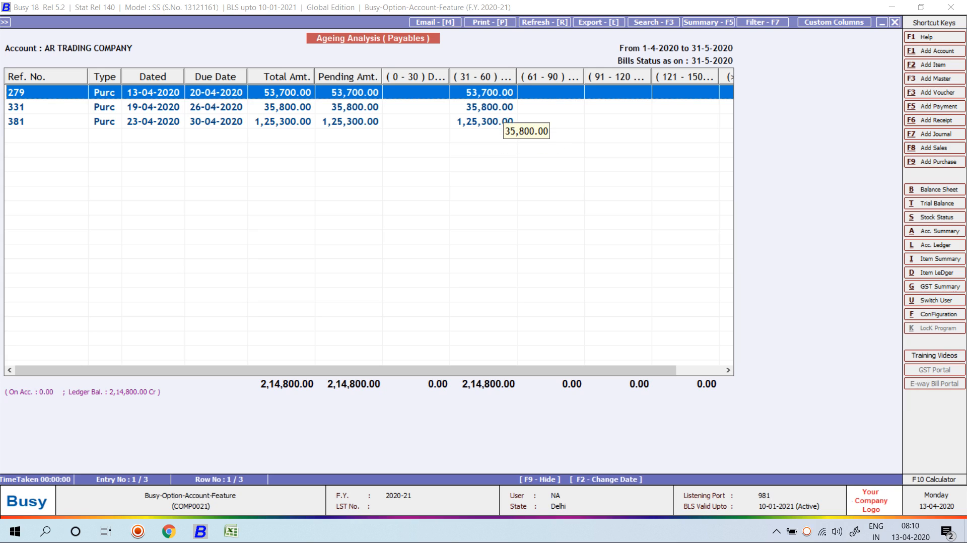
pyautogui.press('Down')
pyautogui.press('Down')
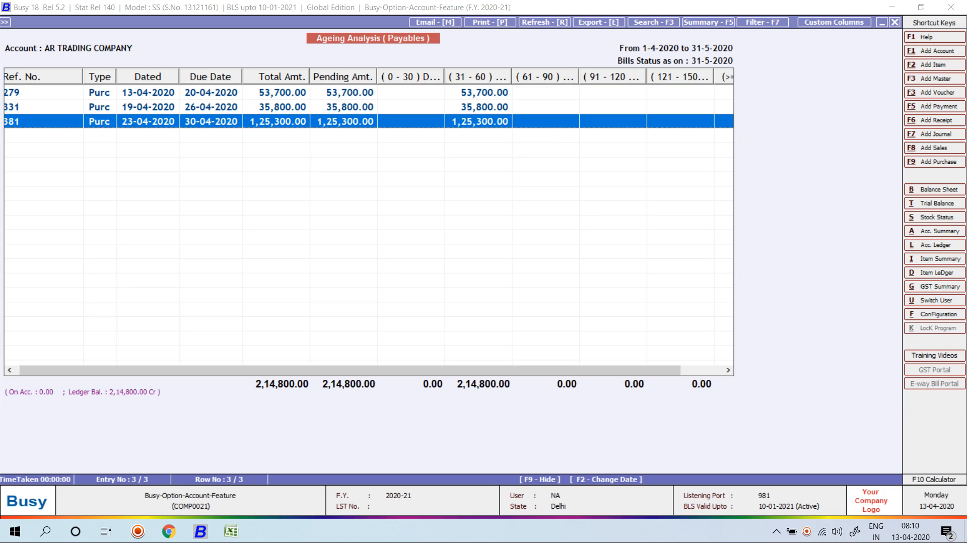
# Close the ageing report and open the Ageing Analysis Time Slabs configuration.
pyautogui.press('Escape')
pyautogui.press('Return')
pyautogui.press('Return')
pyautogui.press('Return')
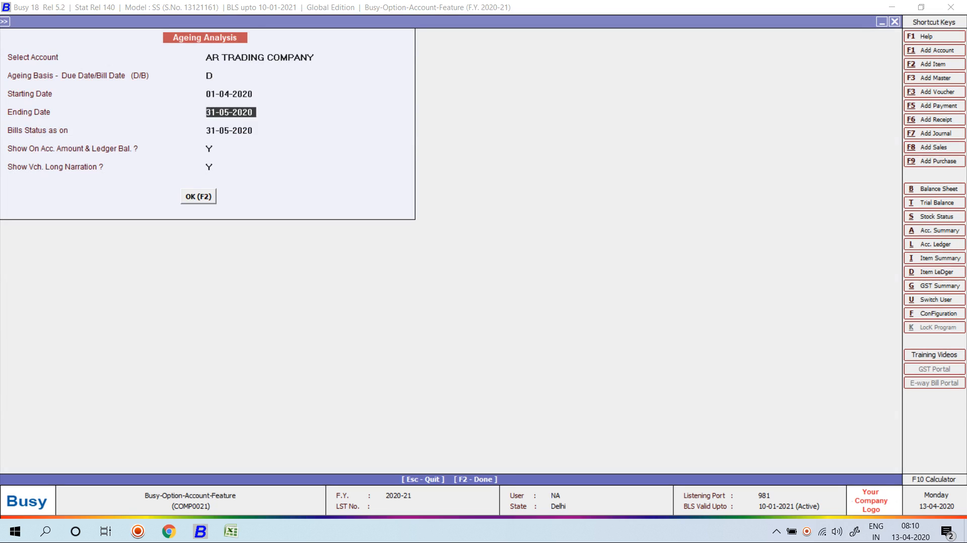
pyautogui.press('Escape')
pyautogui.press('Escape')
pyautogui.press('Escape')
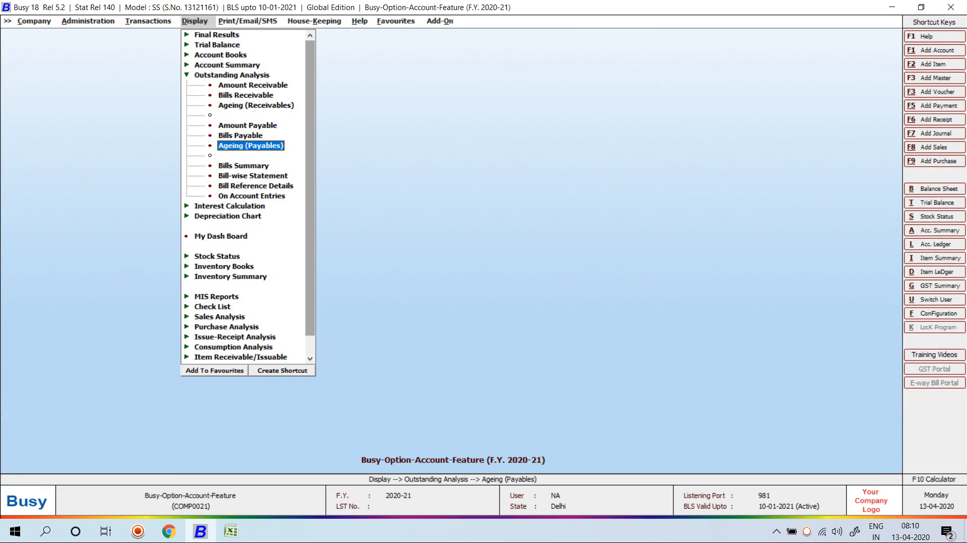
pyautogui.press('Left')
pyautogui.press('Left')
pyautogui.press('Down')
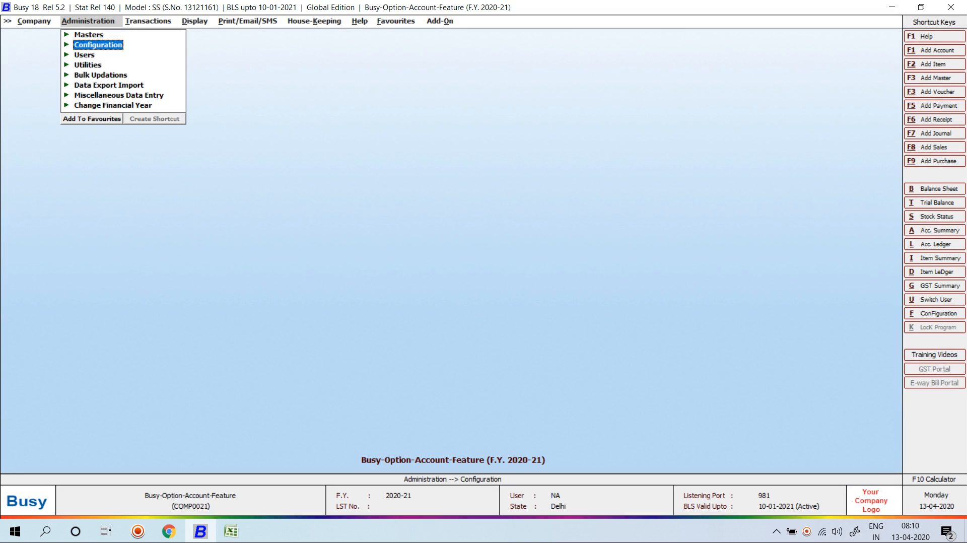
pyautogui.press('Return')
pyautogui.press('Down')
pyautogui.press('Down')
pyautogui.press('Down')
pyautogui.press('Down')
pyautogui.press('Down')
pyautogui.press('Down')
pyautogui.press('Down')
pyautogui.press('Down')
pyautogui.press('Down')
pyautogui.press('Down')
pyautogui.press('Down')
pyautogui.press('Down')
pyautogui.press('Down')
pyautogui.press('Down')
pyautogui.press('Down')
pyautogui.press('Down')
pyautogui.press('Down')
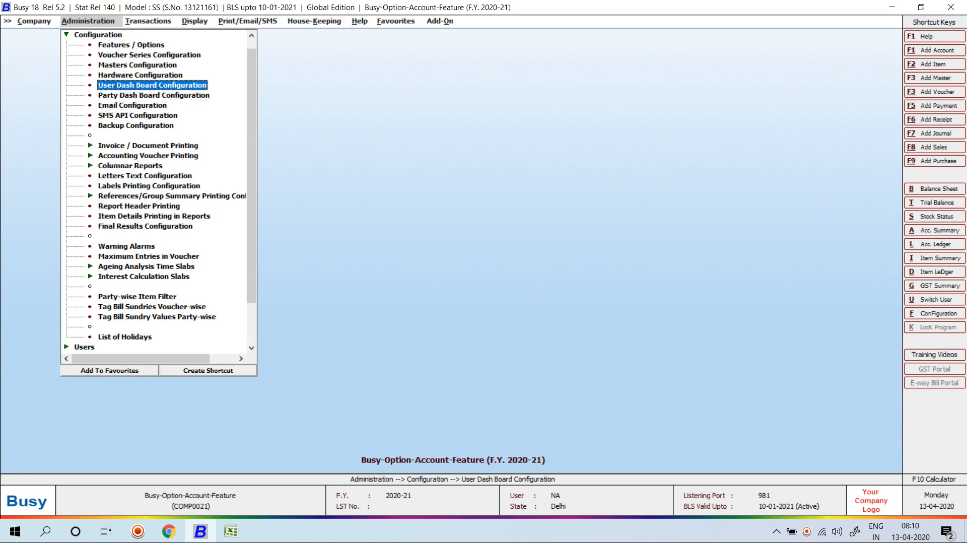
pyautogui.press('Down')
pyautogui.press('Down')
pyautogui.press('Down')
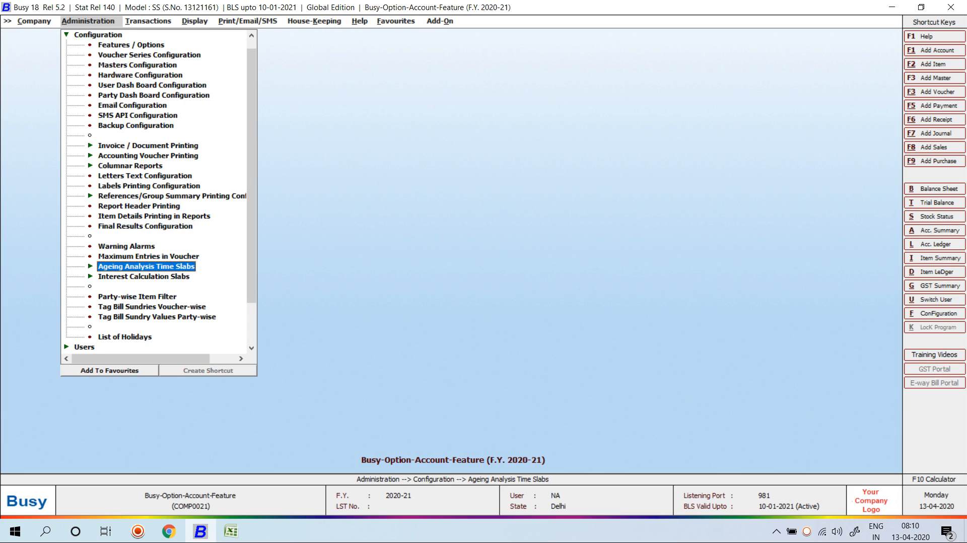
pyautogui.press('Return')
pyautogui.press('Down')
pyautogui.press('Up')
pyautogui.press('Return')
# Set the ageing time slabs to 0-20, 21-40, 41-60, 61-80 and 81-100 days and save them.
pyautogui.press('Return')
pyautogui.press('Return')
pyautogui.write('20')
pyautogui.press('Return')
pyautogui.write('21')
pyautogui.press('Return')
pyautogui.write('40')
pyautogui.press('Return')
pyautogui.write('41')
pyautogui.press('Return')
pyautogui.write('60')
pyautogui.press('Return')
pyautogui.press('Return')
pyautogui.write('80')
pyautogui.press('Return')
pyautogui.write('81')
pyautogui.press('Return')
pyautogui.write('100')
pyautogui.press('Return')
pyautogui.press('Return')
# View the Bills Payable report for one account, Mehak Trading Company, and return to its options.
pyautogui.press('Right')
pyautogui.press('Right')
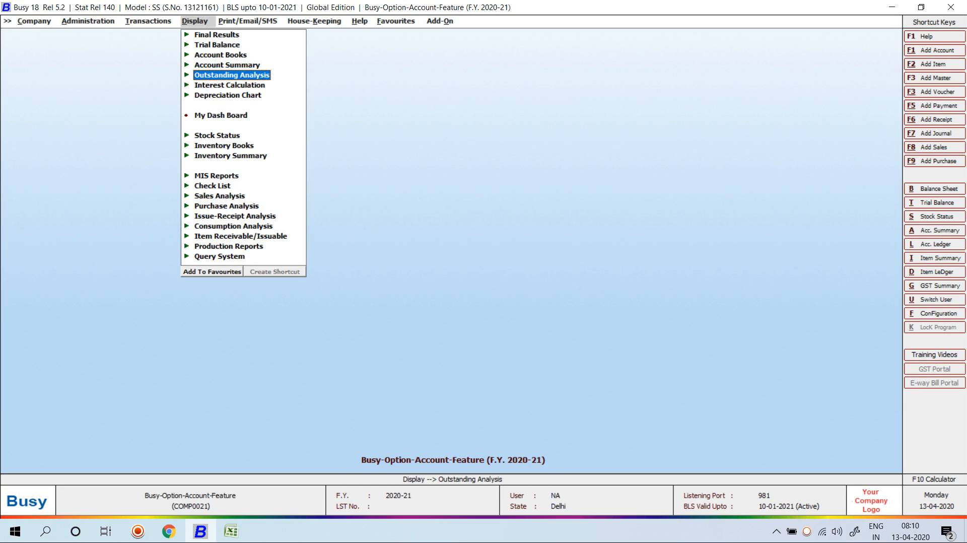
pyautogui.press('Return')
pyautogui.press('Down')
pyautogui.press('Down')
pyautogui.press('Down')
pyautogui.press('Down')
pyautogui.press('Down')
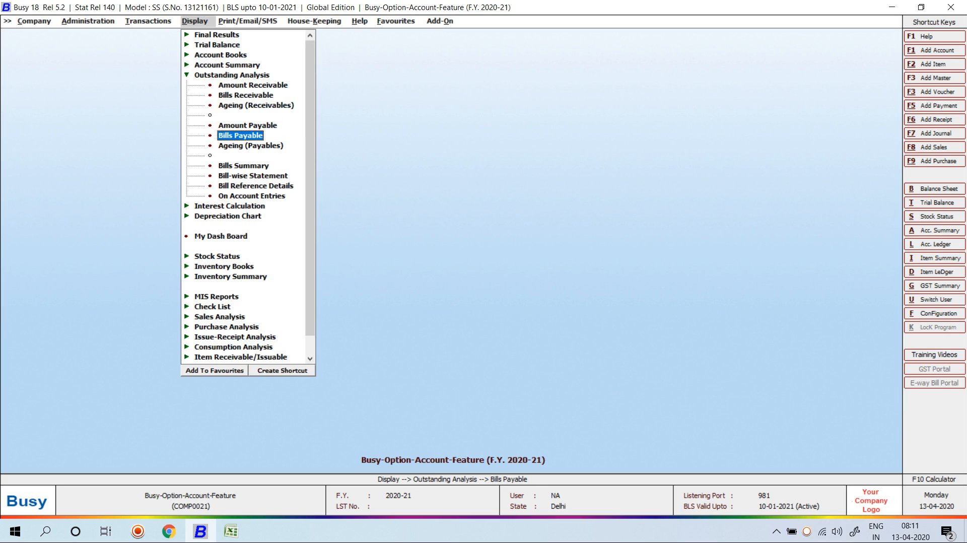
pyautogui.press('Return')
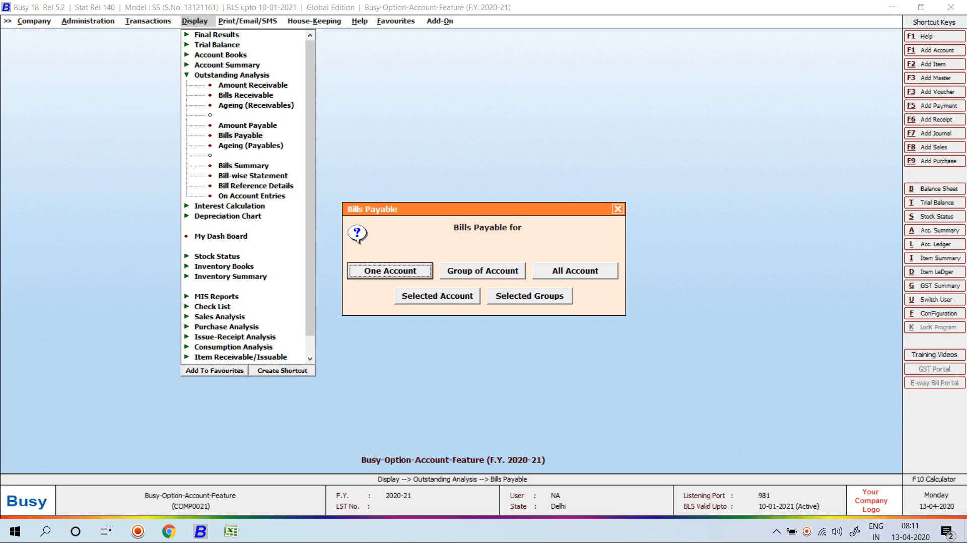
pyautogui.press('Return')
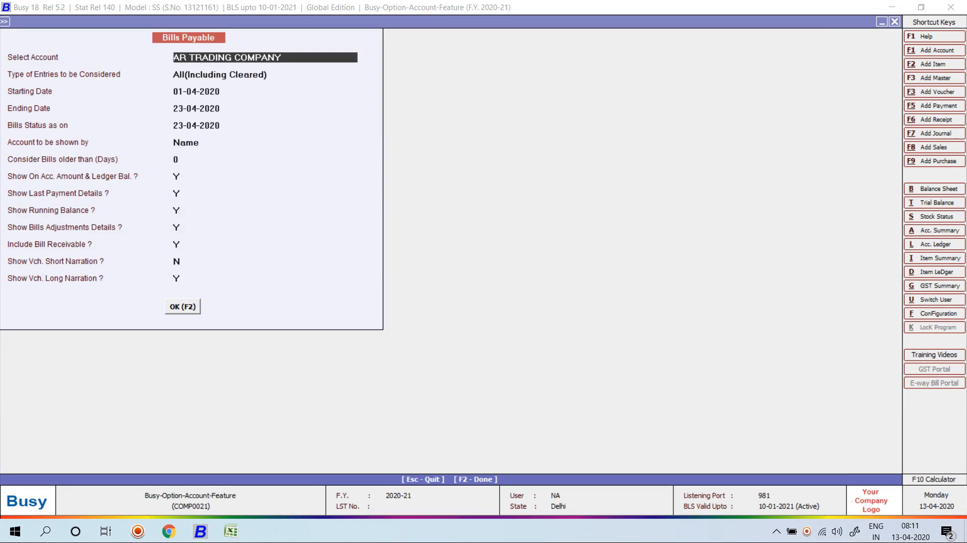
pyautogui.write('me')
pyautogui.press('Return')
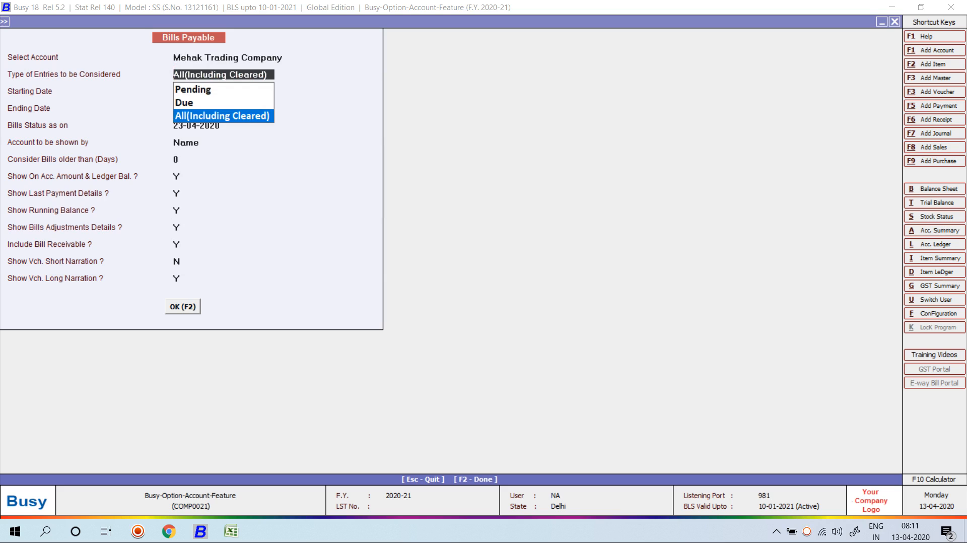
pyautogui.press('F2')
pyautogui.press('Escape')
# View the Bills Payable report for AR TRADING COMPANY including cleared entries, and return to its options.
pyautogui.write('ar')
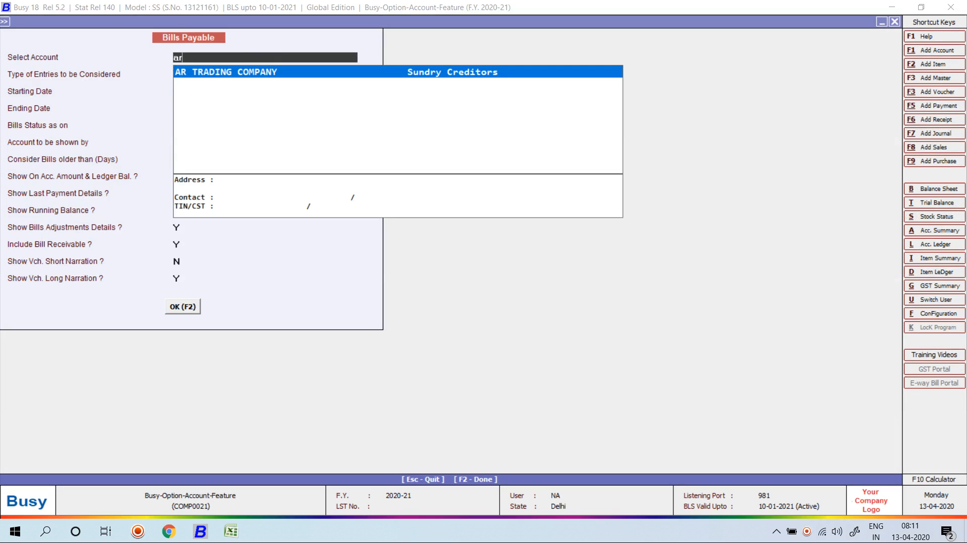
pyautogui.press('Return')
pyautogui.press('F2')
pyautogui.press('Down')
pyautogui.press('Down')
pyautogui.press('Escape')
pyautogui.press('Return')
pyautogui.press('Return')
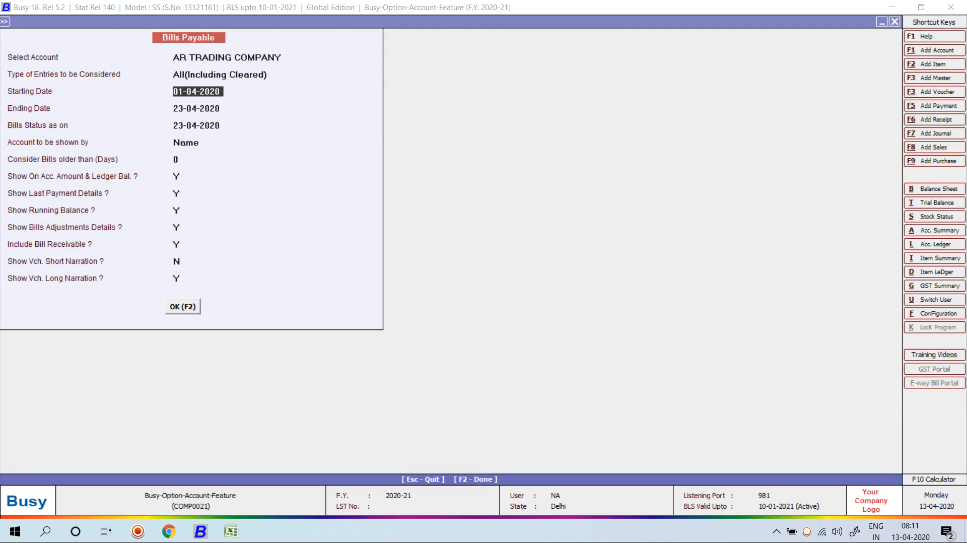
# Leave Bills Payable and open the Ageing (Payables) report options for one account.
pyautogui.press('Escape')
pyautogui.press('Escape')
pyautogui.press('Down')
pyautogui.press('Return')
pyautogui.press('Return')
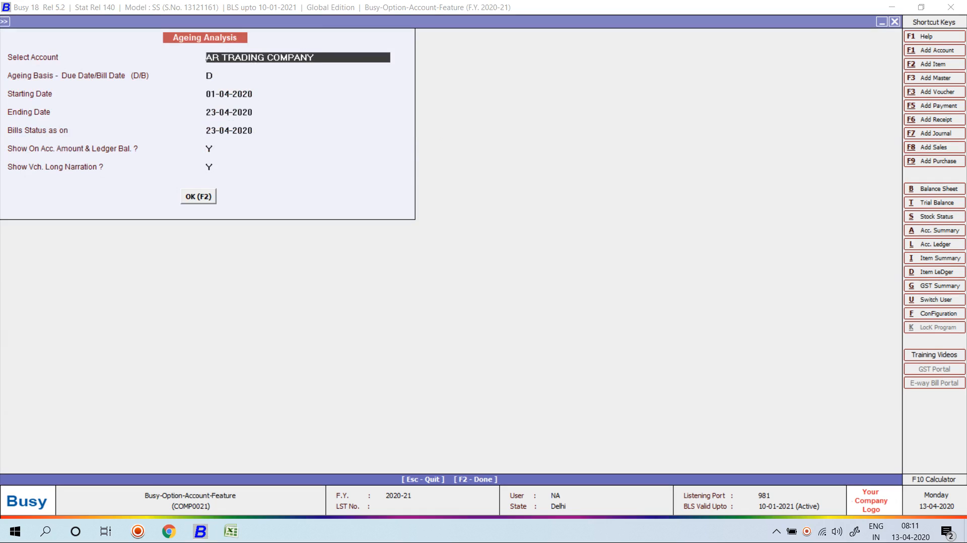
# Generate the payables ageing report for AR TRADING COMPANY from 01-04-2020 to 31-05-2020, with status as on 31-05-2020.
pyautogui.press('Return')
pyautogui.press('Return')
pyautogui.press('Return')
pyautogui.write('31')
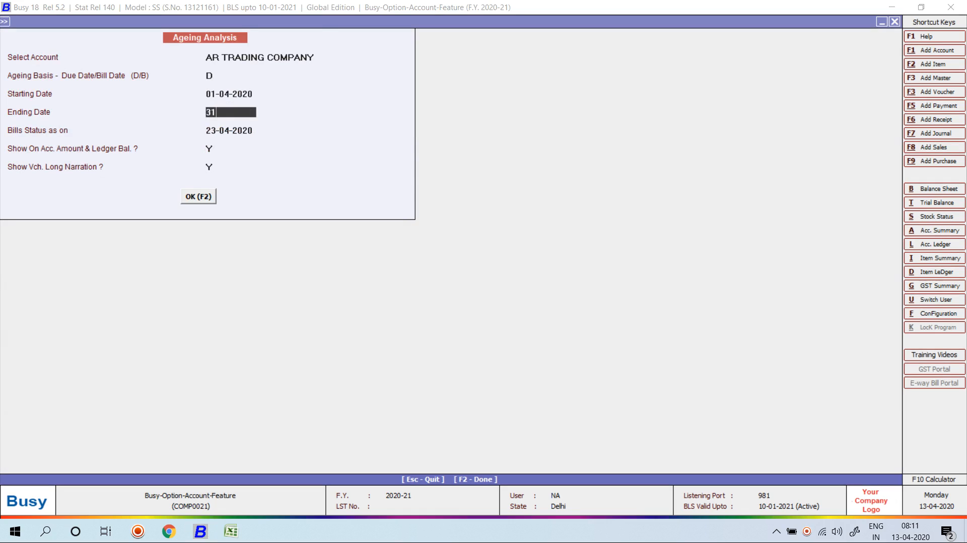
pyautogui.write('-5')
pyautogui.press('Return')
pyautogui.write('31-5')
pyautogui.press('Return')
pyautogui.press('F2')
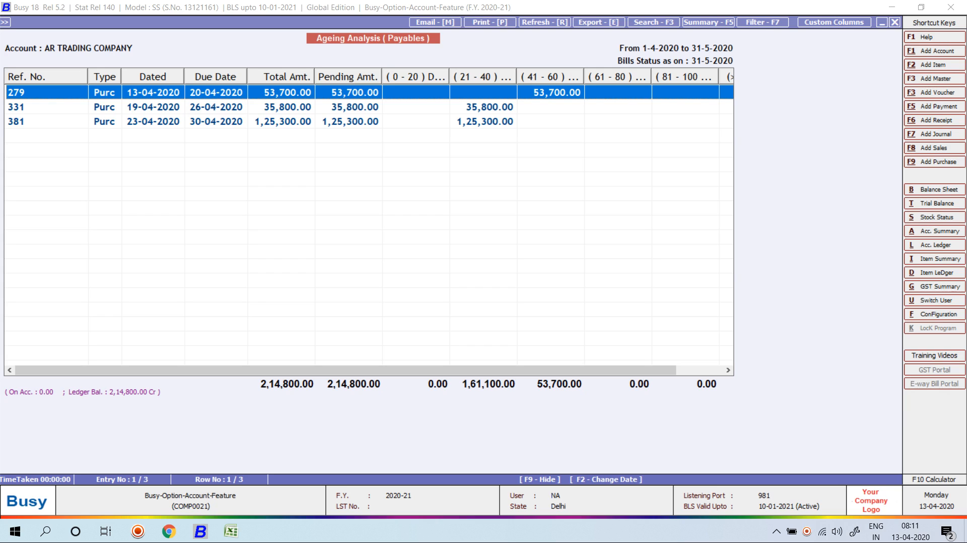
# Close the payables ageing report and locate the Bills Summary report under Outstanding Analysis.
pyautogui.press('Escape')
pyautogui.press('Escape')
pyautogui.press('Escape')
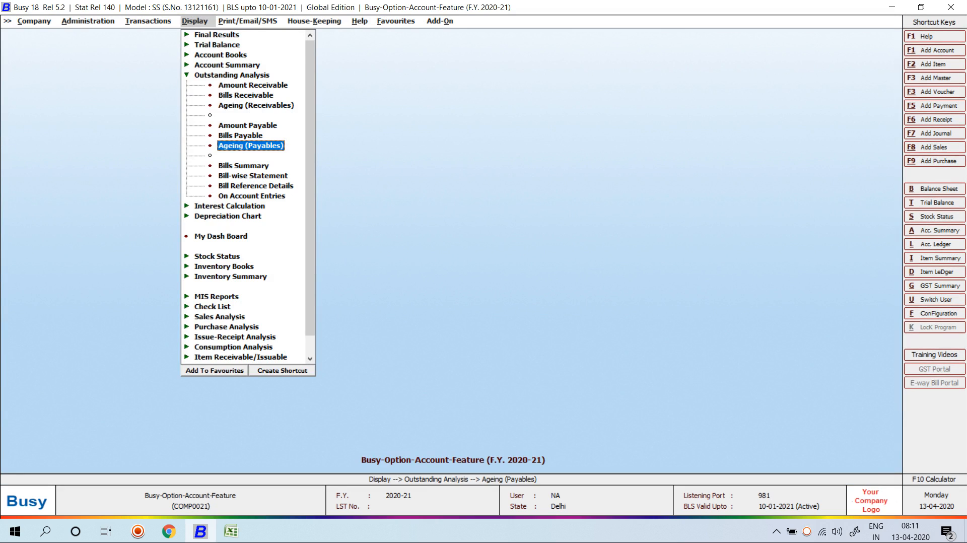
pyautogui.press('Down')
pyautogui.press('Down')
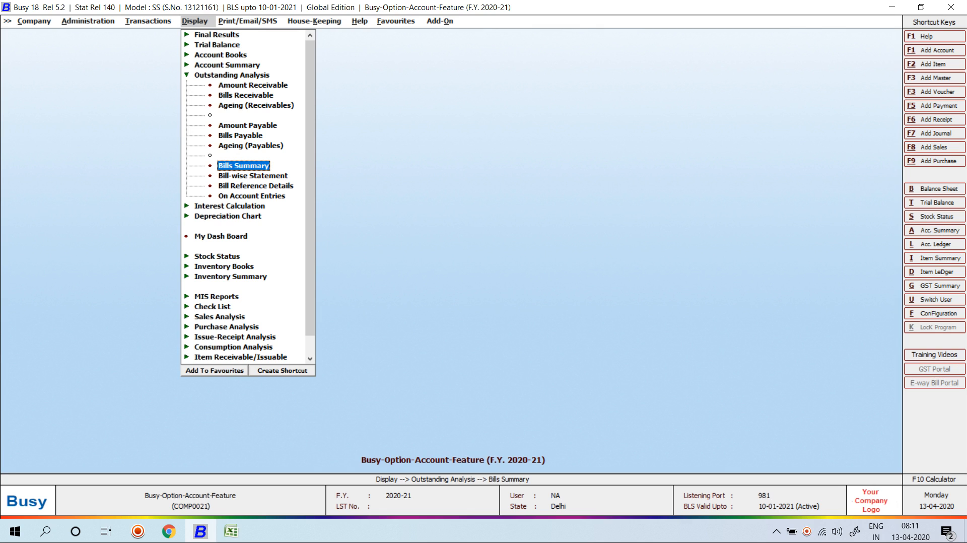
# Open a new receipt voucher.
pyautogui.press('Left')
pyautogui.press('Left')
pyautogui.press('Right')
pyautogui.press('Return')
pyautogui.press('Escape')
pyautogui.press('Down')
pyautogui.press('Down')
pyautogui.press('Down')
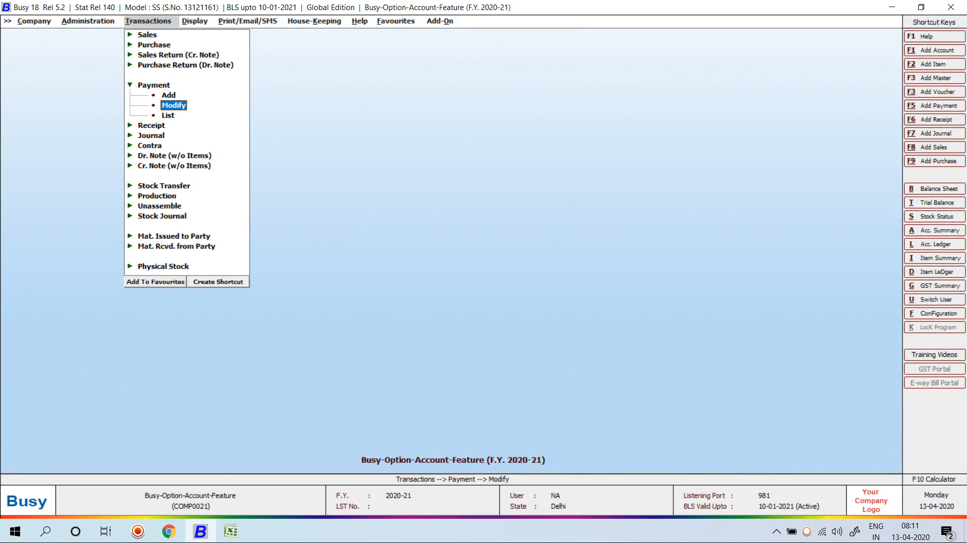
pyautogui.press('Return')
pyautogui.press('Return')
pyautogui.press('Return')
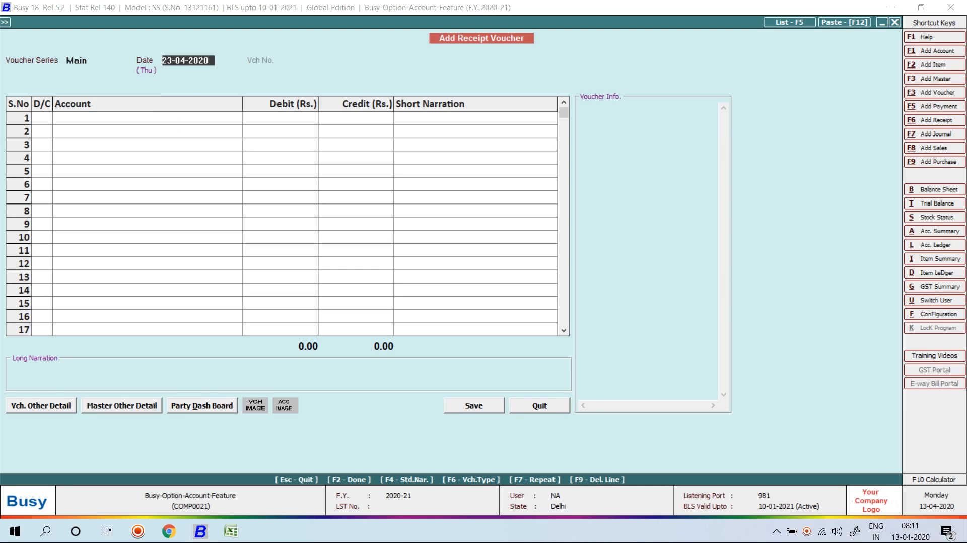
# Date the receipt 30-04-2020 and credit Mehak Trading Company with Rs. 3,50,000.
pyautogui.press('Return')
pyautogui.press('Return')
pyautogui.press('Escape')
pyautogui.write('30')
pyautogui.press('Return')
pyautogui.press('Return')
pyautogui.write('meh')
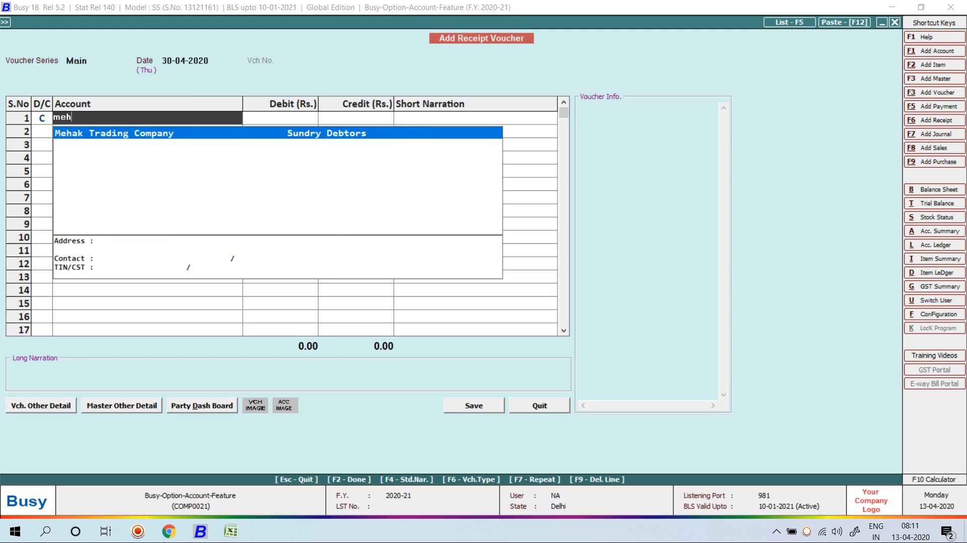
pyautogui.press('Return')
pyautogui.write('30')
pyautogui.press('BackSpace')
pyautogui.write('500000.00')
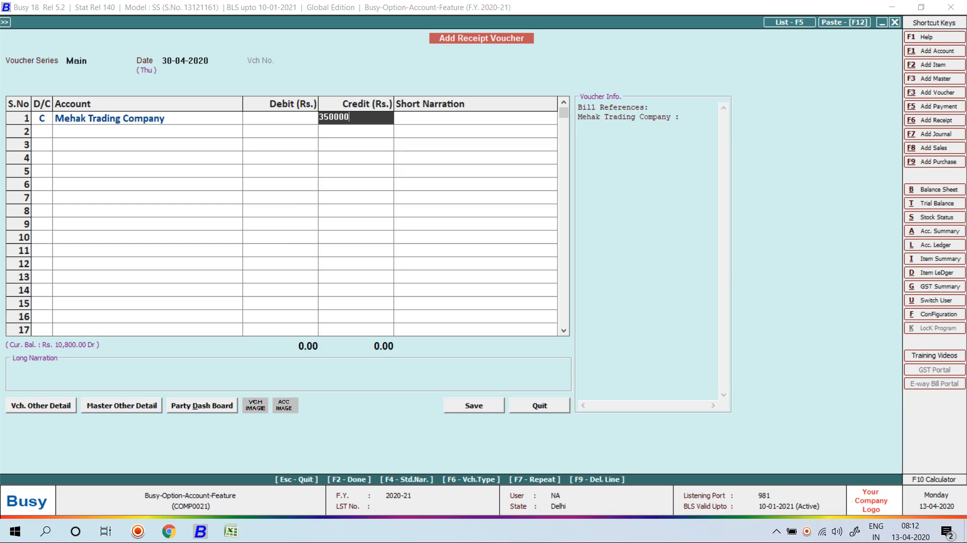
pyautogui.press('Return')
# Adjust Rs. 10,800 of the receipt against Mehak Trading Company's bill reference 5/2020-21.
pyautogui.press('Return')
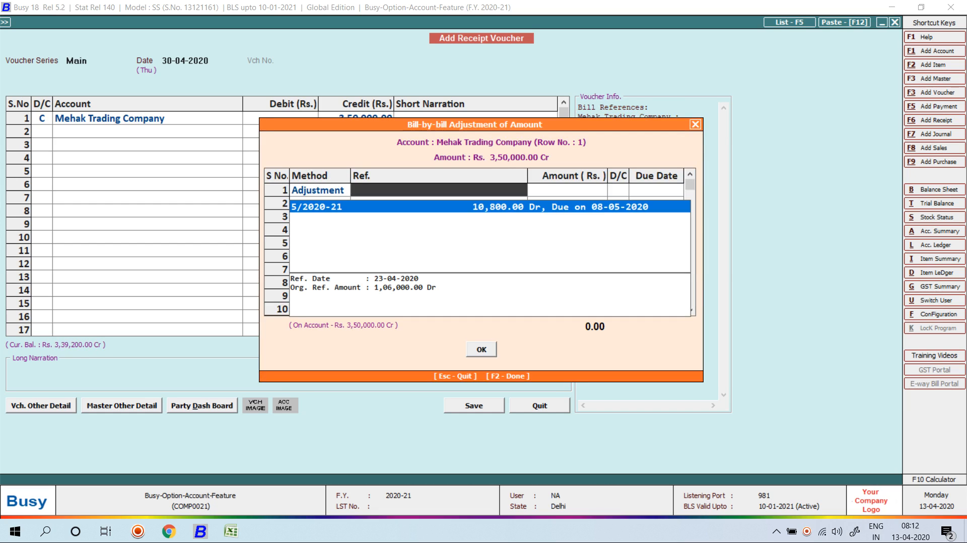
pyautogui.press('Return')
pyautogui.press('Return')
pyautogui.press('Return')
pyautogui.press('Return')
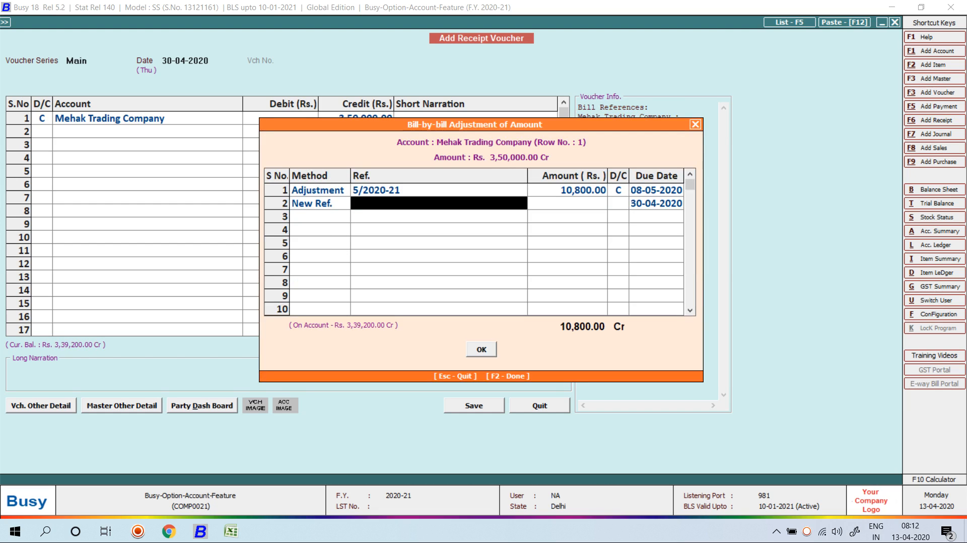
# Allocate the remaining Rs. 3,39,200 to new reference 6/2020-21, due 30-04-2020, and accept the bill-by-bill adjustment.
pyautogui.write('6/20')
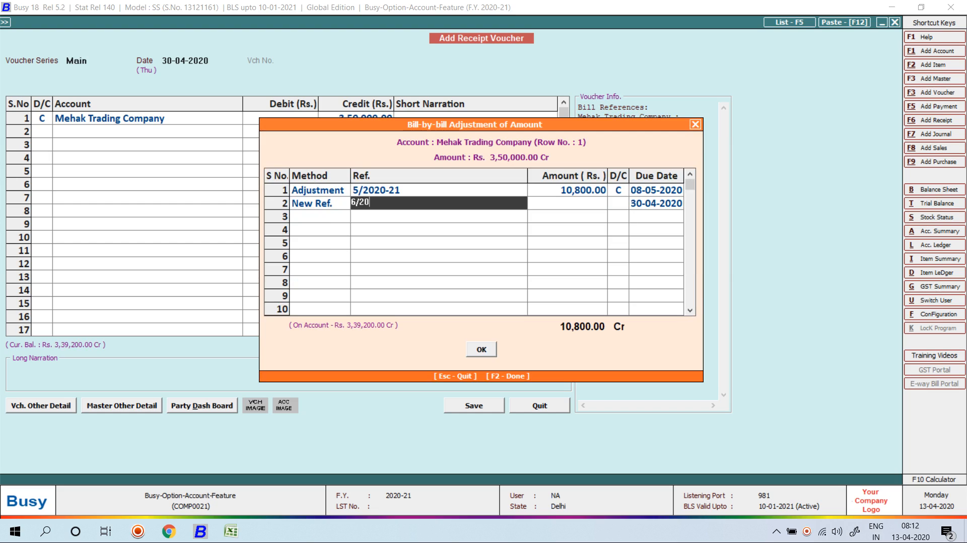
pyautogui.write('20-21')
pyautogui.press('Return')
pyautogui.press('Return')
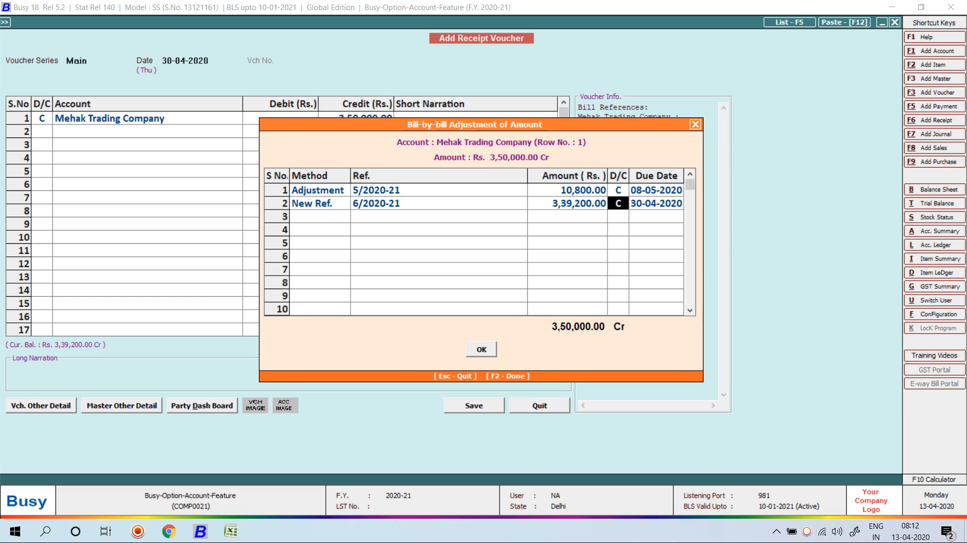
pyautogui.press('F2')
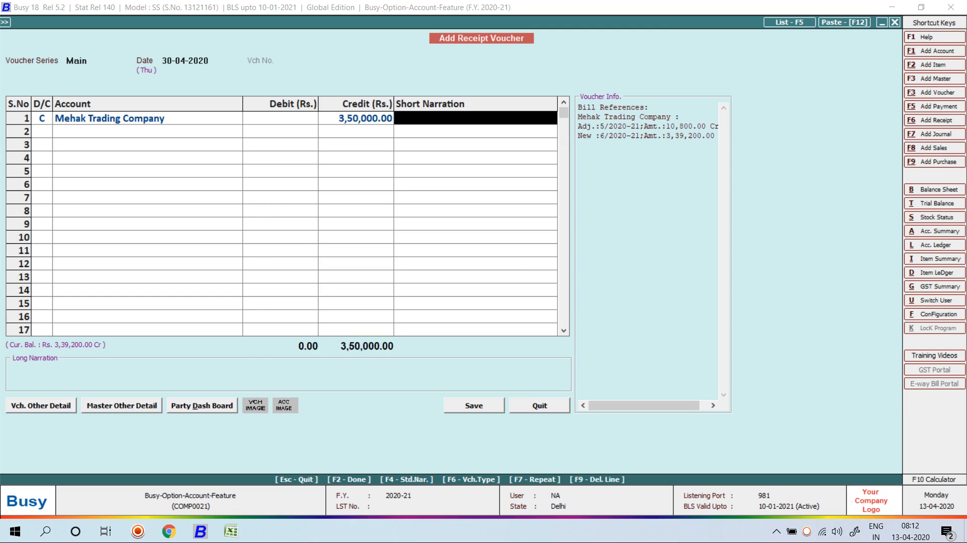
# Debit Cash with Rs. 3,50,000, save the receipt voucher and close the entry form.
pyautogui.press('Return')
pyautogui.press('Escape')
pyautogui.press('Return')
pyautogui.press('Return')
pyautogui.press('Return')
pyautogui.press('Return')
pyautogui.press('F2')
pyautogui.press('Return')
pyautogui.press('Left')
pyautogui.press('Return')
pyautogui.press('Left')
pyautogui.press('Return')
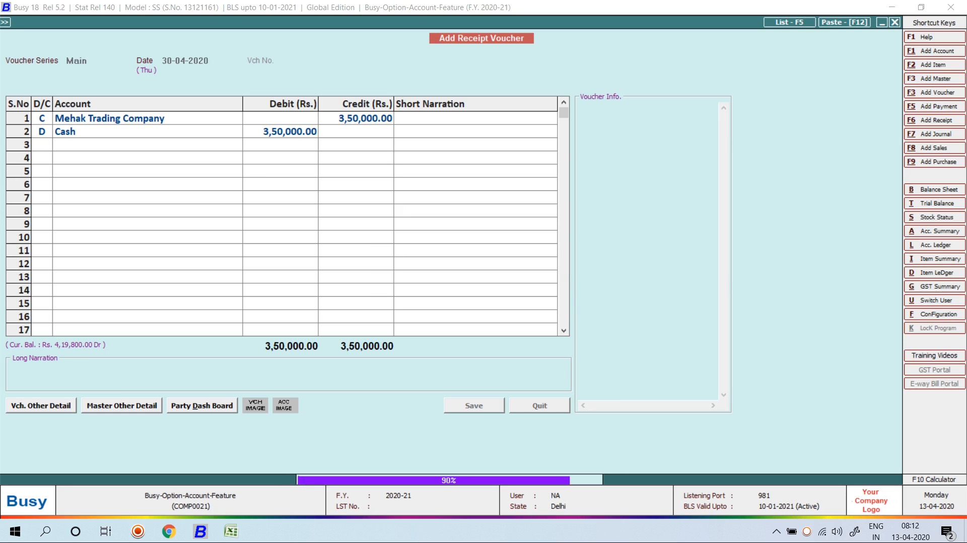
pyautogui.press('Escape')
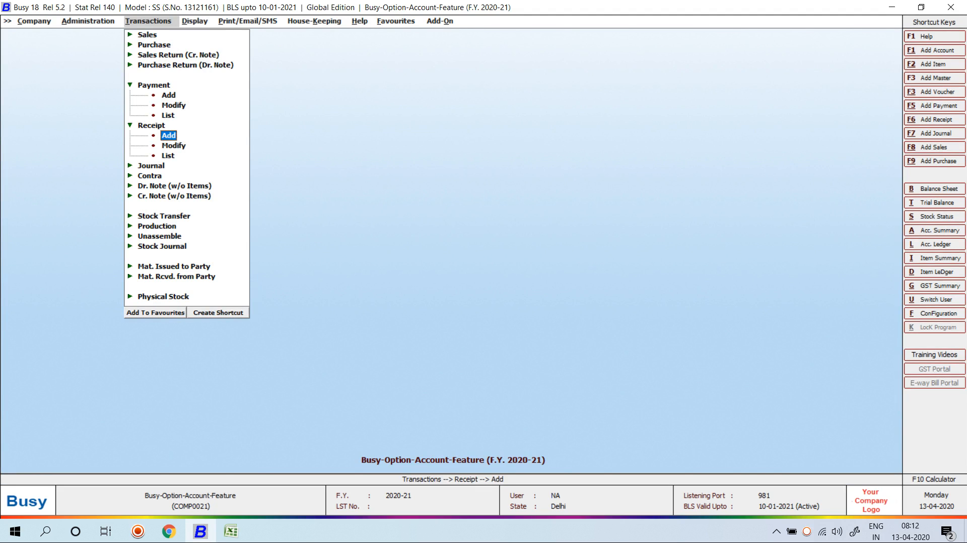
# Open a new sales voucher.
pyautogui.press('Up')
pyautogui.press('Up')
pyautogui.press('Up')
pyautogui.press('Up')
pyautogui.press('Up')
pyautogui.press('Up')
pyautogui.press('Up')
pyautogui.press('Up')
pyautogui.press('Up')
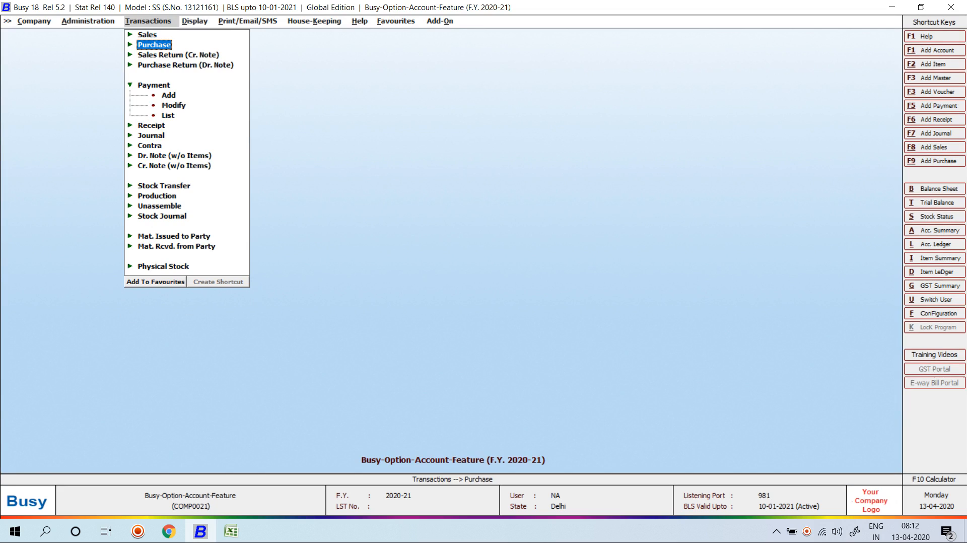
pyautogui.press('Right')
pyautogui.press('Return')
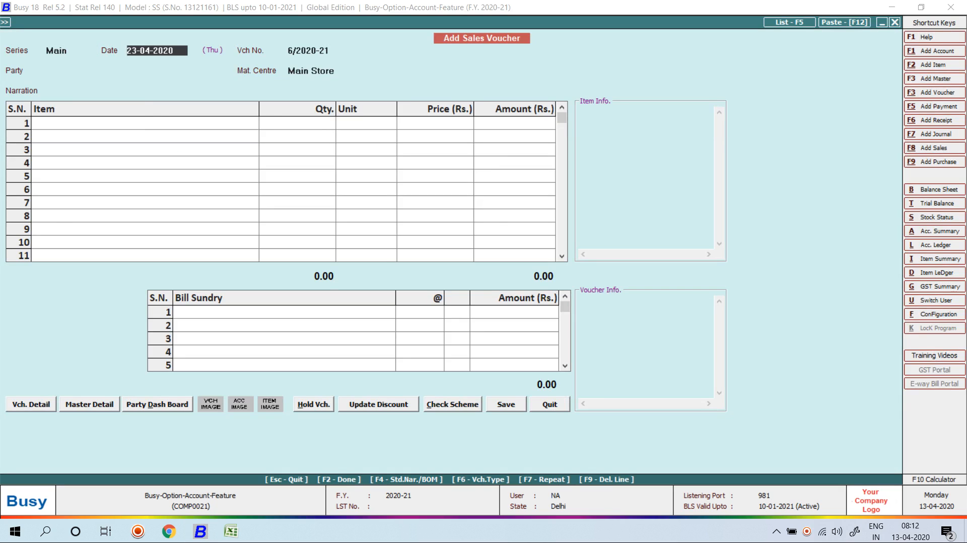
# Date the sales voucher 23-04-2020 and select Mehak Trading Company as the party.
pyautogui.write('23')
pyautogui.press('Return')
pyautogui.write('m')
pyautogui.press('Return')
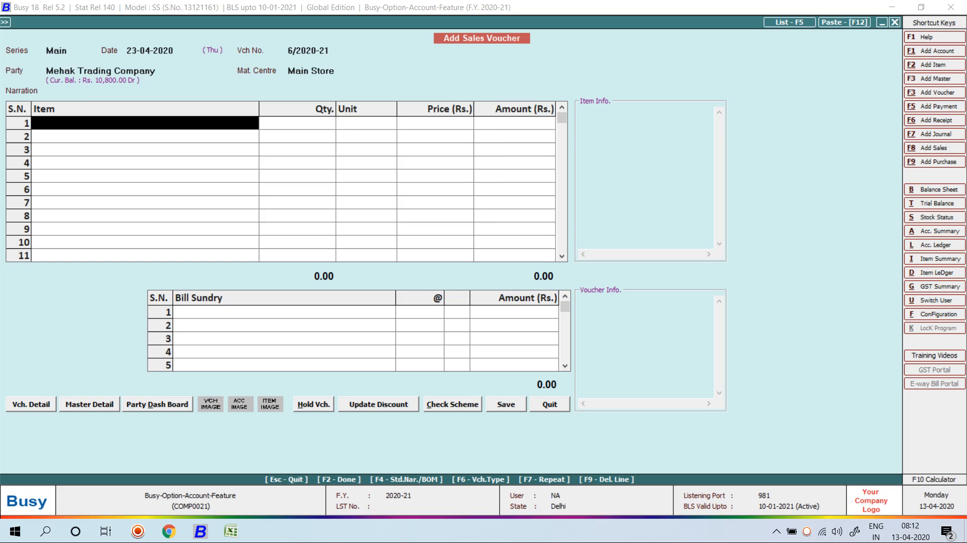
# Add 4 Pcs. of Tally Software at a price of Rs. 42,400 to the sales voucher.
pyautogui.press('Return')
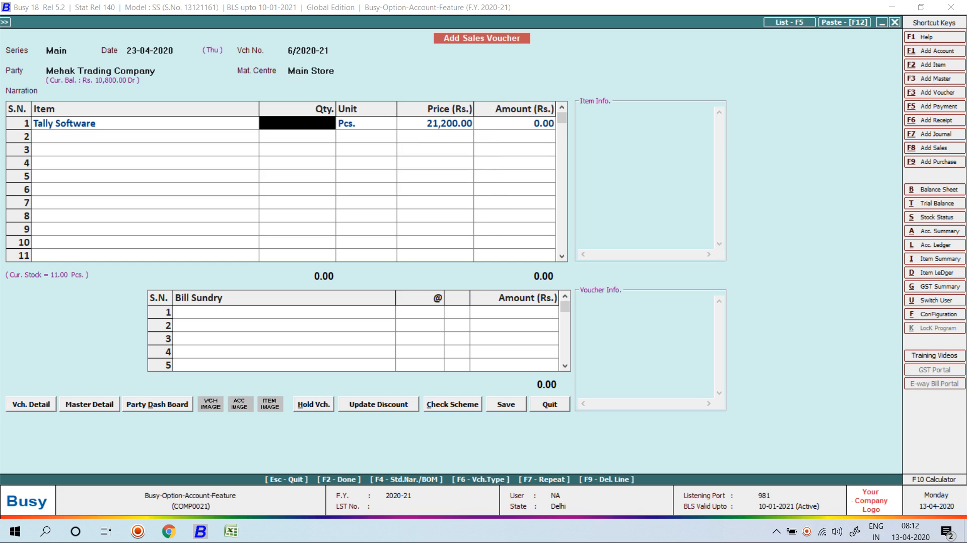
pyautogui.write('4')
pyautogui.press('Return')
pyautogui.press('Return')
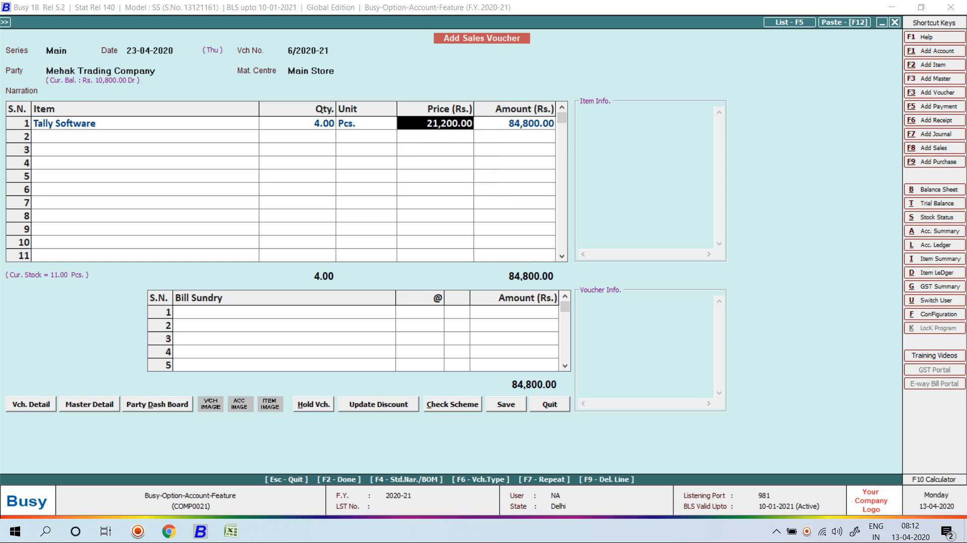
pyautogui.write('42400')
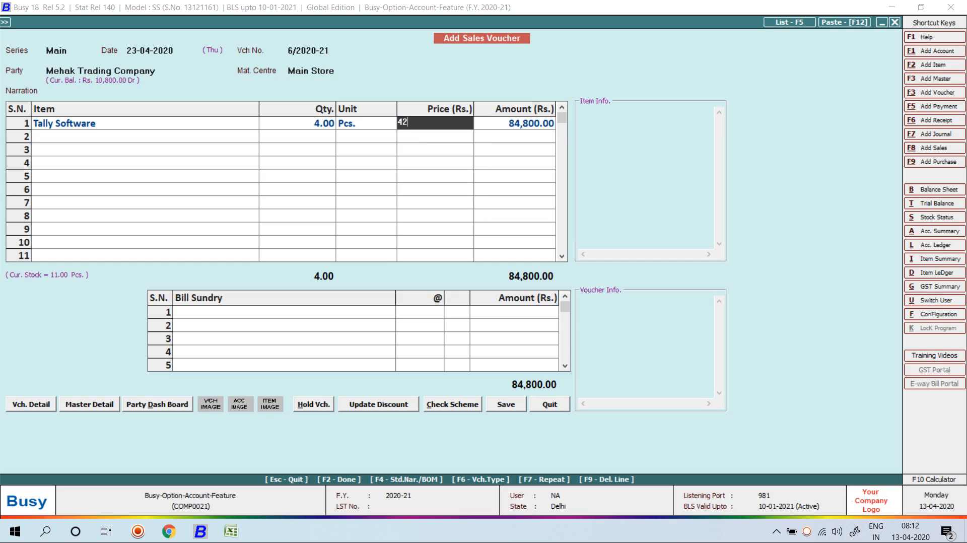
pyautogui.press('Return')
pyautogui.press('Return')
pyautogui.press('Return')
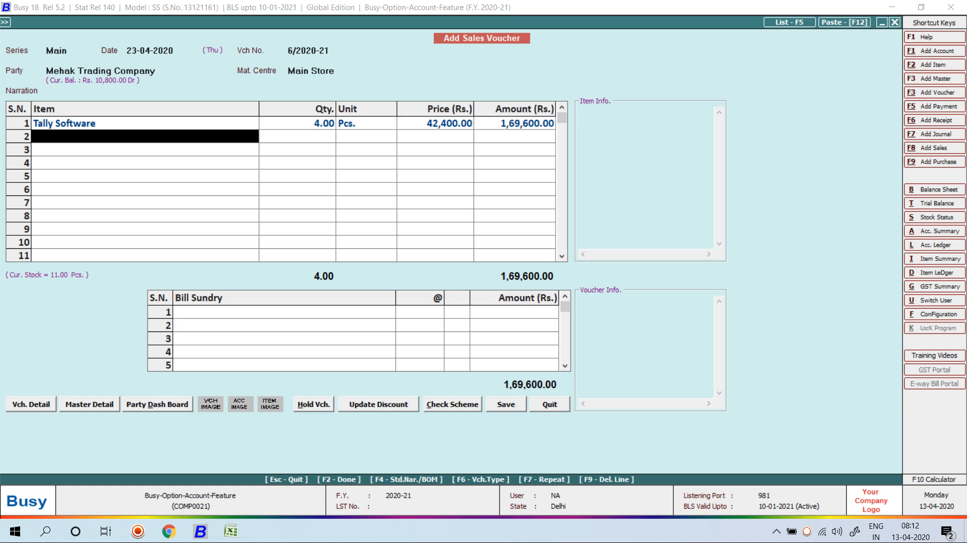
# Adjust the full Rs. 1,69,600 sale amount against Mehak Trading Company's reference 6/2020-21, due 30-04-2020.
pyautogui.press('Return')
pyautogui.press('Return')
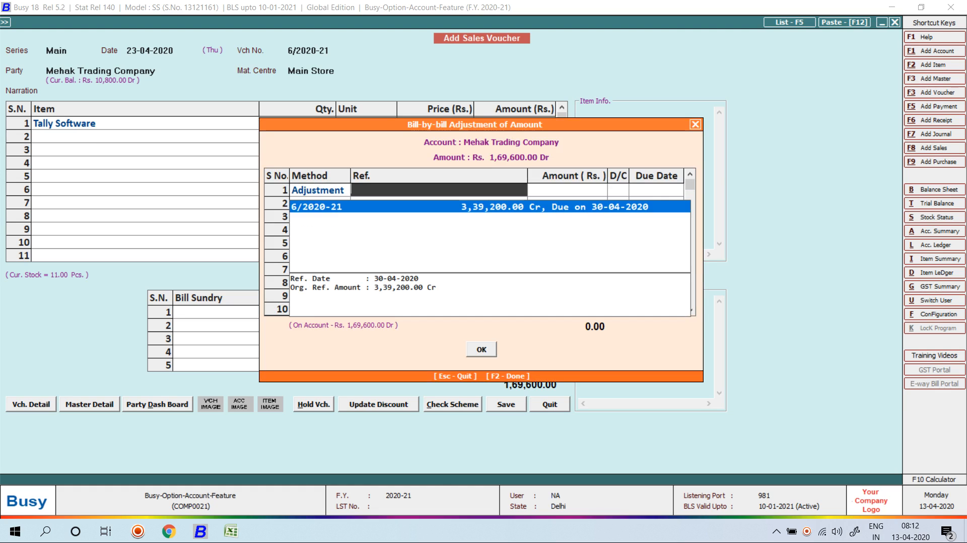
pyautogui.press('Return')
pyautogui.press('Return')
pyautogui.press('Left')
pyautogui.press('Left')
pyautogui.press('Left')
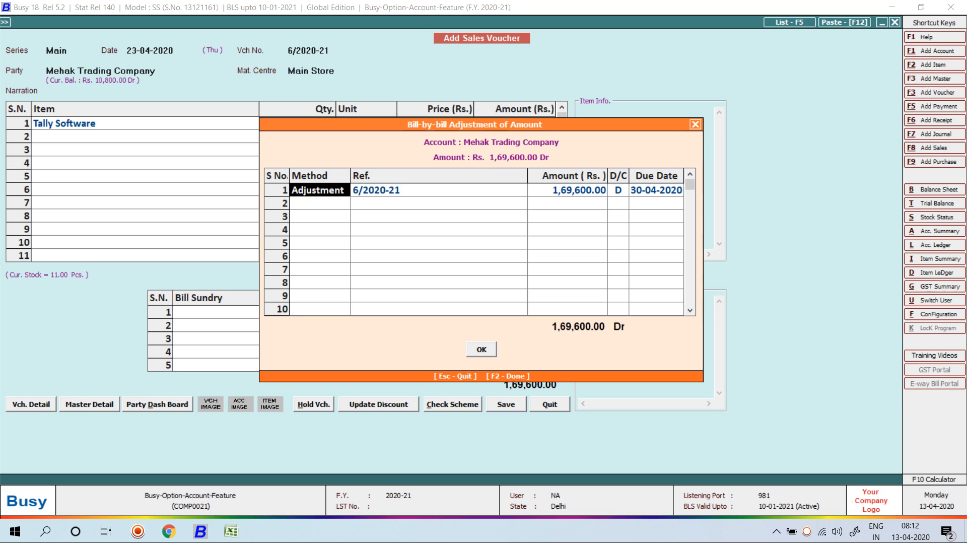
pyautogui.press('Return')
pyautogui.press('Return')
pyautogui.press('Return')
pyautogui.press('Return')
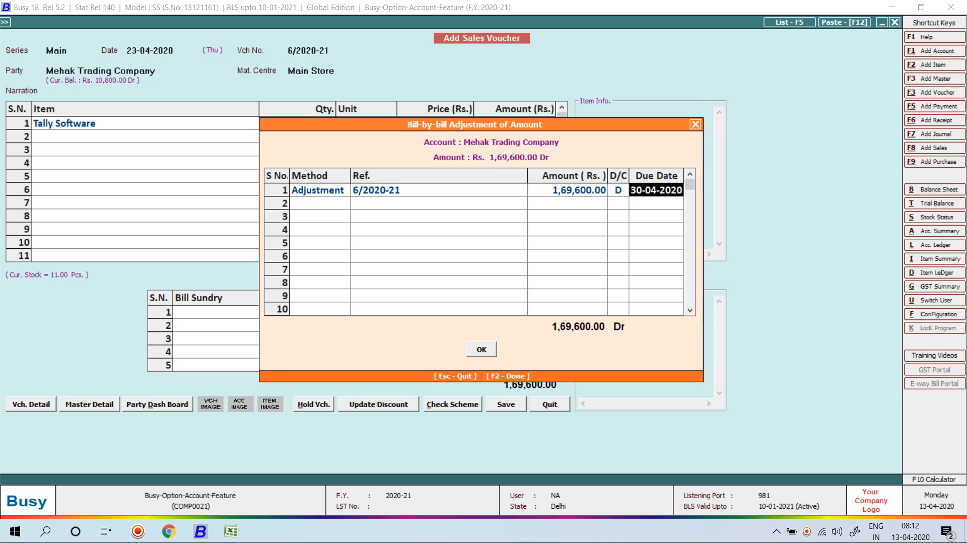
# Save the sales voucher without printing the invoice and close the entry form.
pyautogui.press('Return')
pyautogui.press('Return')
pyautogui.press('Return')
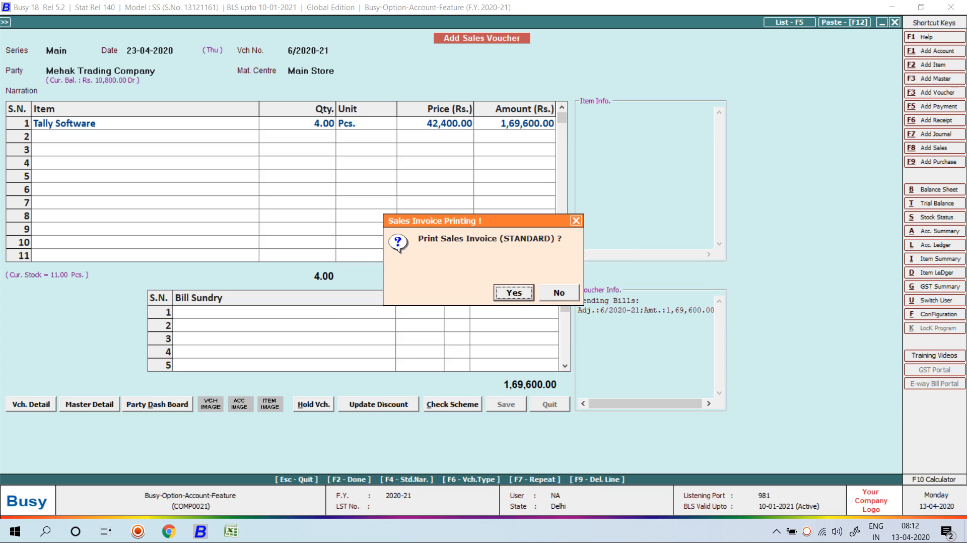
pyautogui.press('Escape')
pyautogui.press('Escape')
pyautogui.press('Escape')
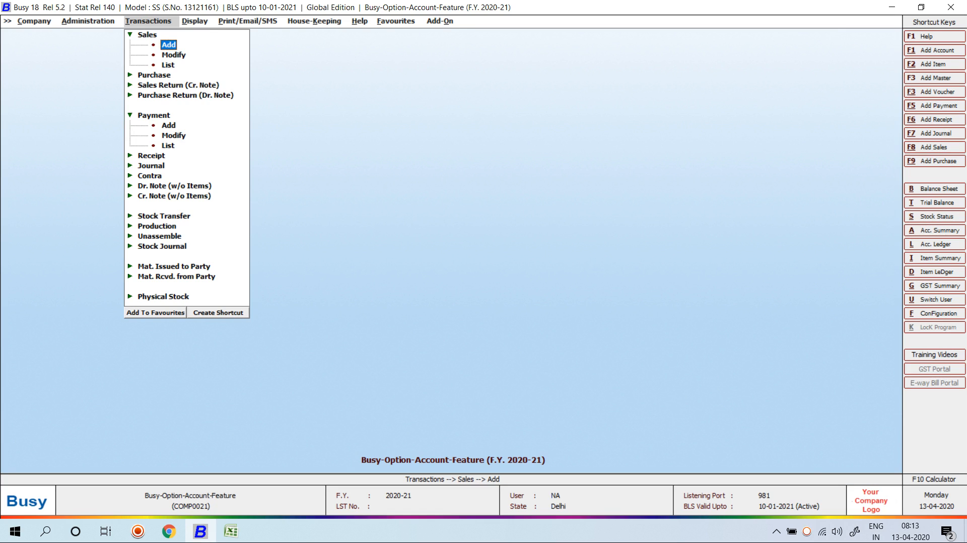
# Open the Bills Summary report options for one account.
pyautogui.press('Right')
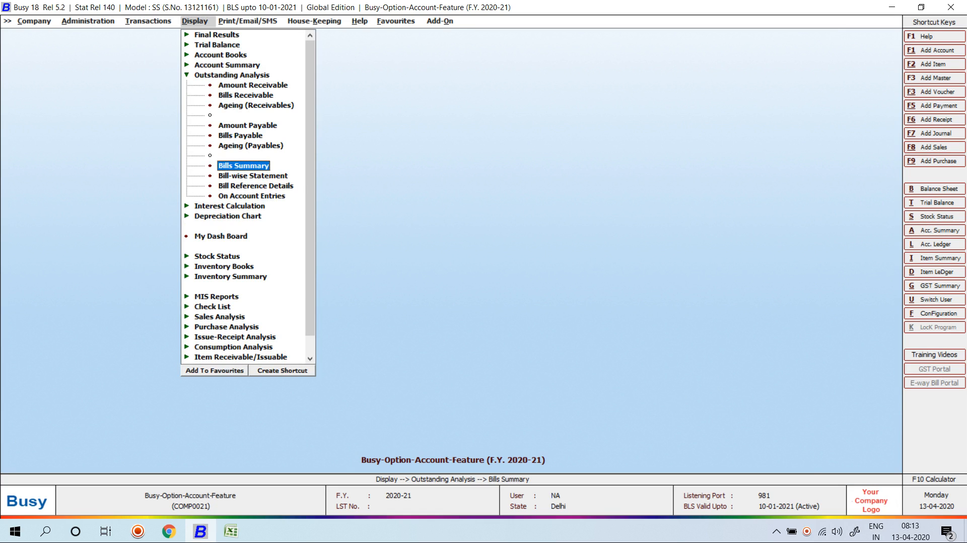
pyautogui.press('Return')
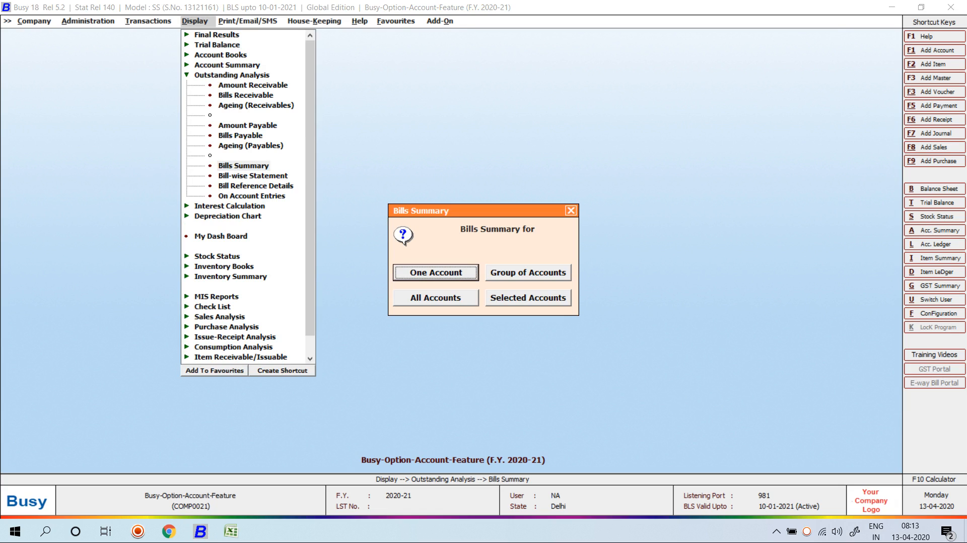
pyautogui.press('Return')
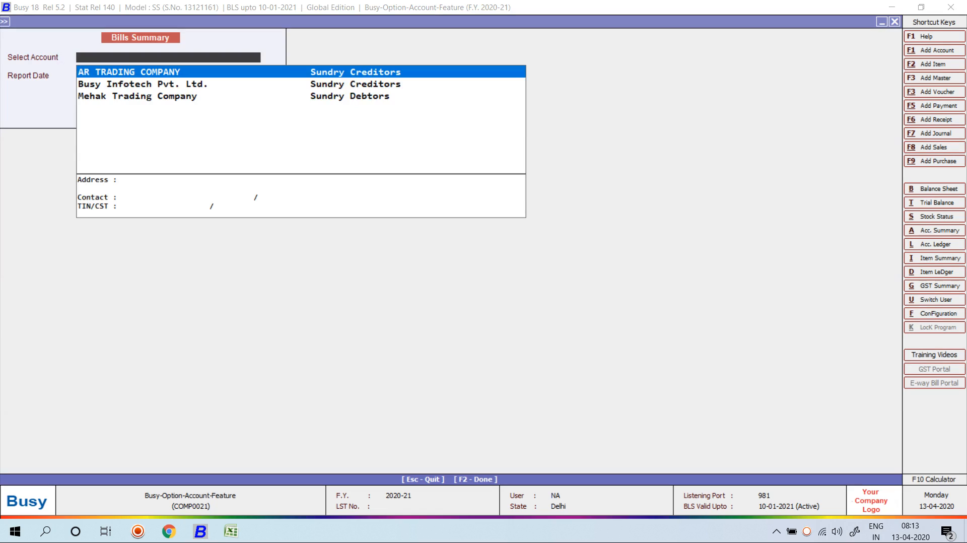
# Generate the Bills Summary report for AR TRADING COMPANY.
pyautogui.press('Return')
pyautogui.press('Return')
pyautogui.press('Return')
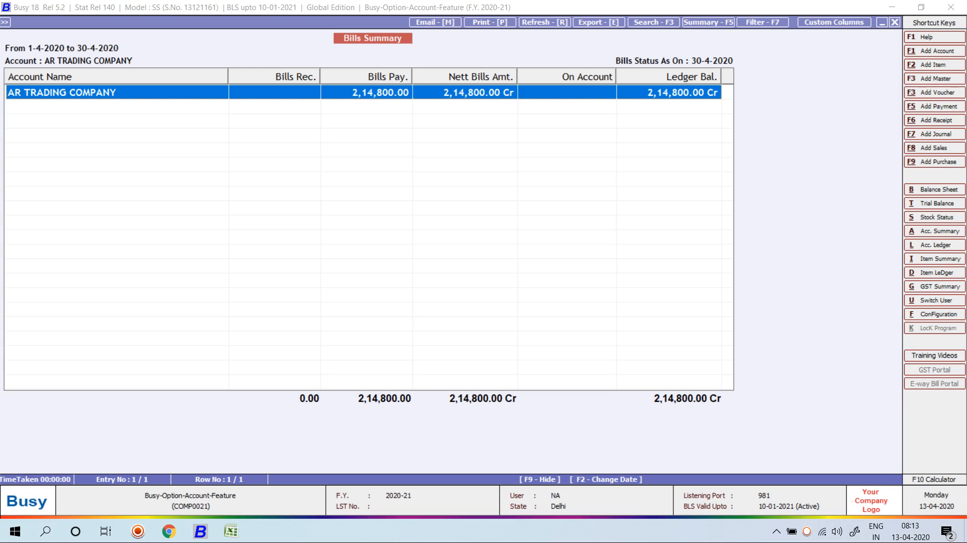
# View the account ledger and the on-account entries of AR TRADING COMPANY from the summary, and close the report.
pyautogui.press('Return')
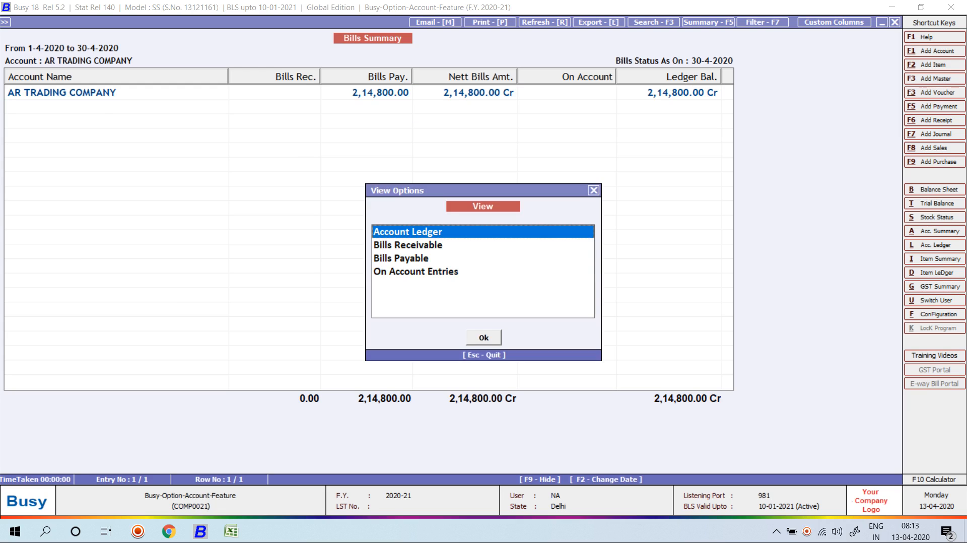
pyautogui.press('Return')
pyautogui.press('Escape')
pyautogui.press('Down')
pyautogui.press('Down')
pyautogui.press('Down')
pyautogui.press('Return')
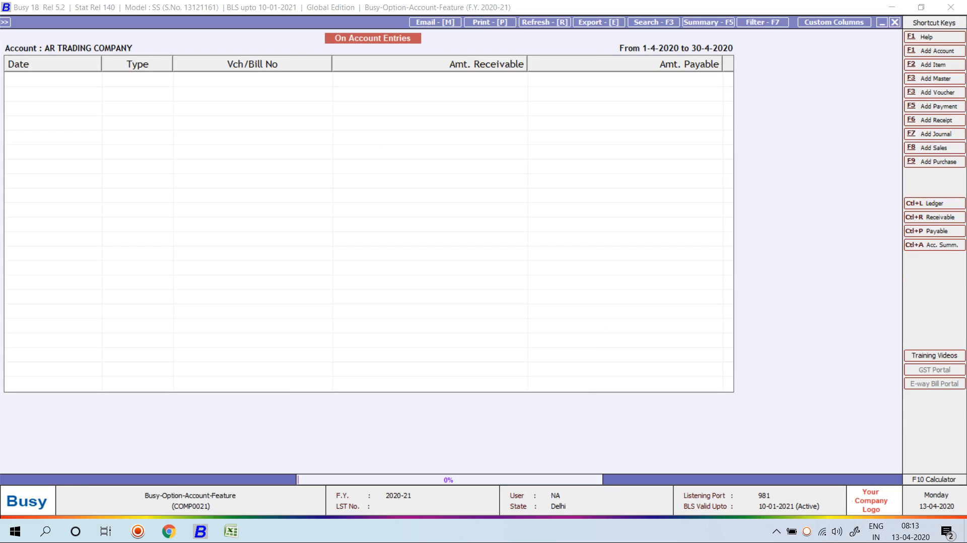
pyautogui.press('Escape')
pyautogui.press('Escape')
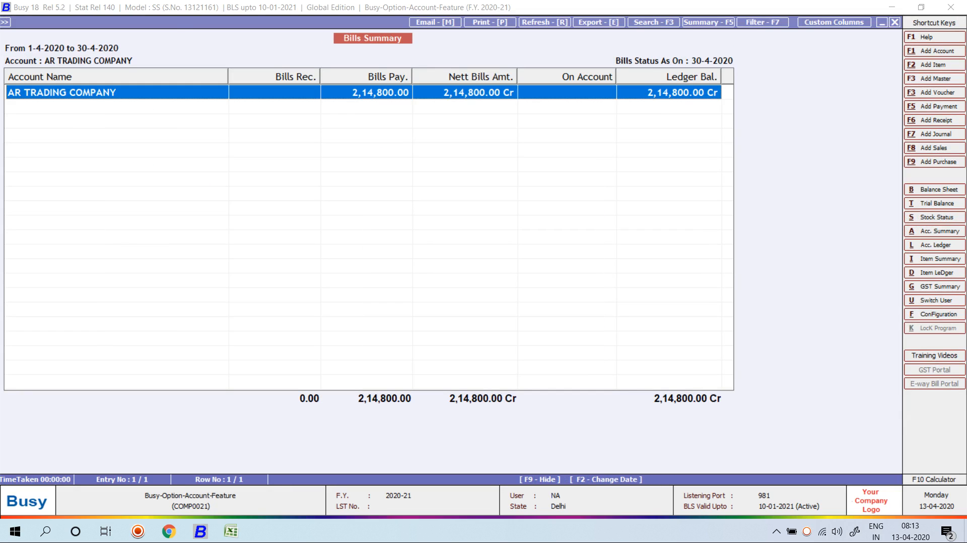
pyautogui.press('Escape')
pyautogui.press('Escape')
pyautogui.press('Escape')
# Generate the Bill-wise Statement for Mehak Trading Company and look through its listed bills.
pyautogui.press('Down')
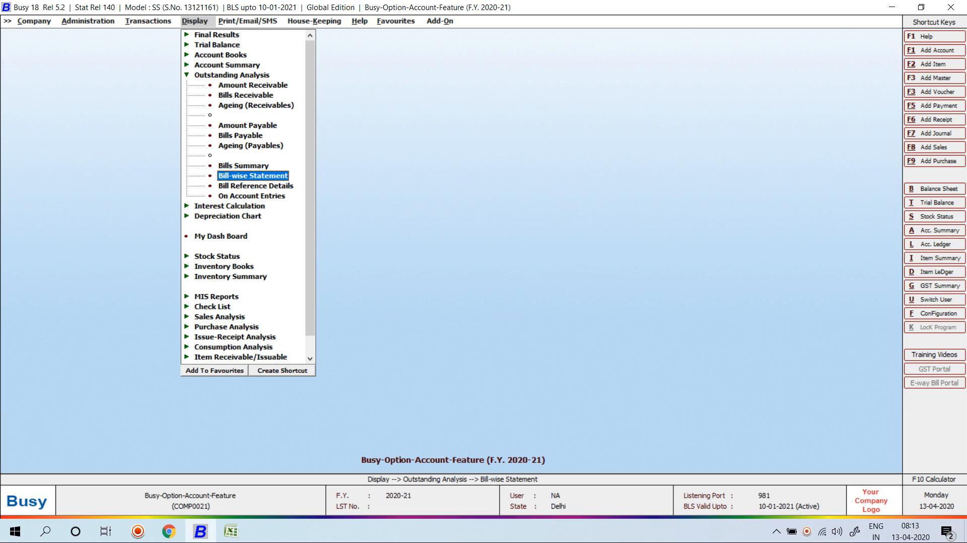
pyautogui.press('Return')
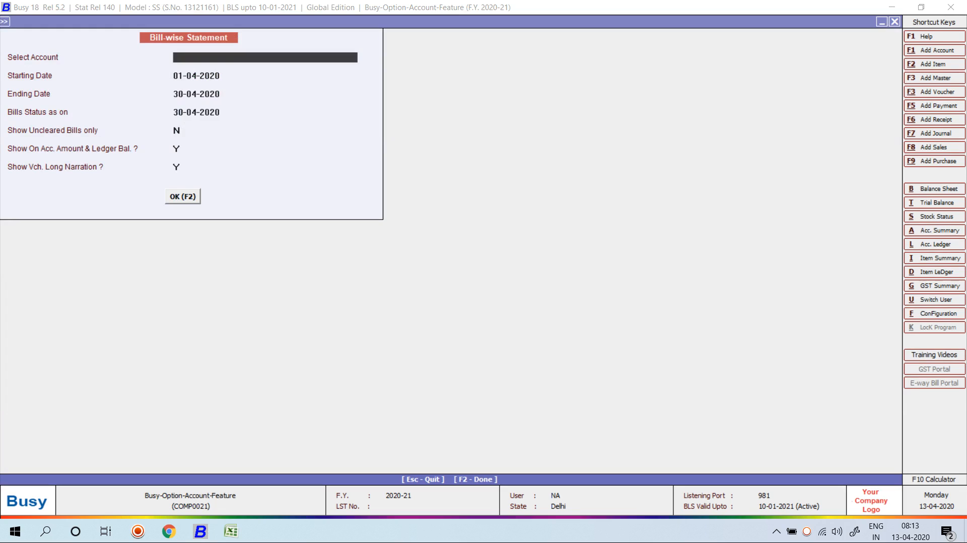
pyautogui.press('Down')
pyautogui.press('Down')
pyautogui.press('Return')
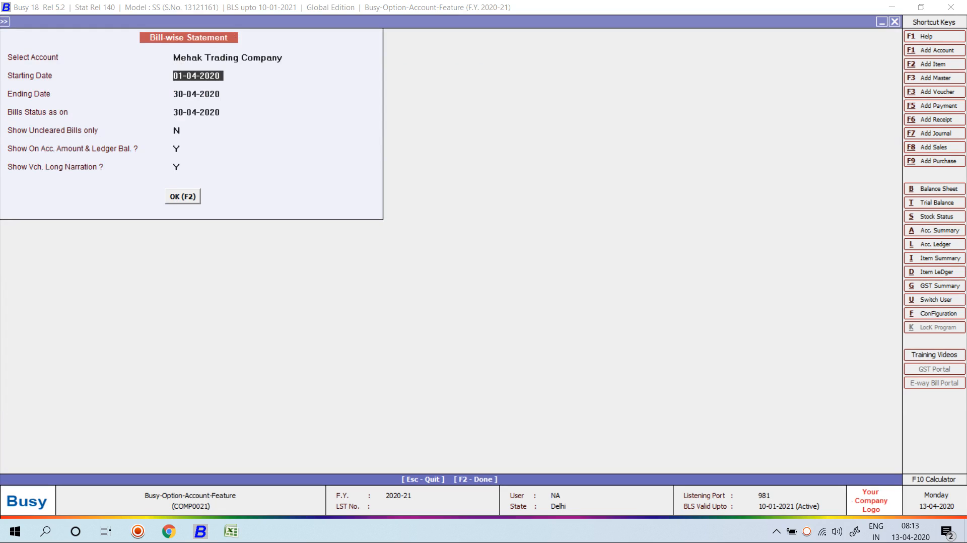
pyautogui.press('F2')
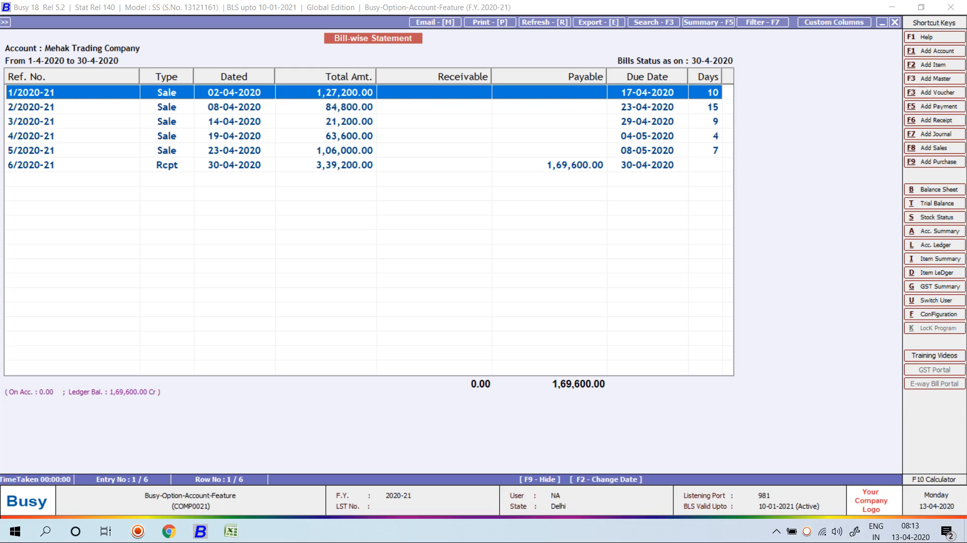
pyautogui.press('End')
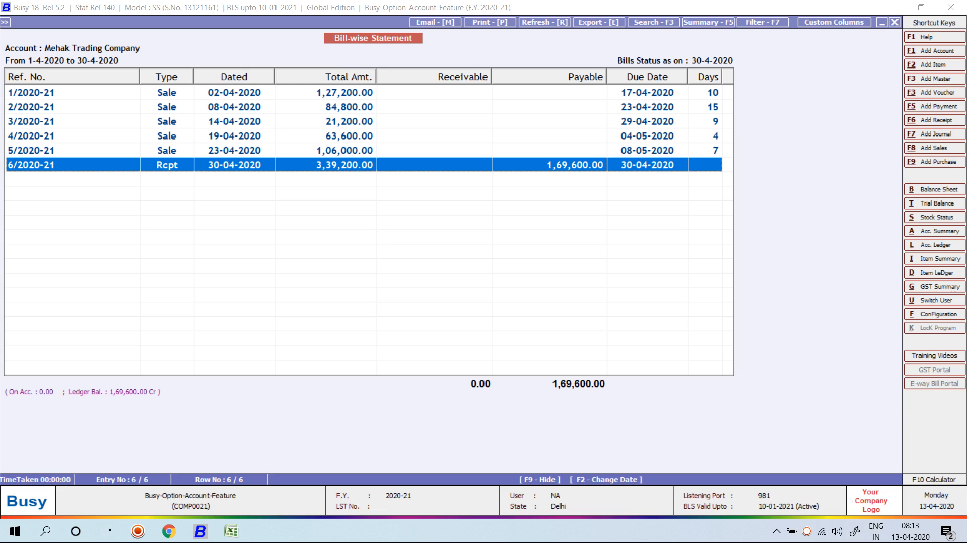
pyautogui.press('Up')
pyautogui.press('Up')
pyautogui.press('Up')
pyautogui.press('Up')
pyautogui.press('Up')
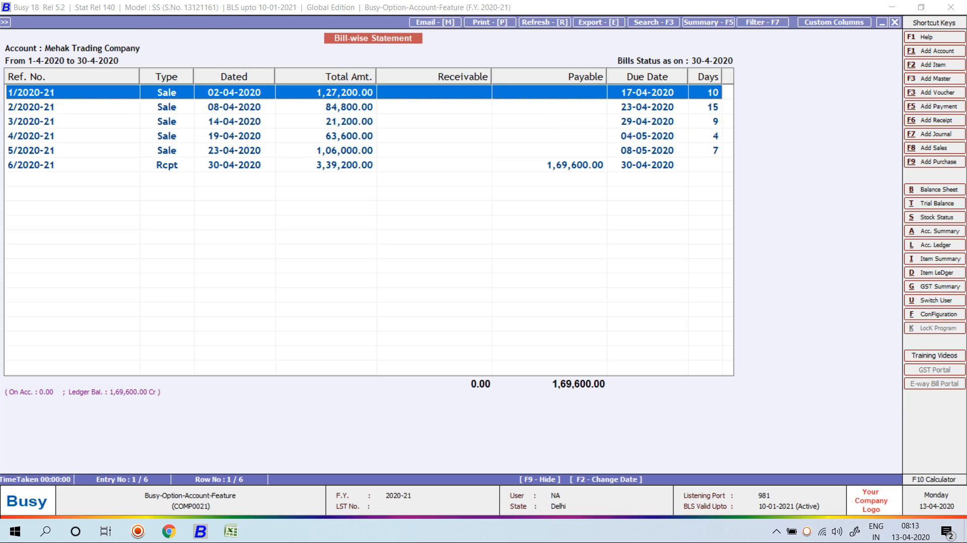
pyautogui.press('Escape')
# Generate the Bill-wise Statement for AR TRADING COMPANY and go through its purchase bills.
pyautogui.press('Return')
pyautogui.press('Return')
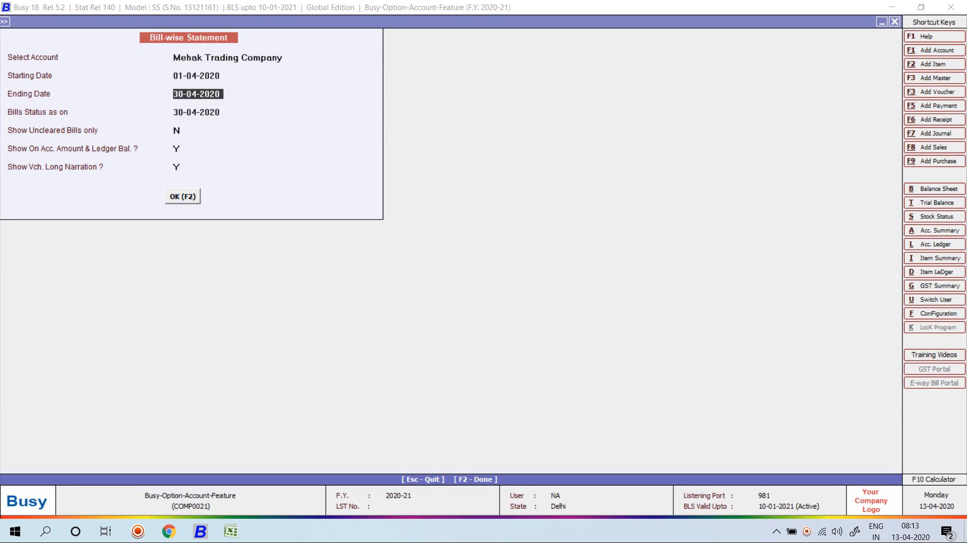
pyautogui.press('Up')
pyautogui.press('Up')
pyautogui.press('Up')
pyautogui.press('Return')
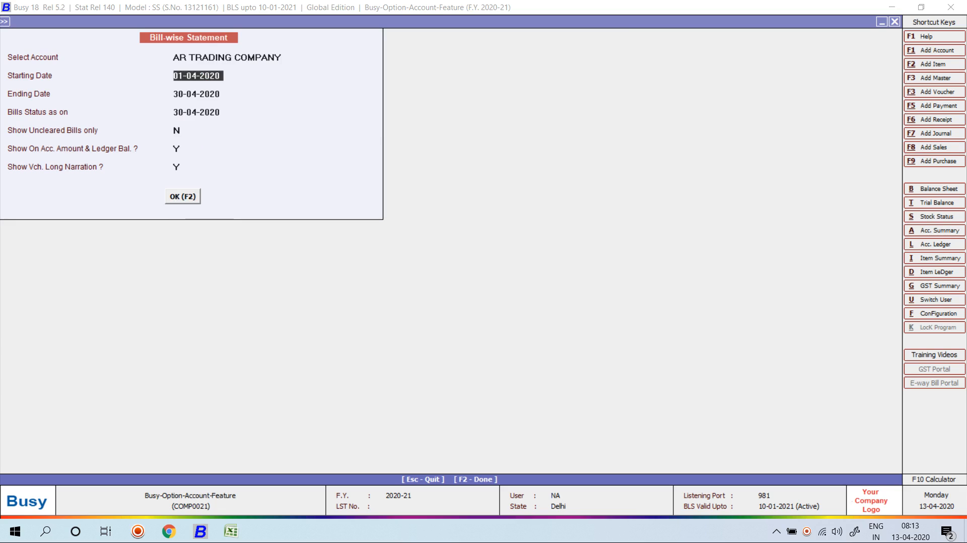
pyautogui.press('F2')
pyautogui.press('Down')
pyautogui.press('Down')
pyautogui.press('Down')
pyautogui.press('Down')
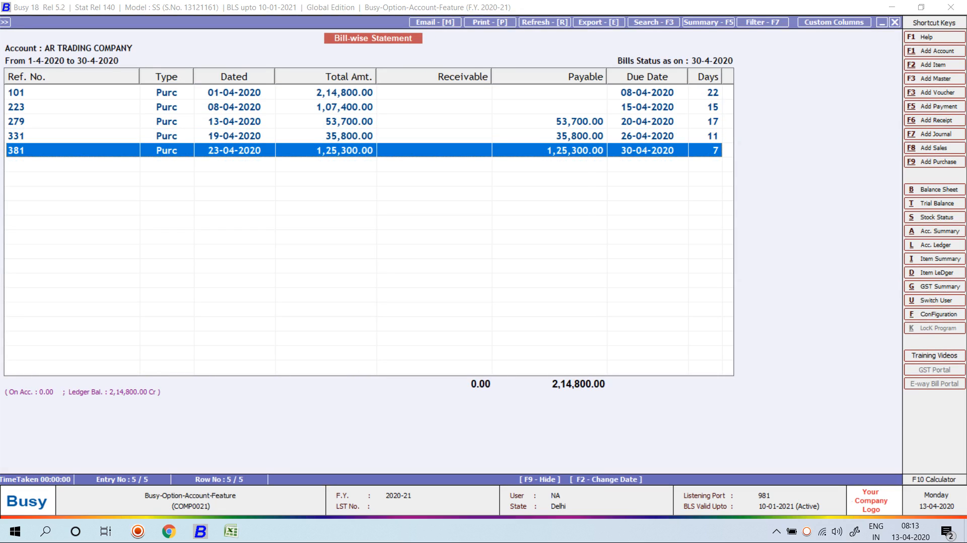
# Highlight the purchase bills 279, 331 and 381 in the statement, and close the report.
pyautogui.press('Up')
pyautogui.press('Up')
pyautogui.hotkey('shift', 'Down')
pyautogui.hotkey('shift', 'Down')
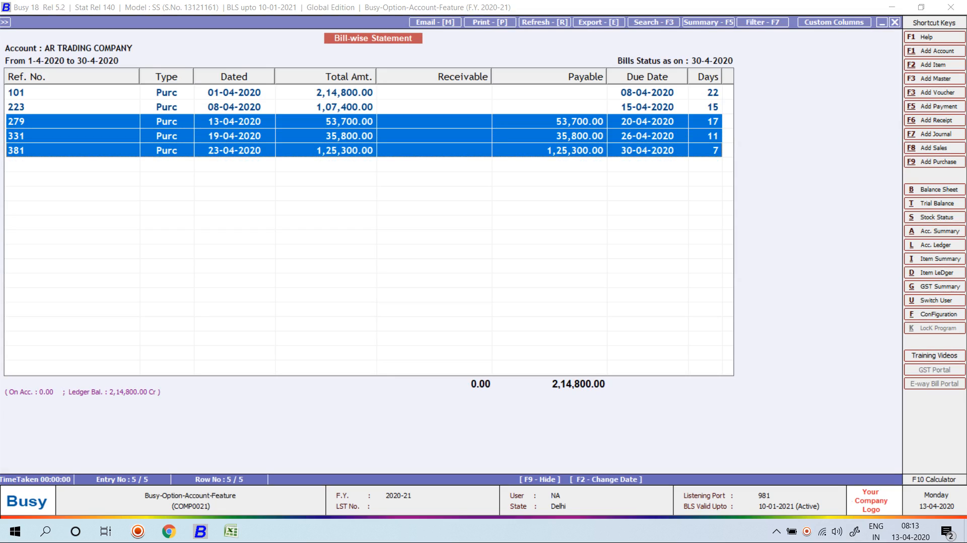
pyautogui.press('Escape')
pyautogui.press('Escape')
pyautogui.press('Escape')
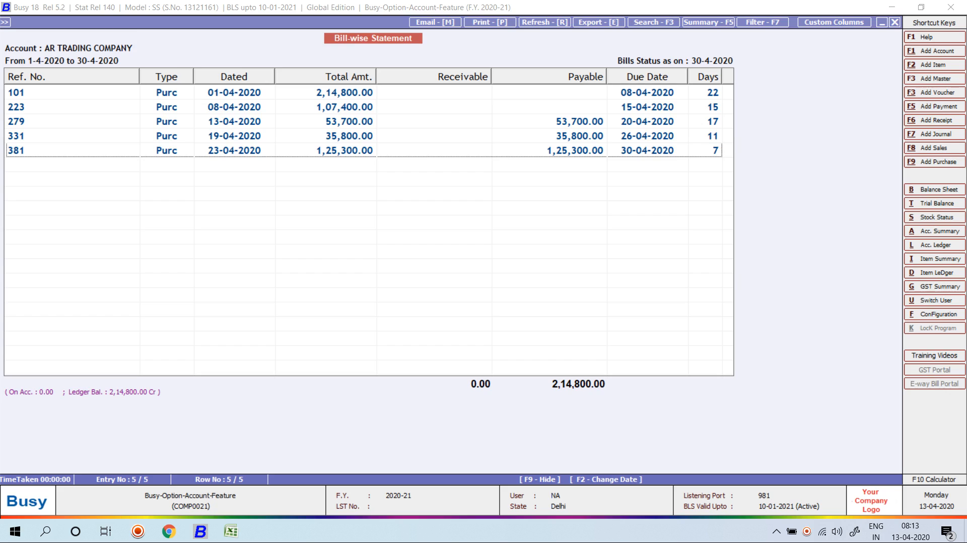
# View the Bill Reference Details for reference number 1/2020-20 without limiting the report to a single account.
pyautogui.press('Down')
pyautogui.press('Return')
pyautogui.press('Return')
pyautogui.write('1/201')
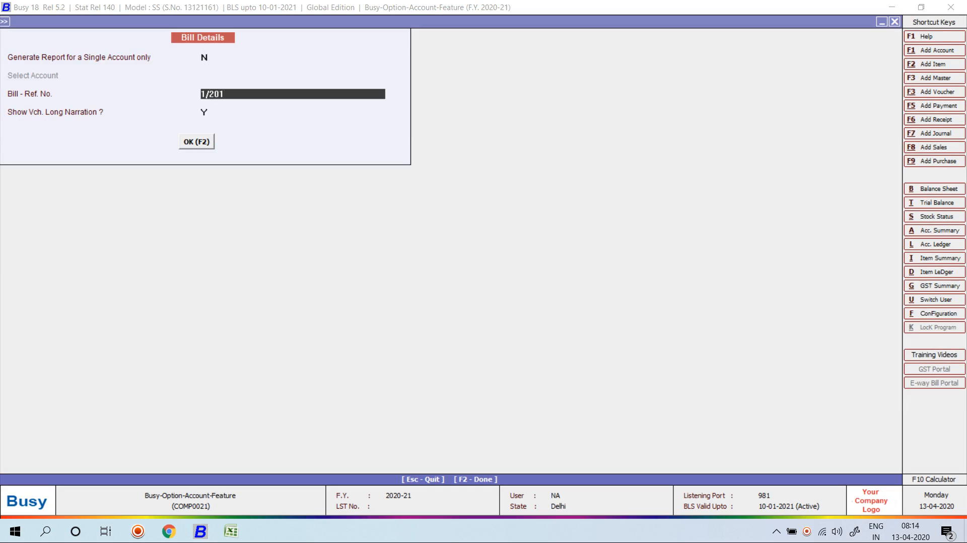
pyautogui.press('BackSpace')
pyautogui.write('20-20')
pyautogui.press('Return')
pyautogui.press('Return')
pyautogui.press('Return')
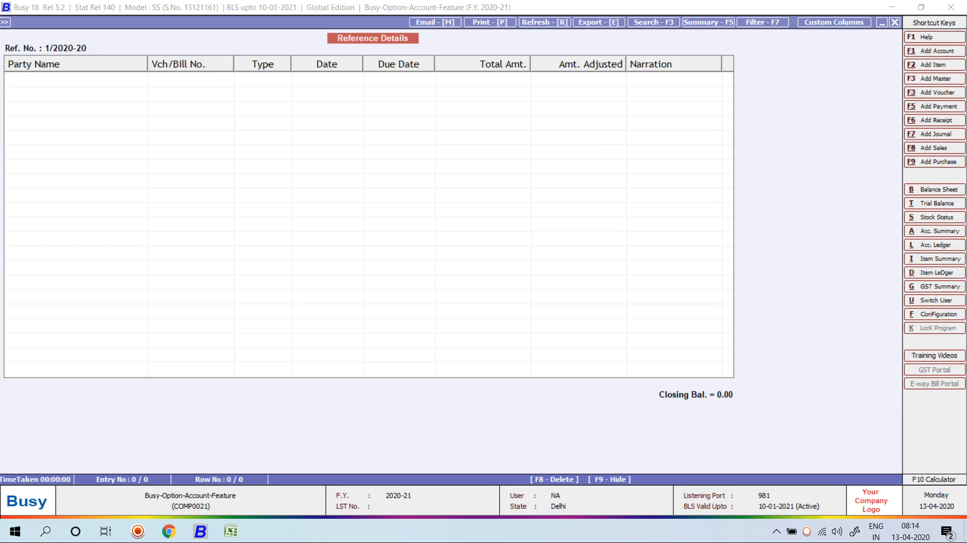
pyautogui.press('Escape')
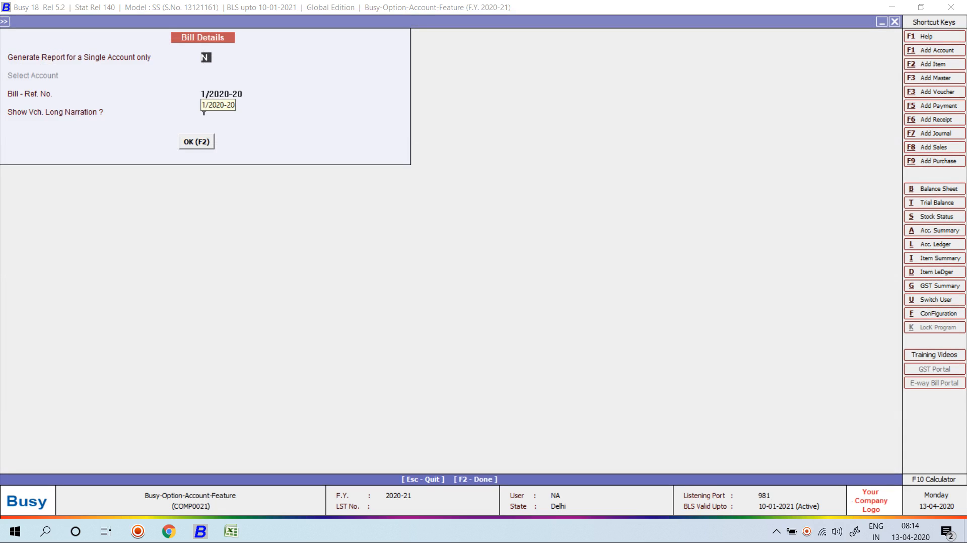
pyautogui.press('Return')
pyautogui.press('Return')
pyautogui.press('Up')
pyautogui.press('Escape')
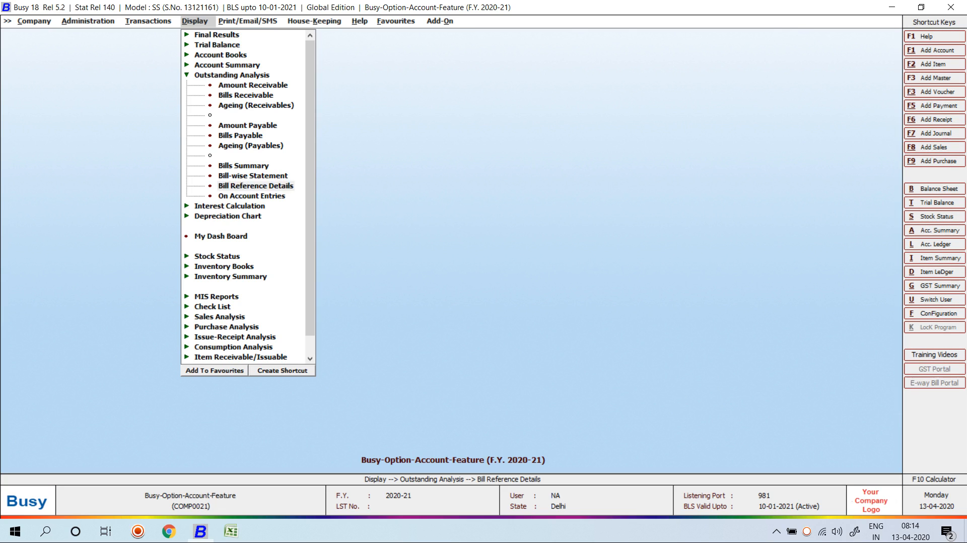
# Reopen the Bill-wise Statement for AR TRADING COMPANY to look up a bill reference number.
pyautogui.press('Return')
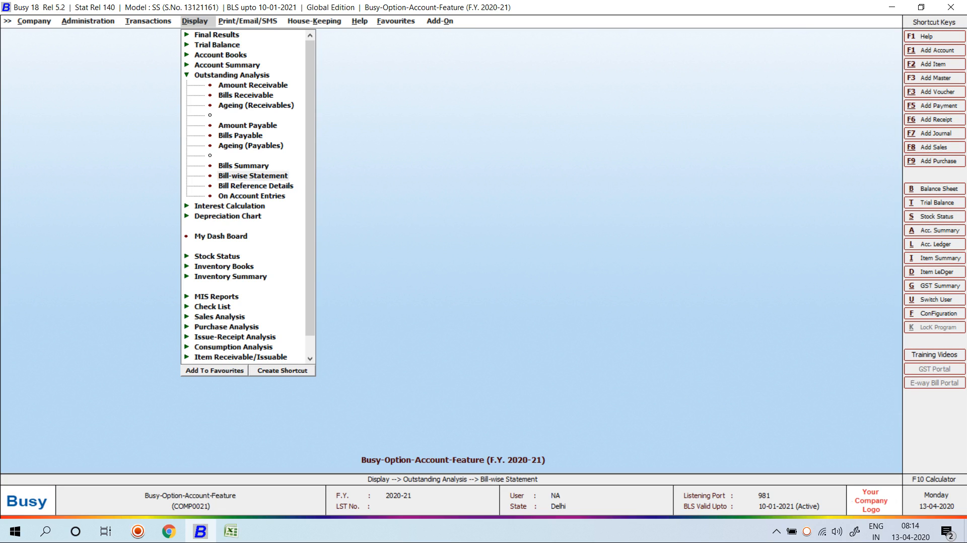
pyautogui.press('Return')
pyautogui.press('Escape')
pyautogui.press('Return')
pyautogui.press('Return')
pyautogui.press('Return')
pyautogui.press('F2')
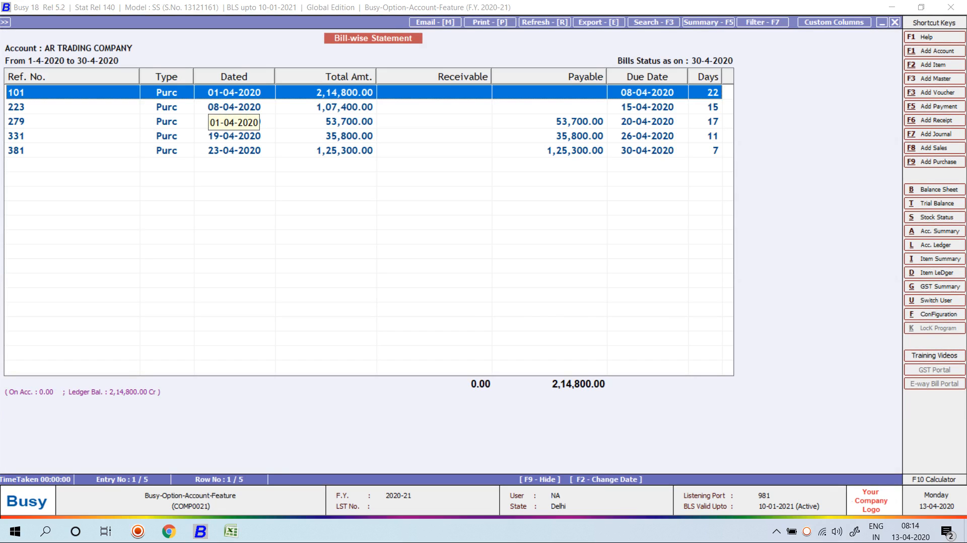
pyautogui.press('Escape')
pyautogui.press('Escape')
# View the Bill Reference Details for reference number 101 and examine the payments adjusted against it.
pyautogui.press('Down')
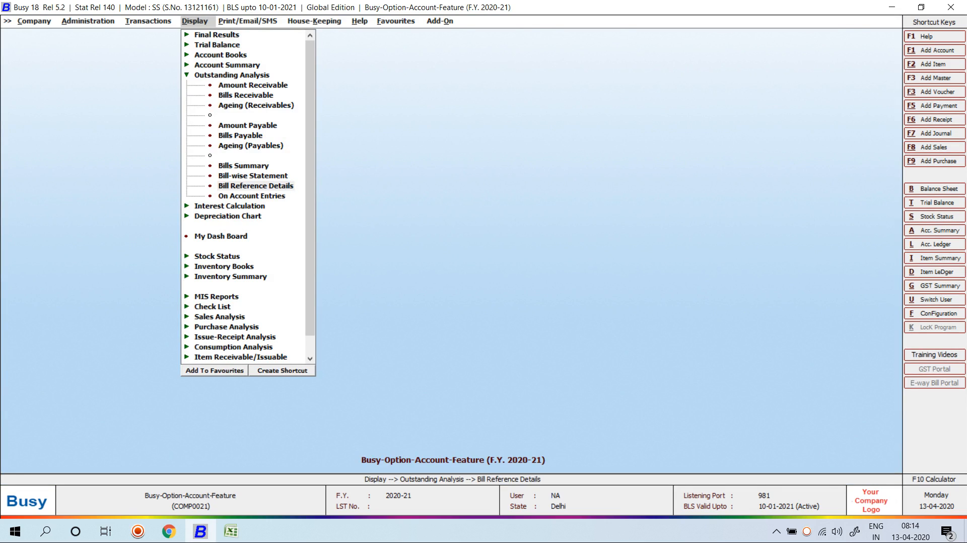
pyautogui.press('Return')
pyautogui.press('Return')
pyautogui.write('101')
pyautogui.press('Return')
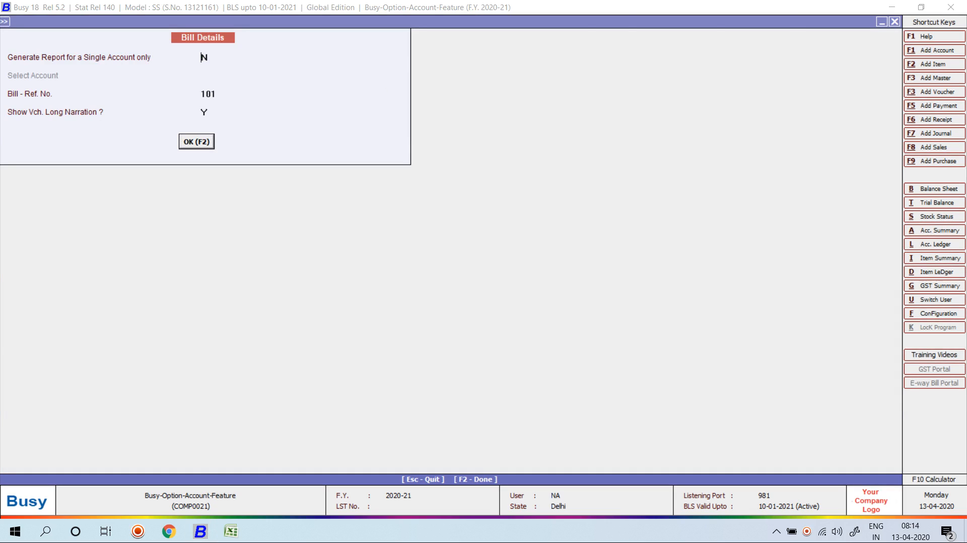
pyautogui.press('Return')
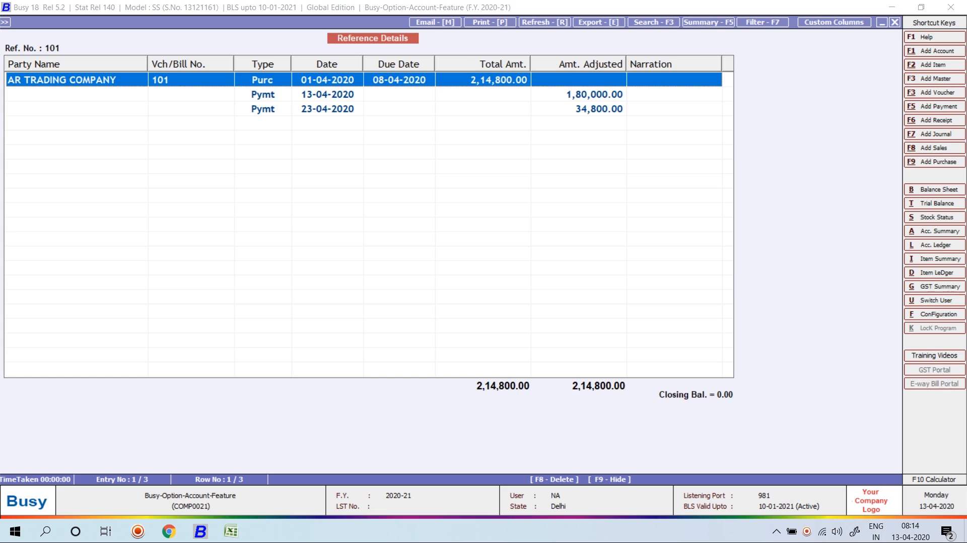
pyautogui.click(329, 95)
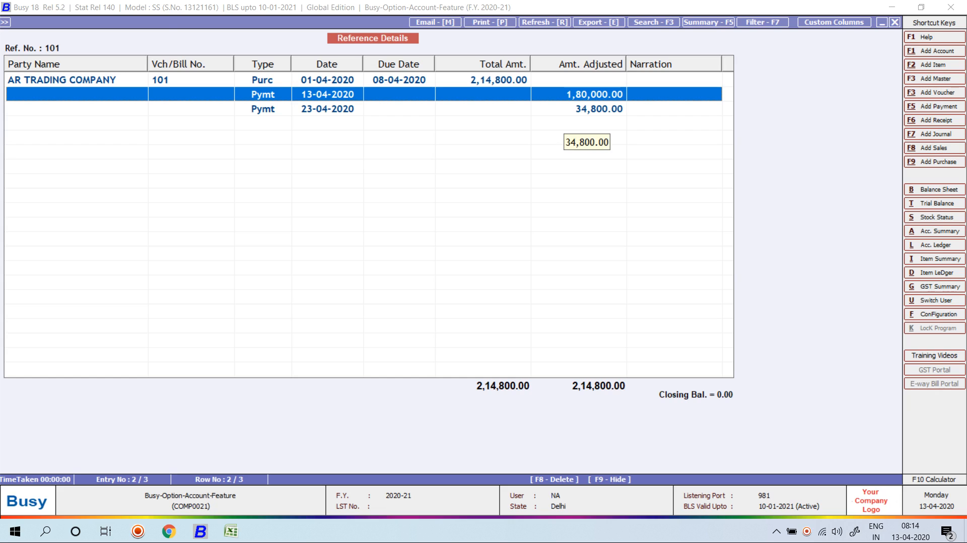
pyautogui.press('Escape')
pyautogui.press('Escape')
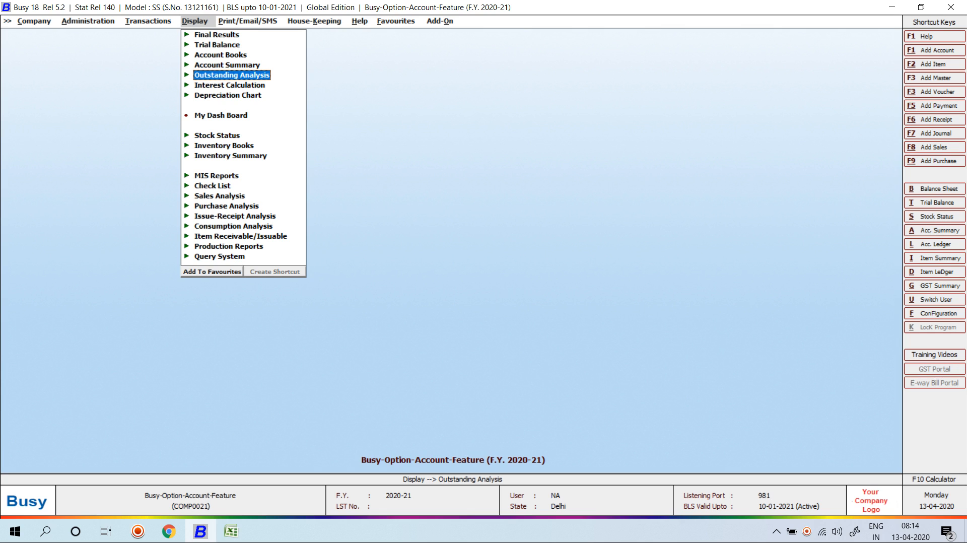
# Enable grouping of references in the Bill-by-bill Details configuration of the company's Accounts features.
pyautogui.press('Left')
pyautogui.press('Left')
pyautogui.press('Escape')
pyautogui.press('Escape')
pyautogui.press('Return')
pyautogui.press('Return')
pyautogui.press('Down')
pyautogui.press('Down')
pyautogui.press('Down')
pyautogui.press('Return')
pyautogui.press('Tab')
pyautogui.press('Return')
pyautogui.press('space')
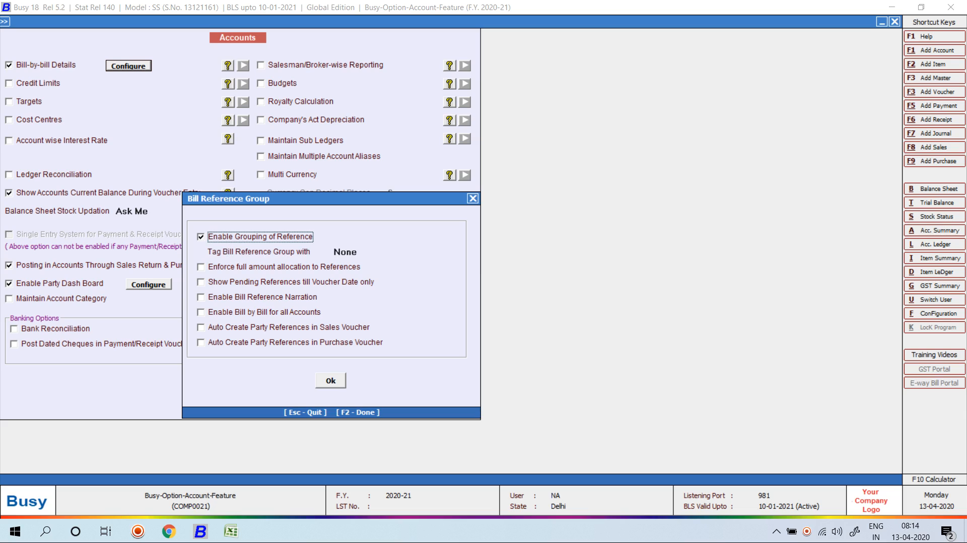
pyautogui.press('Tab')
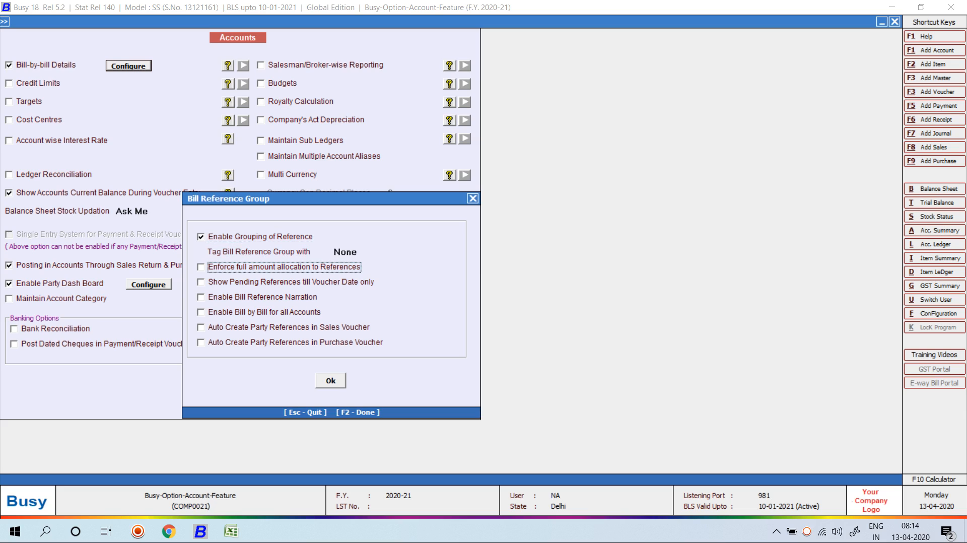
# Tag the bill reference group with Item Group and save the Accounts feature settings.
pyautogui.click(347, 251)
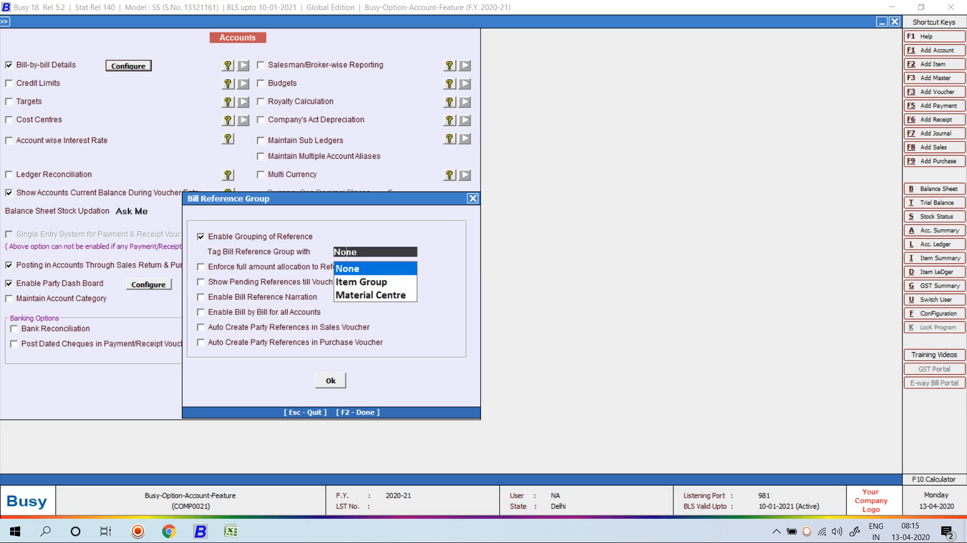
pyautogui.click(361, 282)
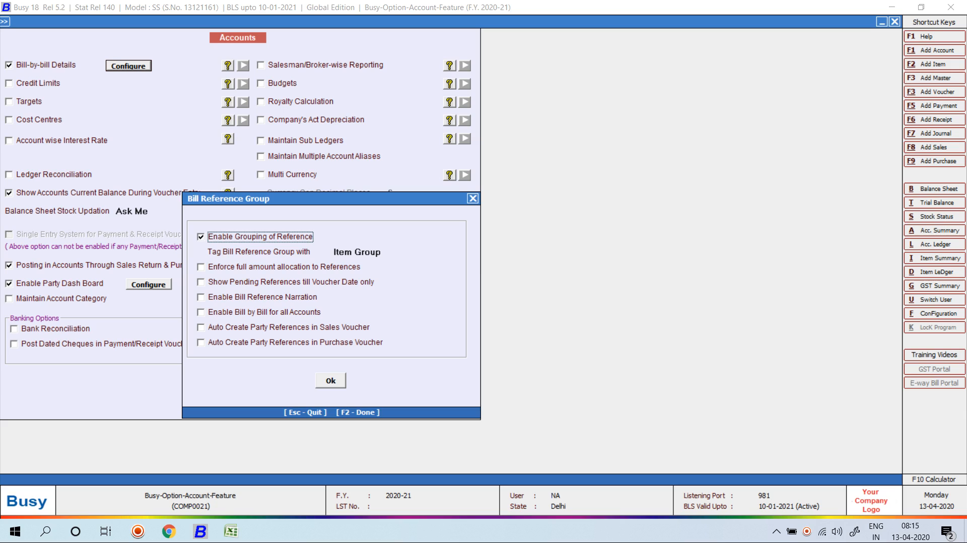
pyautogui.press('F2')
pyautogui.press('F2')
pyautogui.press('Return')
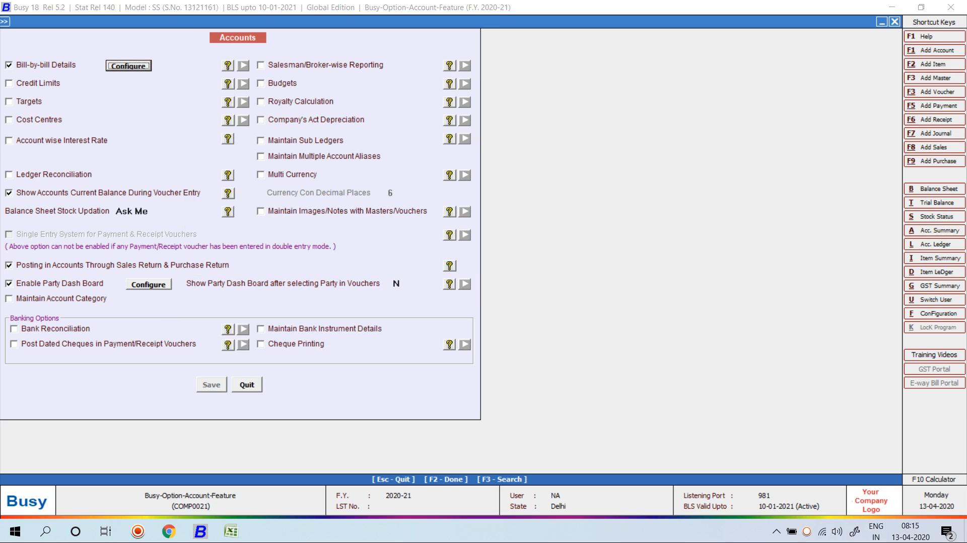
pyautogui.press('Escape')
pyautogui.press('Escape')
pyautogui.press('Escape')
# Start a new item master named "Tally Software Golden Version", using the same print name.
pyautogui.press('Up')
pyautogui.press('Return')
pyautogui.press('Down')
pyautogui.press('Down')
pyautogui.press('Down')
pyautogui.press('Down')
pyautogui.press('Return')
pyautogui.press('Return')
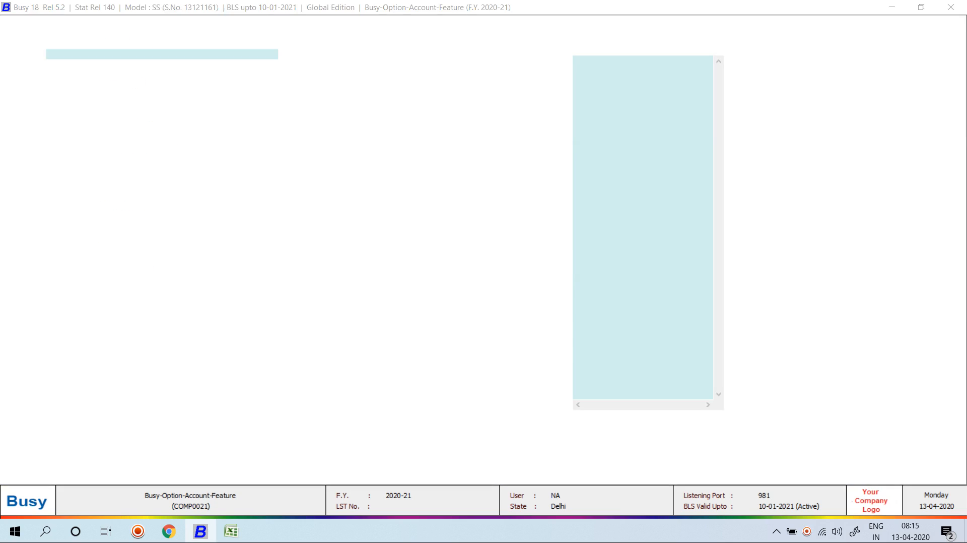
pyautogui.write('Tally')
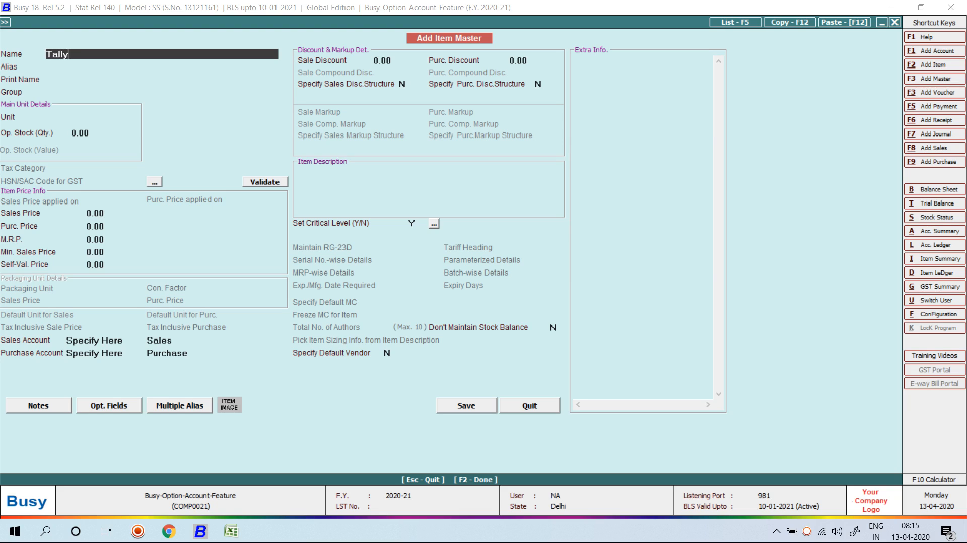
pyautogui.write(' Software Golden Version')
pyautogui.press('Return')
pyautogui.press('Return')
pyautogui.press('Return')
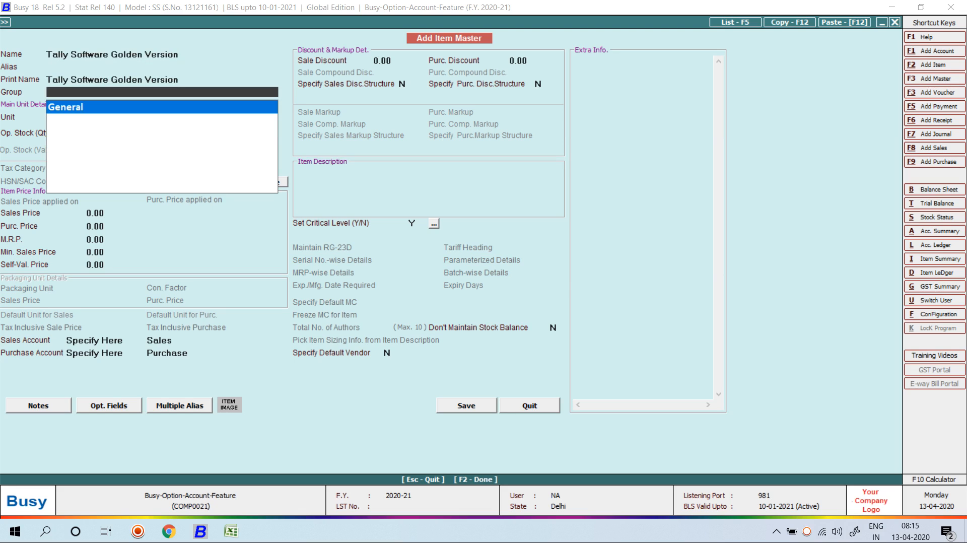
# Create a new item group named "Tally Software" for the item and make it a primary group.
pyautogui.press('F3')
pyautogui.write('tally')
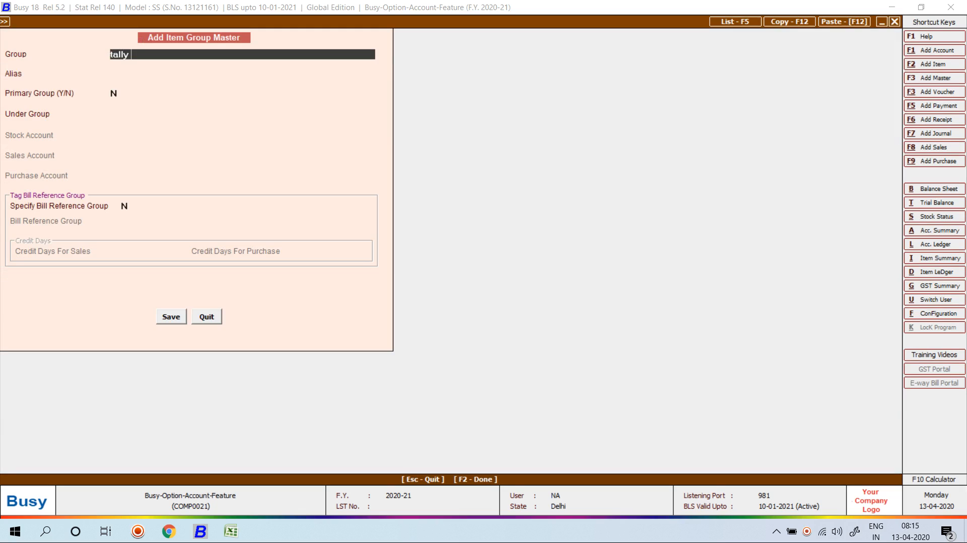
pyautogui.write(' Software')
pyautogui.press('Return')
pyautogui.press('Return')
pyautogui.write('y')
pyautogui.press('Return')
# Enable the bill reference group for the Tally Software item group and tag it with a new reference group named "Tally".
pyautogui.write('y')
pyautogui.press('Return')
pyautogui.press('F3')
pyautogui.write('tally')
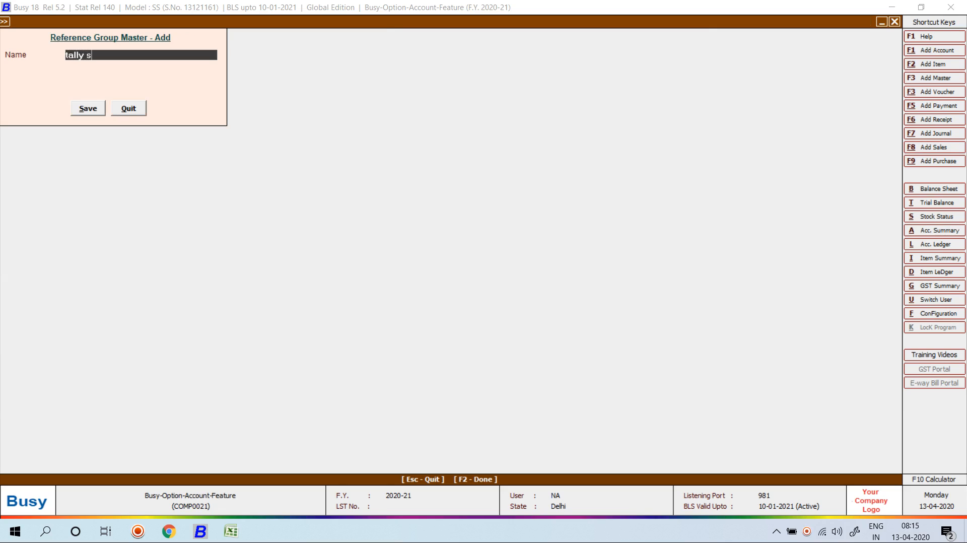
pyautogui.press('Return')
pyautogui.press('Return')
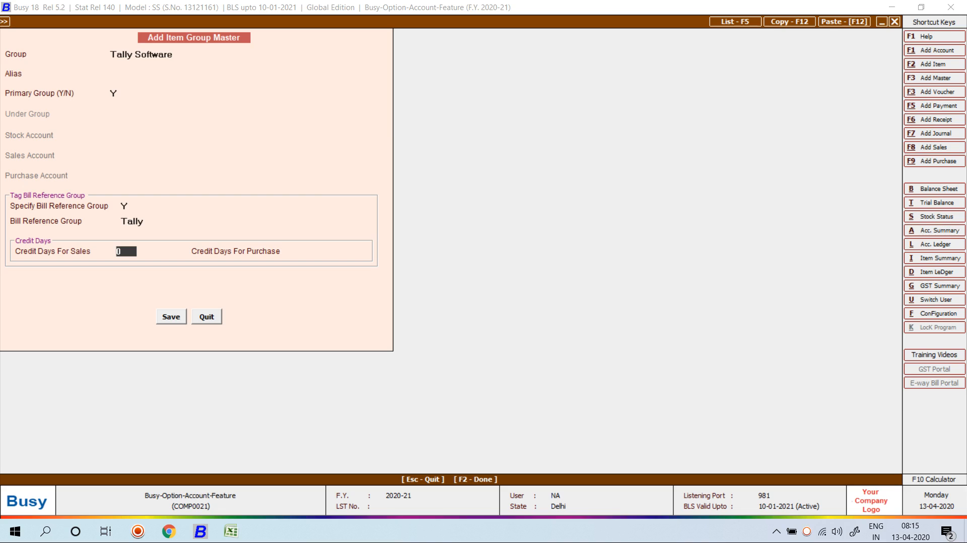
# Set the credit days for both sales and purchase to 15 and save the Tally Software item group.
pyautogui.write('15')
pyautogui.press('Return')
pyautogui.write('15')
pyautogui.press('Return')
pyautogui.press('Return')
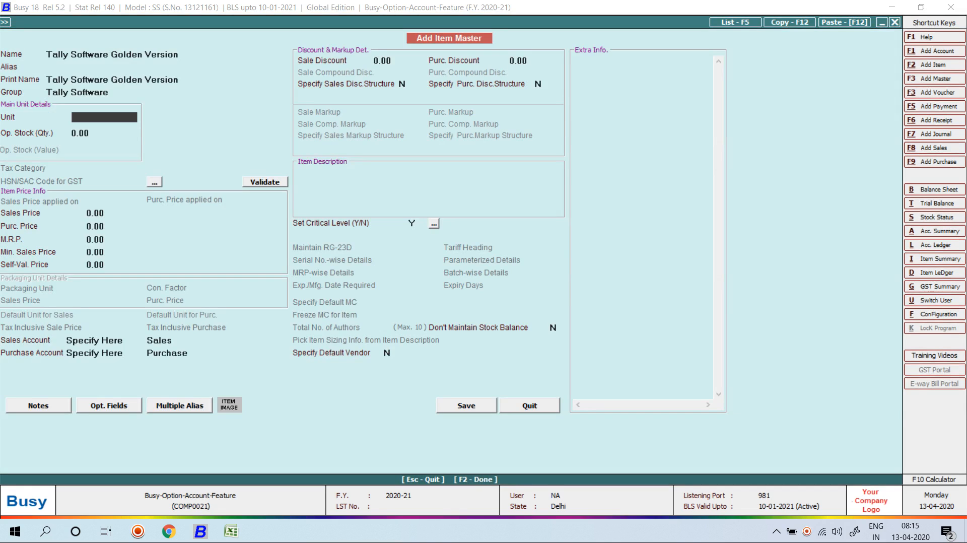
# Set the unit of Tally Software Golden Version to Pcs. and save the item master.
pyautogui.write('Pcs.')
pyautogui.press('Return')
pyautogui.press('F2')
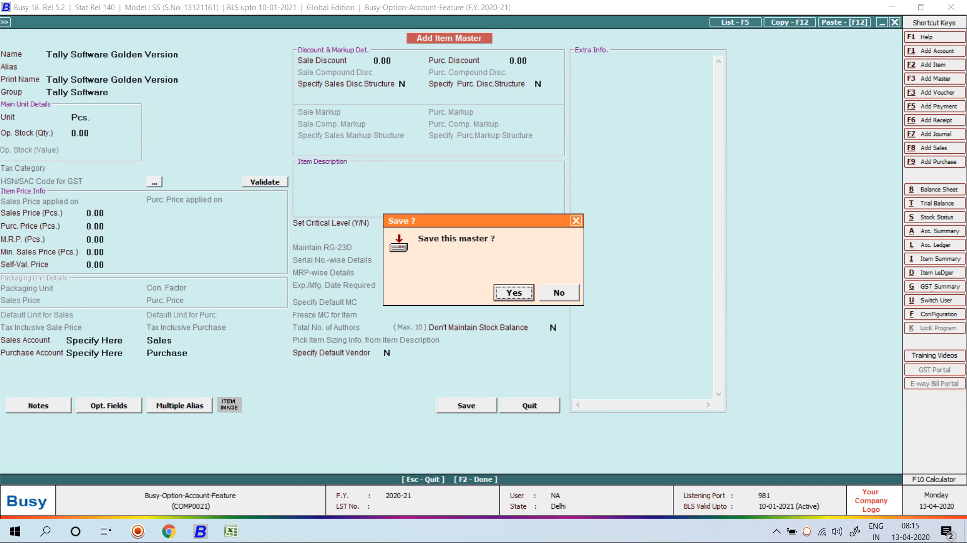
pyautogui.press('Return')
# Start another item master named "Busy Software" with the same print name.
pyautogui.write('busy s')
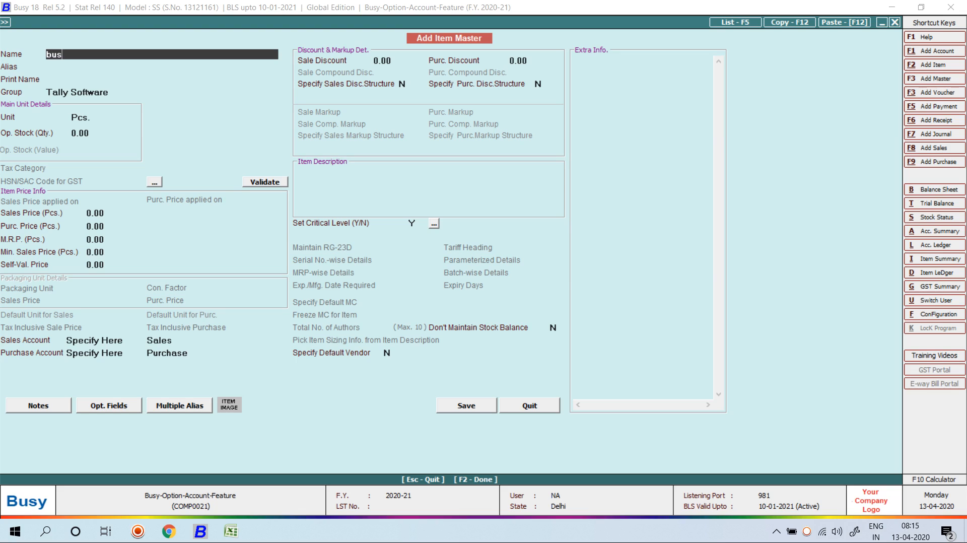
pyautogui.press('BackSpace')
pyautogui.write('oftware')
pyautogui.press('Return')
pyautogui.press('Return')
pyautogui.press('Return')
# Create a new item group named "BUSY SOFTWARE" for the item and make it a primary group.
pyautogui.press('F3')
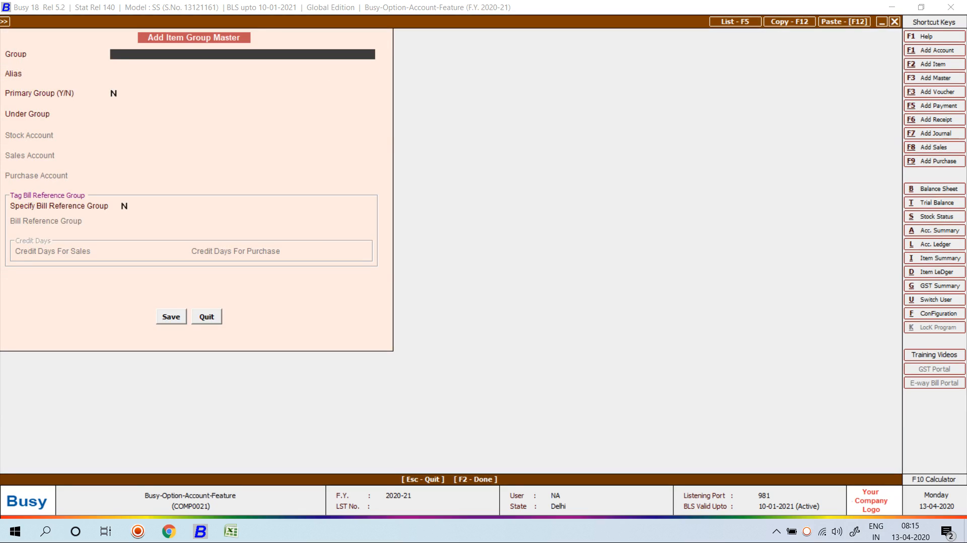
pyautogui.write('nisy')
pyautogui.press('BackSpace')
pyautogui.press('BackSpace')
pyautogui.press('BackSpace')
pyautogui.press('BackSpace')
pyautogui.write('BUSY SOFTWARE')
pyautogui.press('Return')
pyautogui.press('Return')
pyautogui.write('Y')
pyautogui.press('Return')
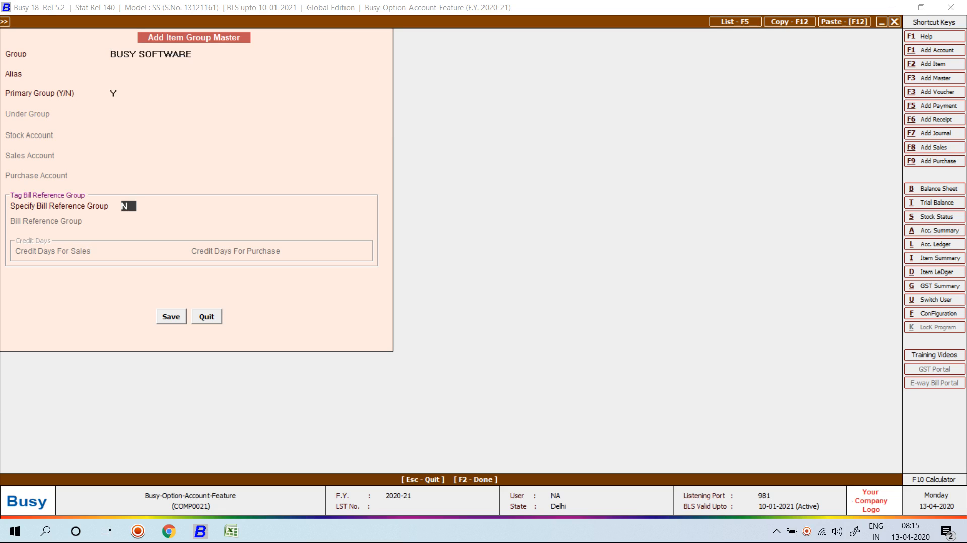
# Enable the bill reference group for the BUSY SOFTWARE item group and tag it with a new reference group named "BUSY".
pyautogui.write('Y')
pyautogui.press('Return')
pyautogui.press('F3')
pyautogui.write('BUSY')
pyautogui.press('Return')
pyautogui.press('Return')
# Set the credit days for both sales and purchase to 15 and save the BUSY SOFTWARE item group.
pyautogui.write('15')
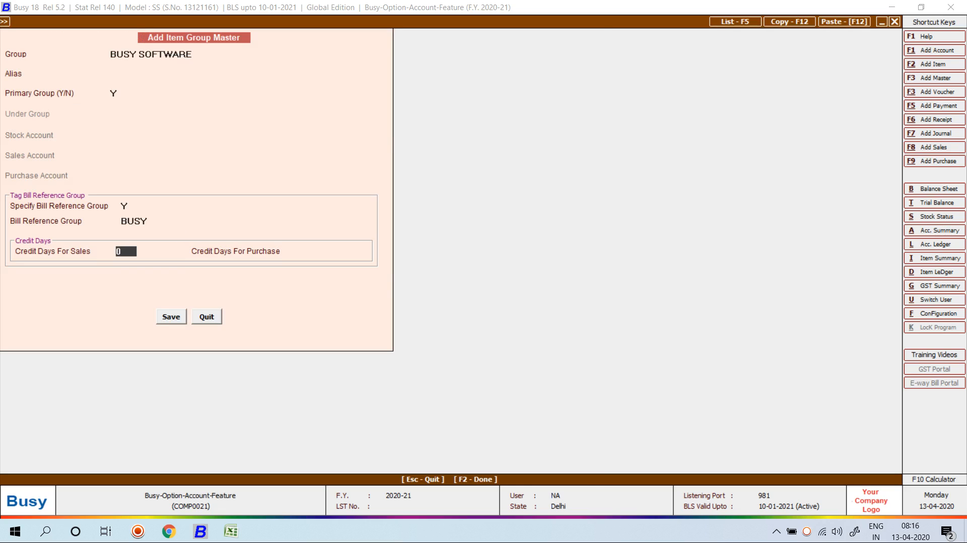
pyautogui.press('Return')
pyautogui.write('15')
pyautogui.press('Return')
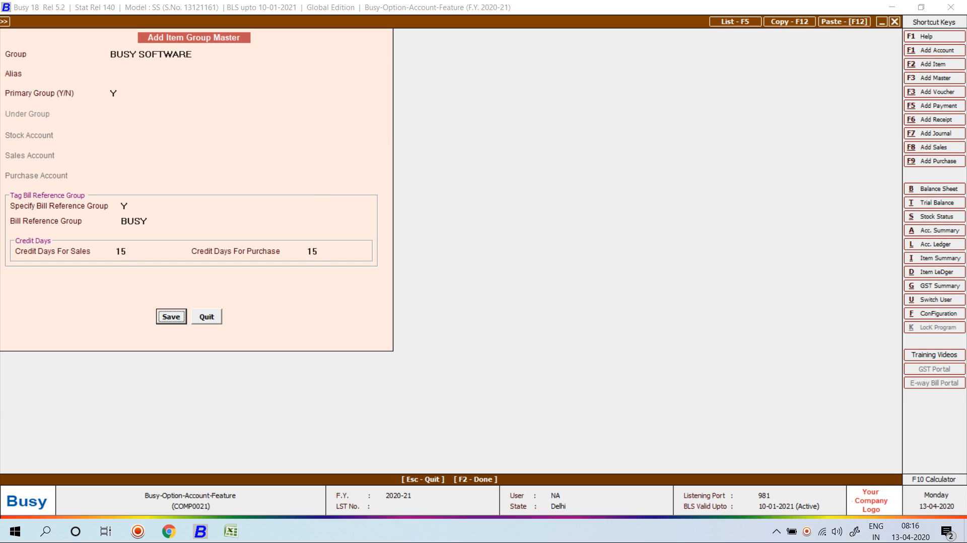
pyautogui.press('Return')
# Set Busy Software's sales price to 15,500 and purchase price to 12,200 per Pcs., then save the item master.
pyautogui.press('Return')
pyautogui.press('Return')
pyautogui.press('Return')
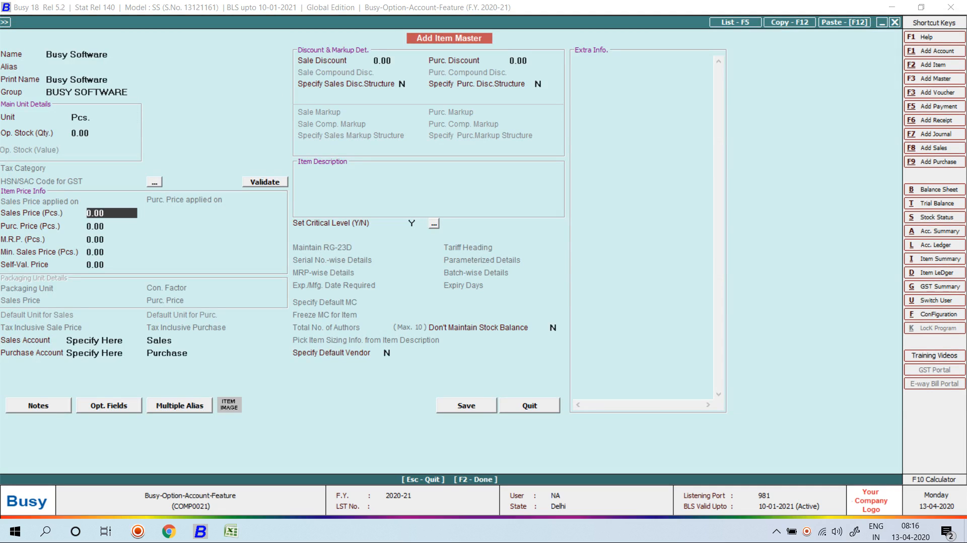
pyautogui.press('F2')
pyautogui.press('Right')
pyautogui.press('Return')
pyautogui.write('15500')
pyautogui.press('Return')
pyautogui.write('12')
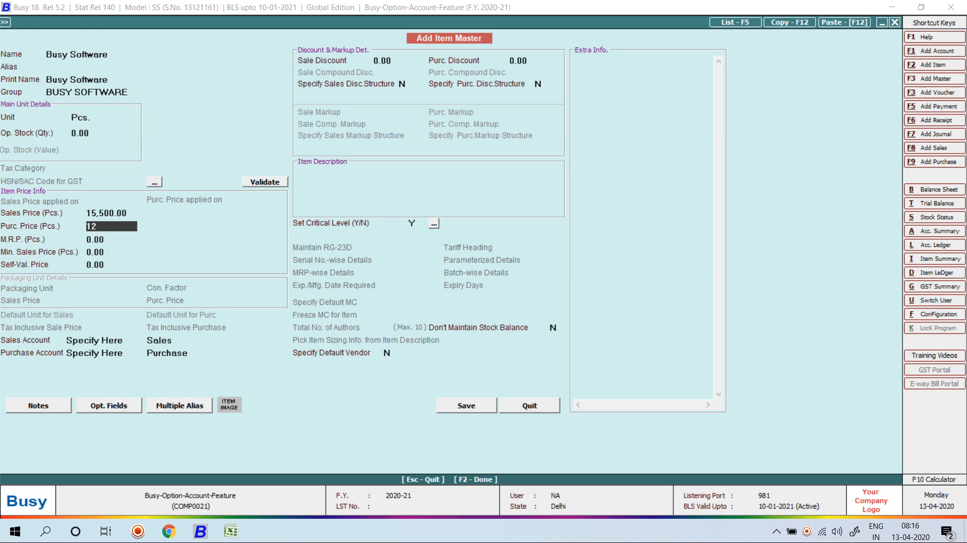
pyautogui.write(',200')
pyautogui.press('Return')
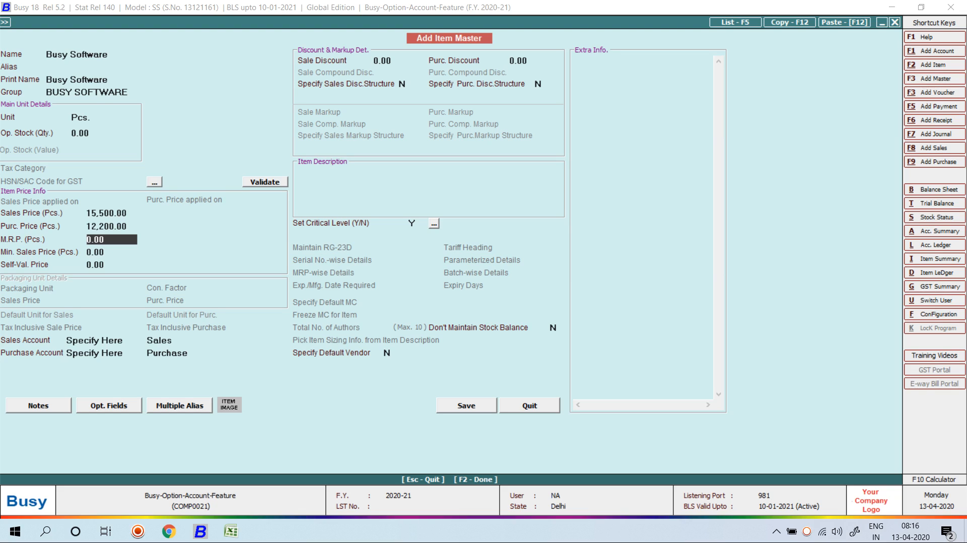
pyautogui.press('F2')
pyautogui.press('Return')
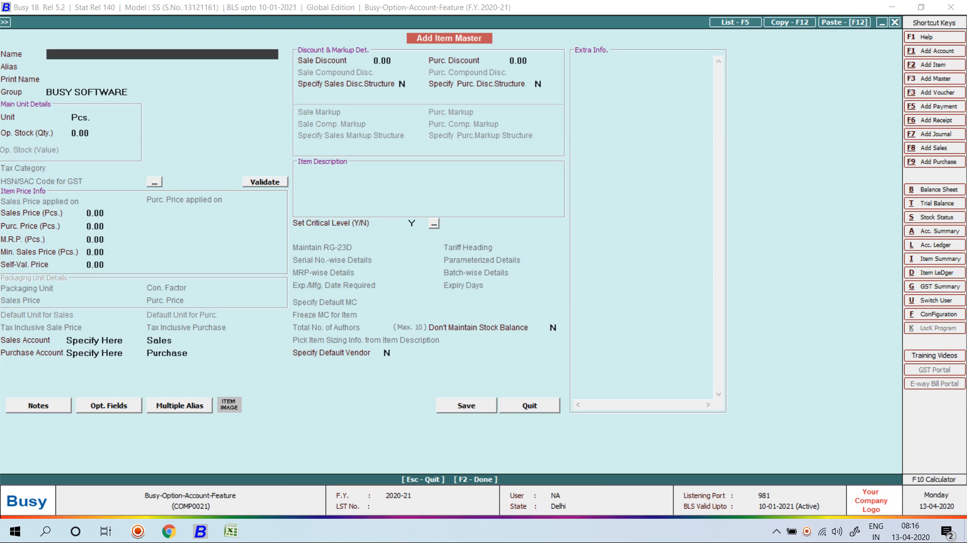
pyautogui.press('Escape')
# Open the item master of Tally Software Golden Version for modification.
pyautogui.press('Down')
pyautogui.press('Return')
pyautogui.press('Down')
pyautogui.press('Down')
pyautogui.press('Return')
pyautogui.press('Return')
pyautogui.press('Return')
pyautogui.press('Return')
pyautogui.press('Return')
pyautogui.press('Return')
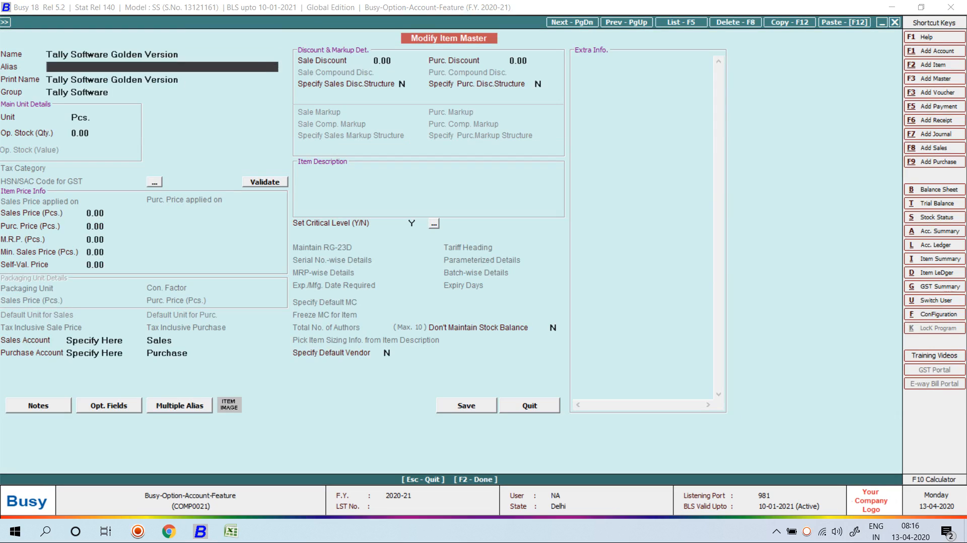
# Set the Tally item's purchase price to 21,000 and sales price to 25,500, then save the changes.
pyautogui.write('21000')
pyautogui.press('Return')
pyautogui.press('Up')
pyautogui.press('Up')
pyautogui.write('25500')
pyautogui.press('Return')
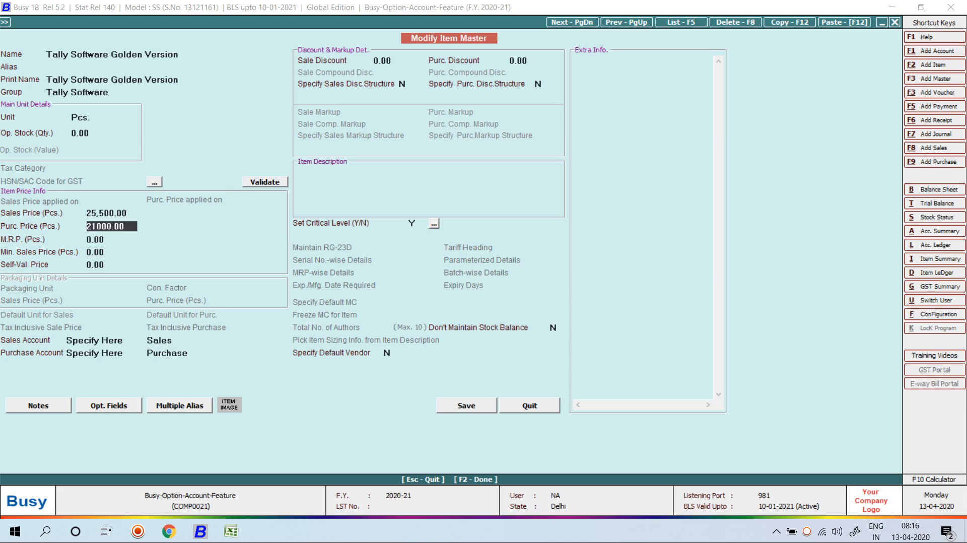
pyautogui.press('F2')
pyautogui.press('Return')
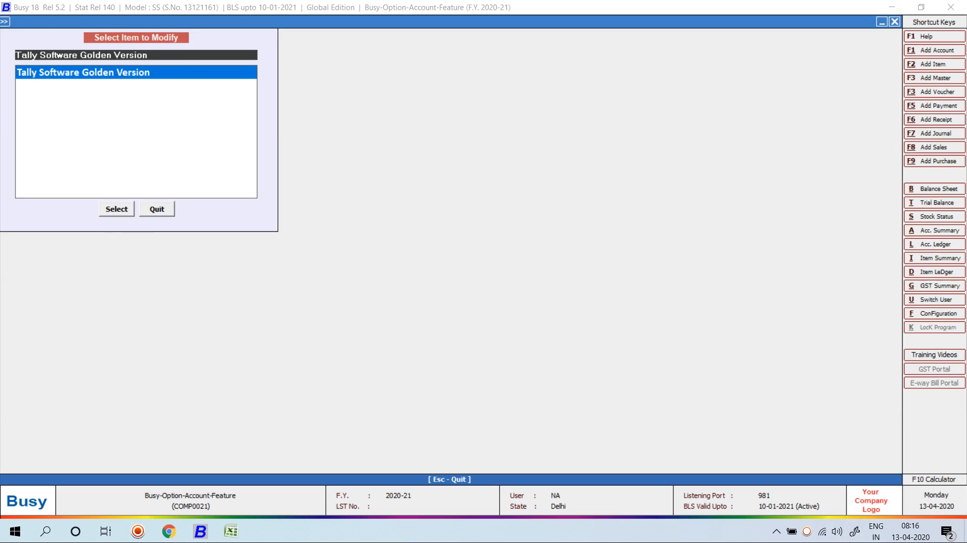
pyautogui.press('Escape')
# Start a new purchase voucher in the Main series with voucher number 871.
pyautogui.press('Right')
pyautogui.press('Down')
pyautogui.press('Return')
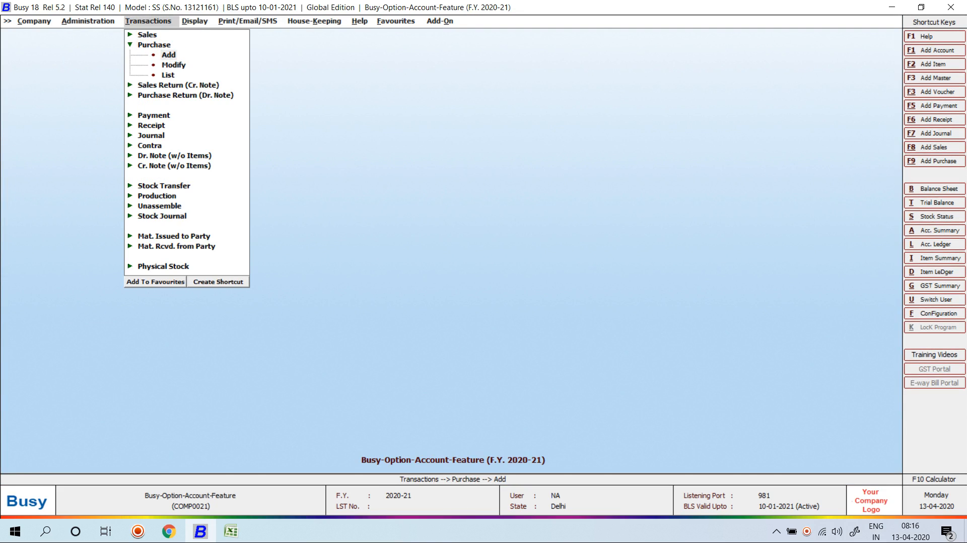
pyautogui.press('Return')
pyautogui.press('Return')
pyautogui.press('Return')
pyautogui.press('Return')
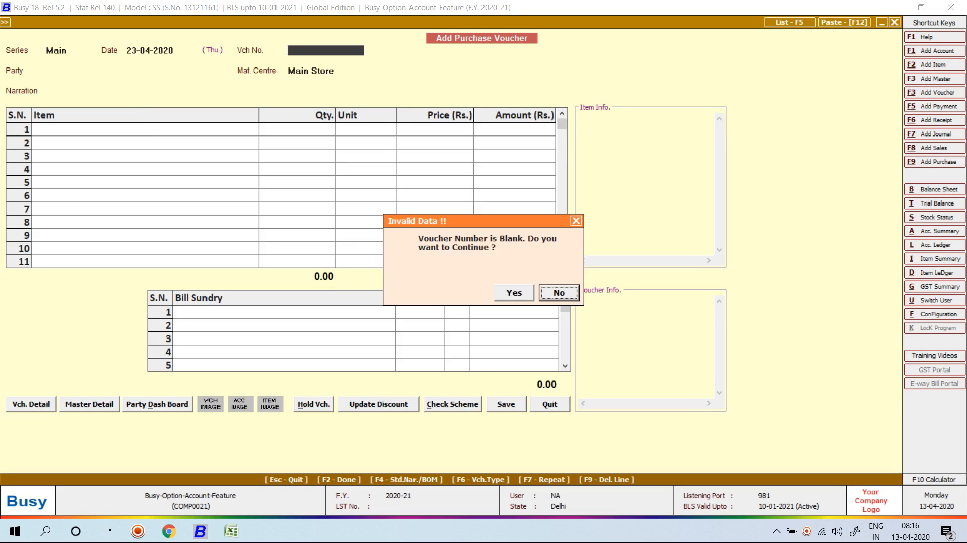
pyautogui.press('Return')
pyautogui.write('871')
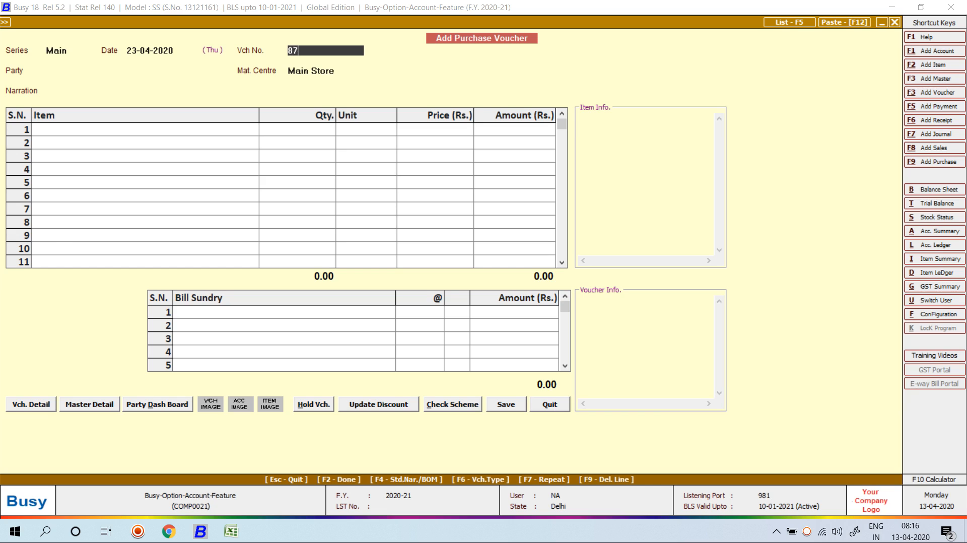
pyautogui.press('Return')
# Set the purchase voucher's party to Mehak Trading Company and its date to 01-05-2020.
pyautogui.write('me')
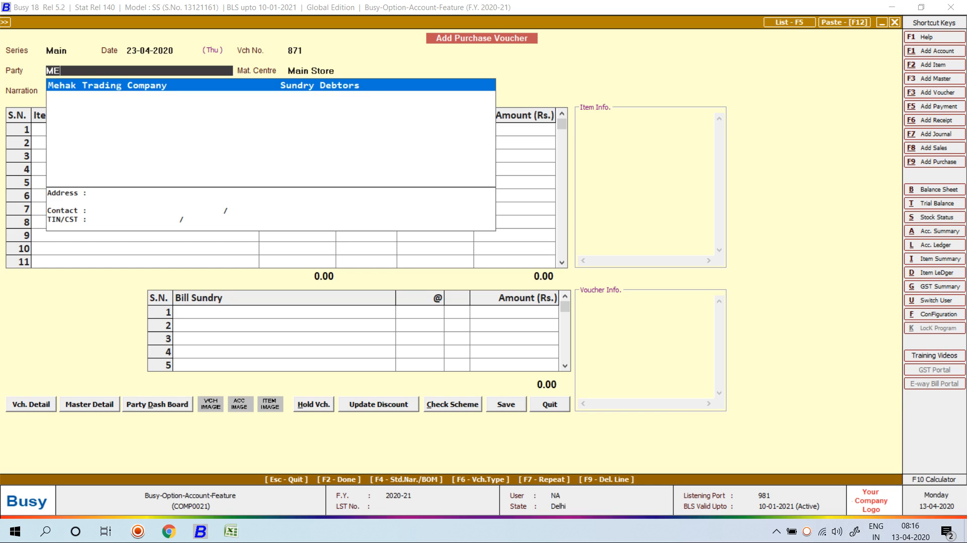
pyautogui.press('Return')
pyautogui.press('Up')
pyautogui.press('Up')
pyautogui.press('Up')
pyautogui.write('1-5')
pyautogui.press('Return')
pyautogui.press('Return')
pyautogui.press('Return')
pyautogui.press('Return')
# Add 3 Pcs. of Tally Software Golden Version at 21,000 each to the purchase voucher.
pyautogui.write('TA')
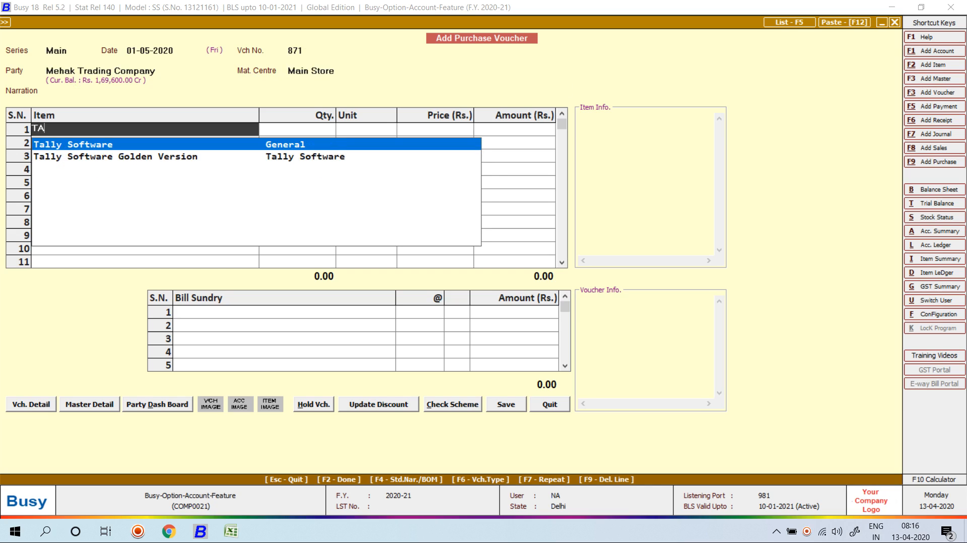
pyautogui.press('Down')
pyautogui.press('Return')
pyautogui.write('3')
pyautogui.press('Return')
pyautogui.press('Return')
pyautogui.press('Return')
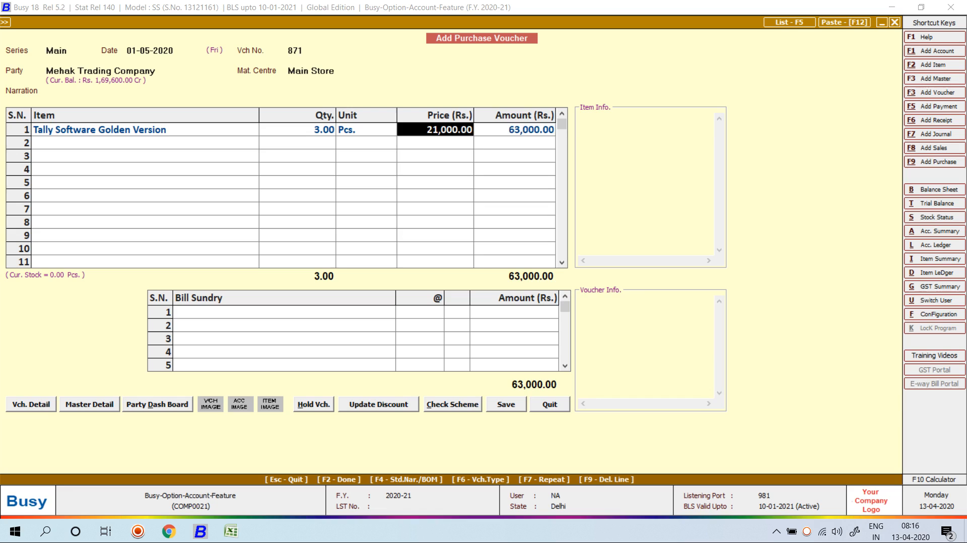
# Add 5 Pcs. of Busy Software at 12,200 each as the second item of the purchase voucher.
pyautogui.write('B')
pyautogui.press('Return')
pyautogui.write('5')
pyautogui.press('Return')
pyautogui.press('Return')
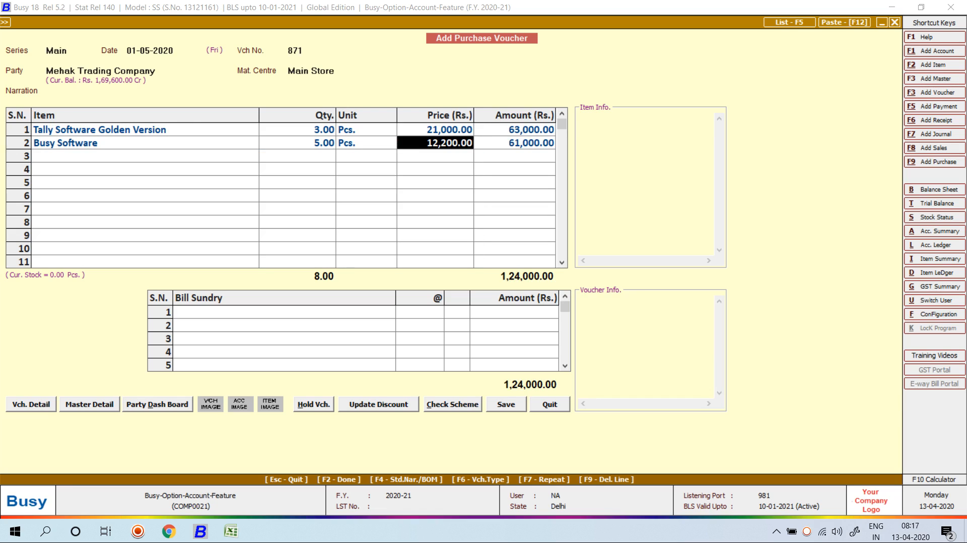
pyautogui.press('Return')
pyautogui.press('Return')
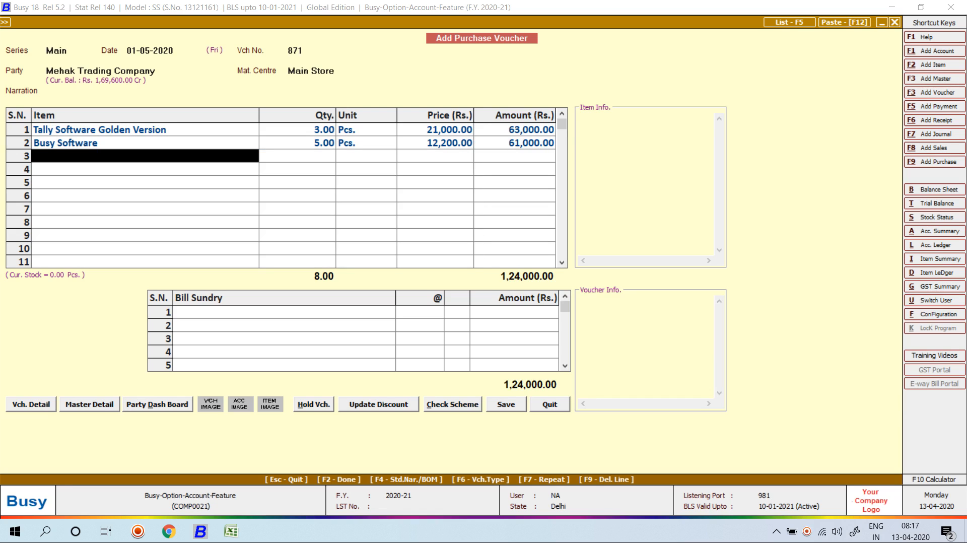
# Accept the group-wise bill references 871/Tally and 871/BUSY, save the purchase voucher and close voucher entry.
pyautogui.press('Return')
pyautogui.press('Return')
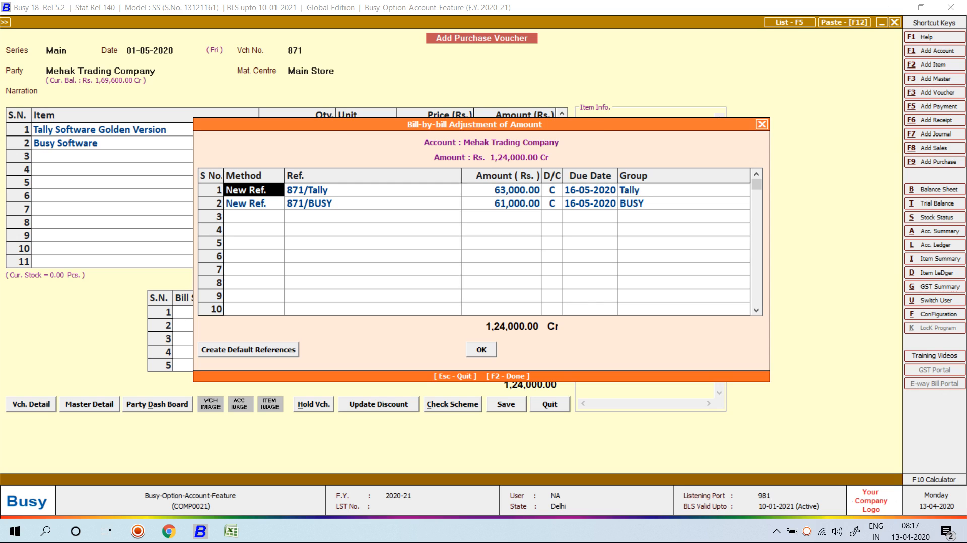
pyautogui.press('F2')
pyautogui.press('F2')
pyautogui.press('Return')
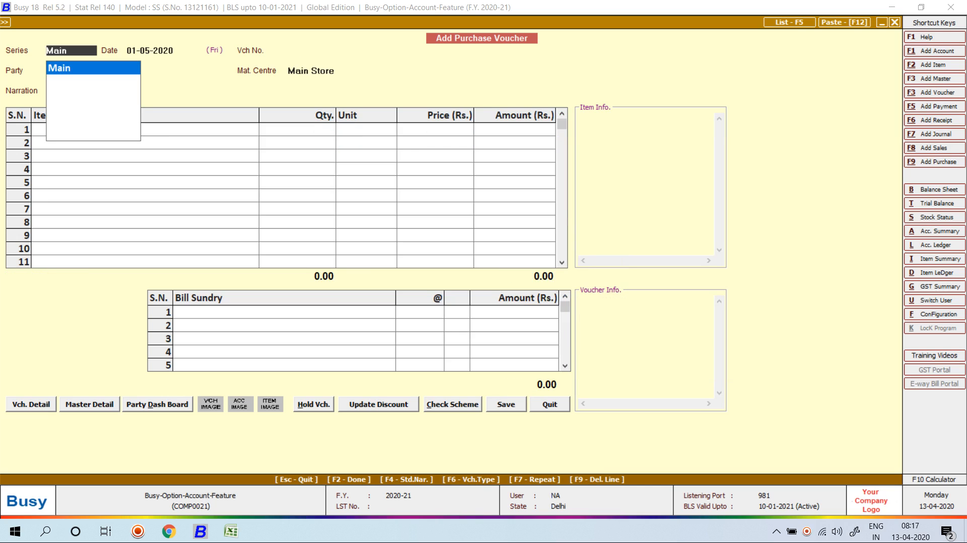
pyautogui.press('Escape')
pyautogui.press('Escape')
pyautogui.press('Down')
pyautogui.press('Down')
pyautogui.press('Return')
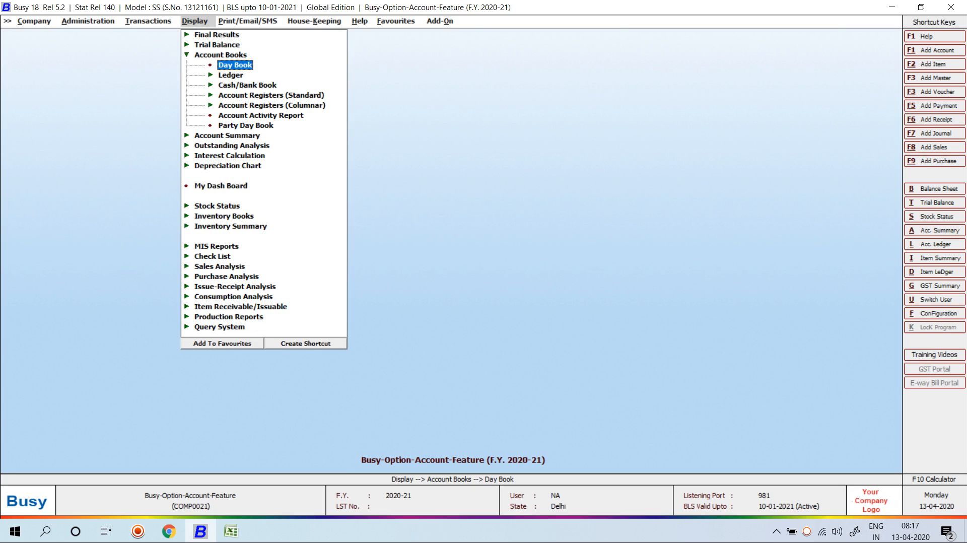
pyautogui.press('Left')
pyautogui.press('Down')
pyautogui.press('Down')
pyautogui.press('Return')
pyautogui.press('Down')
pyautogui.press('Down')
pyautogui.press('Down')
pyautogui.press('Down')
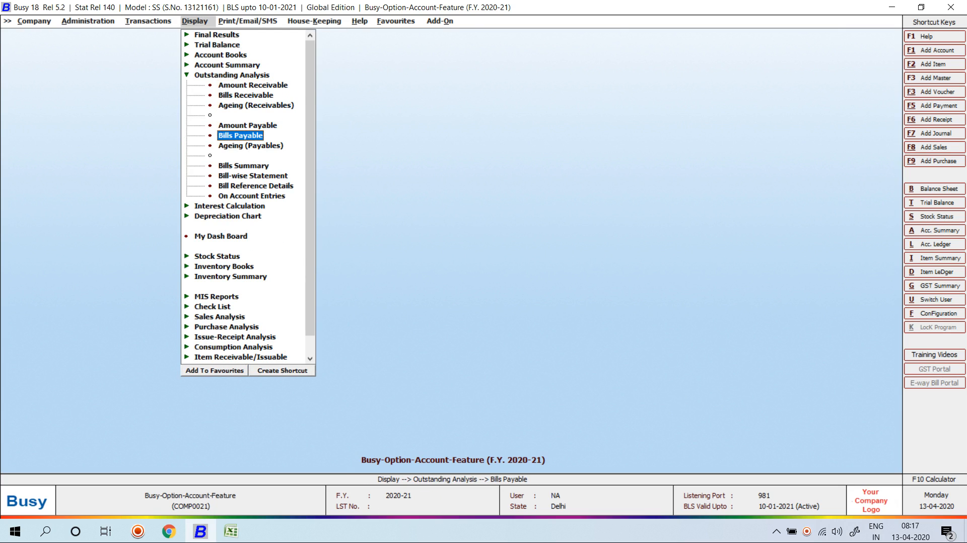
pyautogui.press('Left')
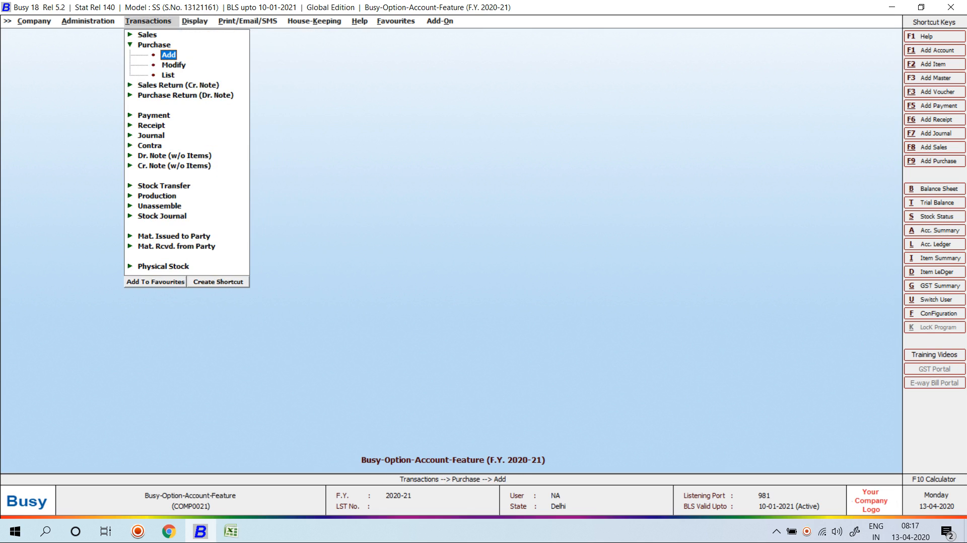
# Open purchase voucher 871 of the Main series, dated 01-05-2020, for modification.
pyautogui.press('Down')
pyautogui.press('Return')
pyautogui.press('Return')
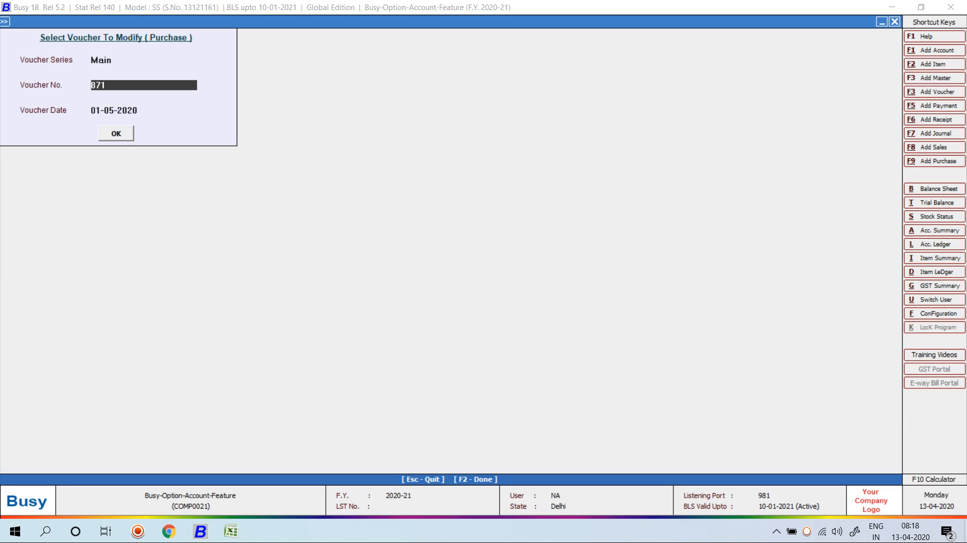
pyautogui.press('Return')
pyautogui.press('Return')
pyautogui.press('Return')
# Change the voucher's party to AR TRADING COMPANY and leave the bill-by-bill adjustment without adding references.
pyautogui.press('Return')
pyautogui.write('AR TRADING COMPANY')
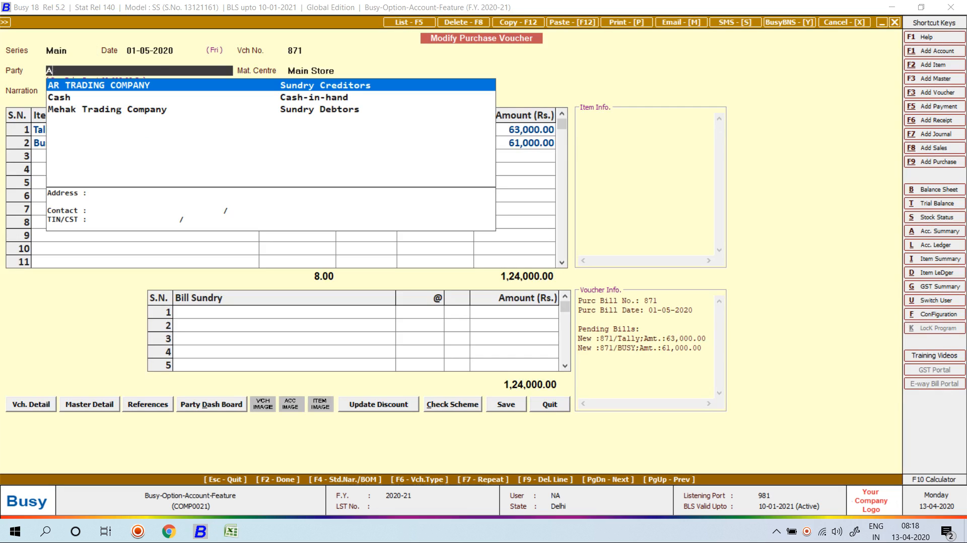
pyautogui.press('Return')
pyautogui.press('F2')
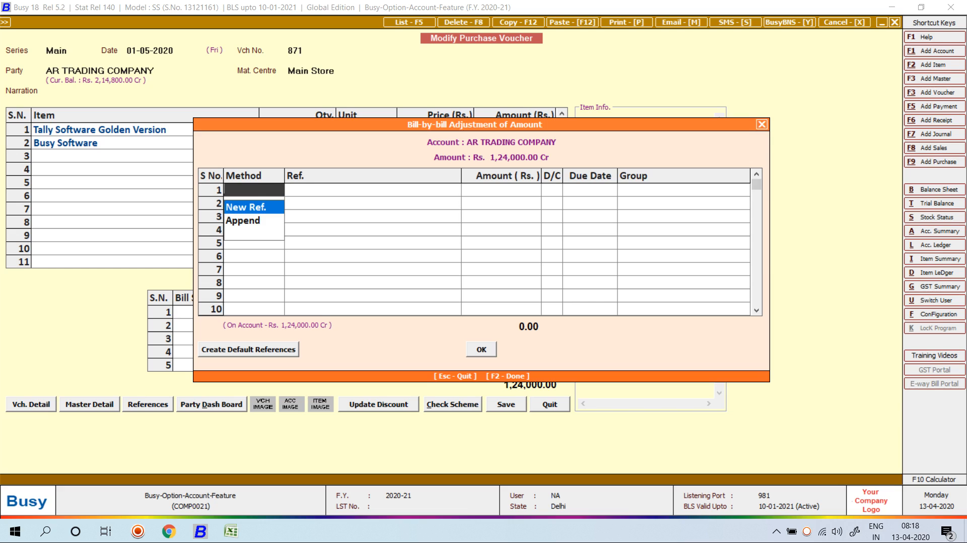
pyautogui.press('Return')
pyautogui.press('Escape')
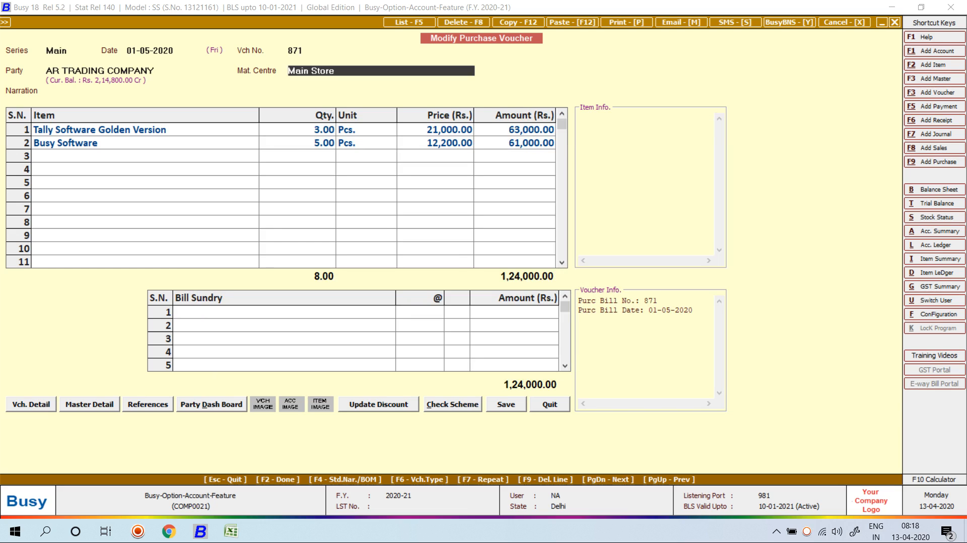
# Delete purchase voucher 871.
pyautogui.press('F8')
pyautogui.press('Return')
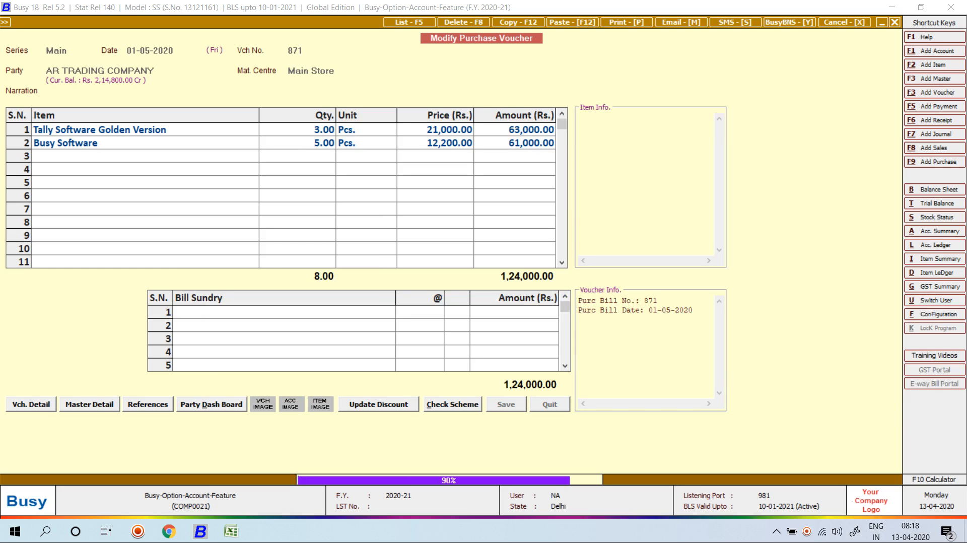
# Start a new purchase voucher dated 01-05-2020 with voucher number 871 and party AR TRADING COMPANY.
pyautogui.press('Escape')
pyautogui.press('Up')
pyautogui.press('Return')
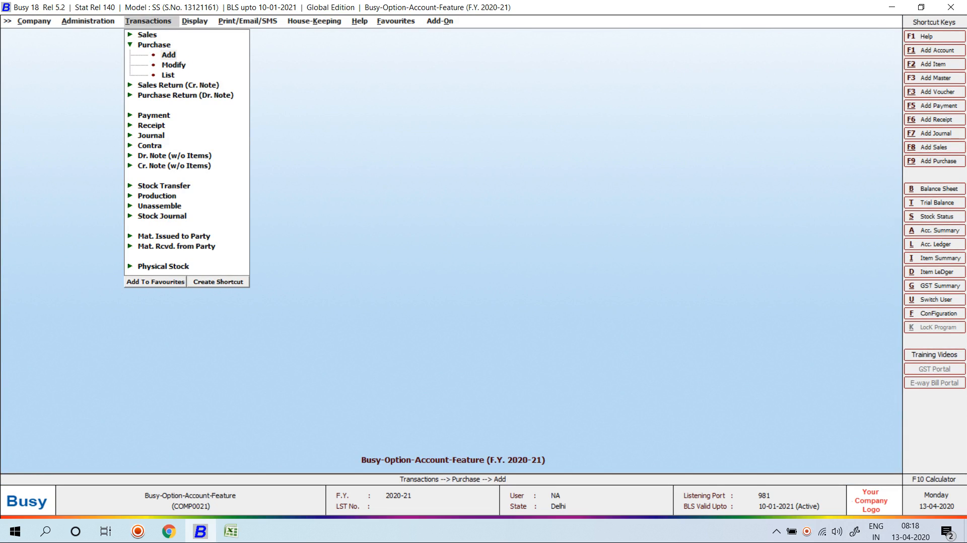
pyautogui.press('Return')
pyautogui.press('Return')
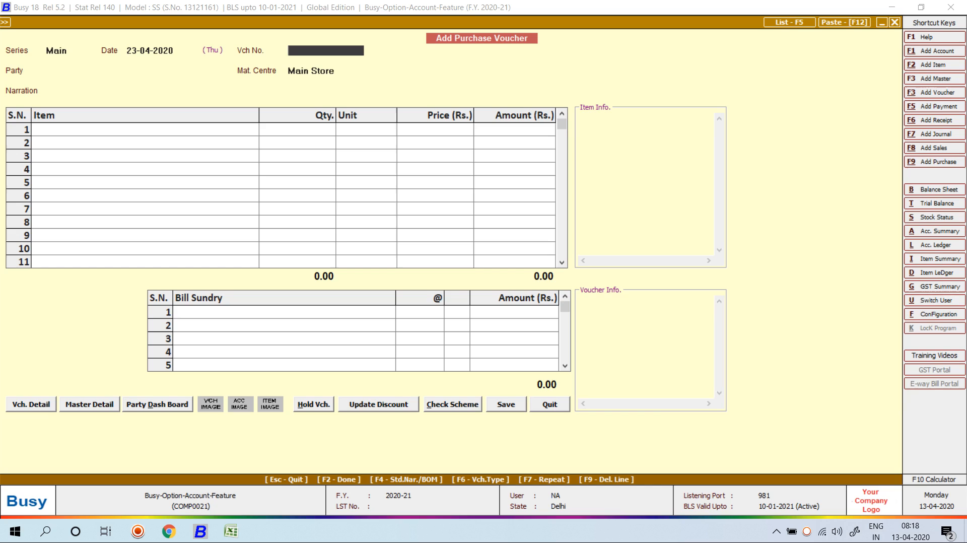
pyautogui.press('Up')
pyautogui.write('1-5')
pyautogui.press('Return')
pyautogui.write('871')
pyautogui.press('Return')
pyautogui.write('a')
pyautogui.press('Return')
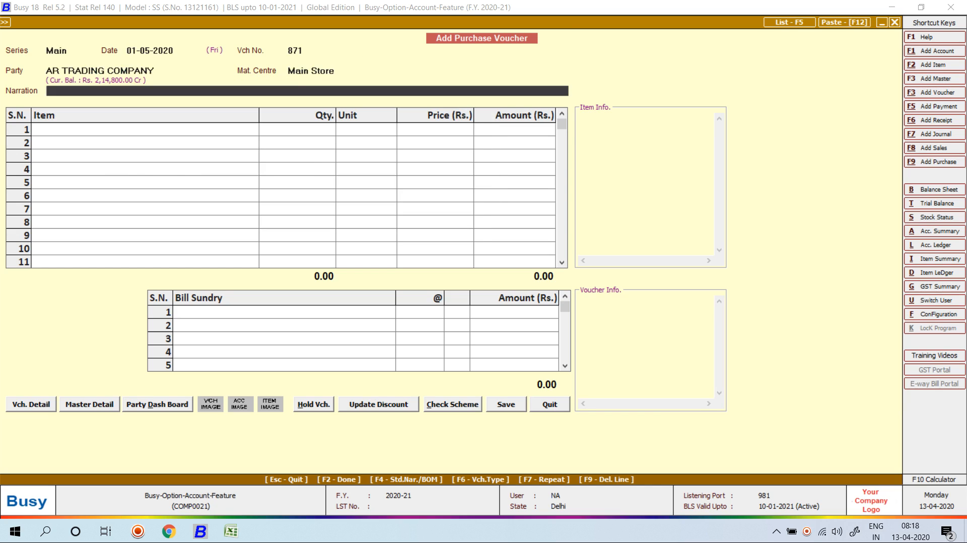
# Enter Tally Software Golden Version as the first item, with quantity 10 Pcs. at 21,000.00.
pyautogui.press('Return')
pyautogui.press('Down')
pyautogui.press('Return')
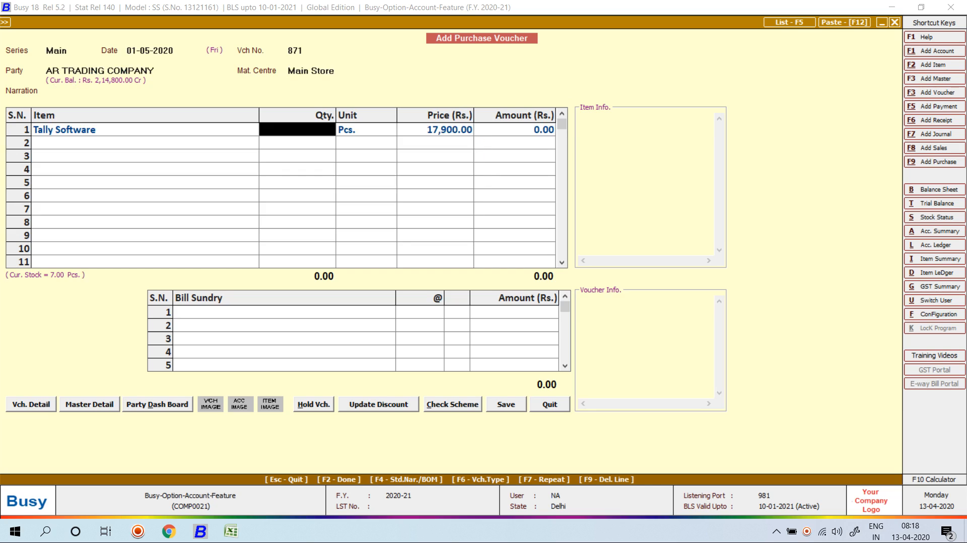
pyautogui.press('Left')
pyautogui.write('ta')
pyautogui.press('Down')
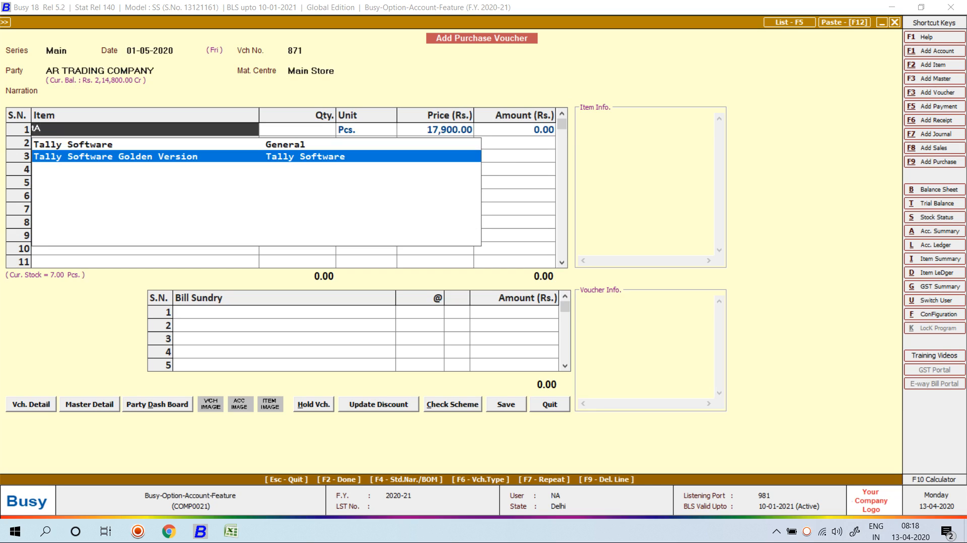
pyautogui.press('Return')
pyautogui.write('10')
pyautogui.press('Return')
pyautogui.press('Return')
pyautogui.press('Return')
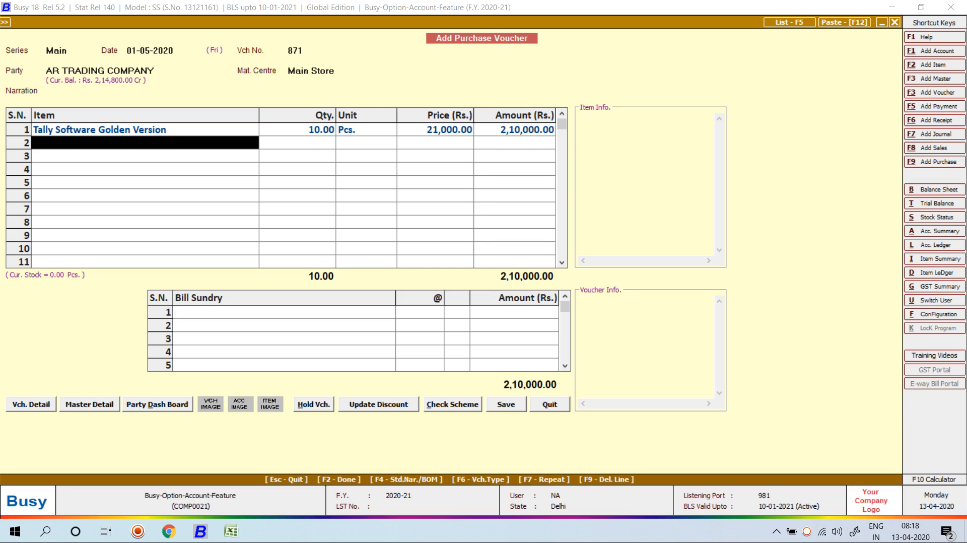
# Add Busy Software as the second item, with quantity 12 Pcs. at 12,200.00.
pyautogui.write('b')
pyautogui.press('Return')
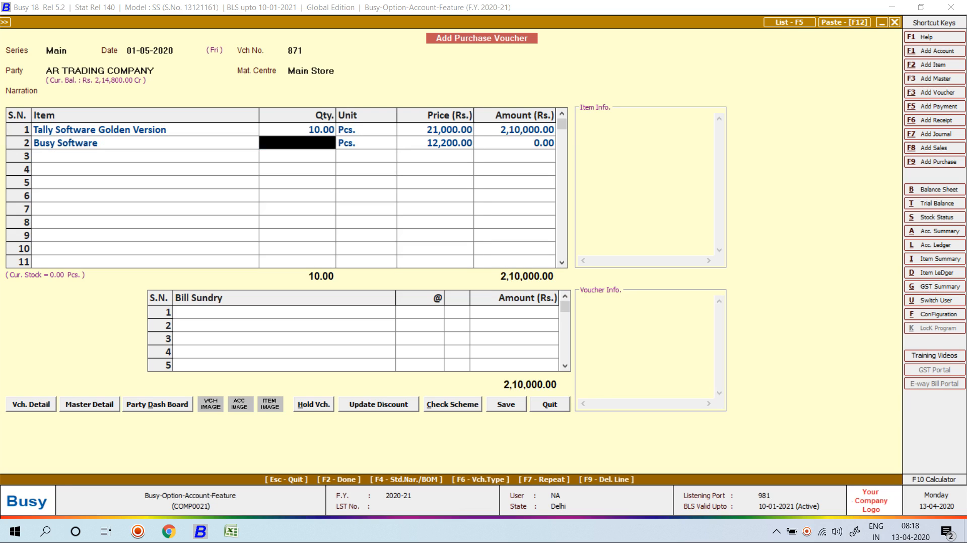
pyautogui.write('12')
pyautogui.press('Return')
pyautogui.press('Return')
pyautogui.press('Return')
pyautogui.press('Return')
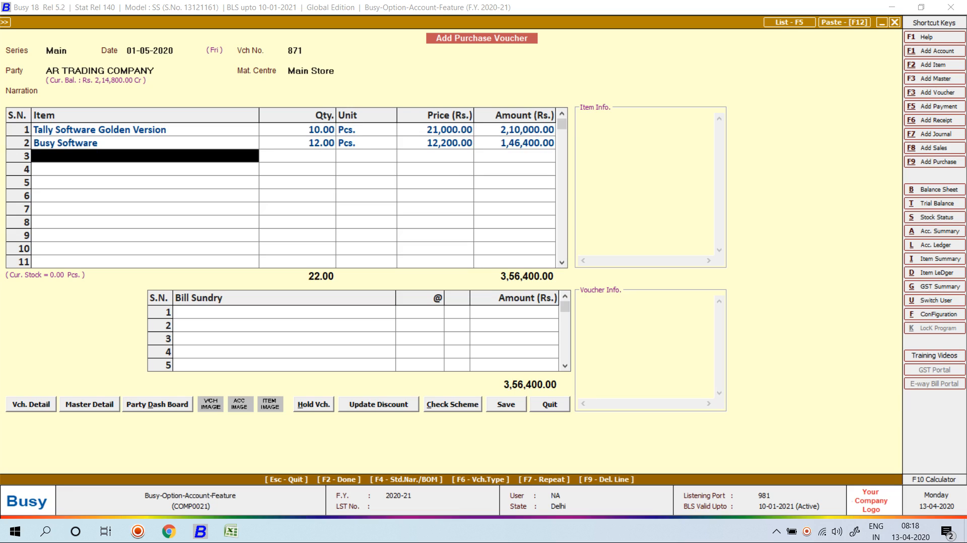
# Accept the bill references 871/Tally and 871/BUSY, save the purchase voucher despite the party's missing PAN, and close voucher entry.
pyautogui.press('Return')
pyautogui.press('Return')
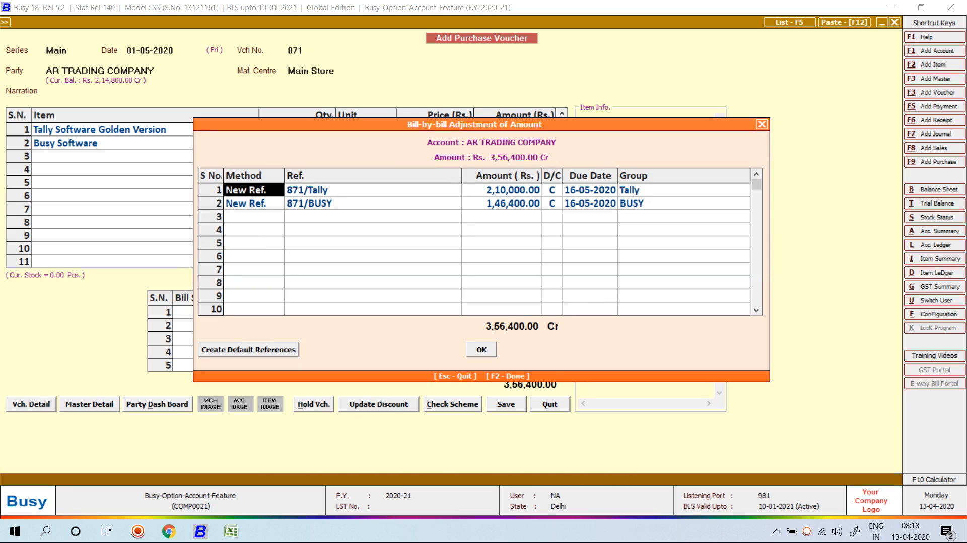
pyautogui.press('Return')
pyautogui.press('Return')
pyautogui.press('Return')
pyautogui.press('Return')
pyautogui.press('F2')
pyautogui.press('F2')
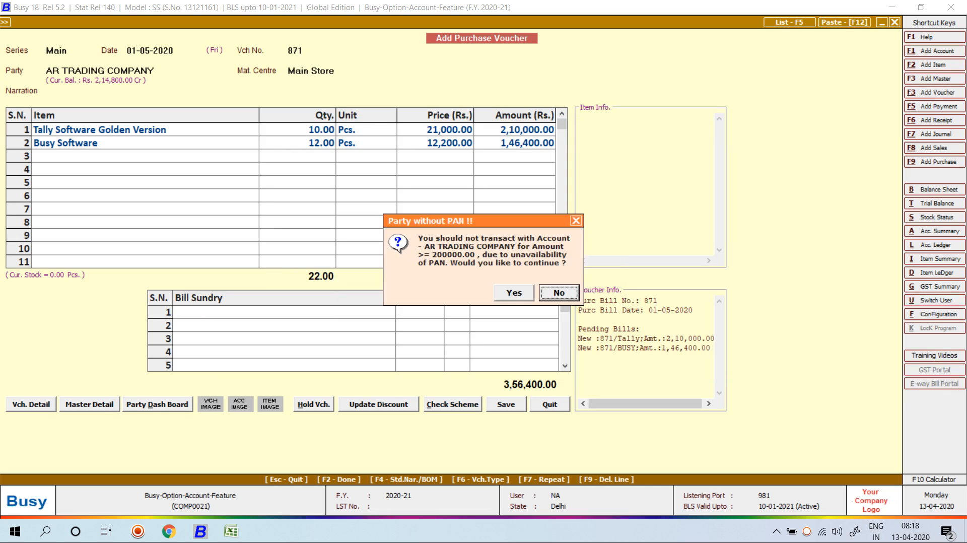
pyautogui.press('Return')
pyautogui.press('Return')
pyautogui.press('F2')
pyautogui.press('F2')
pyautogui.press('Return')
pyautogui.press('F2')
pyautogui.press('Return')
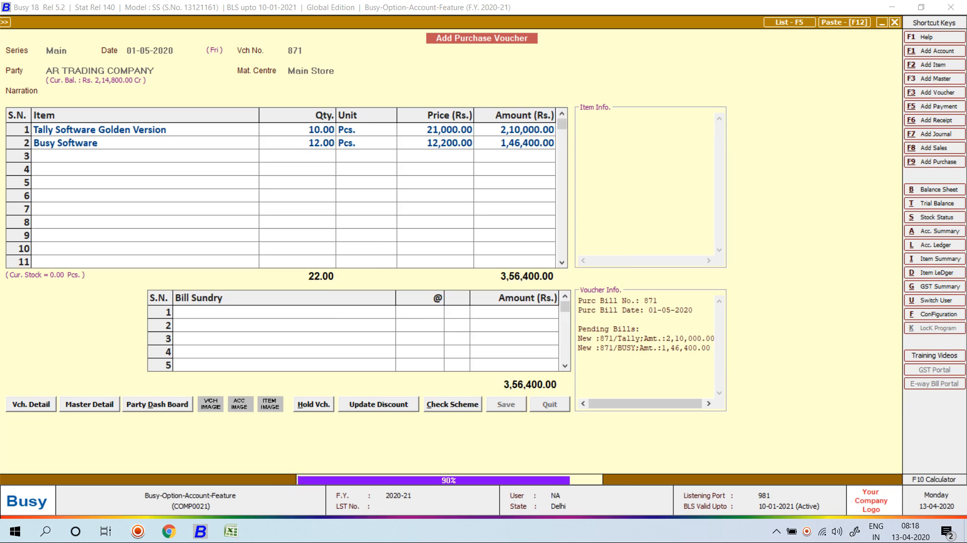
pyautogui.press('Escape')
# Generate the Bills Payable report for AR TRADING COMPANY from 01-04-2020 to 01-05-2020, covering all reference groups.
pyautogui.press('Right')
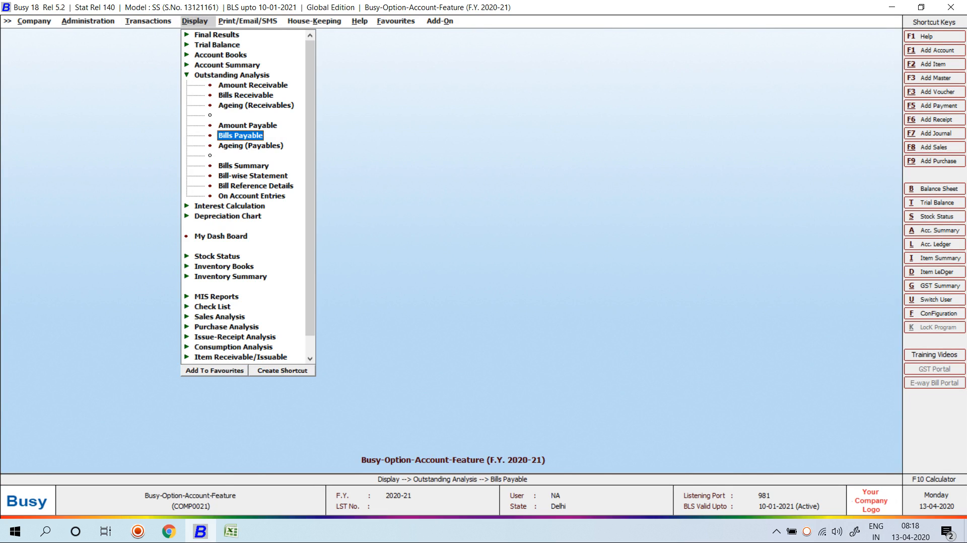
pyautogui.press('Return')
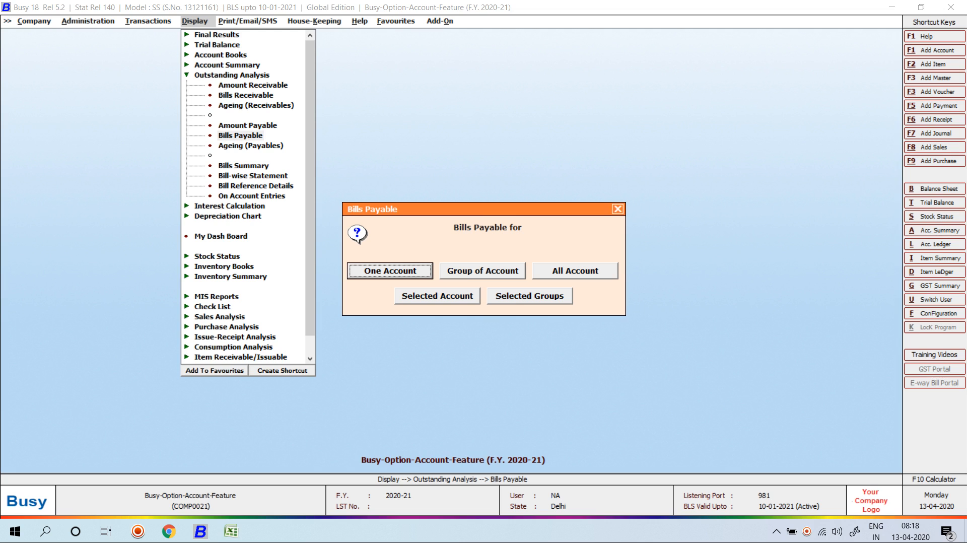
pyautogui.press('Return')
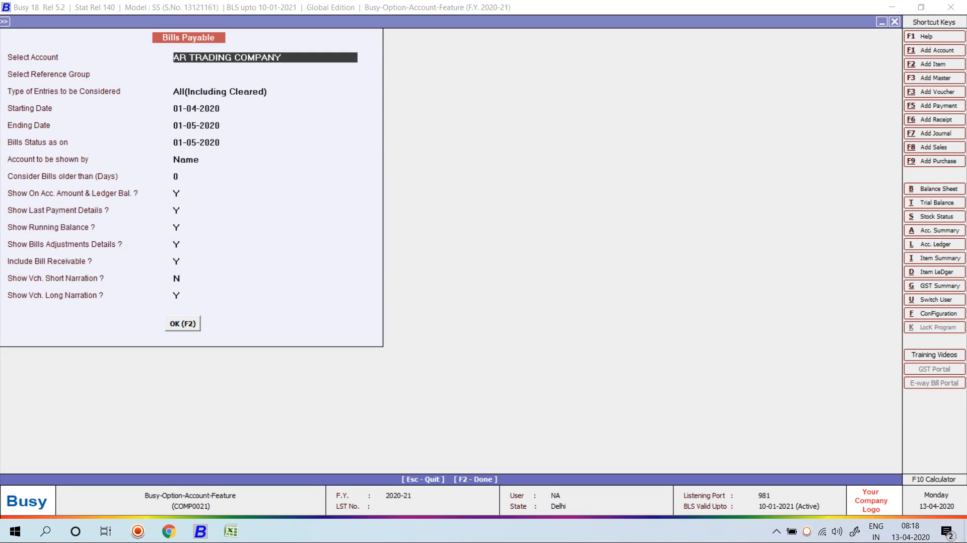
pyautogui.press('Return')
pyautogui.press('Down')
pyautogui.press('Down')
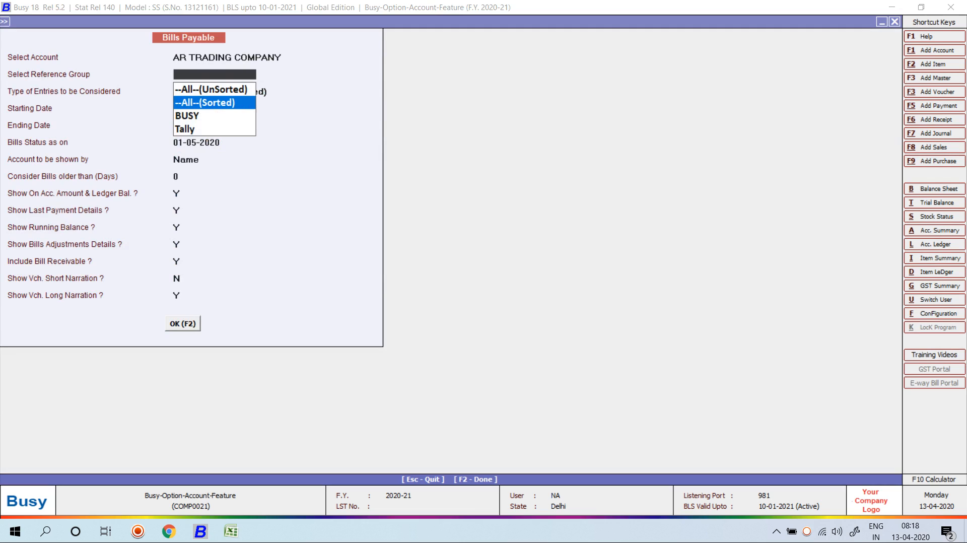
pyautogui.press('Down')
pyautogui.press('Up')
pyautogui.press('Up')
pyautogui.press('Up')
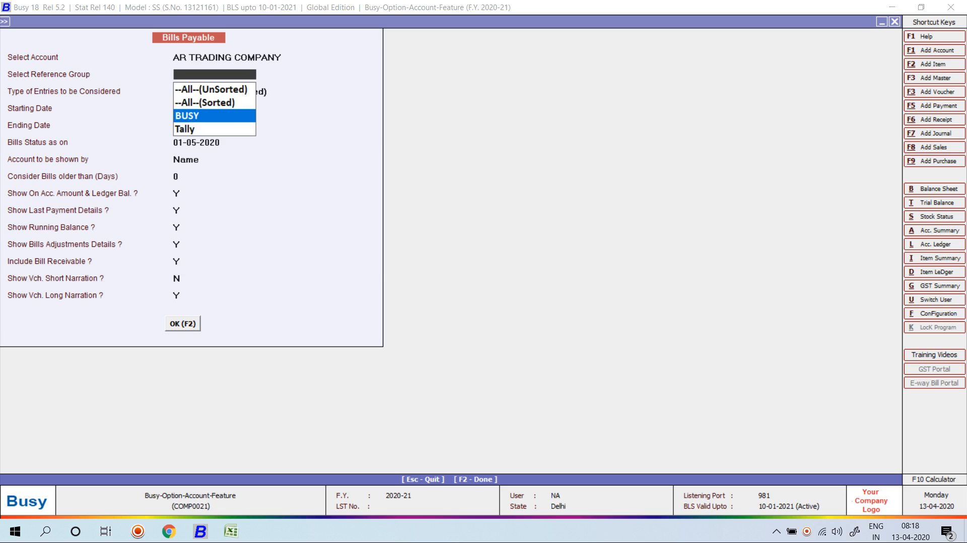
pyautogui.press('Down')
pyautogui.press('Return')
pyautogui.press('F2')
# Examine the references and their groups in the Bills Payable report down to 871/BUSY, and close the report.
pyautogui.press('Down')
pyautogui.press('Down')
pyautogui.press('Down')
pyautogui.press('Down')
pyautogui.press('Down')
pyautogui.press('Down')
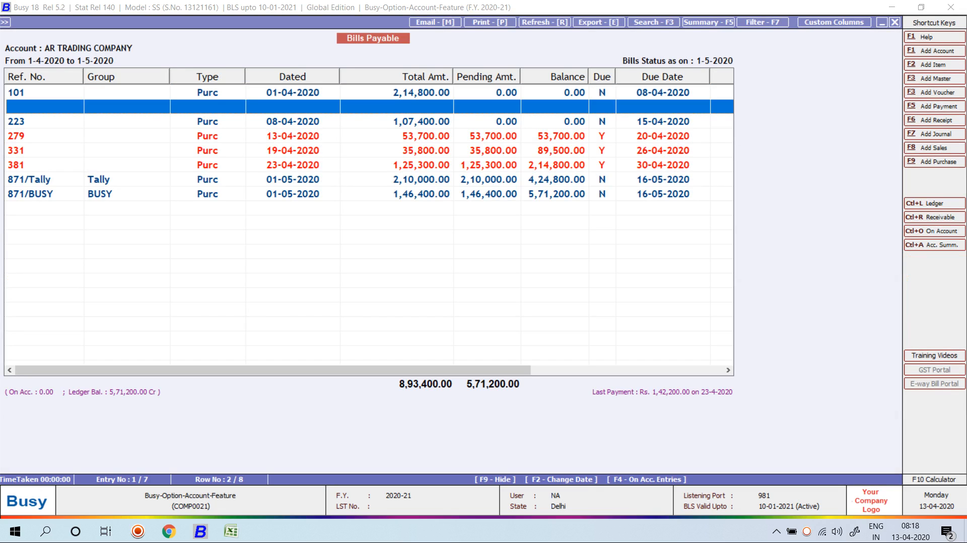
pyautogui.press('Down')
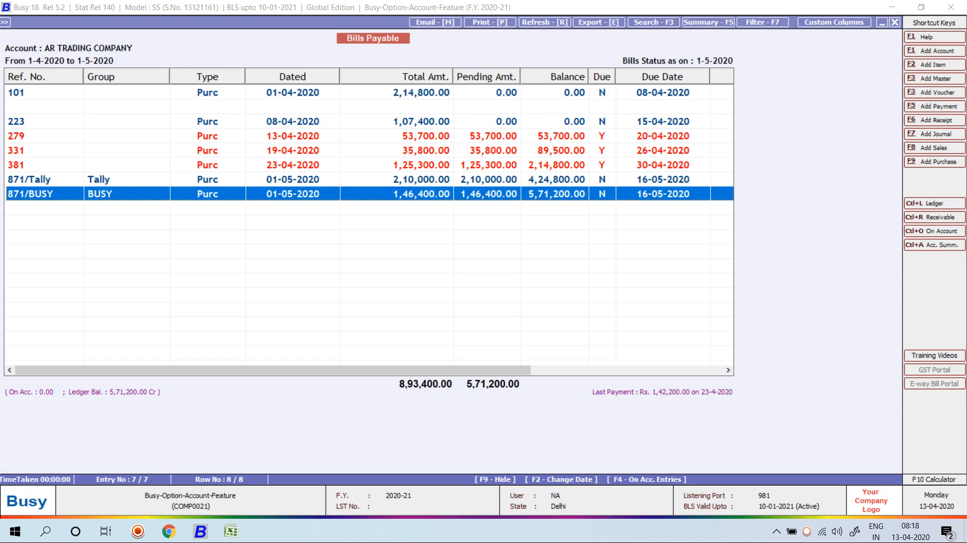
pyautogui.press('Escape')
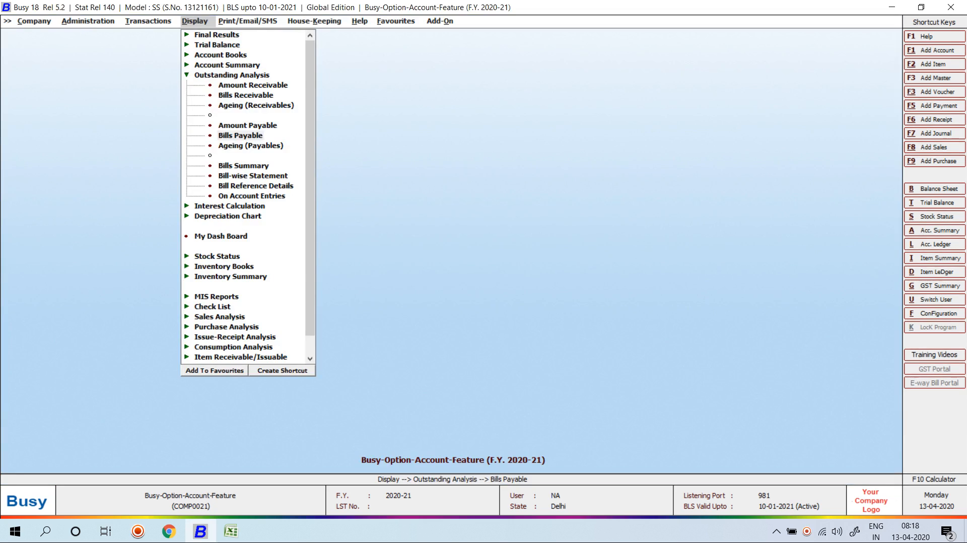
pyautogui.press('Escape')
pyautogui.press('Escape')
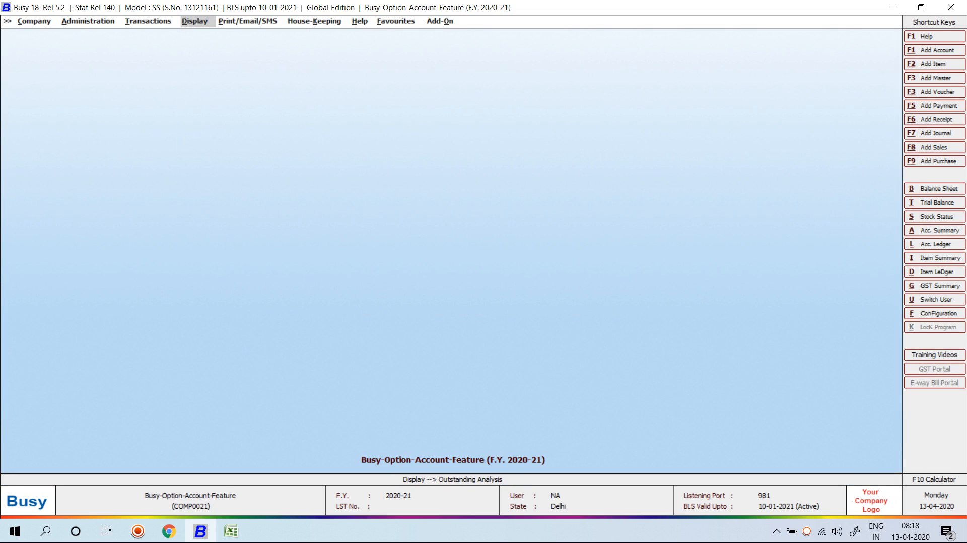
# Open the Bill-by-bill Details configuration in the Accounts section of Features / Options.
pyautogui.press('Left')
pyautogui.press('Left')
pyautogui.press('Return')
pyautogui.press('Left')
pyautogui.press('Left')
pyautogui.press('Down')
pyautogui.press('Return')
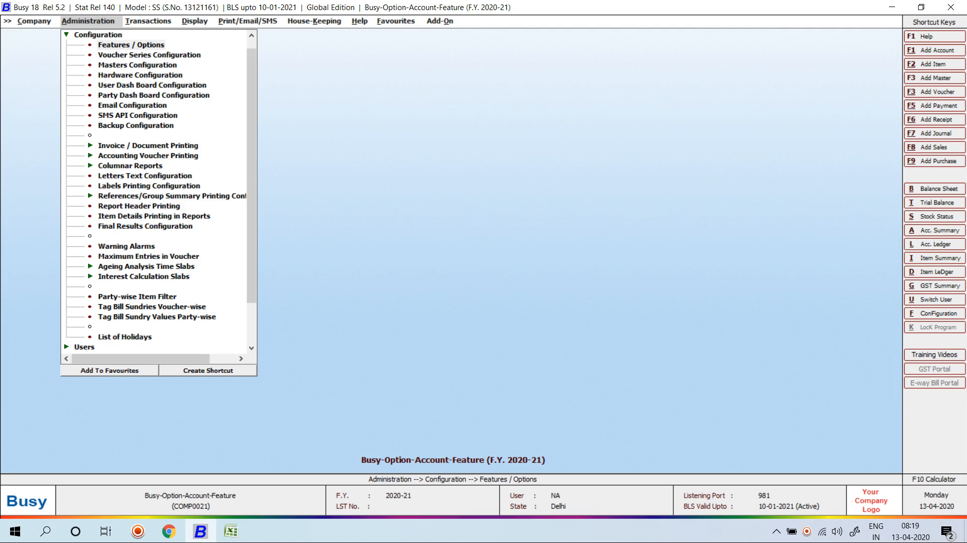
pyautogui.press('Return')
pyautogui.press('Down')
pyautogui.press('Down')
pyautogui.press('Down')
pyautogui.press('Down')
pyautogui.press('Up')
pyautogui.press('Return')
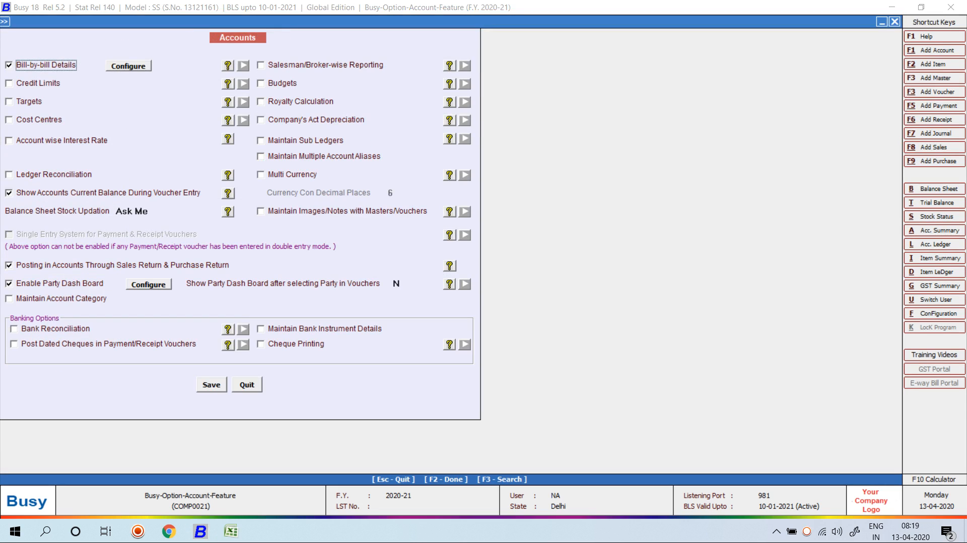
pyautogui.press('Tab')
pyautogui.press('Return')
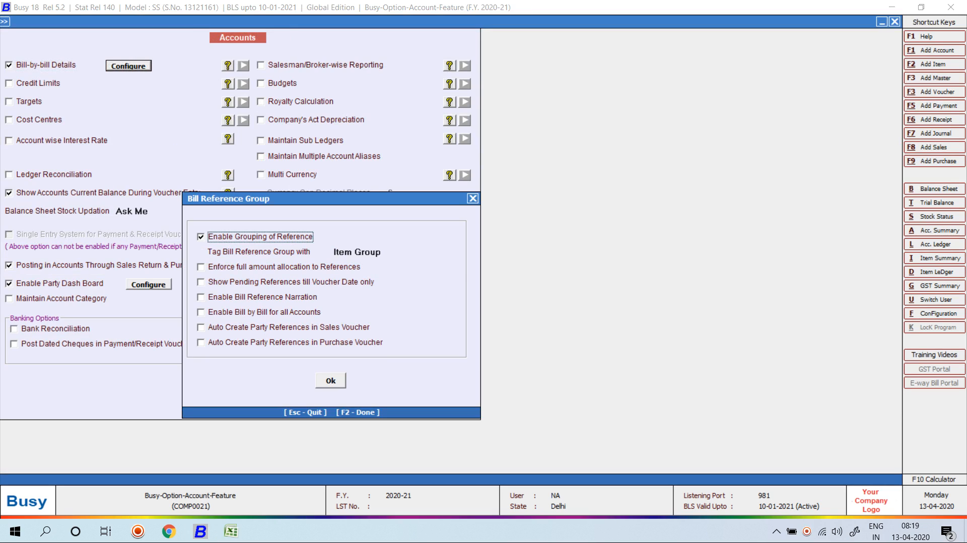
# Enable Show Pending References till Voucher Date only, leaving Enforce full amount allocation to References off.
pyautogui.click(201, 267)
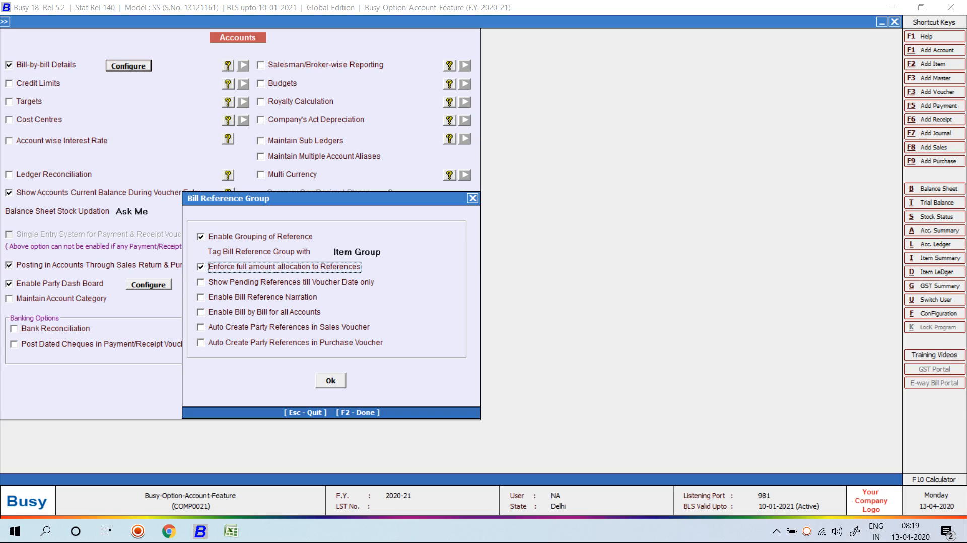
pyautogui.press('space')
pyautogui.press('Return')
pyautogui.press('space')
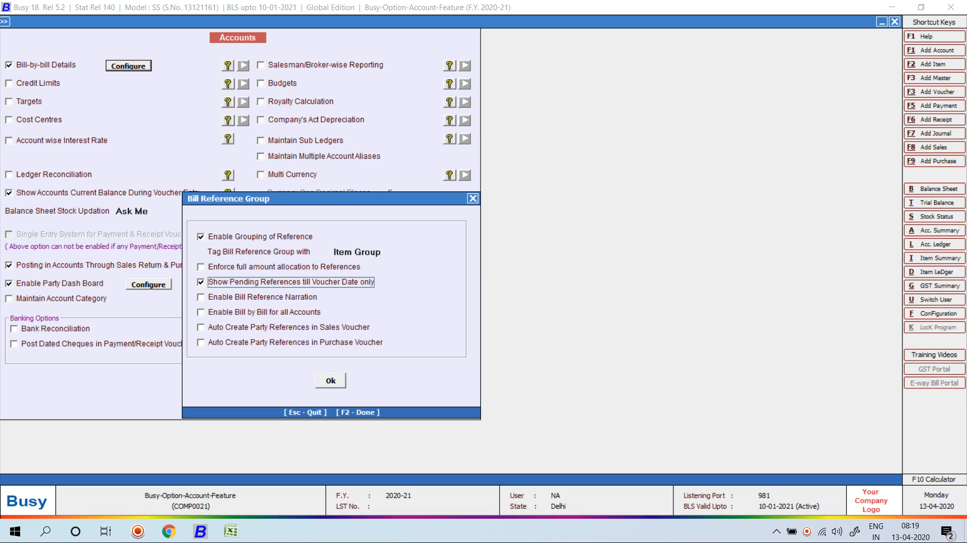
# Enable Bill Reference Narration, leave Enable Bill by Bill for all Accounts off, and save the Accounts options.
pyautogui.click(201, 297)
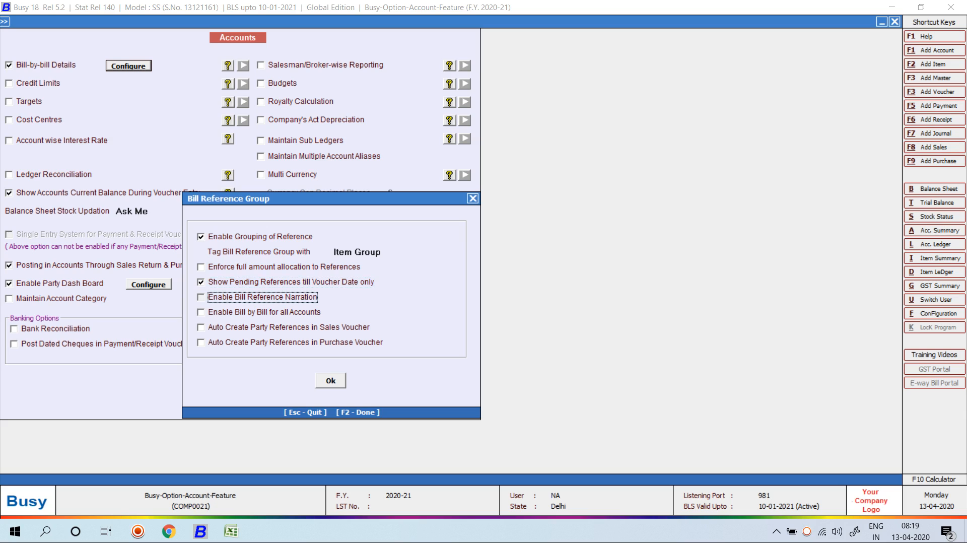
pyautogui.click(201, 312)
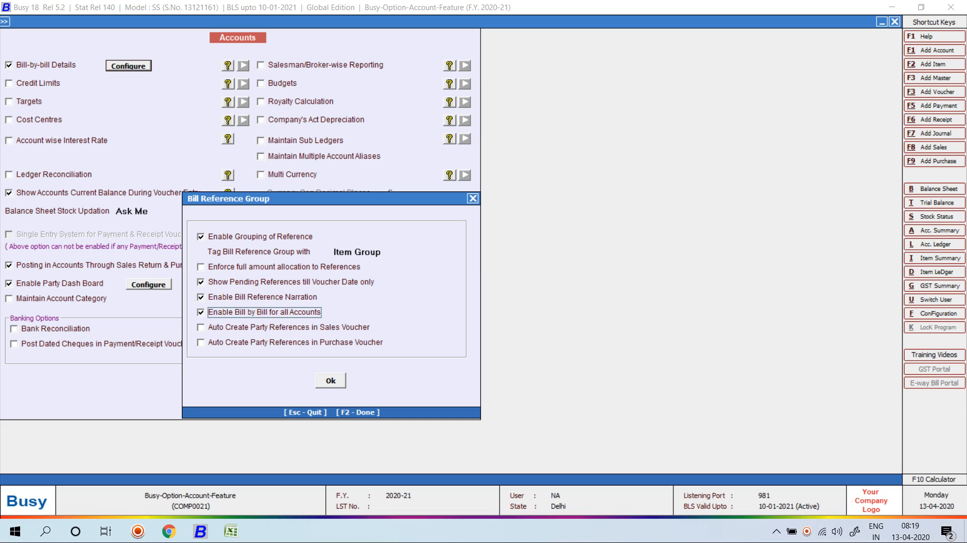
pyautogui.click(201, 312)
pyautogui.press('Return')
pyautogui.press('Return')
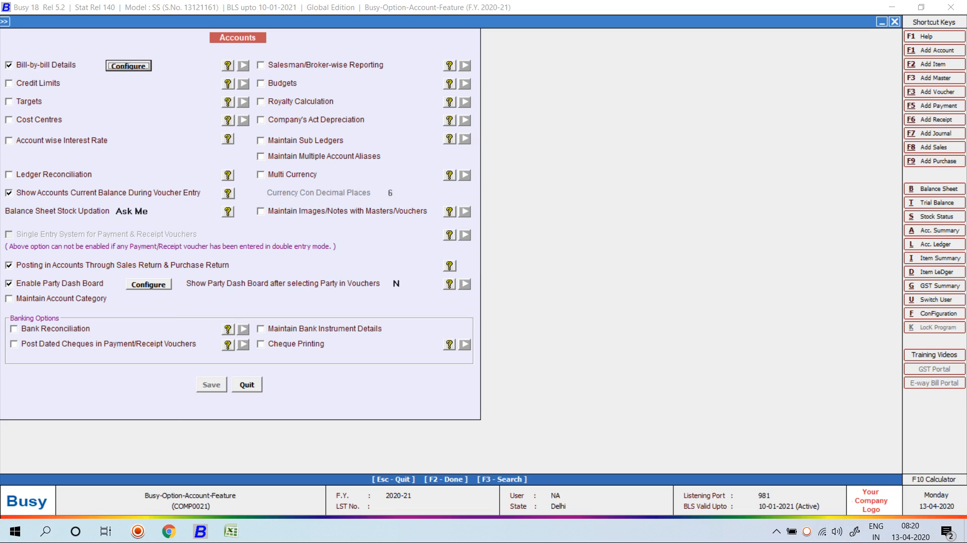
pyautogui.press('Escape')
pyautogui.press('Escape')
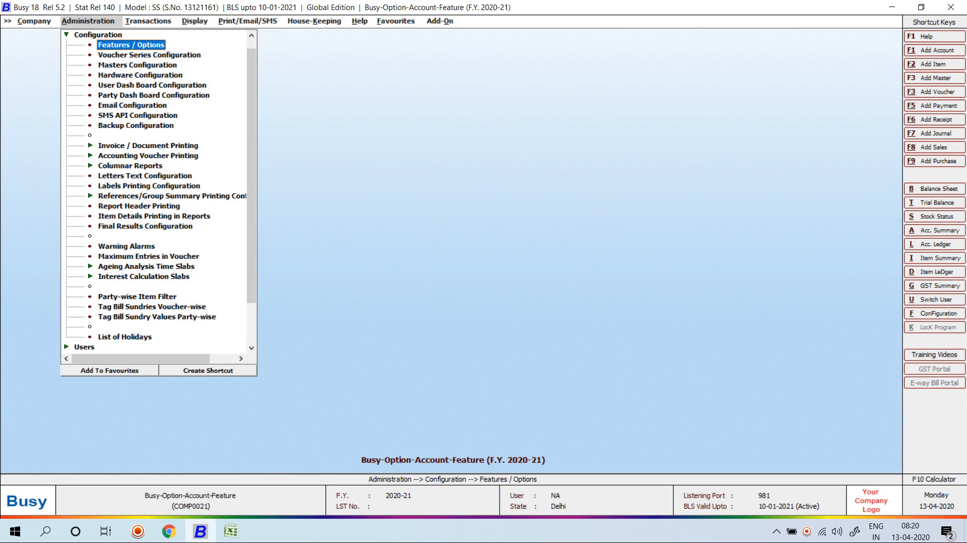
# Open purchase voucher 871 of the Main series, dated 01-05-2020, for modification.
pyautogui.press('Right')
pyautogui.press('Return')
pyautogui.press('Escape')
pyautogui.press('Down')
pyautogui.press('Return')
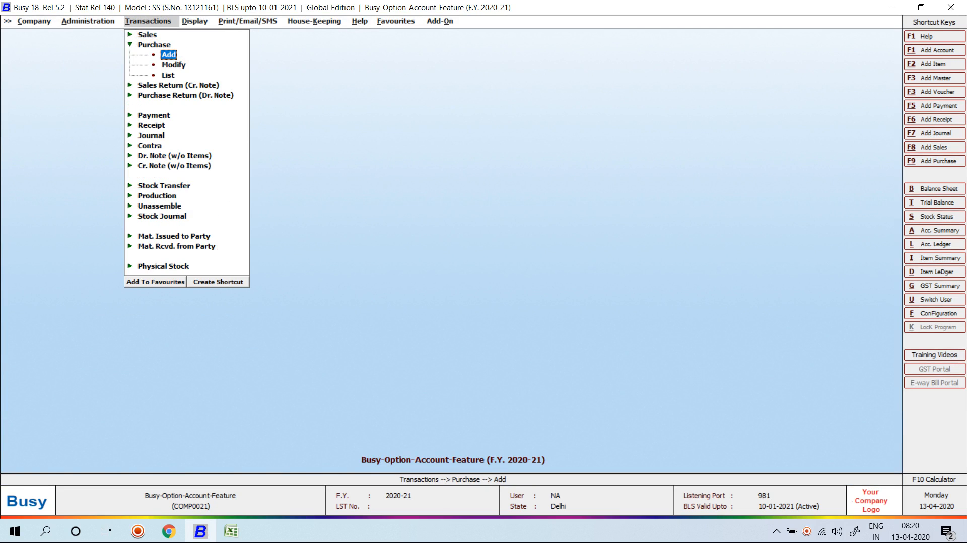
pyautogui.press('Down')
pyautogui.press('Return')
pyautogui.press('Return')
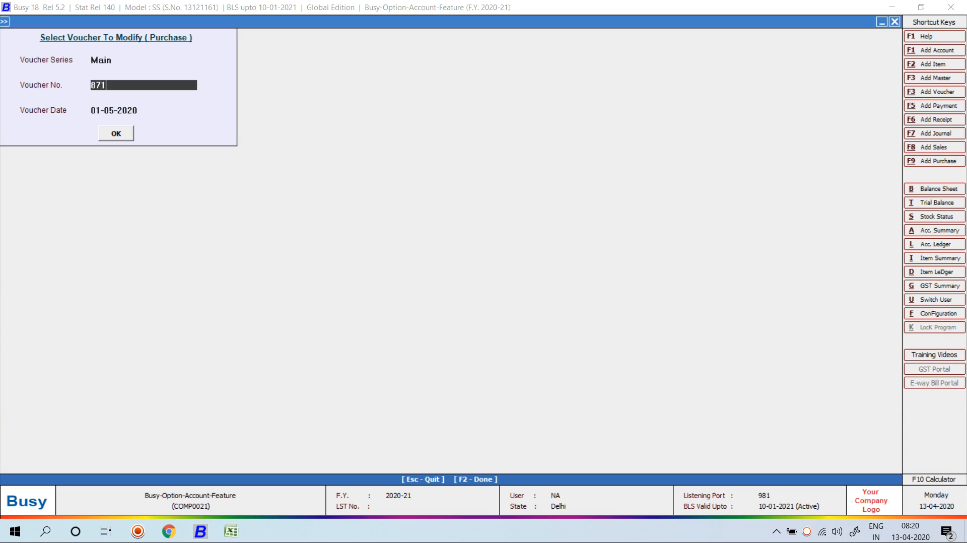
pyautogui.press('Return')
pyautogui.press('Return')
pyautogui.press('Return')
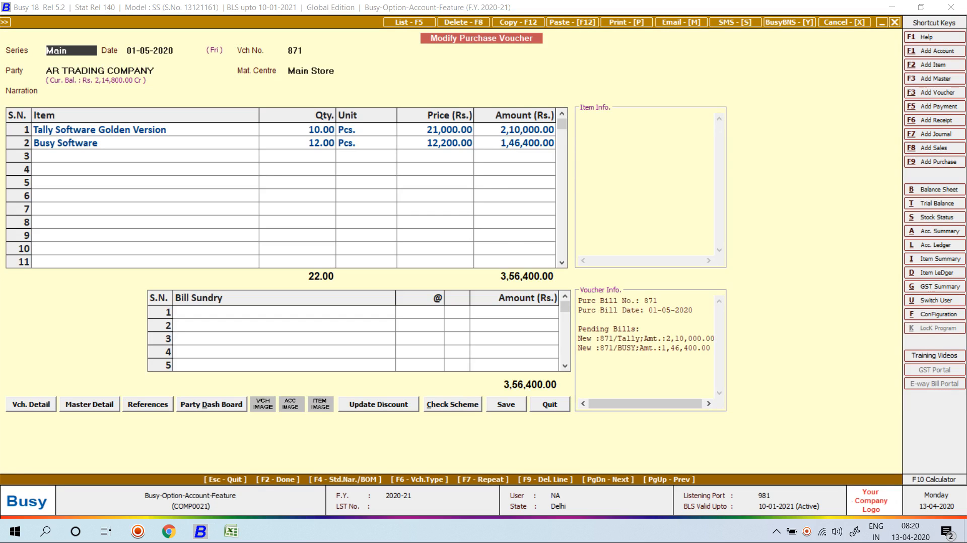
# Check the Narration column in the voucher's bill-by-bill adjustment and leave the references unedited.
pyautogui.press('F2')
pyautogui.press('Return')
pyautogui.press('Return')
pyautogui.press('Return')
pyautogui.press('Return')
pyautogui.press('Return')
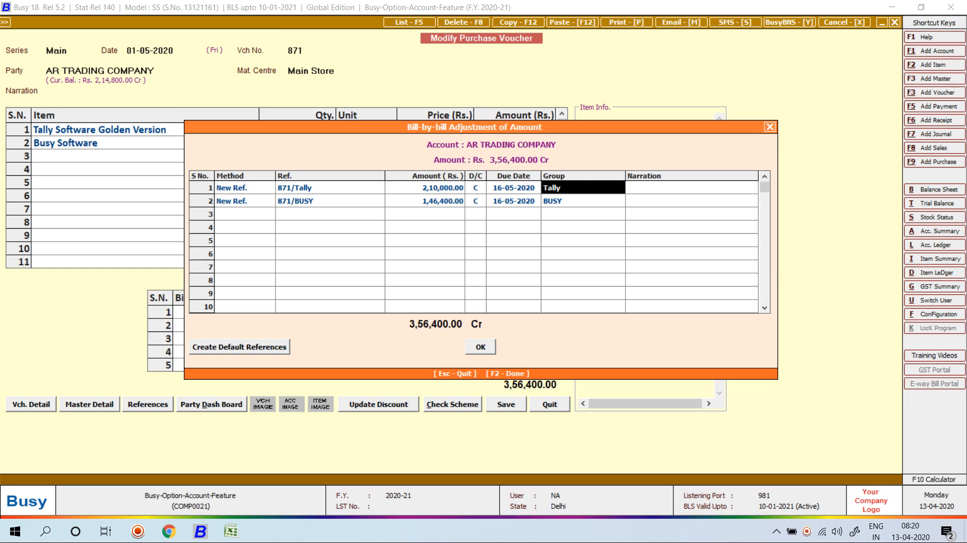
pyautogui.press('Escape')
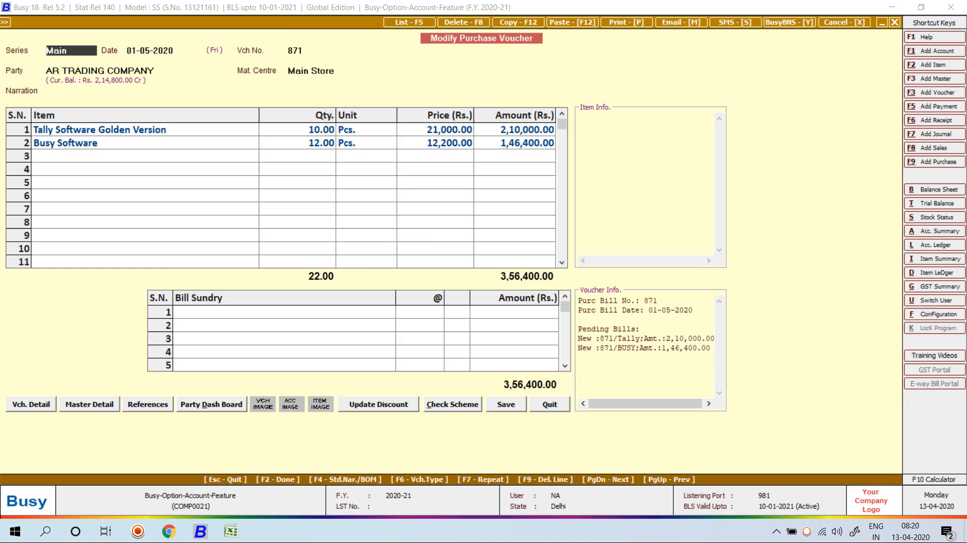
# Enable Bill by Bill for all Accounts in the bill-by-bill configuration and save the Accounts options.
pyautogui.press('Escape')
pyautogui.press('Escape')
pyautogui.press('Return')
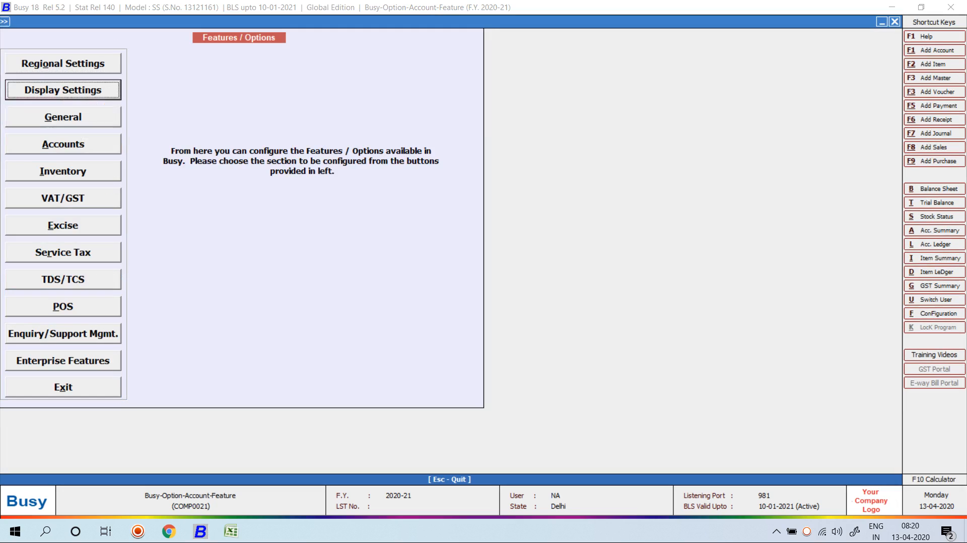
pyautogui.press('Return')
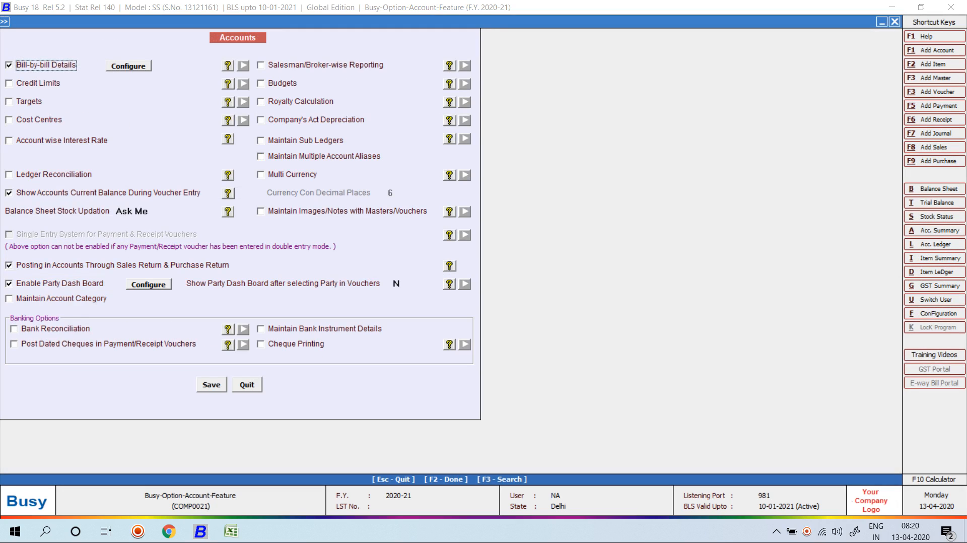
pyautogui.press('Tab')
pyautogui.press('Return')
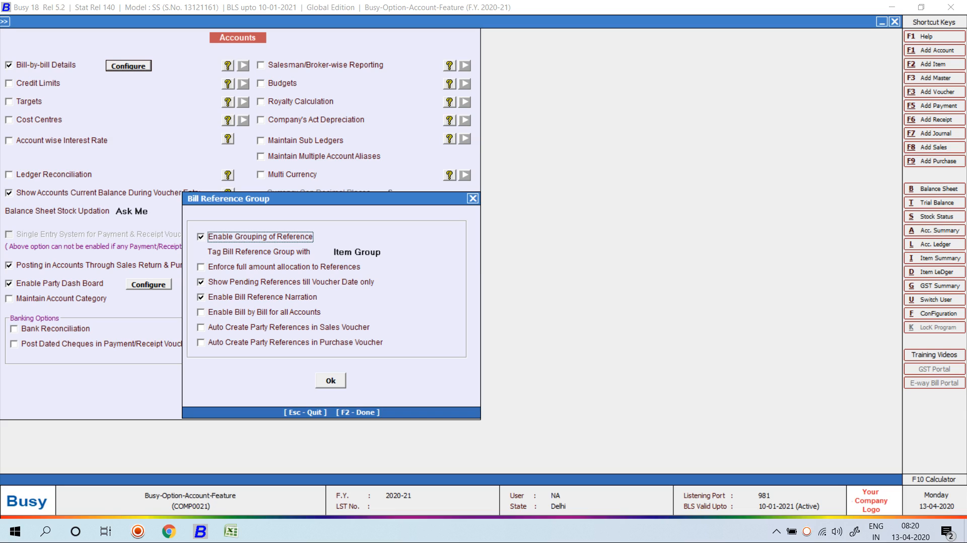
pyautogui.click(201, 312)
pyautogui.click(330, 380)
pyautogui.press('F2')
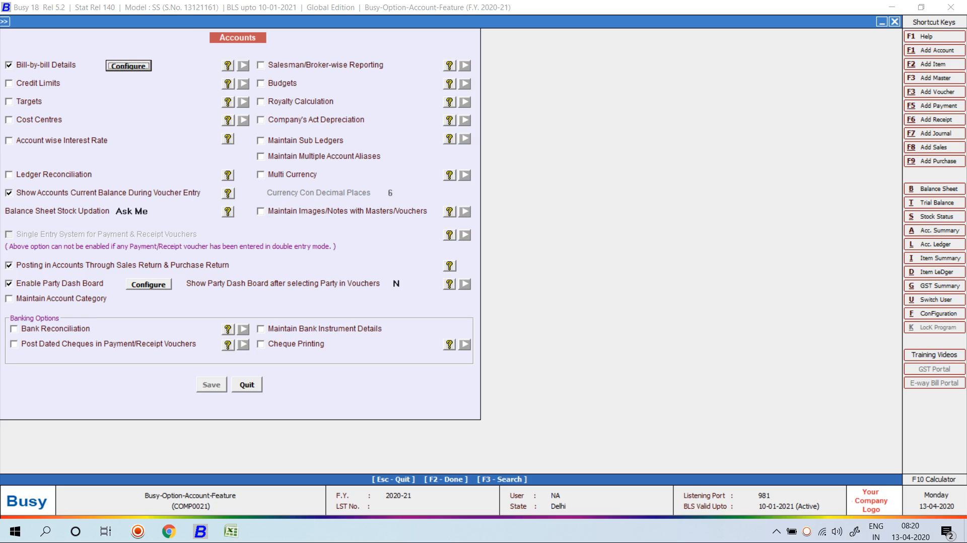
# Start a new account master named KAMAL TRADING under the Sundry Debtors group.
pyautogui.press('Escape')
pyautogui.press('Escape')
pyautogui.press('Escape')
pyautogui.press('Up')
pyautogui.press('Return')
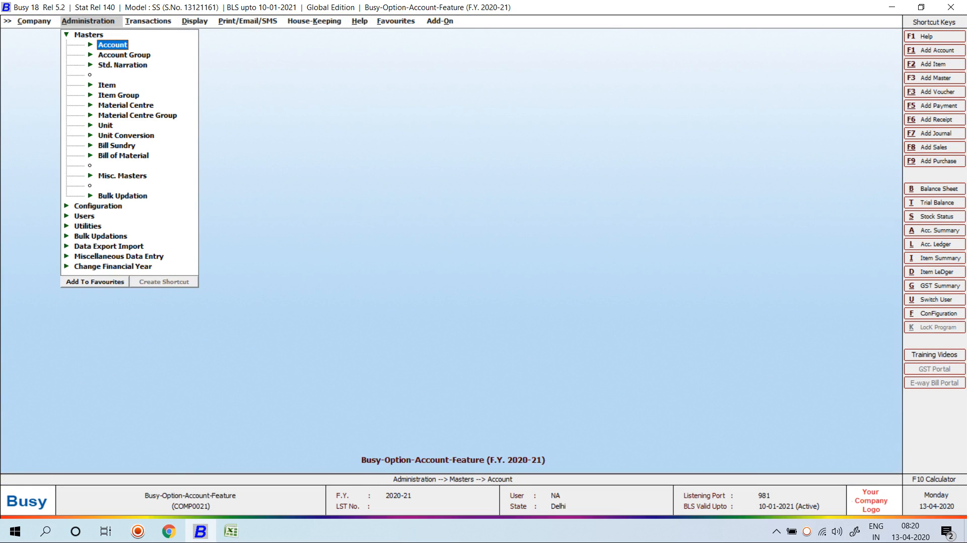
pyautogui.press('Return')
pyautogui.press('Return')
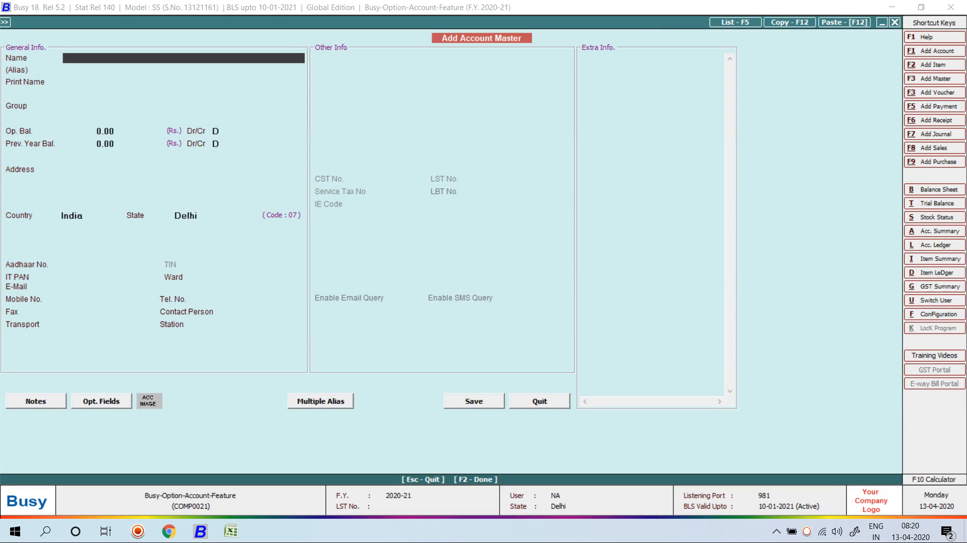
pyautogui.write('KAMAL TREA')
pyautogui.press('BackSpace')
pyautogui.press('BackSpace')
pyautogui.write('ADING')
pyautogui.press('Return')
pyautogui.press('Return')
pyautogui.press('Return')
pyautogui.write('SUN')
pyautogui.press('Down')
pyautogui.press('Return')
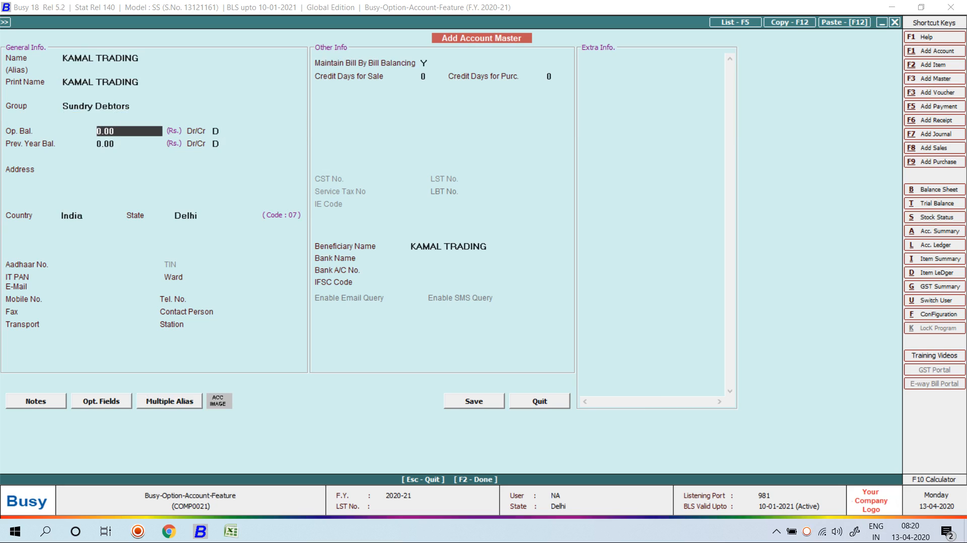
# Switch the new account to an expense group to check the bill-by-bill balancing option, and quit without saving.
pyautogui.press('Up')
pyautogui.write('EX')
pyautogui.press('Down')
pyautogui.press('Return')
pyautogui.press('Escape')
pyautogui.press('Return')
pyautogui.press('Escape')
pyautogui.press('Escape')
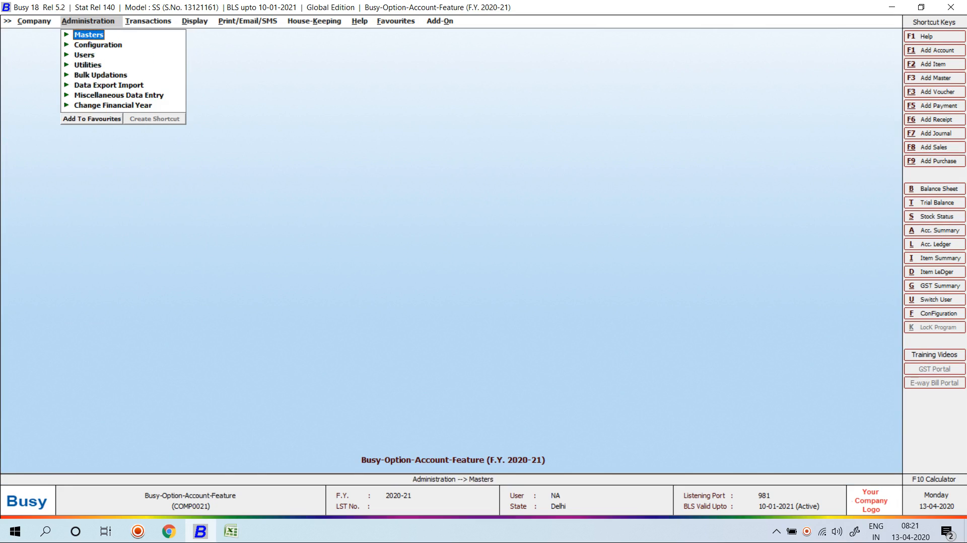
# Enable Auto Create Party References in Sales Voucher and in Purchase Voucher, and save the Accounts options.
pyautogui.press('Down')
pyautogui.press('Return')
pyautogui.press('Return')
pyautogui.press('Down')
pyautogui.press('Down')
pyautogui.press('Down')
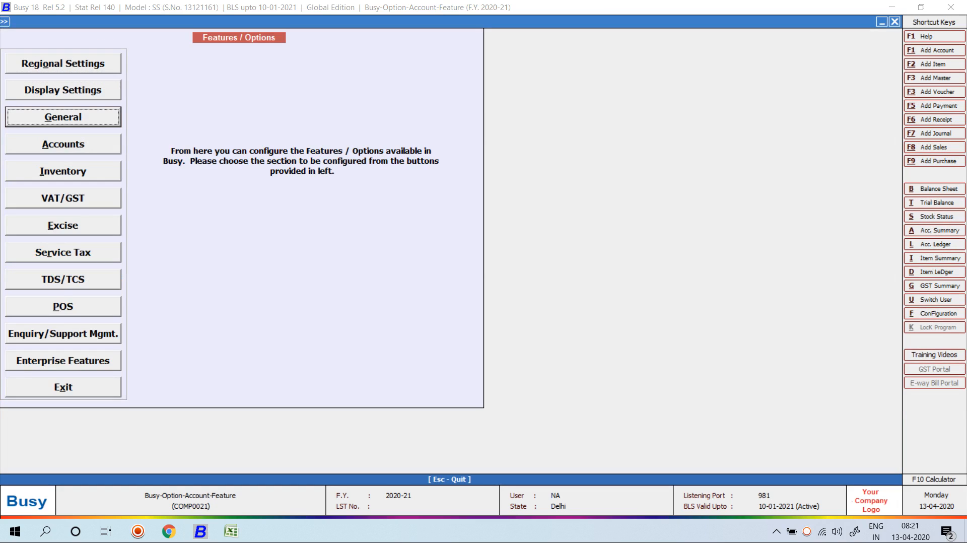
pyautogui.press('Return')
pyautogui.press('Tab')
pyautogui.press('Return')
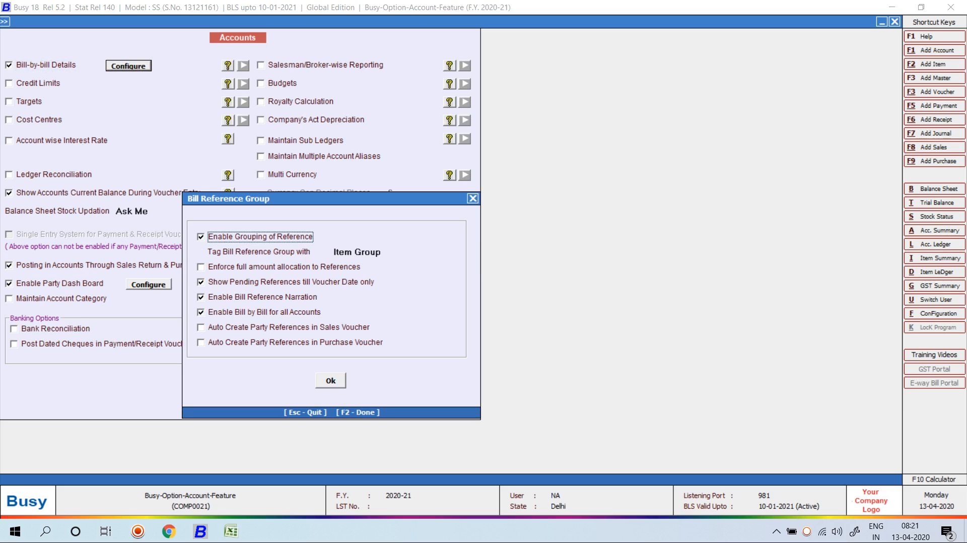
pyautogui.click(201, 328)
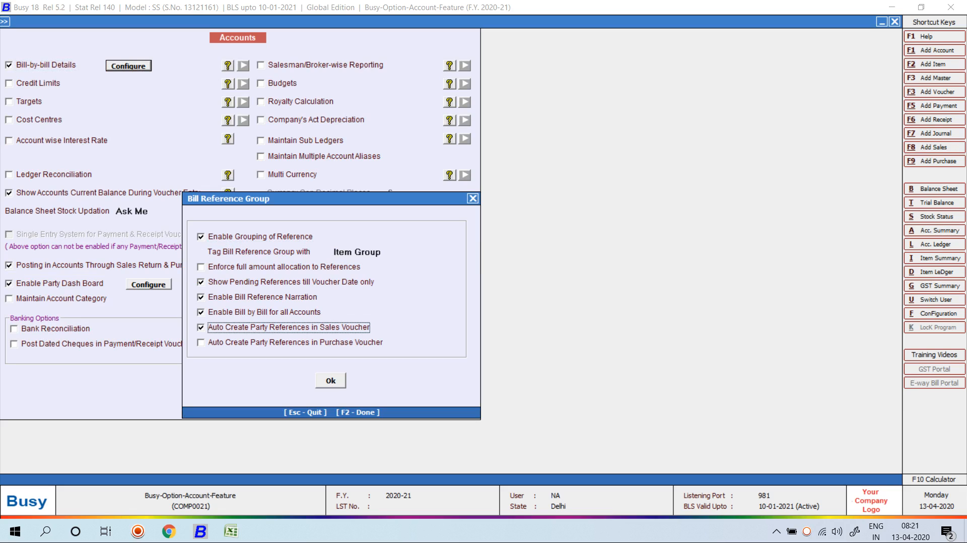
pyautogui.press('Tab')
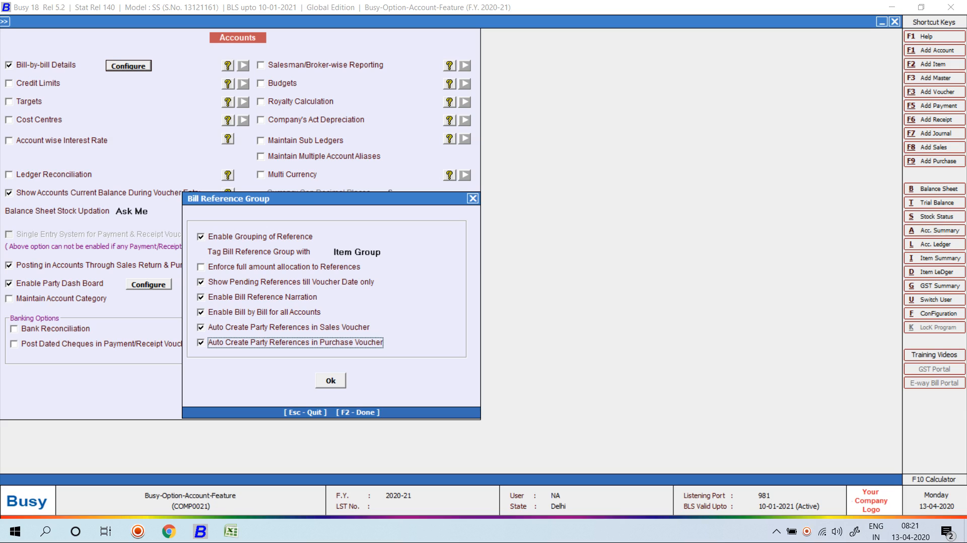
pyautogui.press('F2')
pyautogui.press('F2')
pyautogui.press('Return')
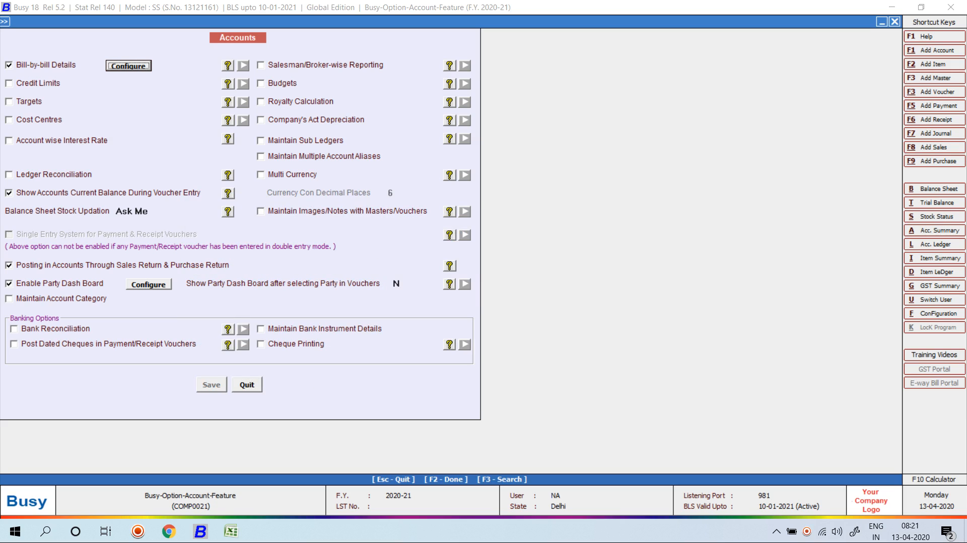
pyautogui.press('Escape')
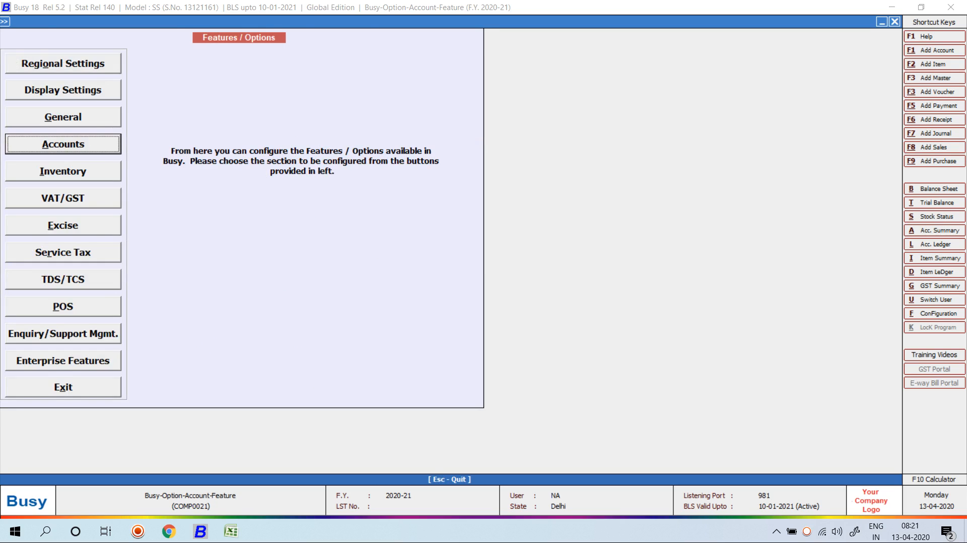
# Start a purchase voucher dated 10-05-2020 with voucher number 881 for AR TRADING COMPANY at Main Store.
pyautogui.press('Escape')
pyautogui.press('Right')
pyautogui.press('Down')
pyautogui.press('Return')
pyautogui.press('Return')
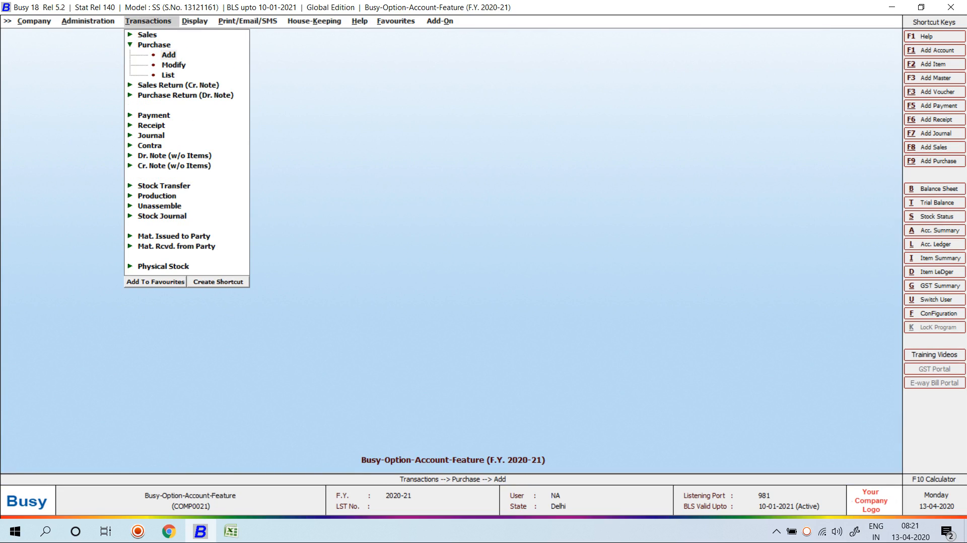
pyautogui.press('Return')
pyautogui.write('10-05')
pyautogui.press('Return')
pyautogui.press('Return')
pyautogui.press('Return')
pyautogui.write('881')
pyautogui.press('Return')
pyautogui.press('Return')
pyautogui.press('Return')
# Add 12 pcs of Tally Software at Rs. 17,900 each, accept blank transport details and save the purchase voucher.
pyautogui.press('Down')
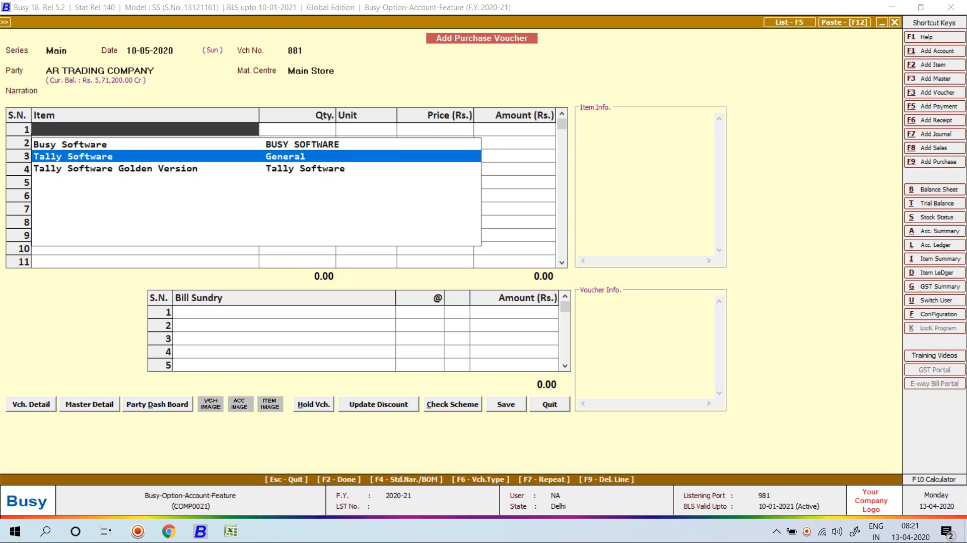
pyautogui.press('Return')
pyautogui.write('12')
pyautogui.press('Return')
pyautogui.press('Return')
pyautogui.press('Return')
pyautogui.press('Return')
pyautogui.press('Return')
pyautogui.press('Return')
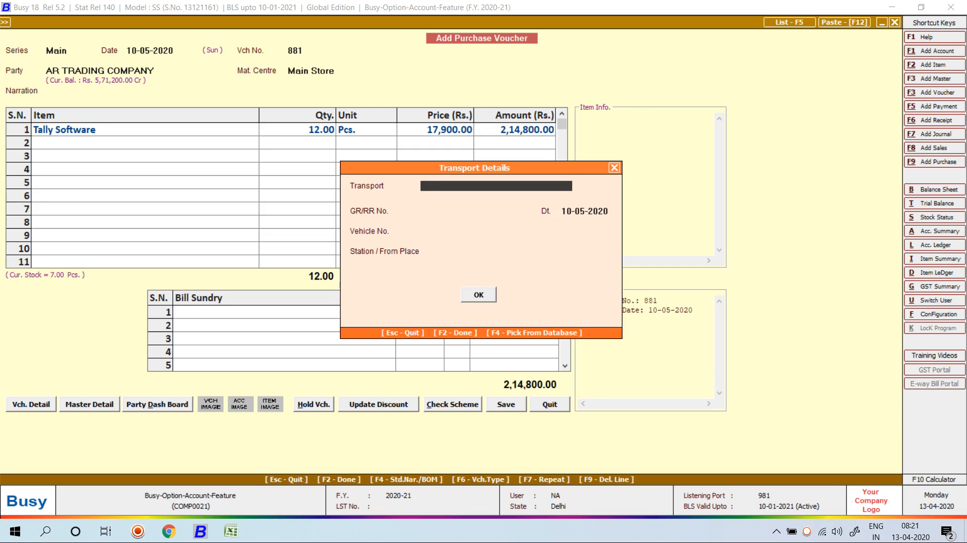
pyautogui.press('F2')
pyautogui.press('Left')
pyautogui.press('Return')
pyautogui.press('Return')
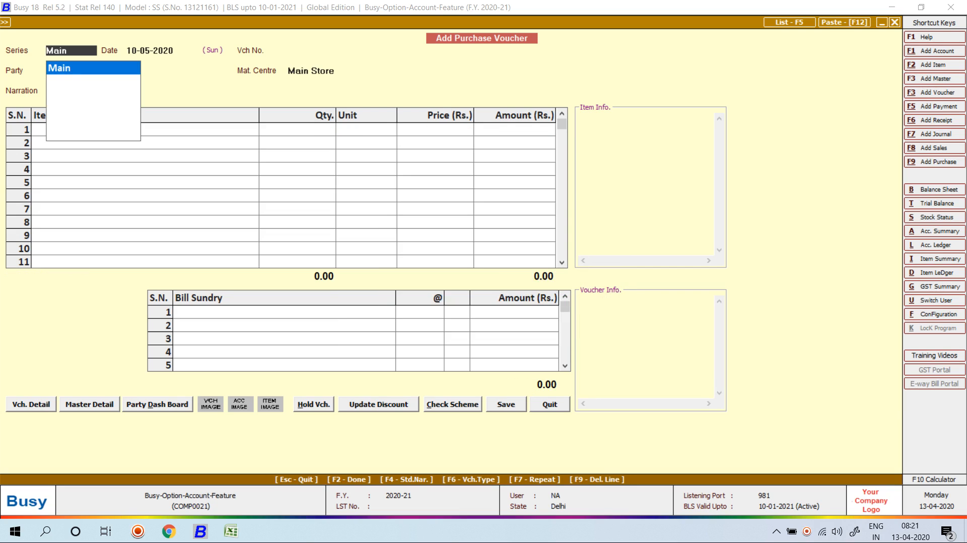
# Leave purchase voucher entry and go to the Bills Payable report under Outstanding Analysis.
pyautogui.press('Escape')
pyautogui.press('Escape')
pyautogui.press('Down')
pyautogui.press('Down')
pyautogui.press('Down')
pyautogui.press('Down')
pyautogui.press('Return')
pyautogui.press('Down')
pyautogui.press('Down')
pyautogui.press('Down')
pyautogui.press('Down')
pyautogui.press('Return')
pyautogui.press('Escape')
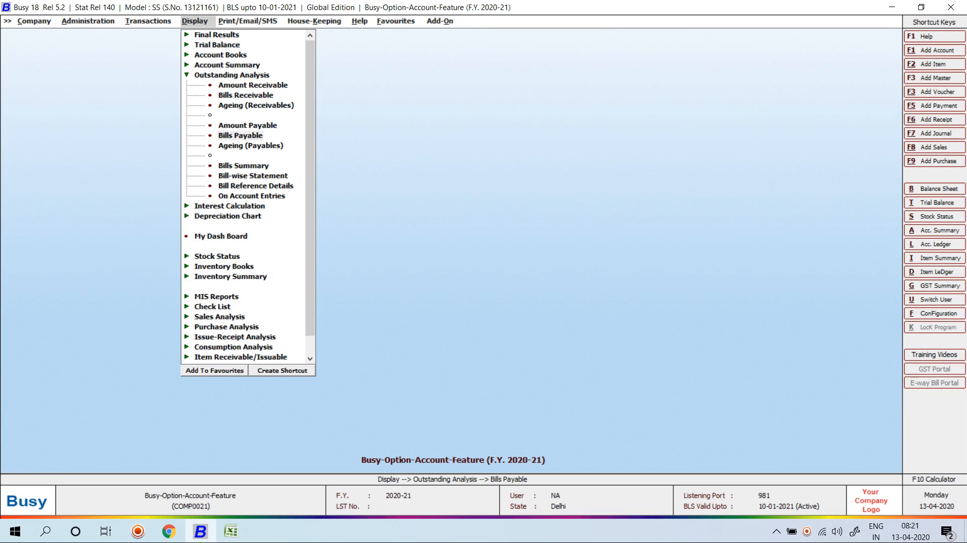
# Show bills payable for AR TRADING COMPANY up to 31-05-2020, with status as on 31-05-2020, and check reference 881.
pyautogui.press('Return')
pyautogui.press('Return')
pyautogui.press('Return')
pyautogui.press('Return')
pyautogui.press('Return')
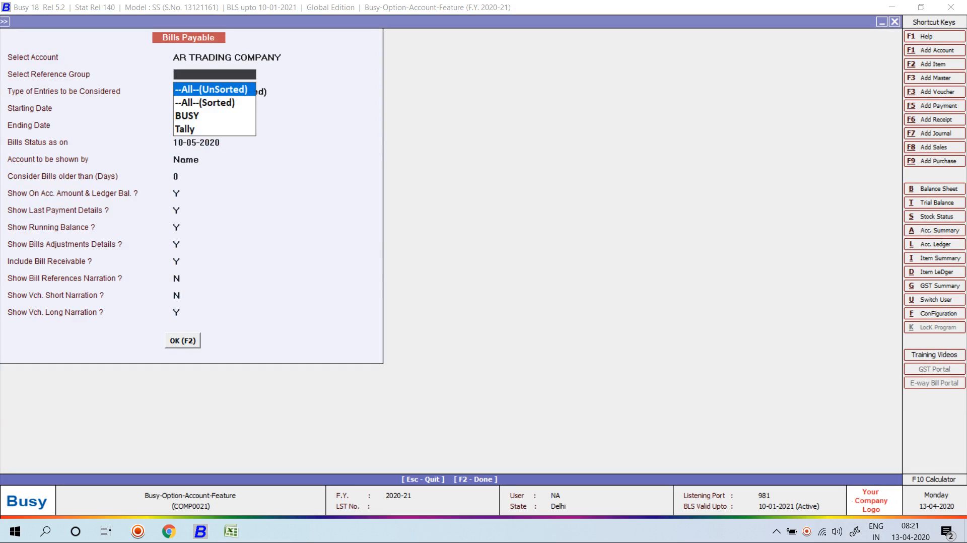
pyautogui.write('31-05')
pyautogui.press('Return')
pyautogui.write('31-05')
pyautogui.press('Return')
pyautogui.press('F2')
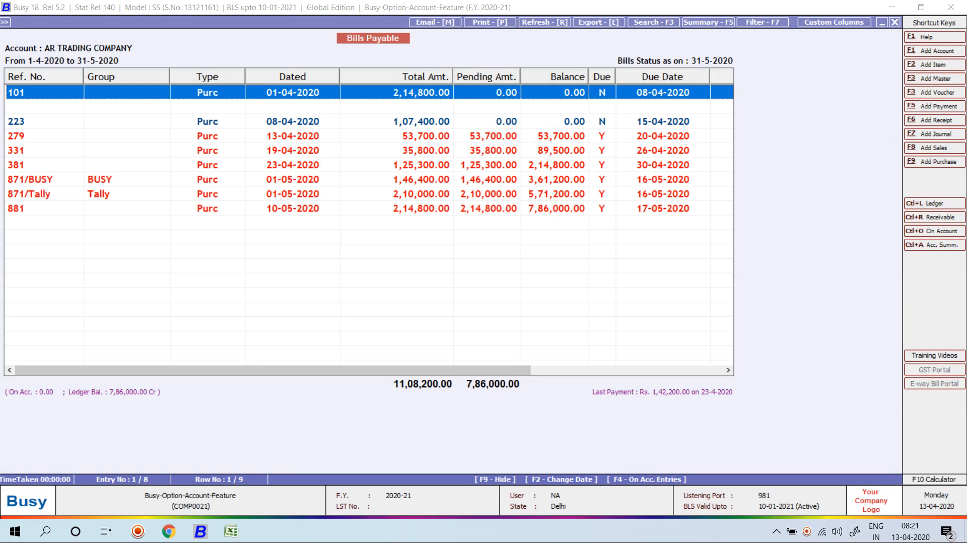
pyautogui.press('End')
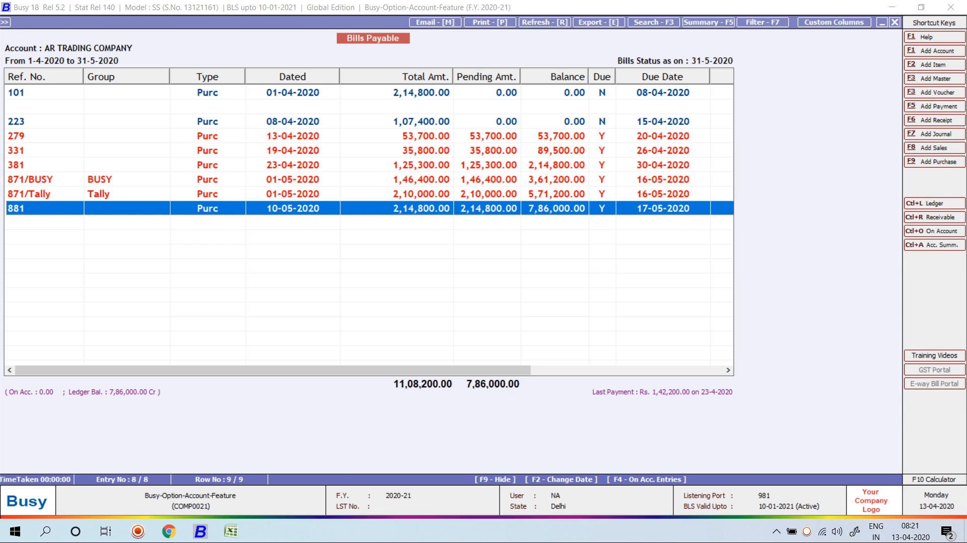
pyautogui.press('Escape')
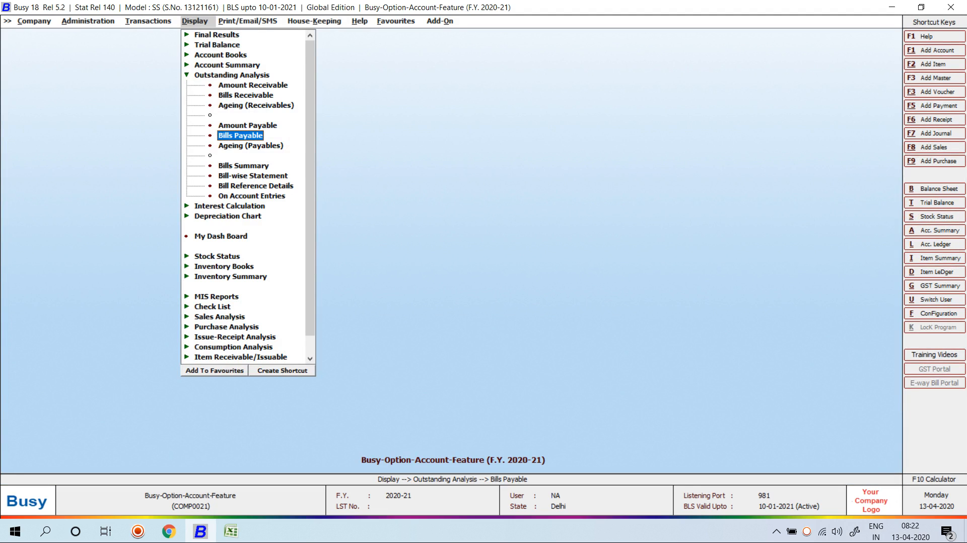
# Enable Account wise Interest Rate in the Accounts options and save.
pyautogui.press('Escape')
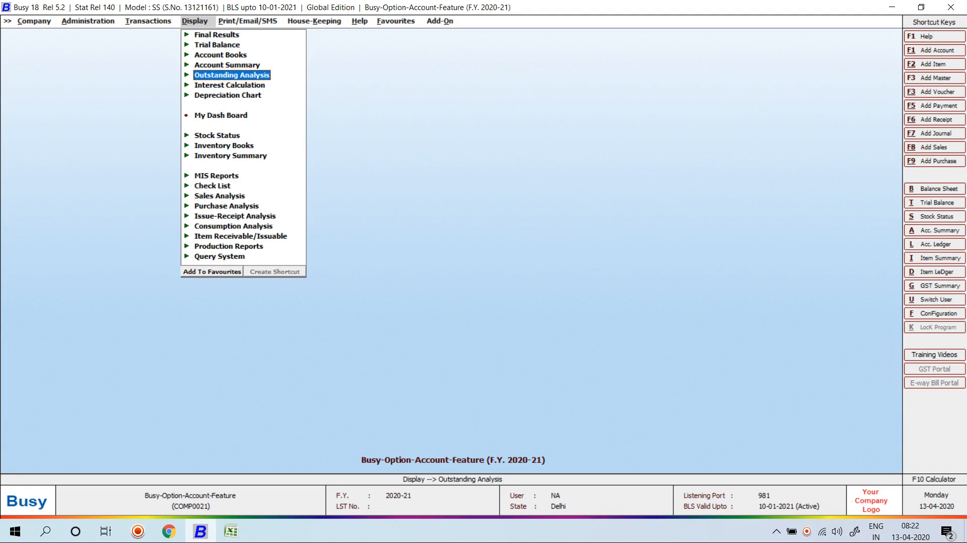
pyautogui.press('Left')
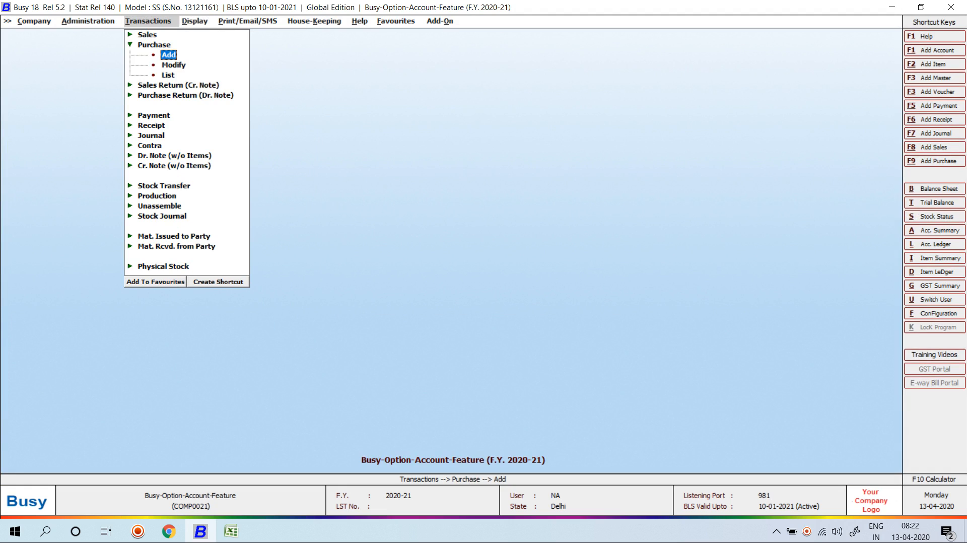
pyautogui.press('Escape')
pyautogui.press('Left')
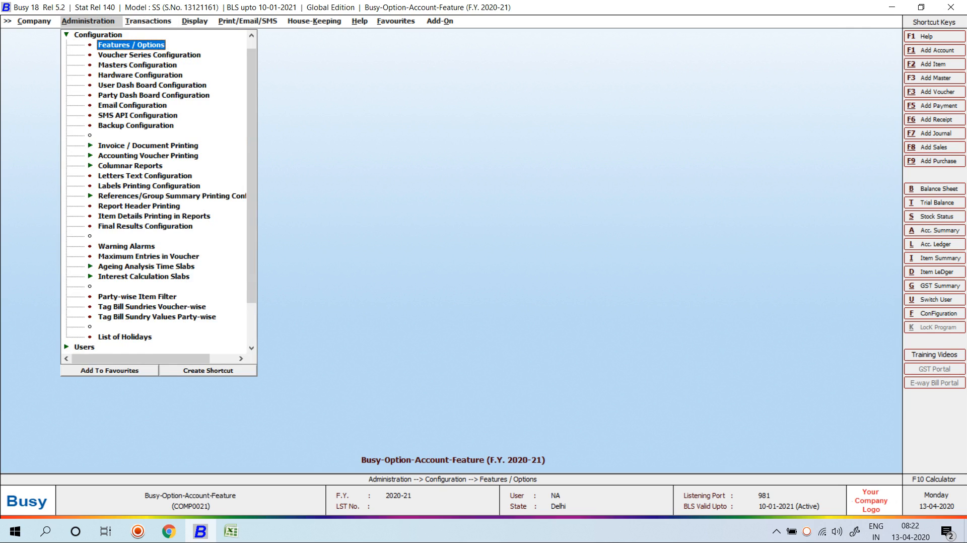
pyautogui.press('Return')
pyautogui.press('Down')
pyautogui.press('Down')
pyautogui.press('Down')
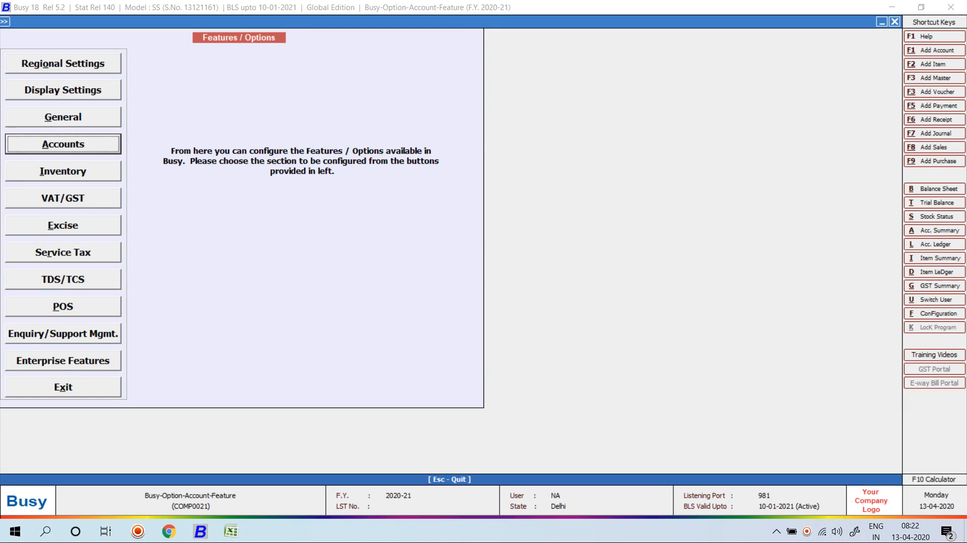
pyautogui.press('Return')
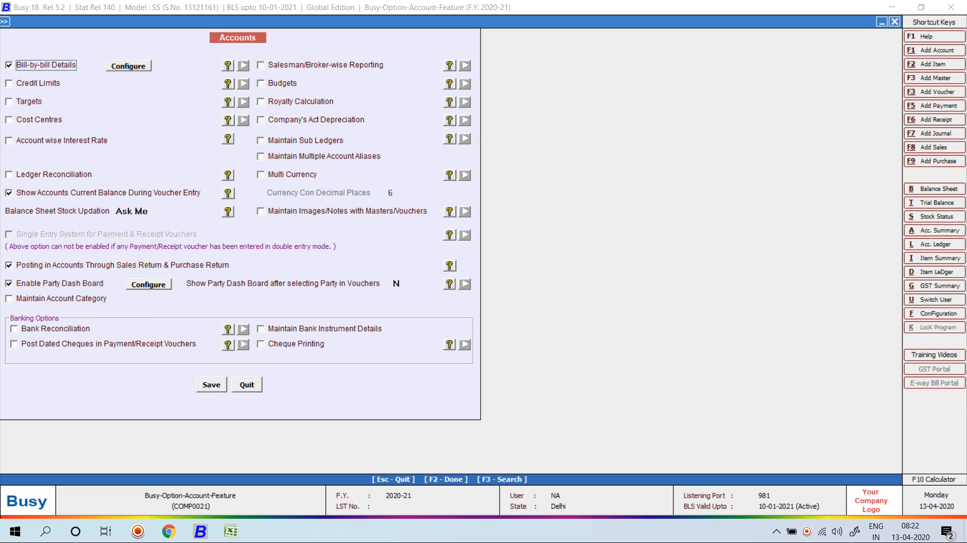
pyautogui.click(10, 141)
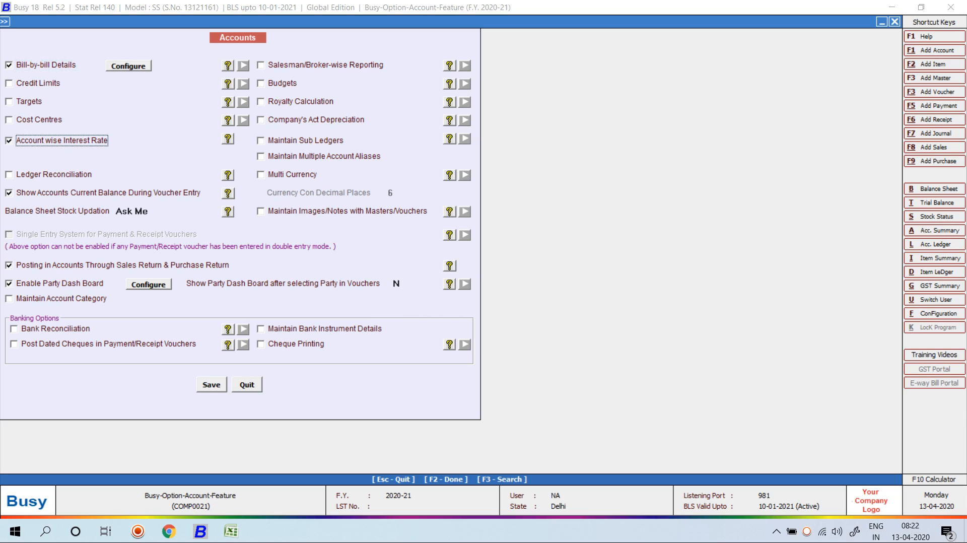
pyautogui.press('F2')
pyautogui.press('Return')
pyautogui.press('Escape')
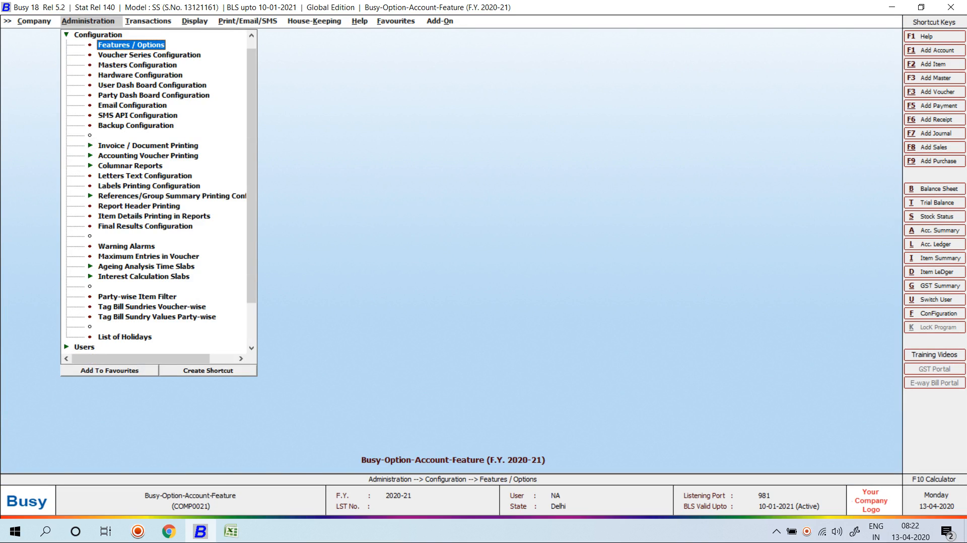
# Open the account master of Mehak Trading Company for modification.
pyautogui.press('Escape')
pyautogui.press('Up')
pyautogui.press('Return')
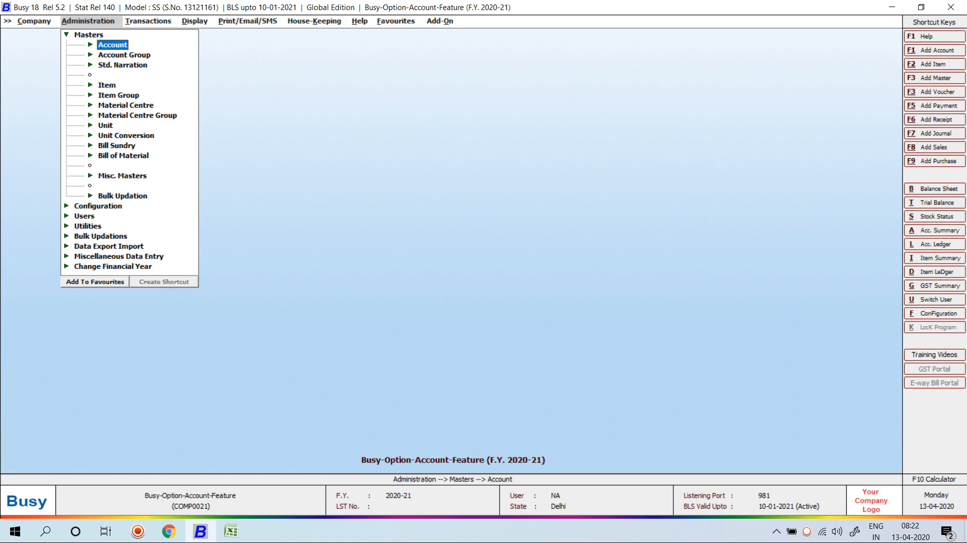
pyautogui.press('Return')
pyautogui.press('Down')
pyautogui.press('Down')
pyautogui.press('Return')
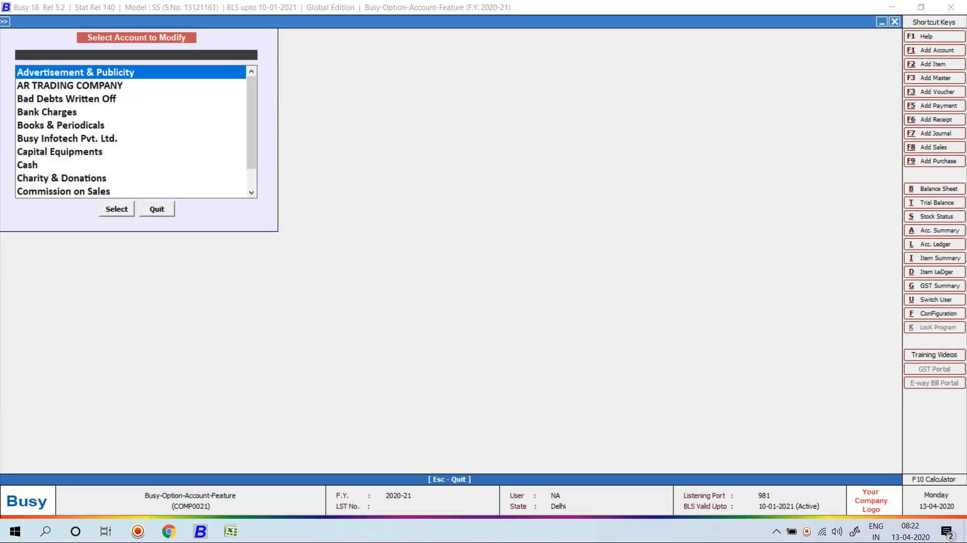
pyautogui.write('meh')
pyautogui.press('Return')
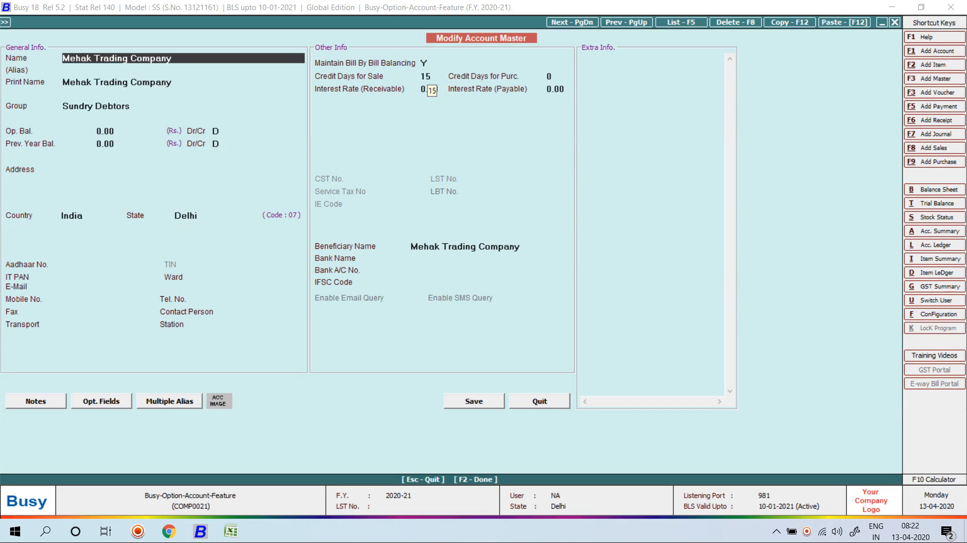
# Set the account's receivable interest rate to 3 and save the account master.
pyautogui.click(428, 90)
pyautogui.write('3')
pyautogui.press('Return')
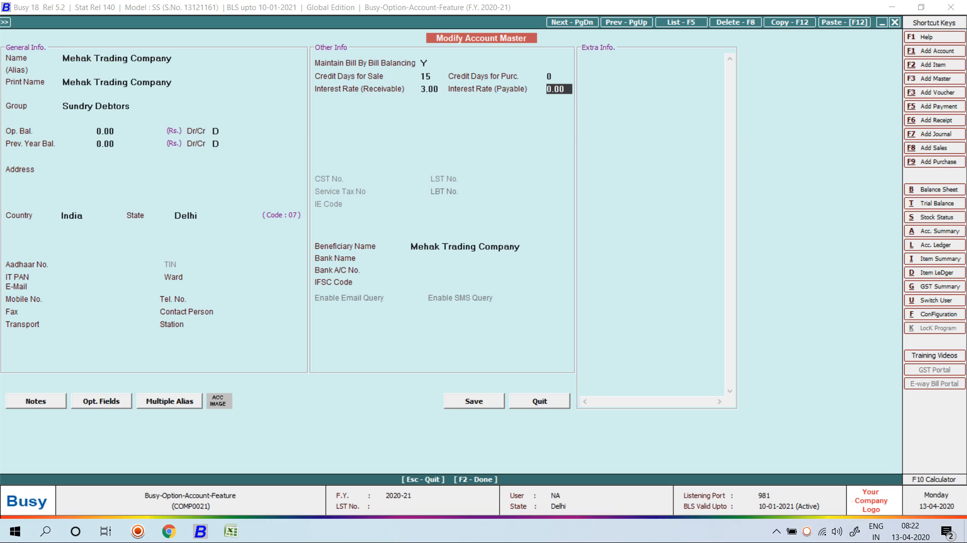
pyautogui.press('F2')
pyautogui.press('Return')
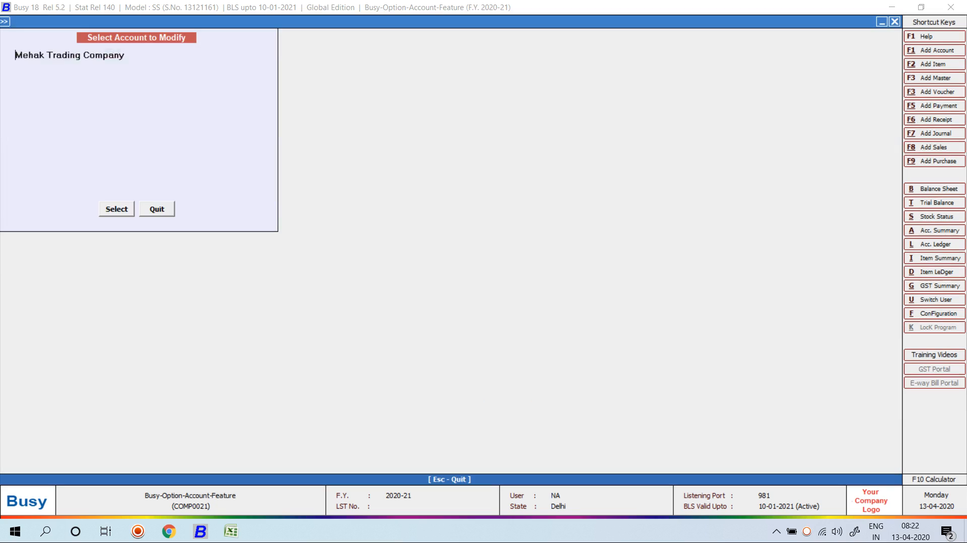
# Set the payable interest rate to 4 in the account master of AR TRADING COMPANY and save it.
pyautogui.write('AR TRADING COMPANY')
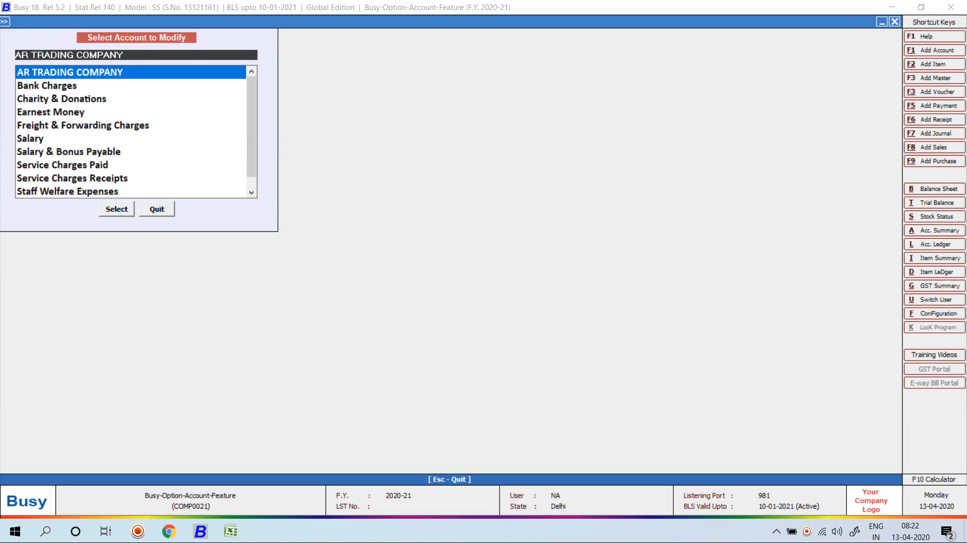
pyautogui.press('Return')
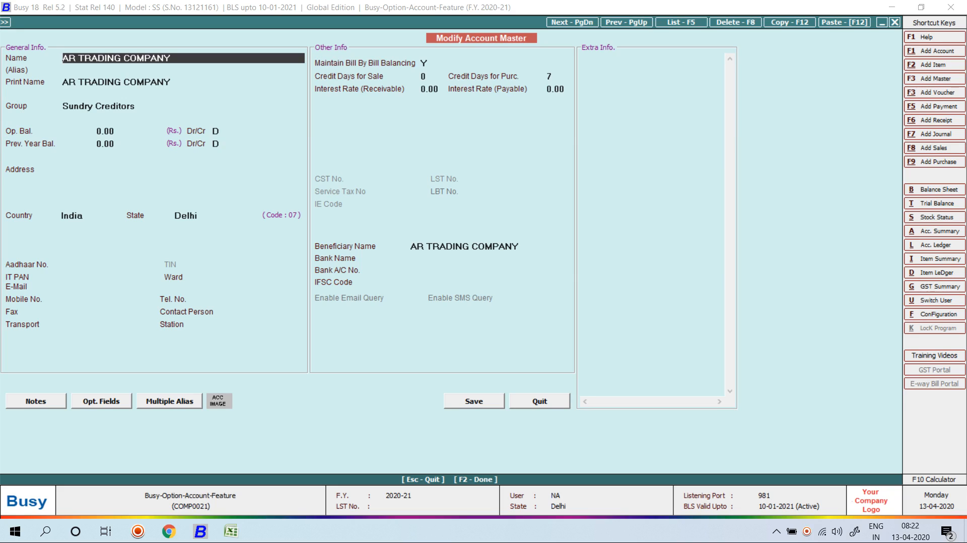
pyautogui.click(552, 89)
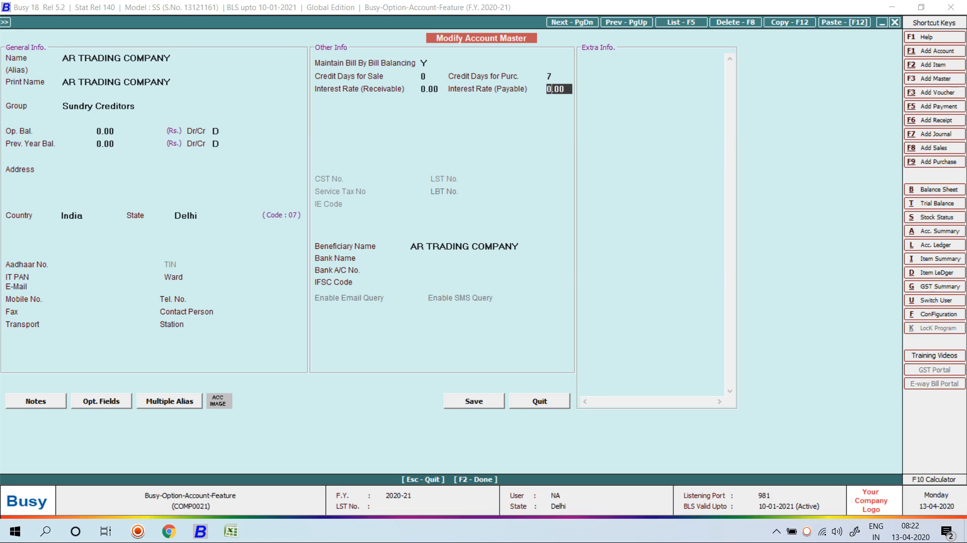
pyautogui.write('4')
pyautogui.press('Return')
pyautogui.press('F2')
pyautogui.press('Return')
pyautogui.press('Escape')
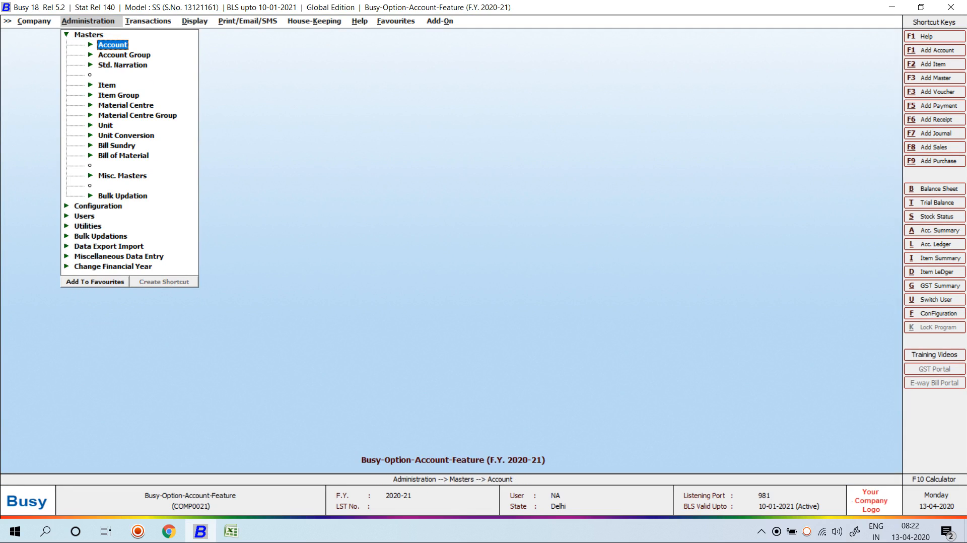
# Run the Update Master Balances process for the company.
pyautogui.press('Right')
pyautogui.press('Right')
pyautogui.press('Right')
pyautogui.press('Right')
pyautogui.press('Down')
pyautogui.press('Down')
pyautogui.press('Return')
pyautogui.press('Return')
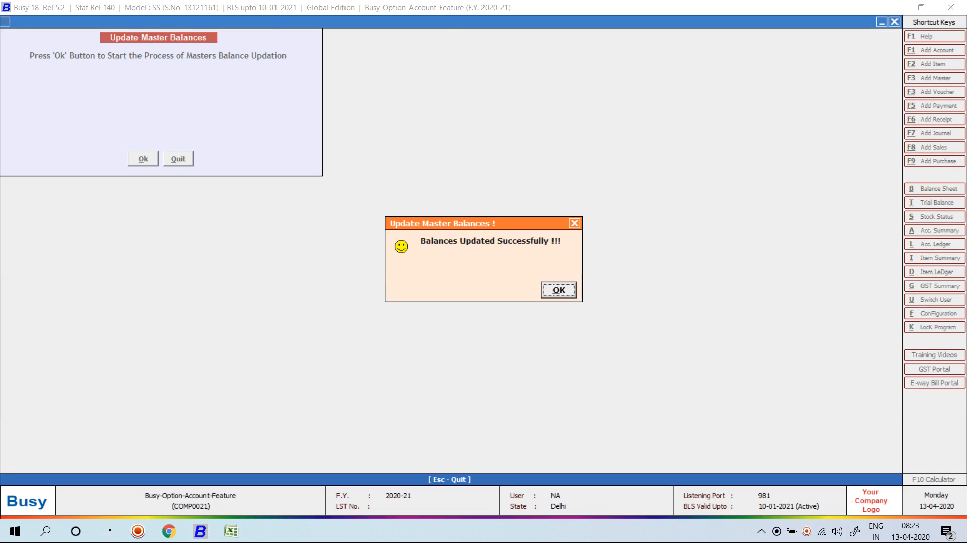
pyautogui.press('Return')
# Open the bills payable interest calculation report's settings.
pyautogui.press('Left')
pyautogui.press('Left')
pyautogui.press('Left')
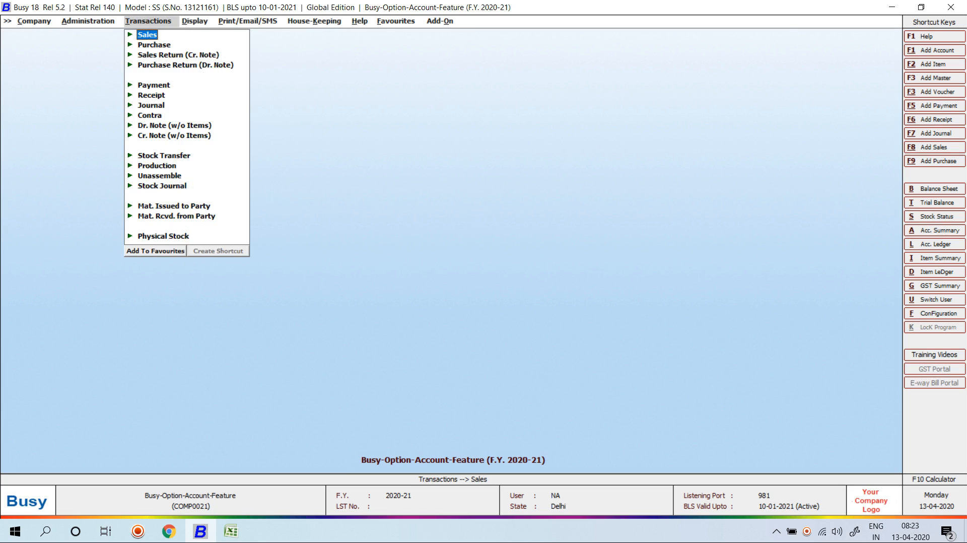
pyautogui.press('Right')
pyautogui.press('Down')
pyautogui.press('Down')
pyautogui.press('Down')
pyautogui.press('Down')
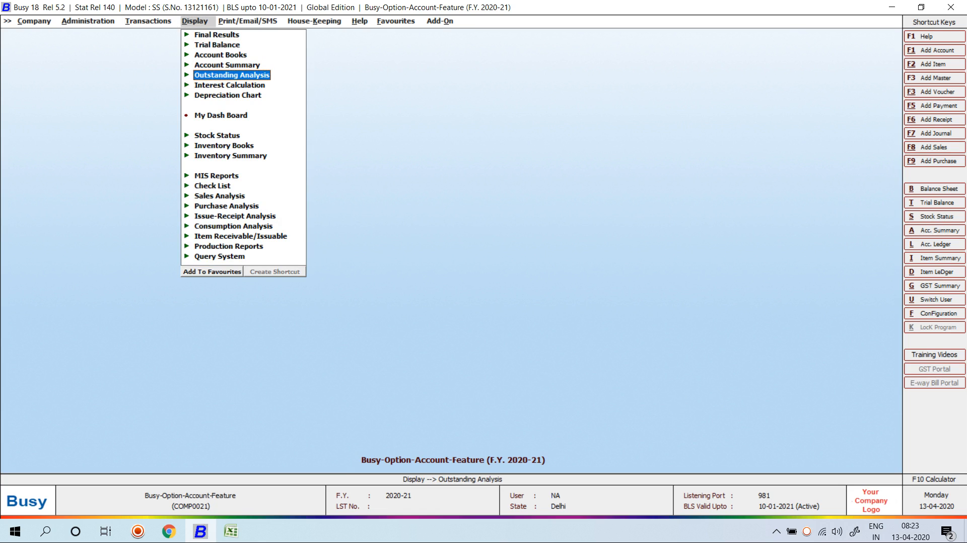
pyautogui.press('Down')
pyautogui.press('Return')
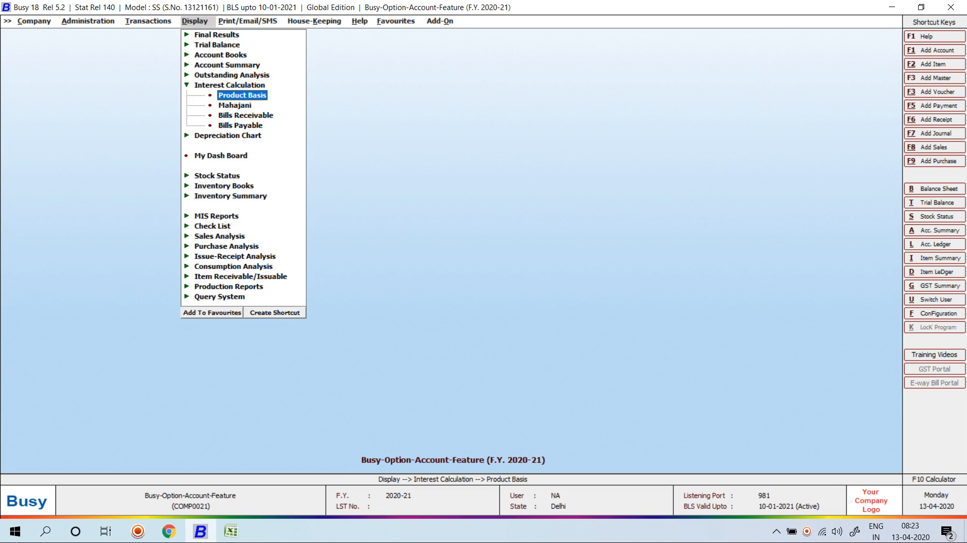
pyautogui.press('Down')
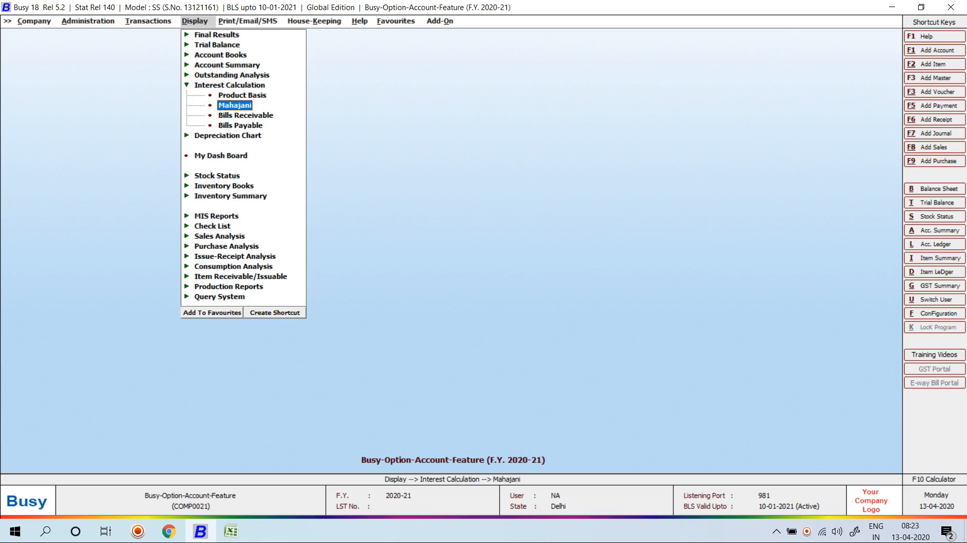
pyautogui.press('Down')
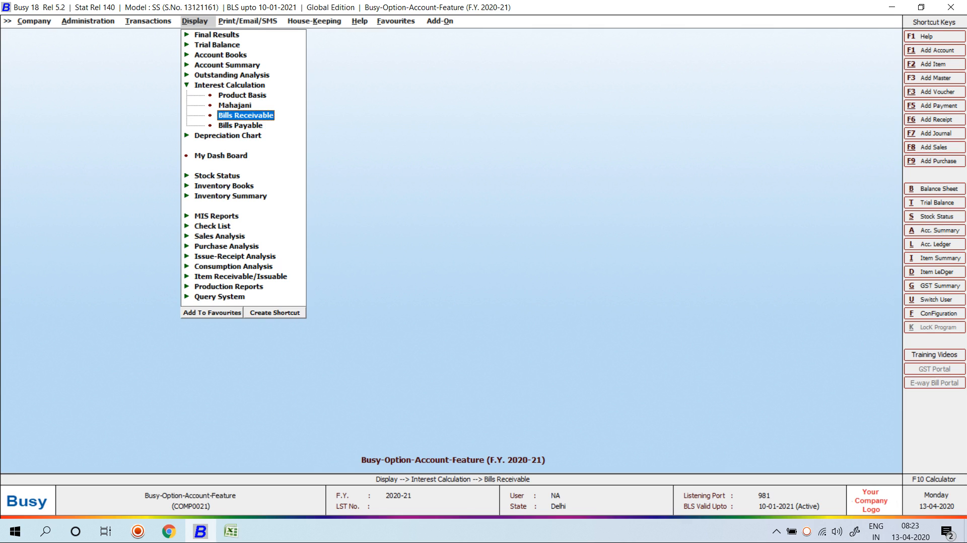
pyautogui.press('Down')
pyautogui.press('Return')
pyautogui.press('Escape')
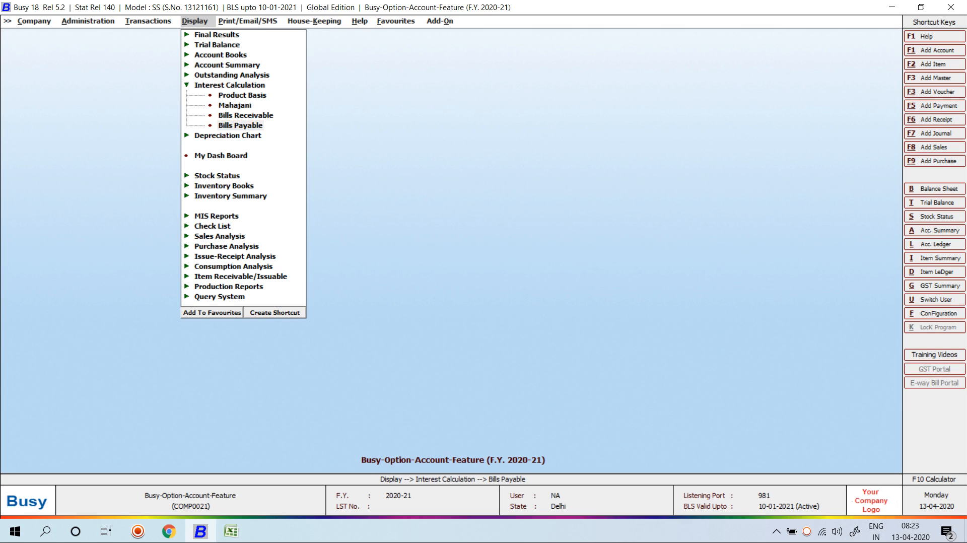
pyautogui.press('Return')
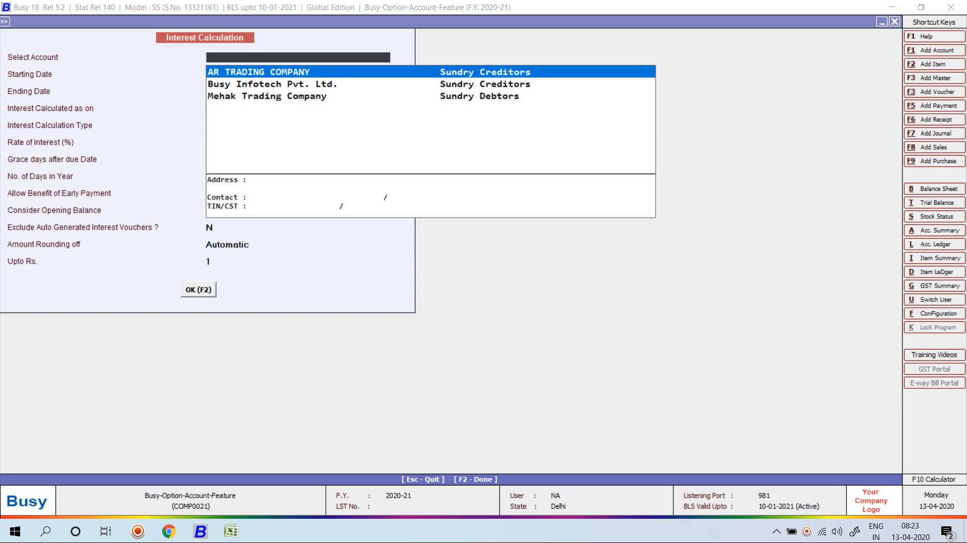
# Show bills payable interest for AR TRADING COMPANY from 01-04-2020, ending and calculated as on 10-05-2020, using the Flat Rate type.
pyautogui.press('Return')
pyautogui.press('Return')
pyautogui.press('Return')
pyautogui.press('Return')
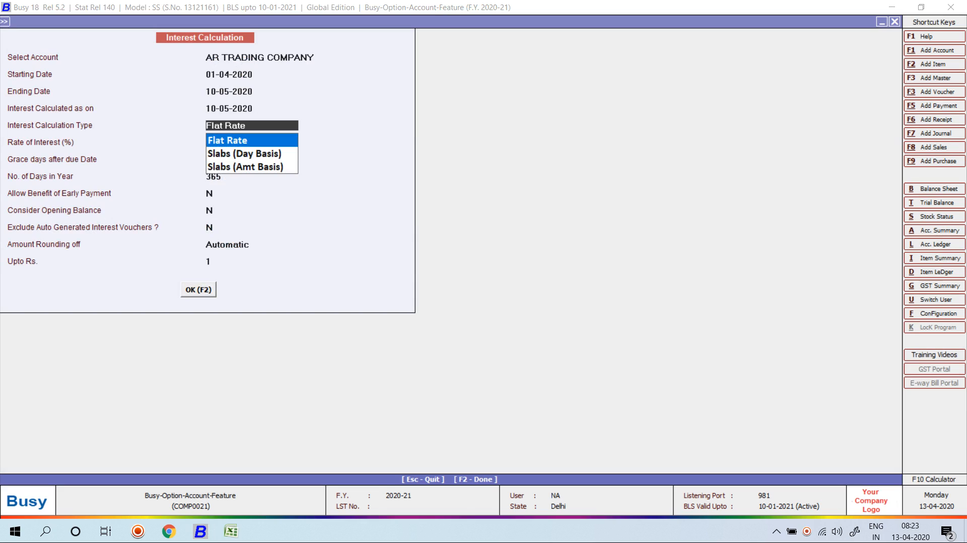
pyautogui.press('Return')
pyautogui.press('Return')
pyautogui.press('Return')
pyautogui.press('Return')
pyautogui.press('Return')
pyautogui.press('Return')
pyautogui.press('Return')
pyautogui.press('Return')
pyautogui.press('Return')
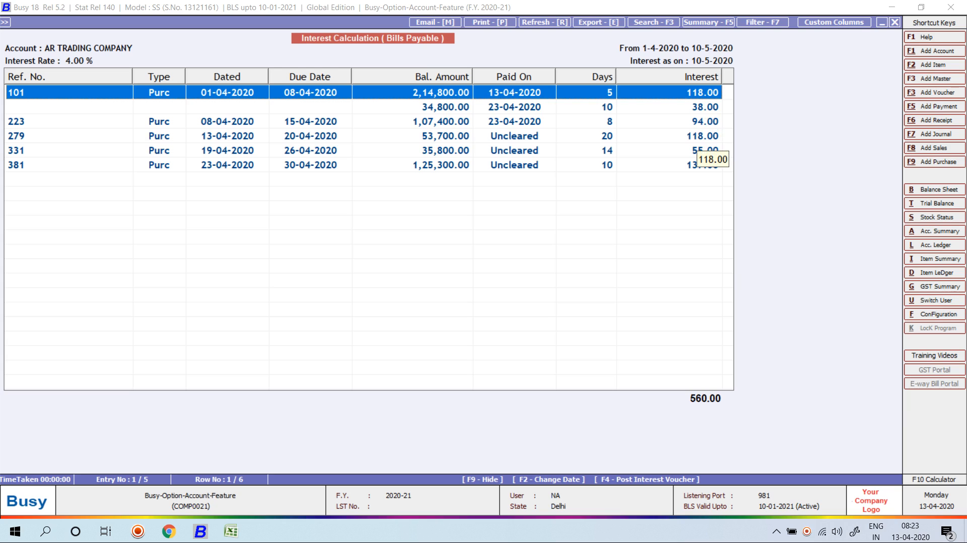
# Regenerate the interest report with ending and calculated-as-on dates of 31-05-2020, and highlight the bills from reference 331 to 881.
pyautogui.press('Escape')
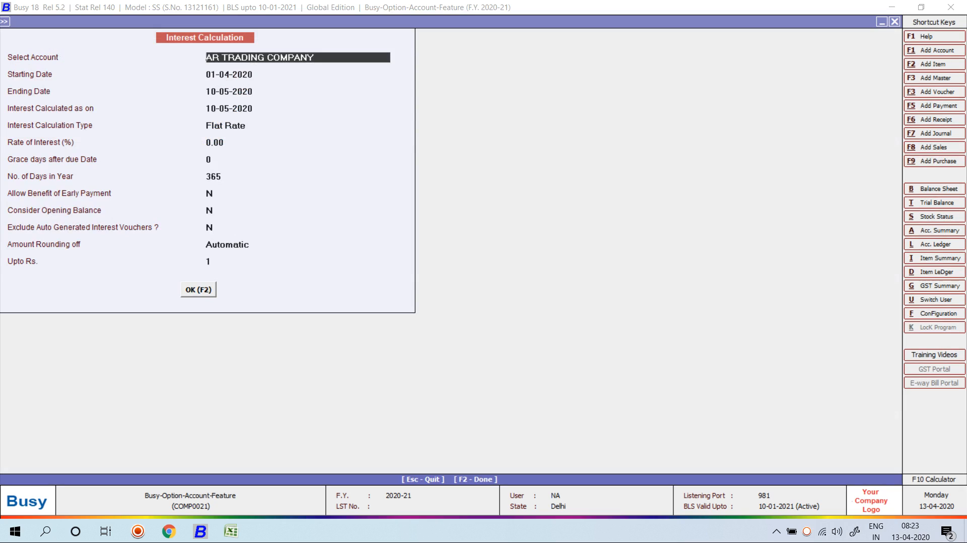
pyautogui.press('Return')
pyautogui.write('31-')
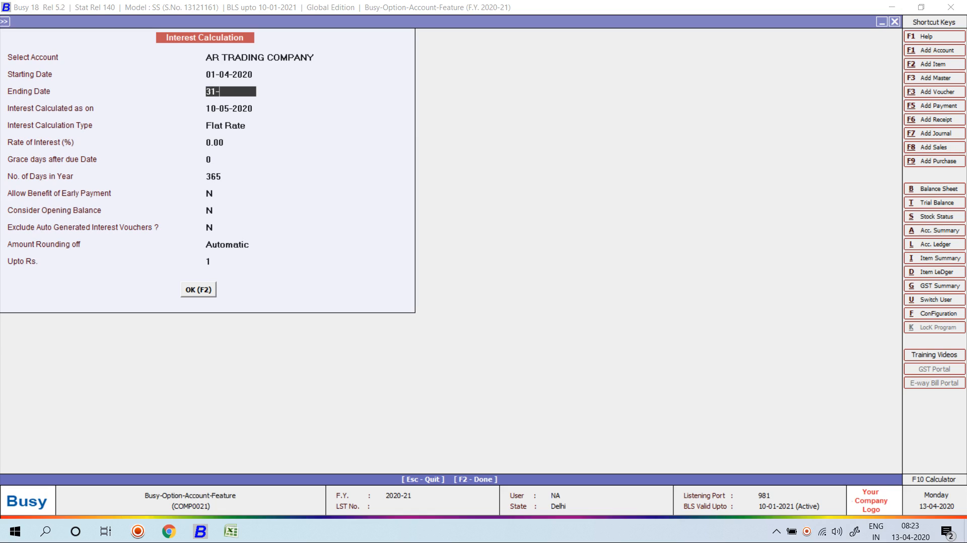
pyautogui.write('3')
pyautogui.press('BackSpace')
pyautogui.write('5')
pyautogui.press('Return')
pyautogui.write('31-5')
pyautogui.press('Return')
pyautogui.press('F2')
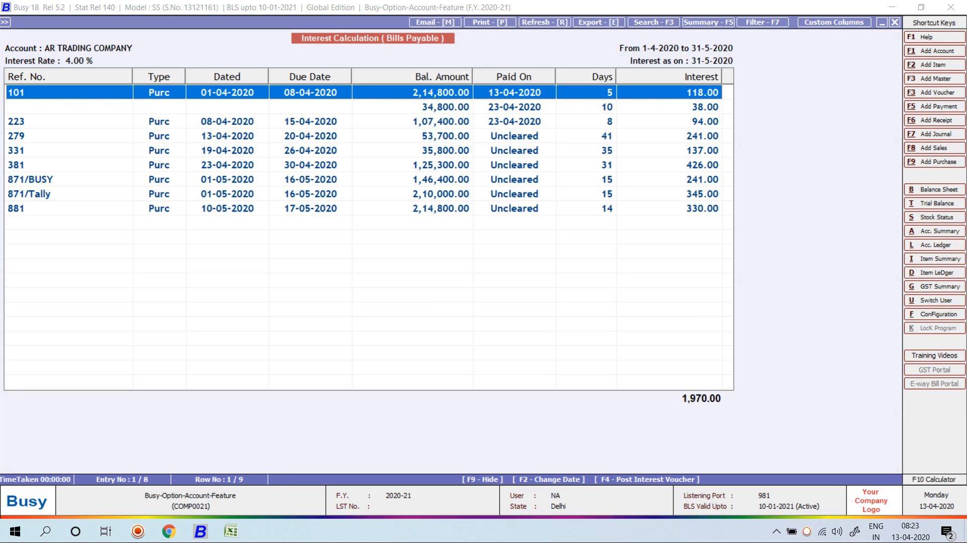
pyautogui.moveTo(702, 151); pyautogui.dragTo(702, 208)
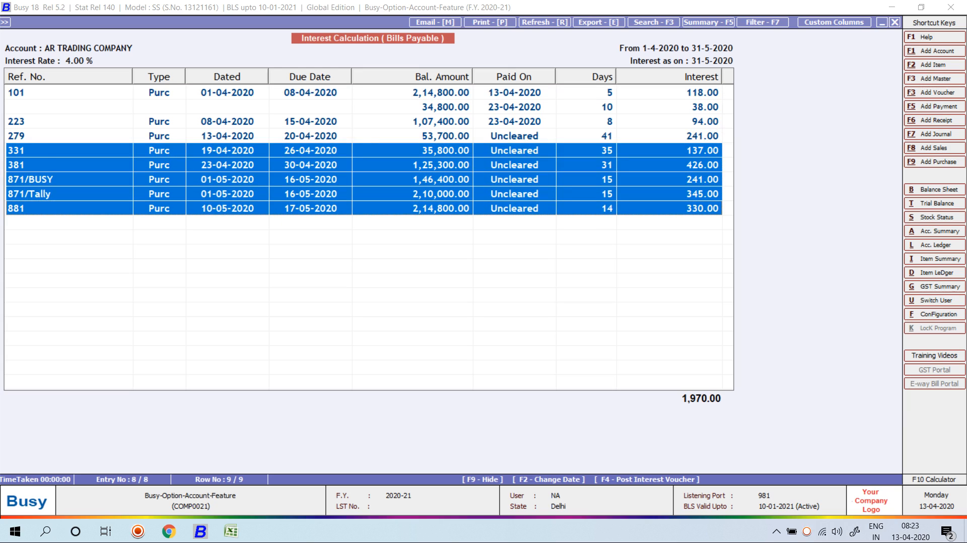
# Launch Microsoft Office Excel 2007 and enter the heading AMOUNT in cell C3.
pyautogui.press('super')
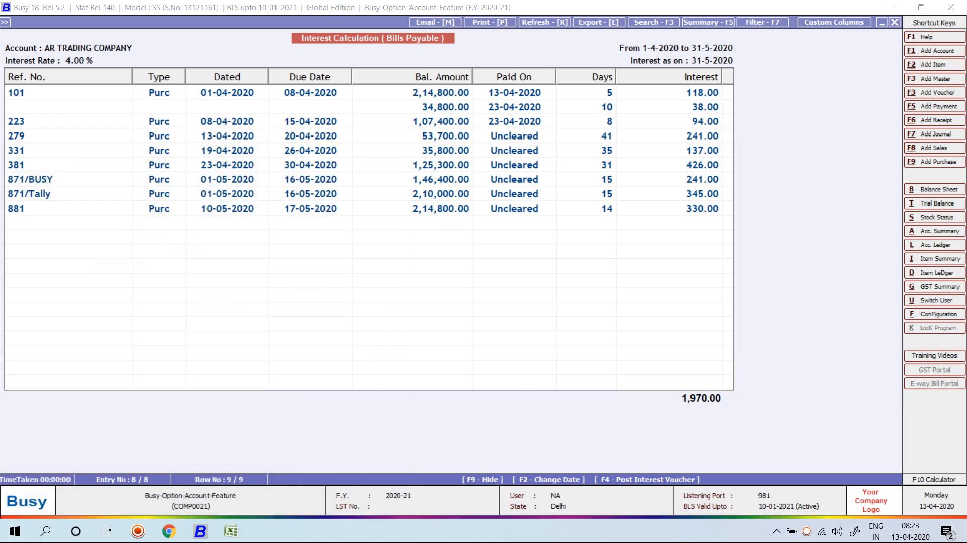
pyautogui.write('EXCD')
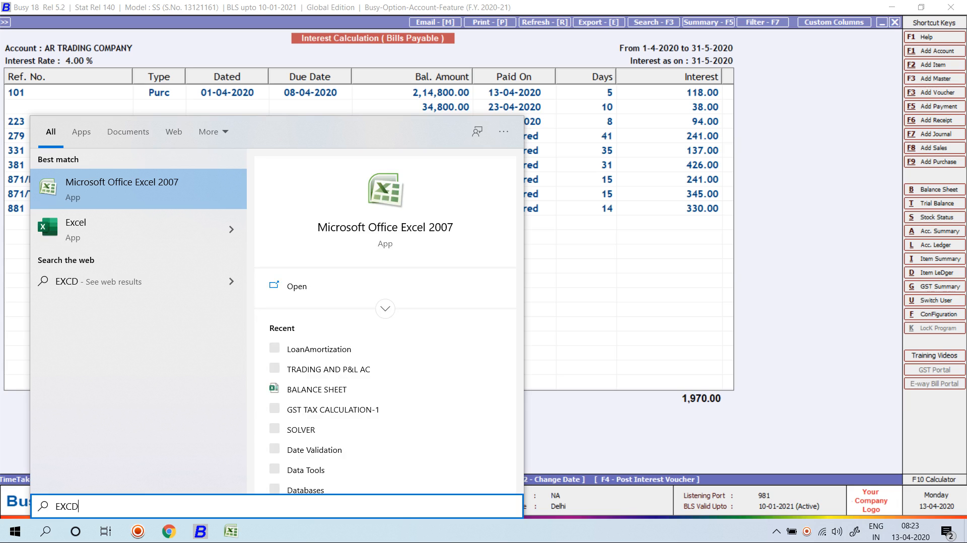
pyautogui.press('Return')
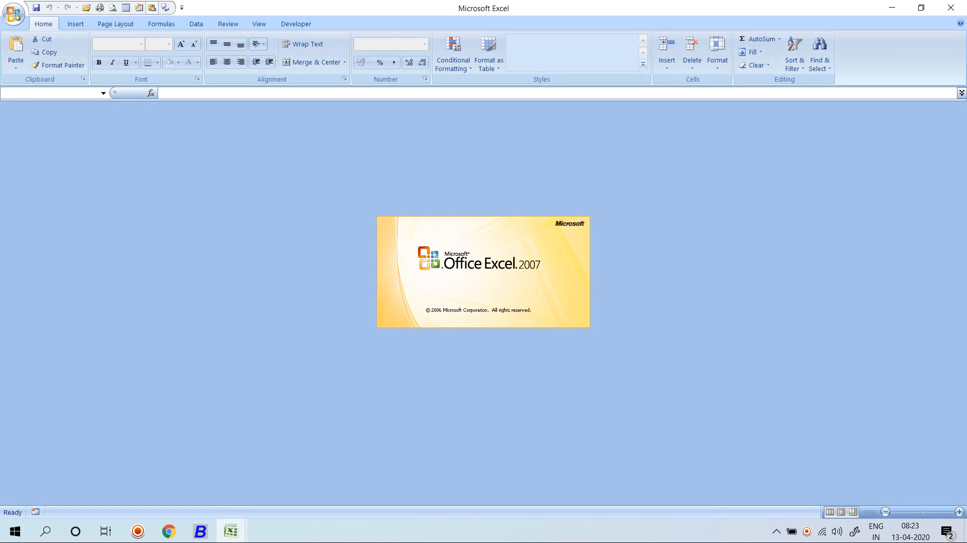
pyautogui.press('Down')
pyautogui.press('Down')
pyautogui.press('Right')
pyautogui.press('Right')
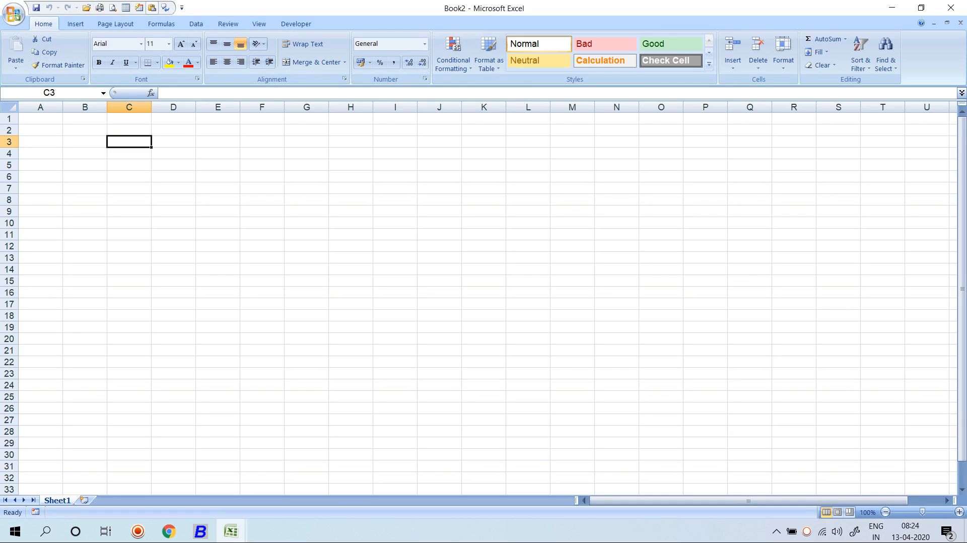
pyautogui.write('AMOUNT')
pyautogui.press('Return')
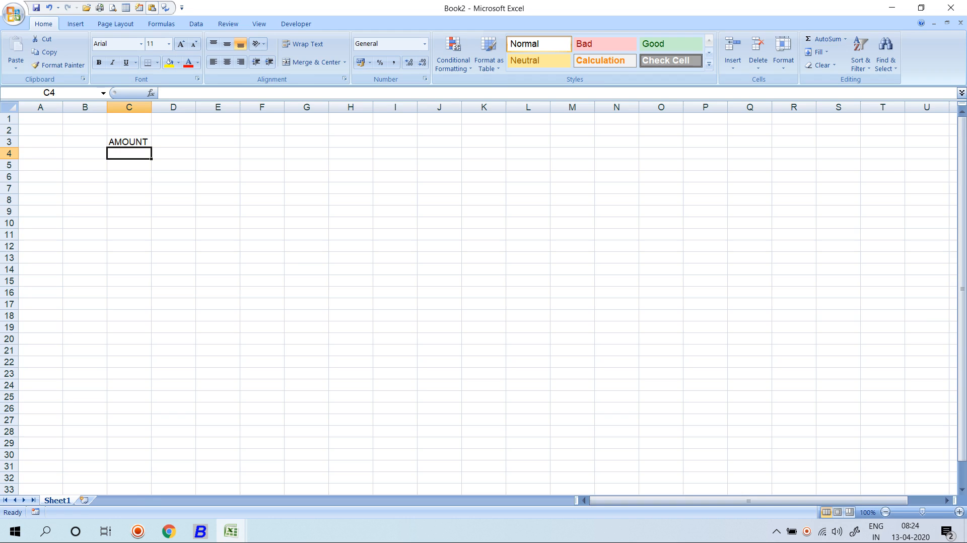
# Check bill 331's balance amount in the Busy interest report and enter 35800 in cell C4 of the Excel sheet.
pyautogui.hotkey('alt', 'Tab')
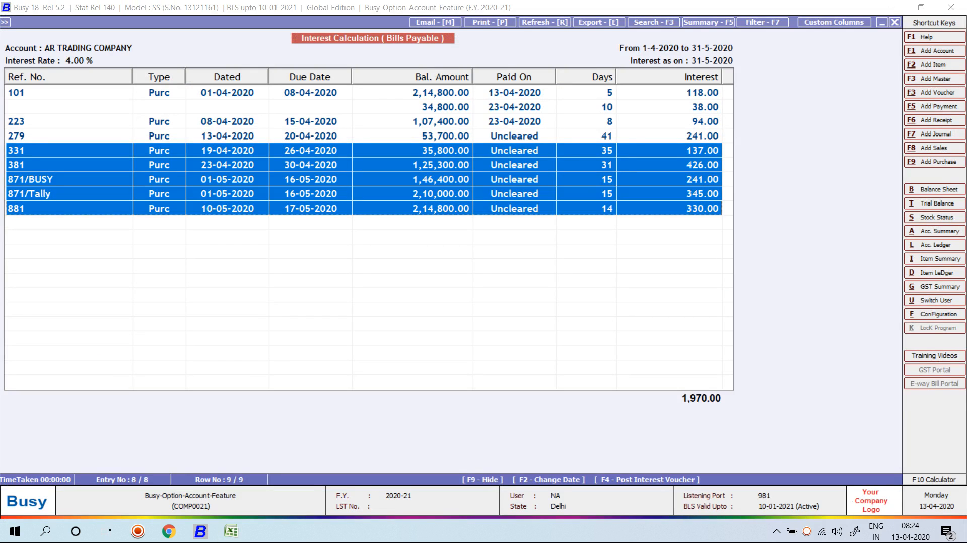
pyautogui.hotkey('alt', 'Tab')
pyautogui.hotkey('alt', 'Tab')
pyautogui.hotkey('alt', 'Tab')
pyautogui.write('3')
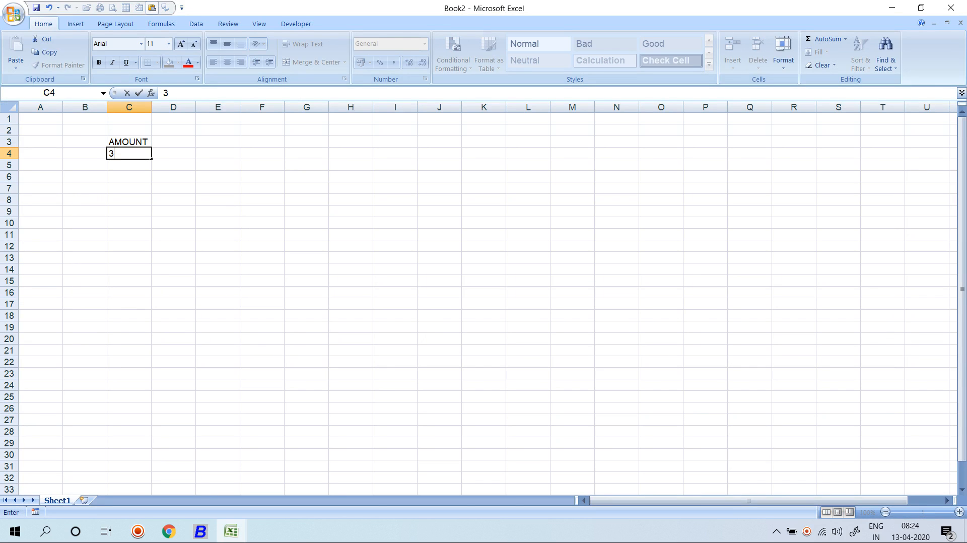
pyautogui.write('5800')
pyautogui.press('Return')
pyautogui.press('Up')
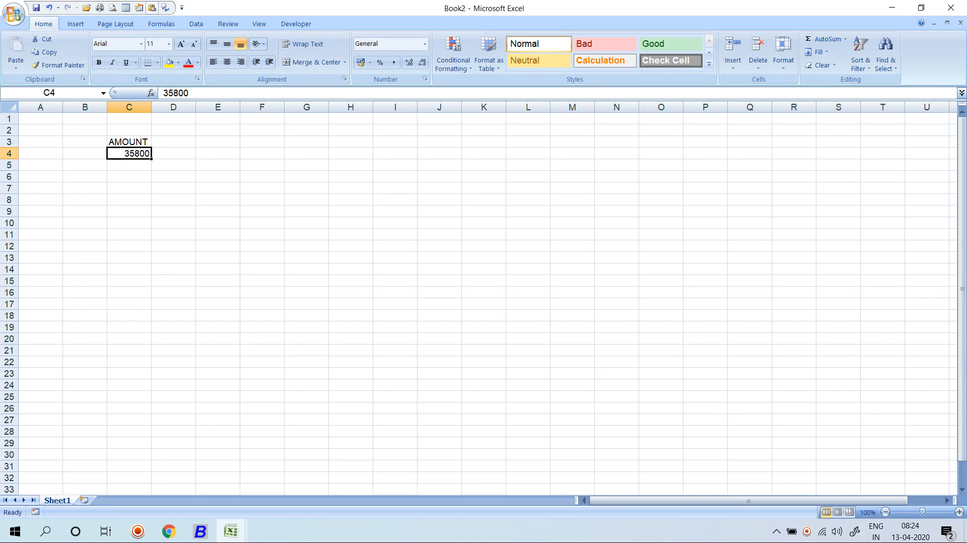
# Enter the heading RATE OF Interest in cell D3.
pyautogui.press('Up')
pyautogui.press('Right')
pyautogui.write('RATE ')
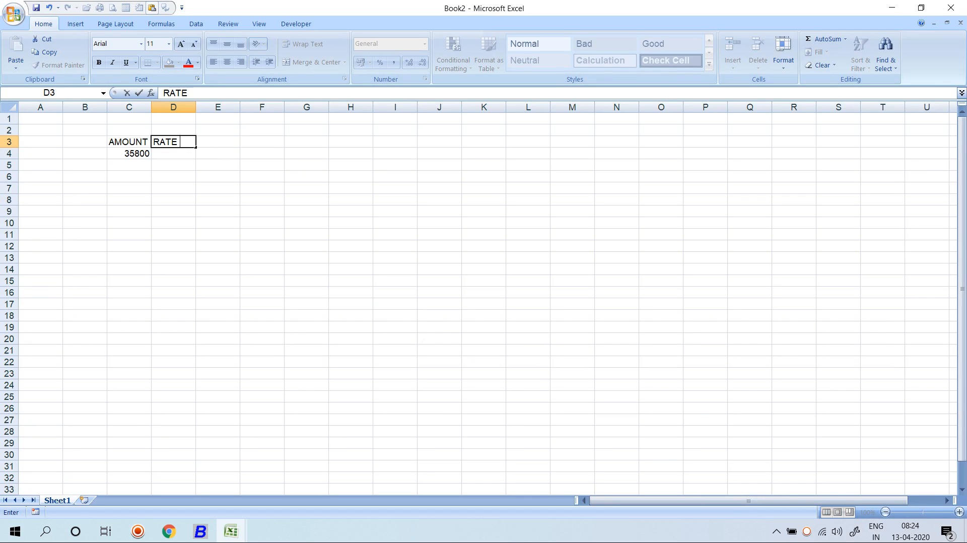
pyautogui.write('OF INTERE')
pyautogui.press('BackSpace')
pyautogui.press('BackSpace')
pyautogui.press('BackSpace')
pyautogui.press('BackSpace')
pyautogui.press('BackSpace')
pyautogui.write('nterest')
pyautogui.press('Return')
# Enter the interest rate 4% in cell D4.
pyautogui.write('4')
pyautogui.press('Return')
pyautogui.press('Up')
pyautogui.press('F2')
pyautogui.write('%')
pyautogui.press('Return')
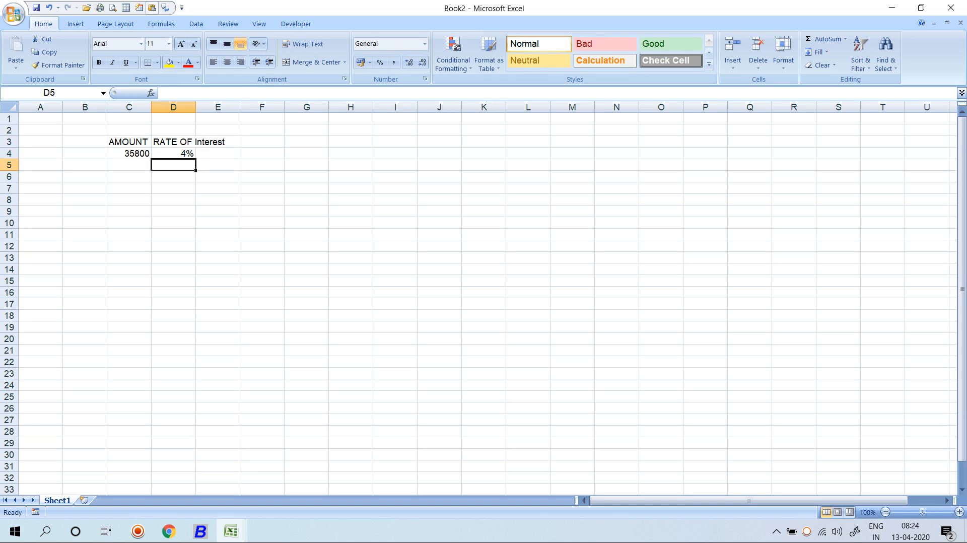
# Autofit column D to the width of its RATE OF Interest heading.
pyautogui.press('Up')
pyautogui.press('Up')
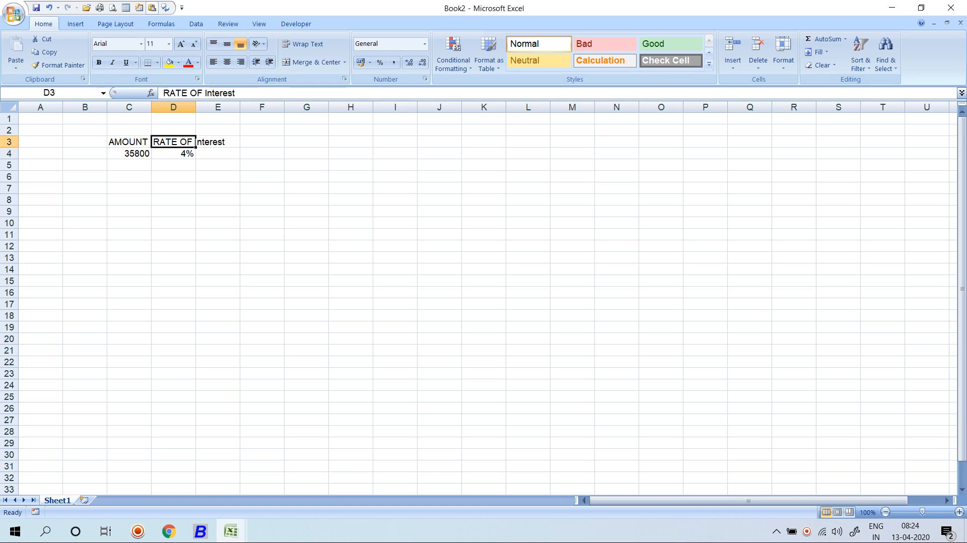
pyautogui.hotkey('alt', 'o')
pyautogui.press('c')
pyautogui.press('a')
# Calculate the yearly interest in cell E4 with the formula =C4*D4.
pyautogui.press('Right')
pyautogui.press('Down')
pyautogui.write('=')
pyautogui.press('Left')
pyautogui.press('Left')
pyautogui.write('*')
pyautogui.press('Left')
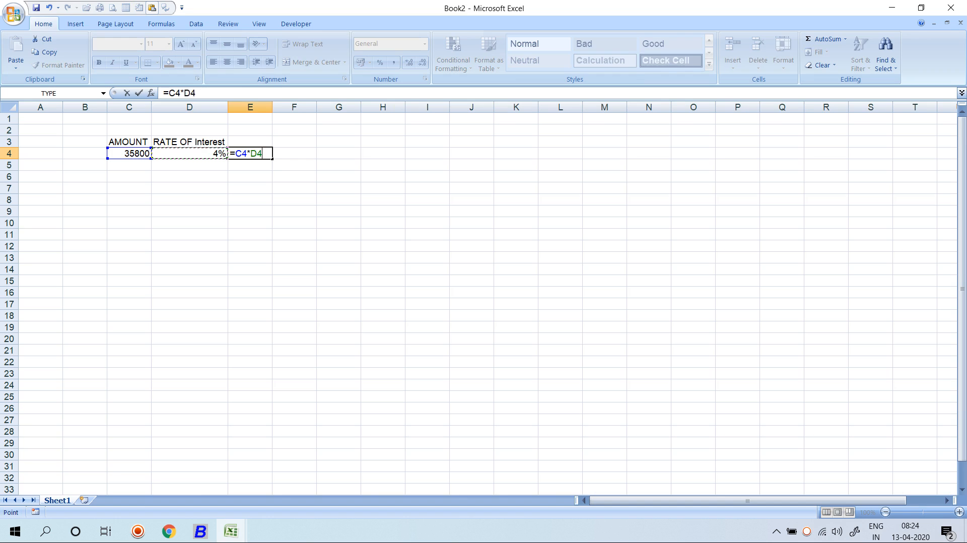
pyautogui.press('Return')
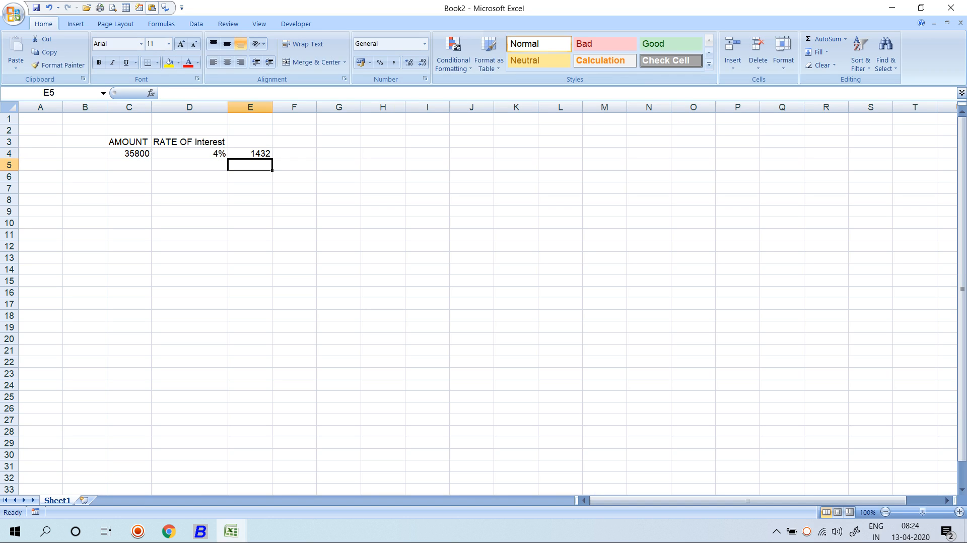
# Enter the heading day 365 in cell E3 above the yearly interest, and select cell F4.
pyautogui.press('Up')
pyautogui.press('Up')
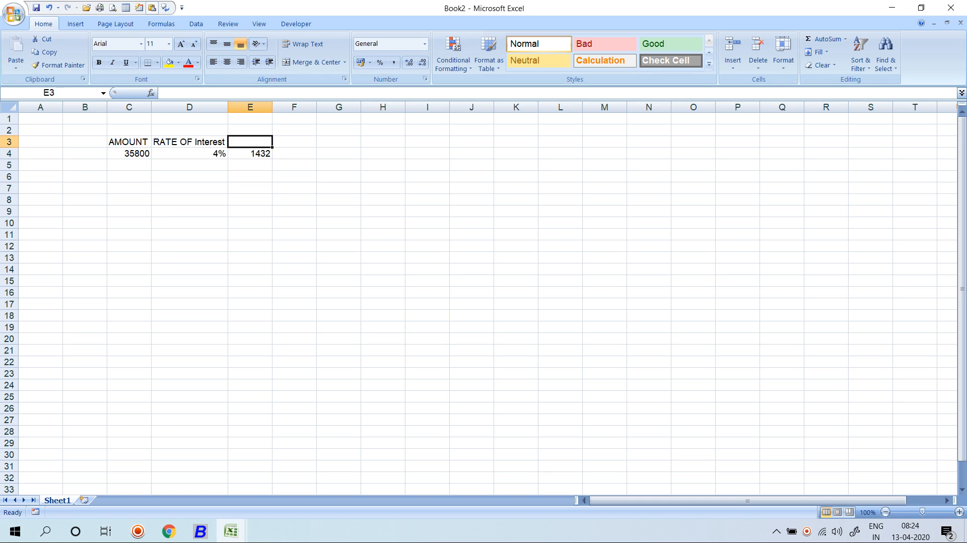
pyautogui.write('day 365')
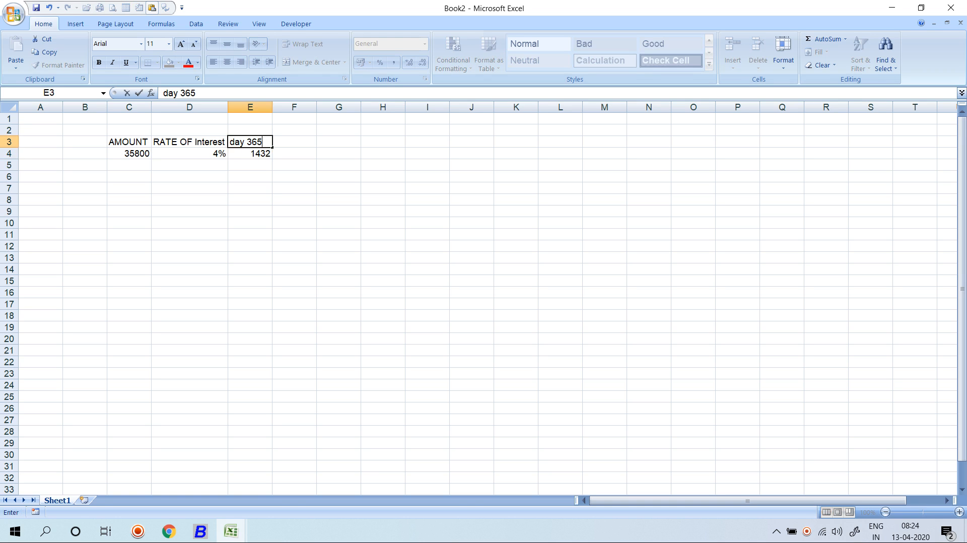
pyautogui.press('Return')
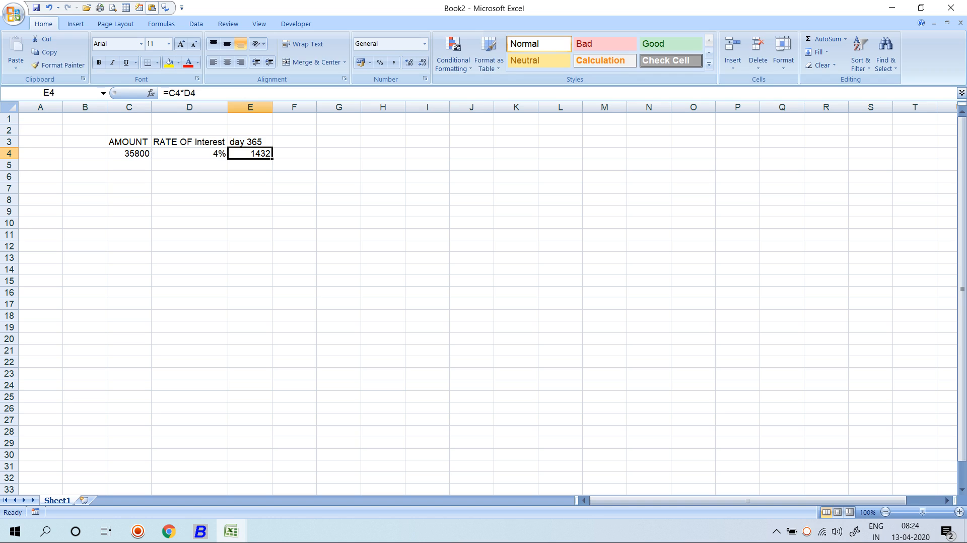
pyautogui.click(294, 153)
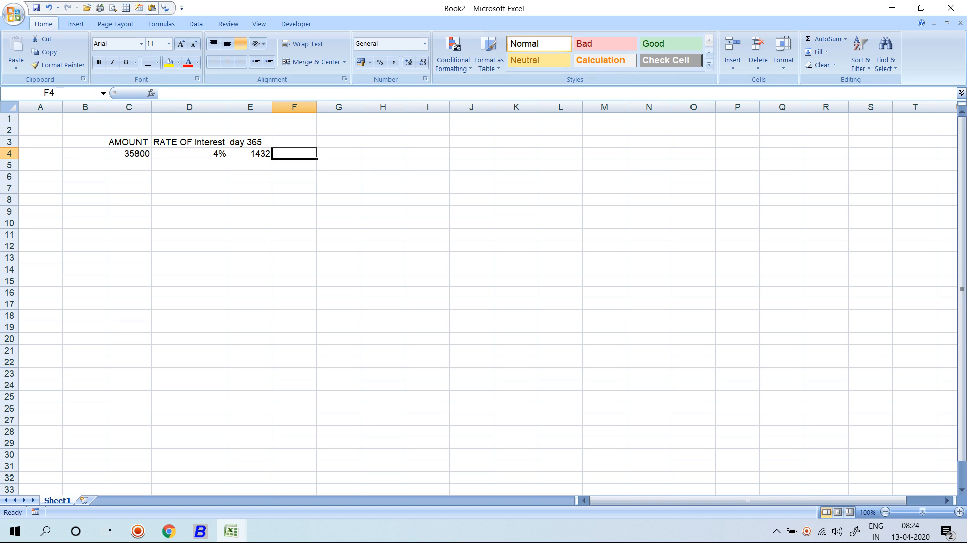
# Calculate the one-day interest in cell F4 with the formula =E4/365.
pyautogui.write('=E4/36')
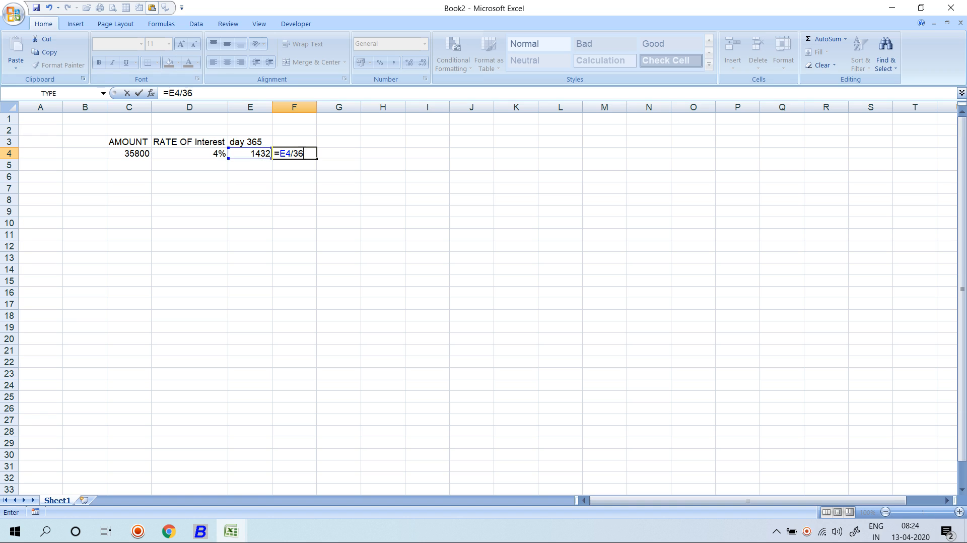
pyautogui.write('5')
pyautogui.press('Return')
# Enter the heading 1 day interest in cell F3 above the daily interest.
pyautogui.press('Up')
pyautogui.press('Up')
pyautogui.write('1')
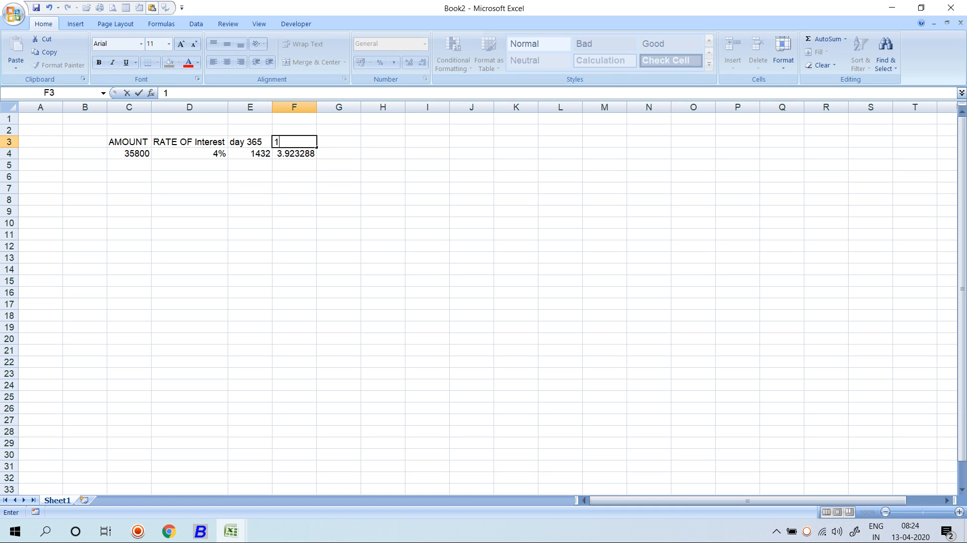
pyautogui.write(' day interest')
pyautogui.press('Return')
# Check the days for bill 331 in Busy's interest report and calculate its interest in Excel cell G4 with =F4*35.
pyautogui.press('Right')
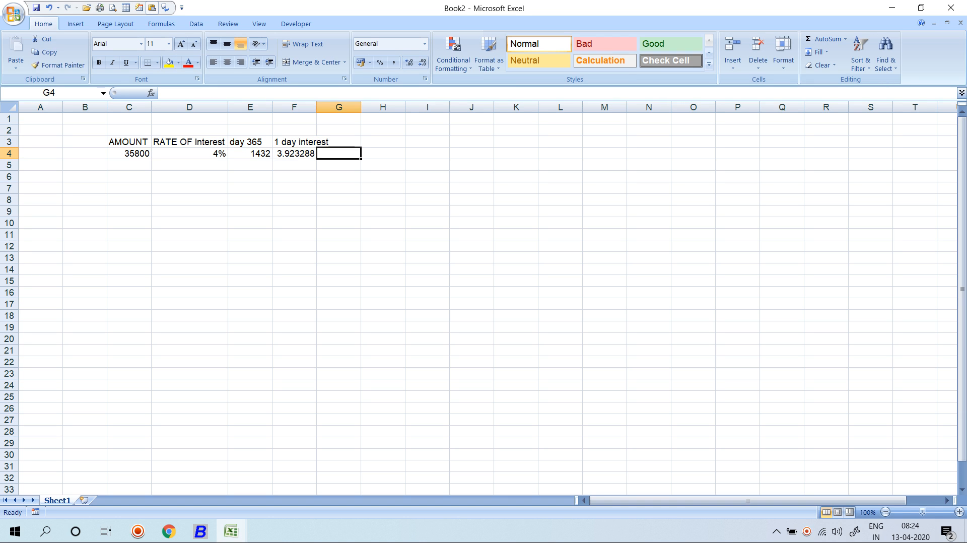
pyautogui.hotkey('alt', 'Tab')
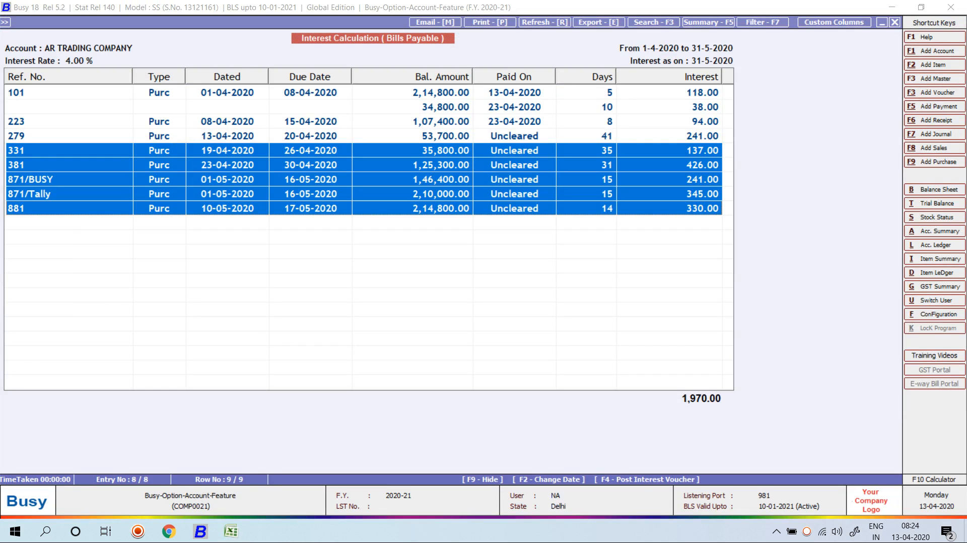
pyautogui.hotkey('alt', 'Tab')
pyautogui.write('=F4*35')
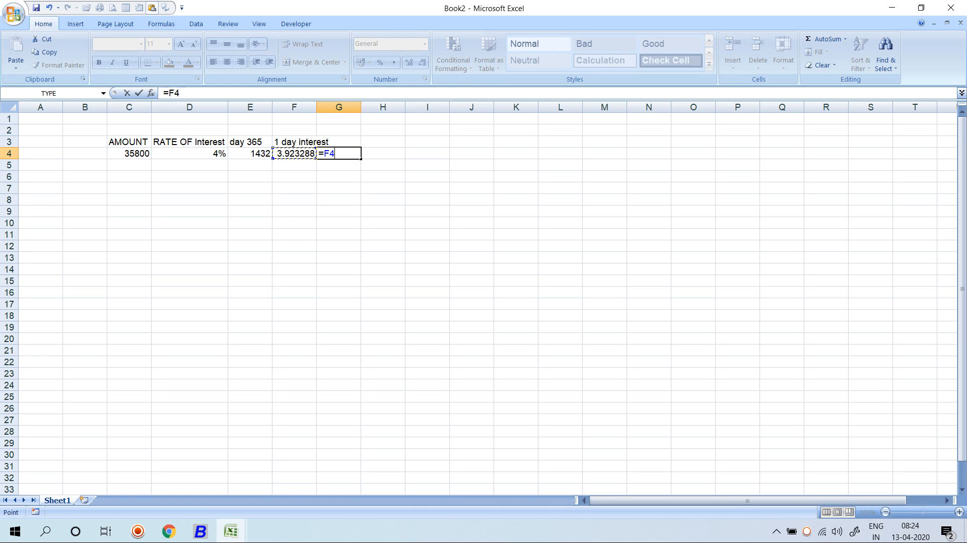
pyautogui.press('Return')
# Switch back to Busy and start posting an interest voucher from the report, with journal series Main and date 31-05-2020.
pyautogui.hotkey('alt', 'Tab')
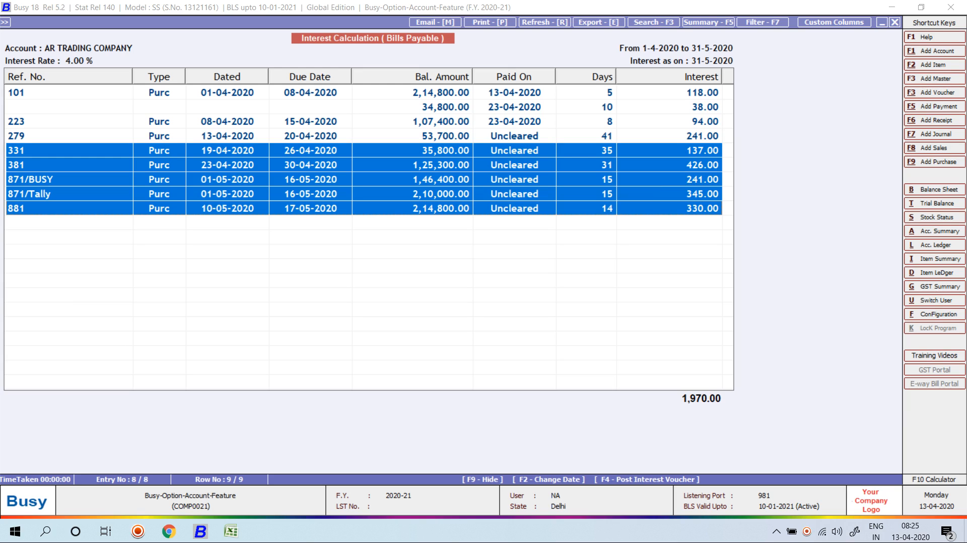
pyautogui.press('Up')
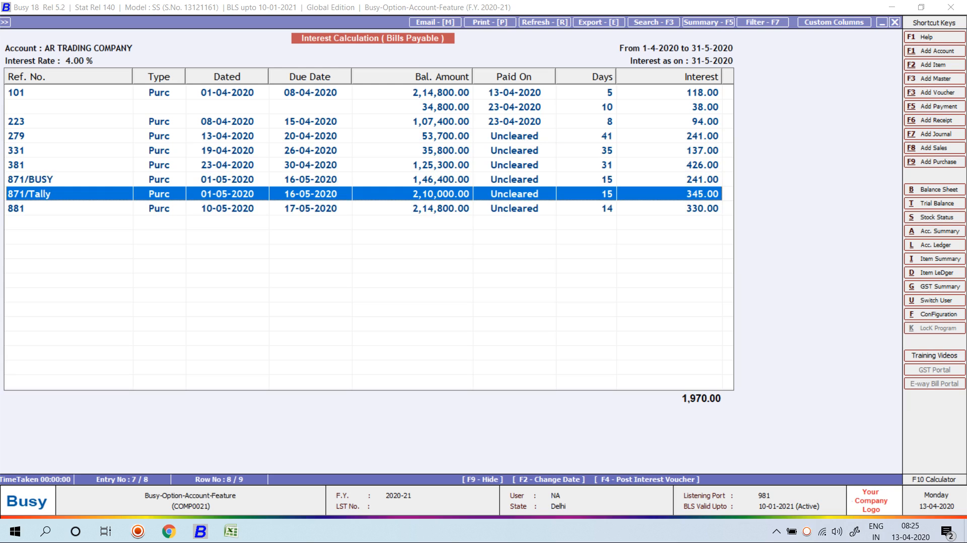
pyautogui.press('F4')
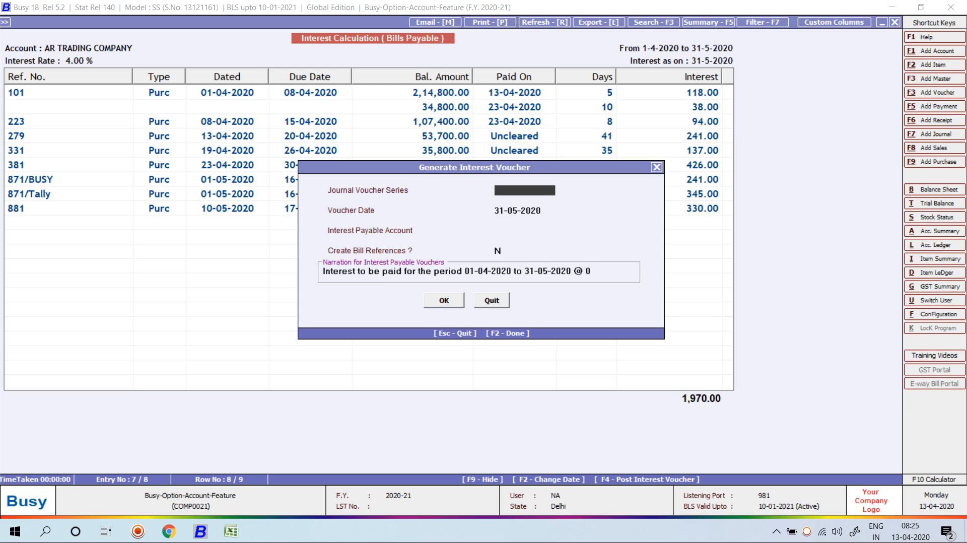
pyautogui.press('space')
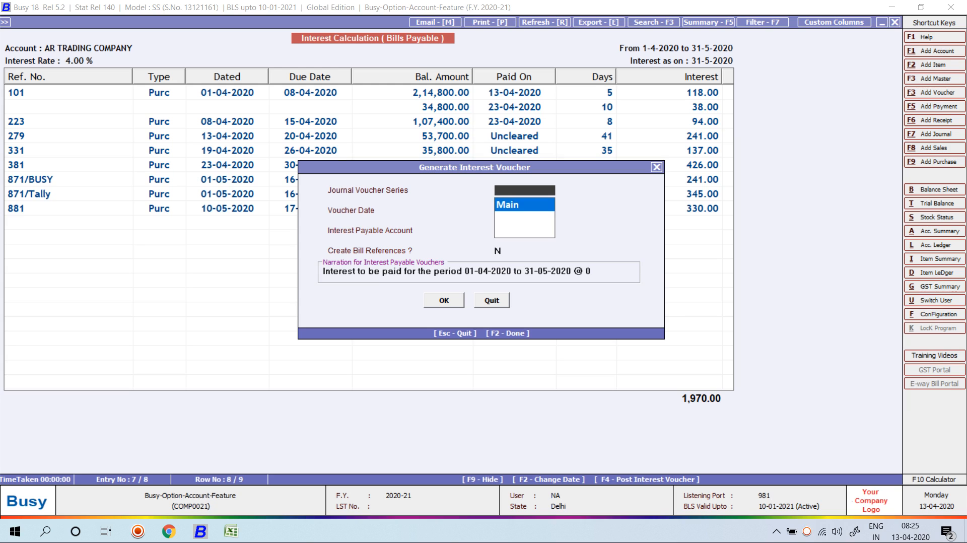
pyautogui.press('Return')
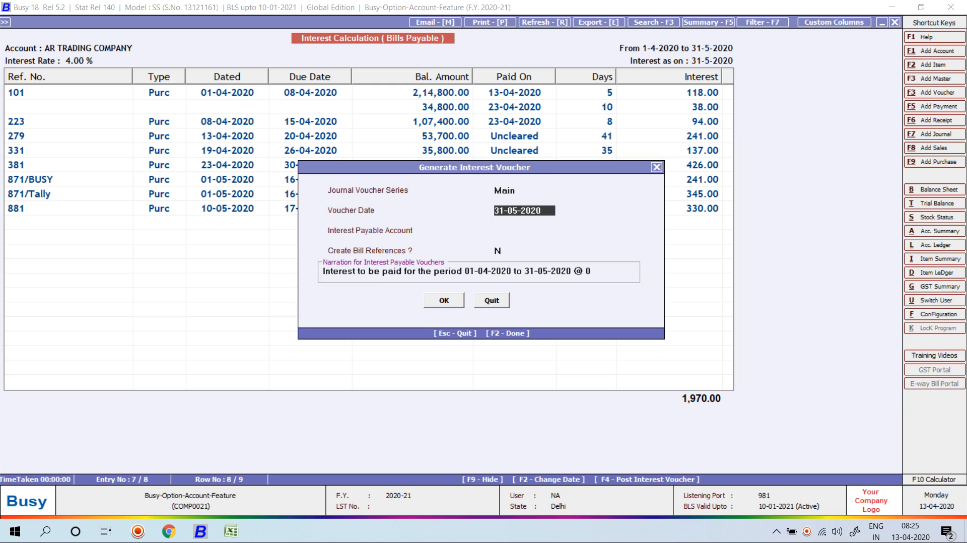
pyautogui.press('Return')
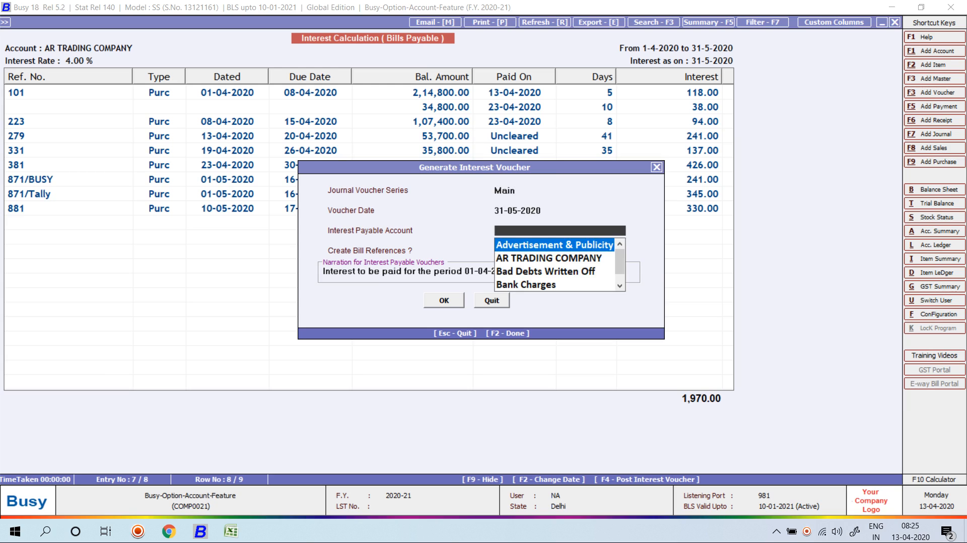
# Create a new account master named Interest Payable under the group Expenses (Indirect/Admn.) for the Interest Payable Account field.
pyautogui.press('F3')
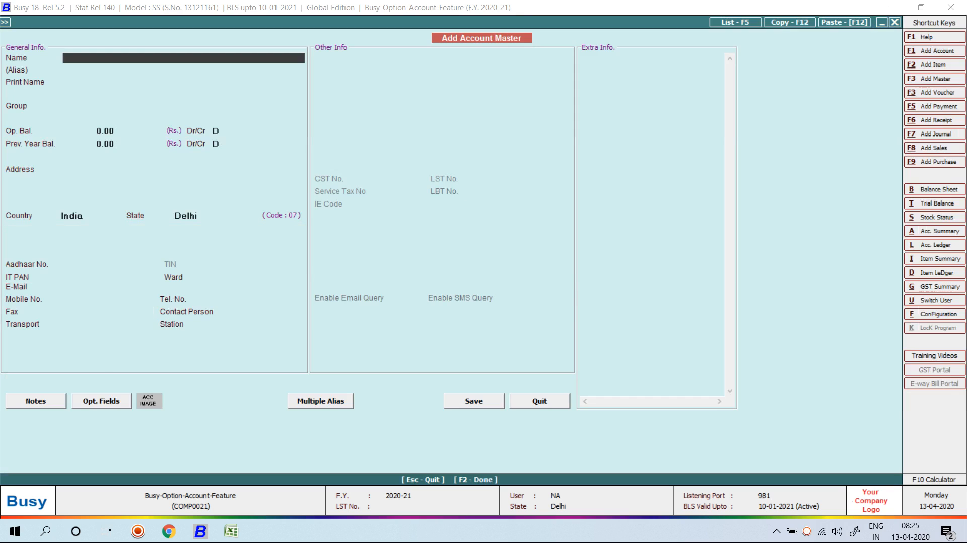
pyautogui.write('Interest Payable')
pyautogui.press('Return')
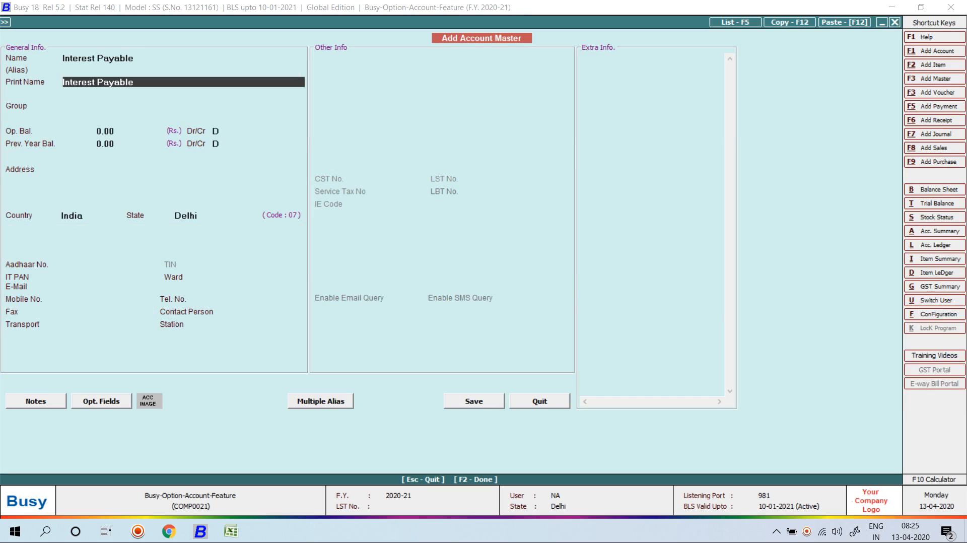
pyautogui.press('Return')
pyautogui.write('ex')
pyautogui.press('Down')
pyautogui.press('Return')
# Set Maintain Bill By Bill Balancing to N, save the account, and use it as the voucher's interest payable account.
pyautogui.press('F2')
pyautogui.press('Right')
pyautogui.press('Return')
pyautogui.press('Return')
pyautogui.press('Return')
pyautogui.press('Return')
pyautogui.press('Return')
pyautogui.press('Return')
pyautogui.press('Return')
pyautogui.press('Return')
pyautogui.press('Return')
pyautogui.press('Return')
pyautogui.press('Return')
pyautogui.press('Return')
pyautogui.press('Return')
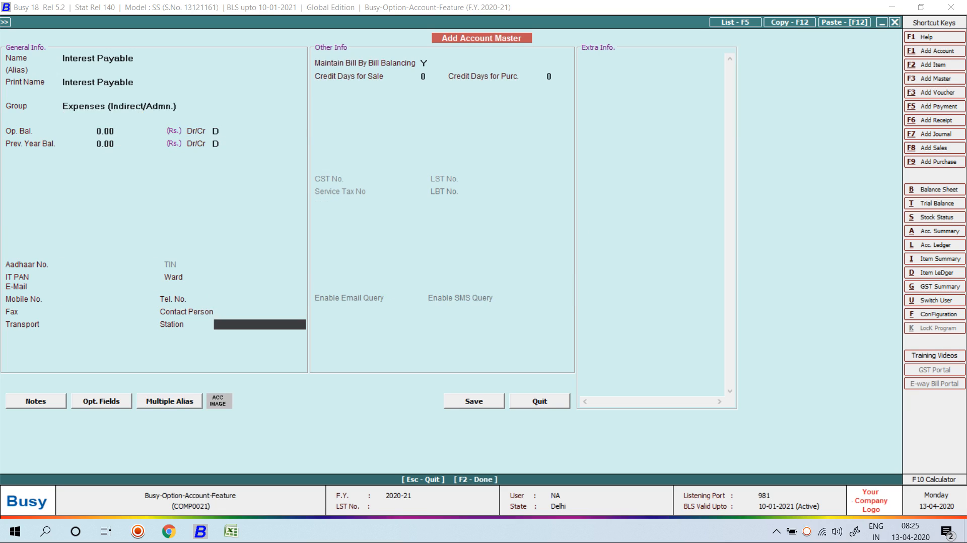
pyautogui.write('N')
pyautogui.press('F2')
pyautogui.press('Return')
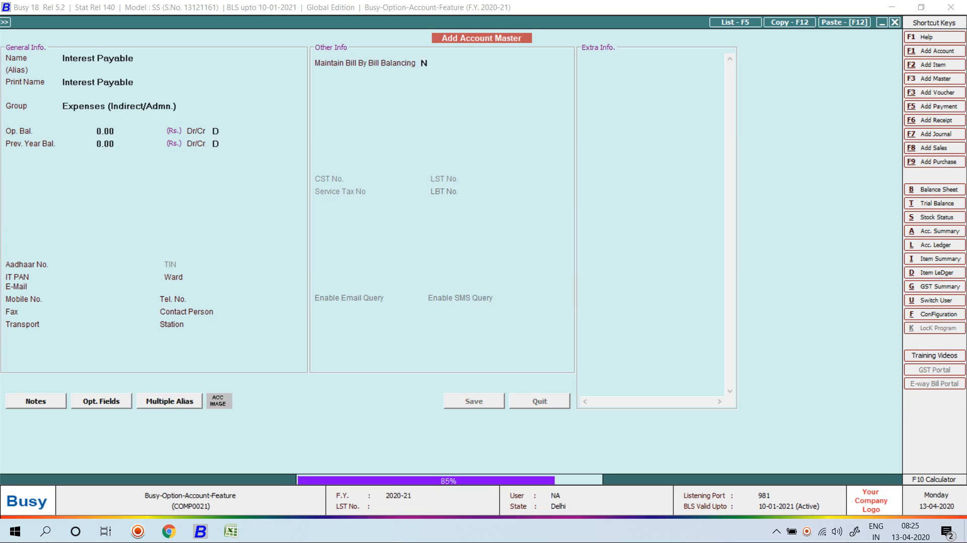
pyautogui.press('Return')
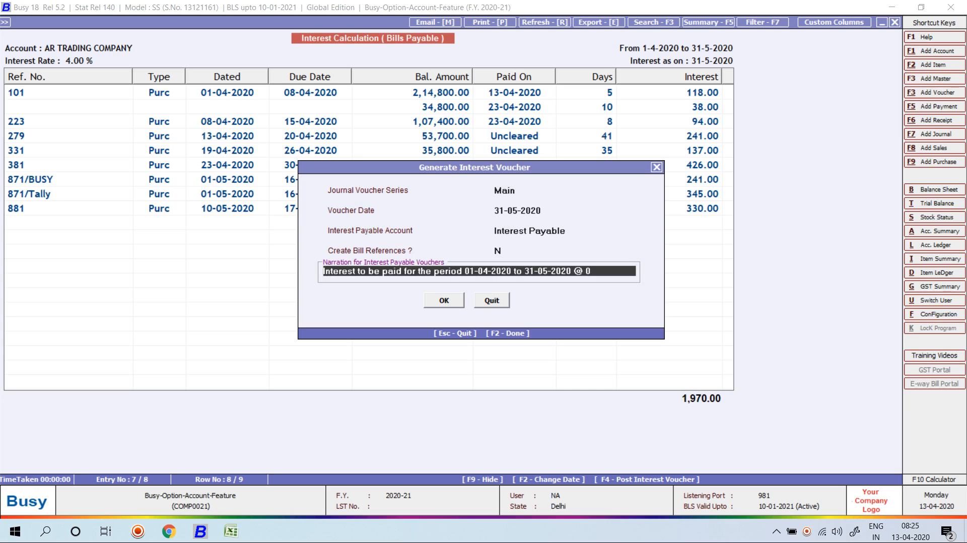
# Keep Create Bill References at N and generate the interest voucher.
pyautogui.press('Up')
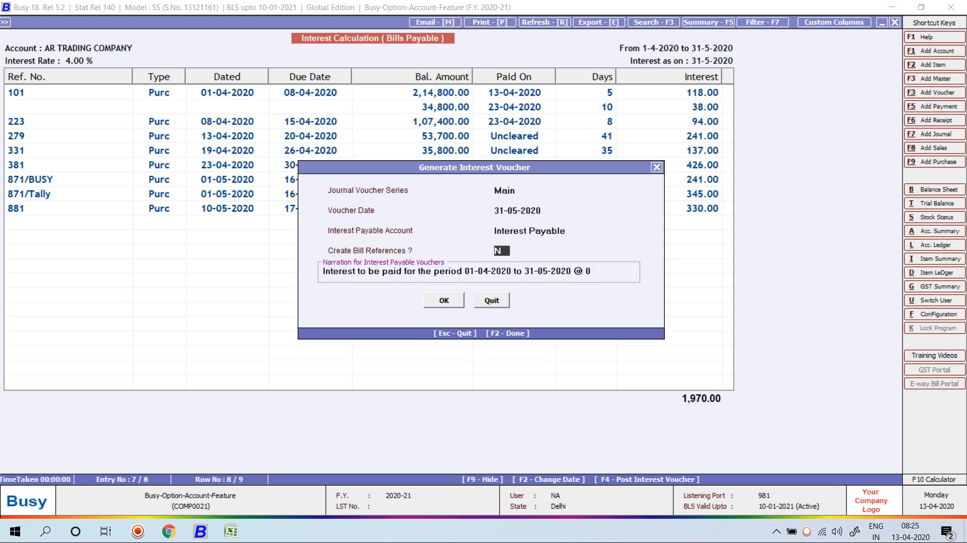
pyautogui.press('Return')
pyautogui.press('Return')
pyautogui.press('Return')
pyautogui.press('Return')
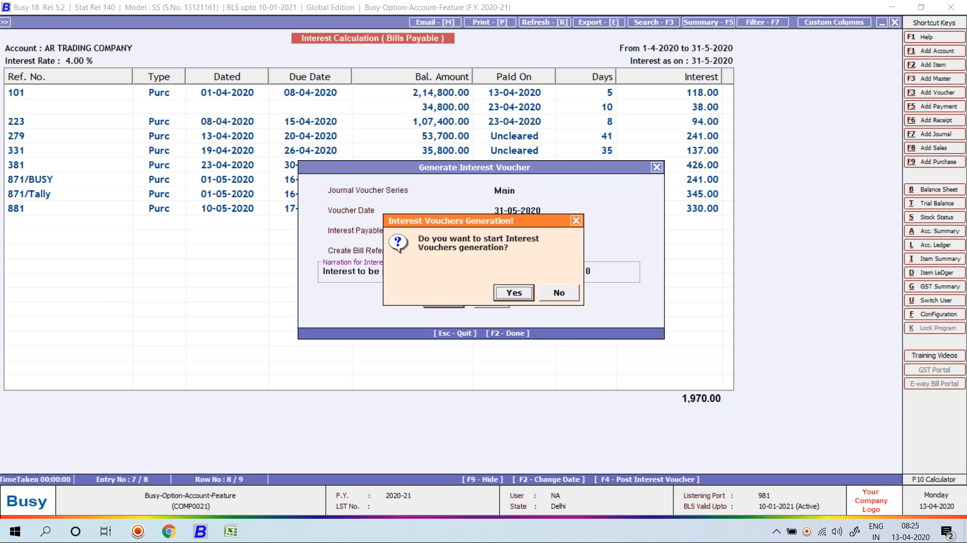
pyautogui.press('Return')
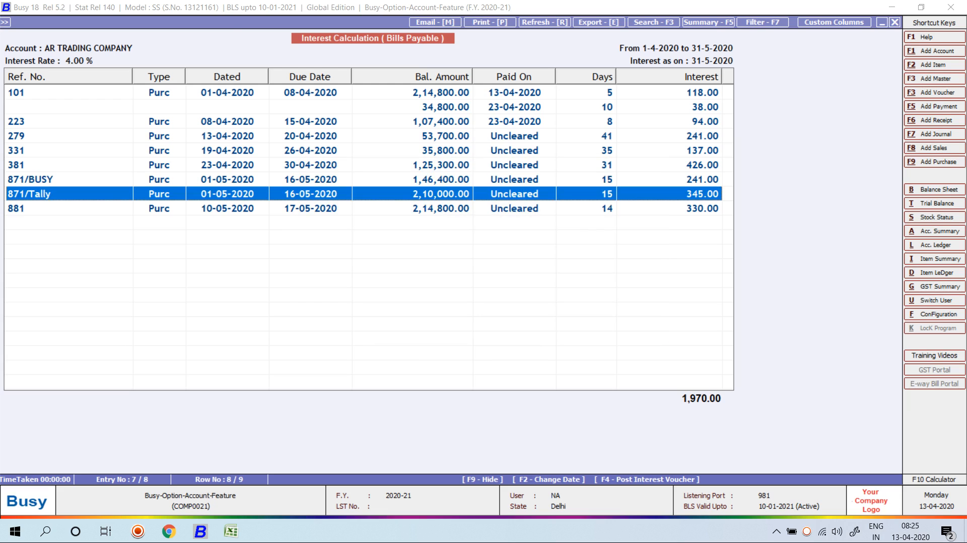
# Display the Account Ledger of AR TRADING COMPANY for 1-4-2020 to 31-5-2020.
pyautogui.hotkey('alt', 'l')
pyautogui.write('ar')
pyautogui.press('Return')
pyautogui.press('F2')
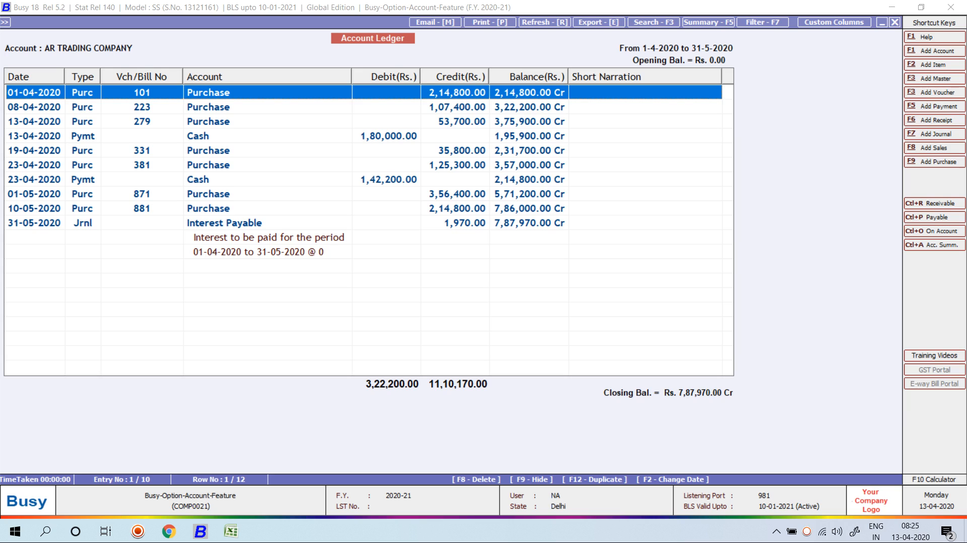
# Inspect the Interest Payable journal voucher of 31-05-2020 and its bill-by-bill adjustment, and return to the interest report without changes.
pyautogui.click(225, 222)
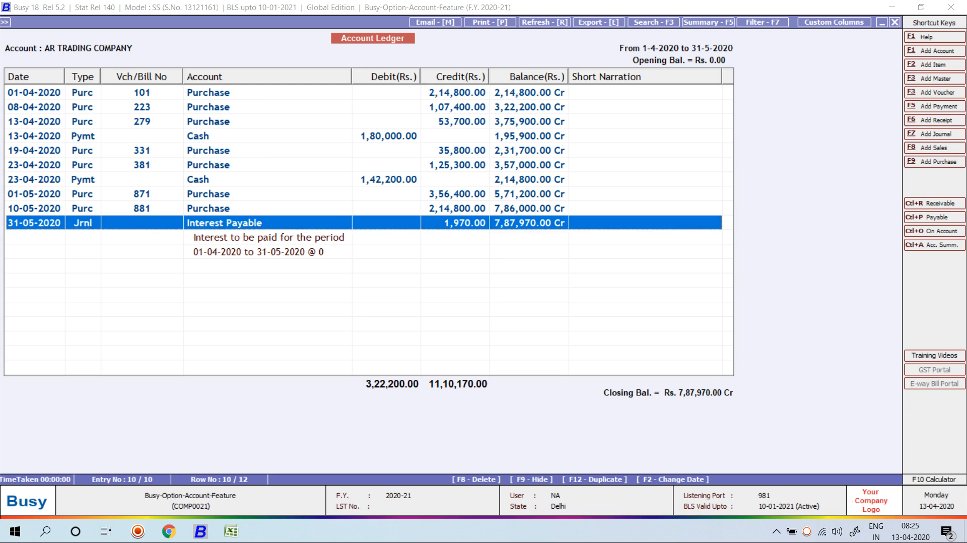
pyautogui.press('Return')
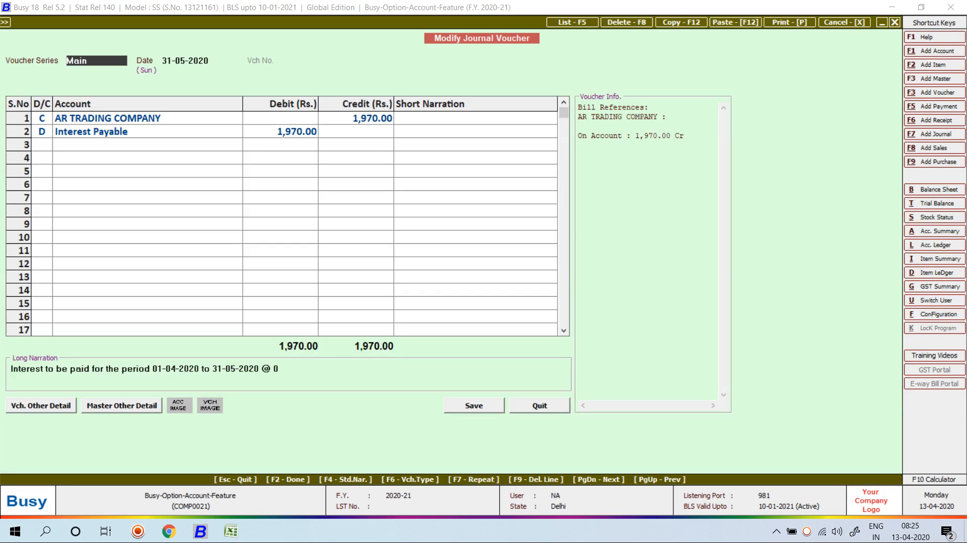
pyautogui.press('F2')
pyautogui.press('F2')
pyautogui.press('Escape')
pyautogui.press('Return')
pyautogui.press('Return')
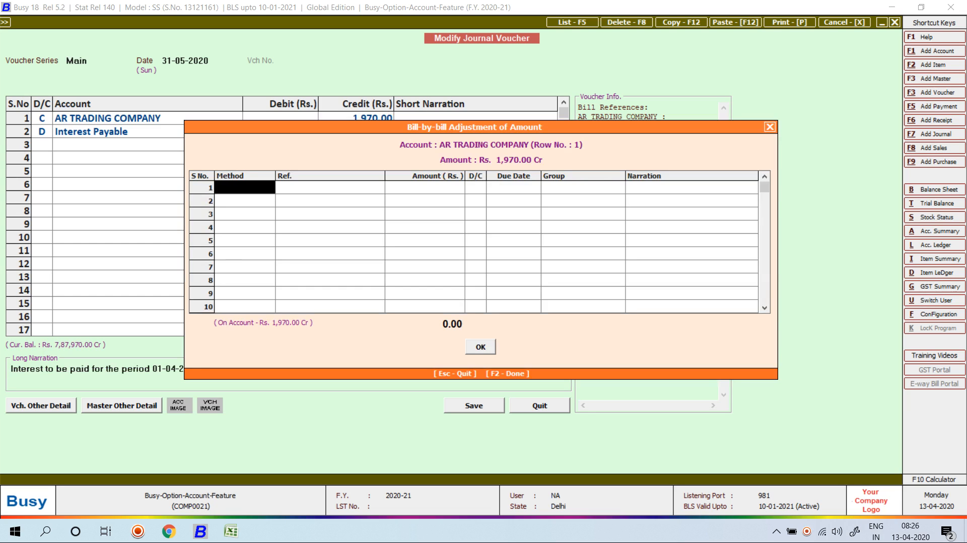
pyautogui.press('Escape')
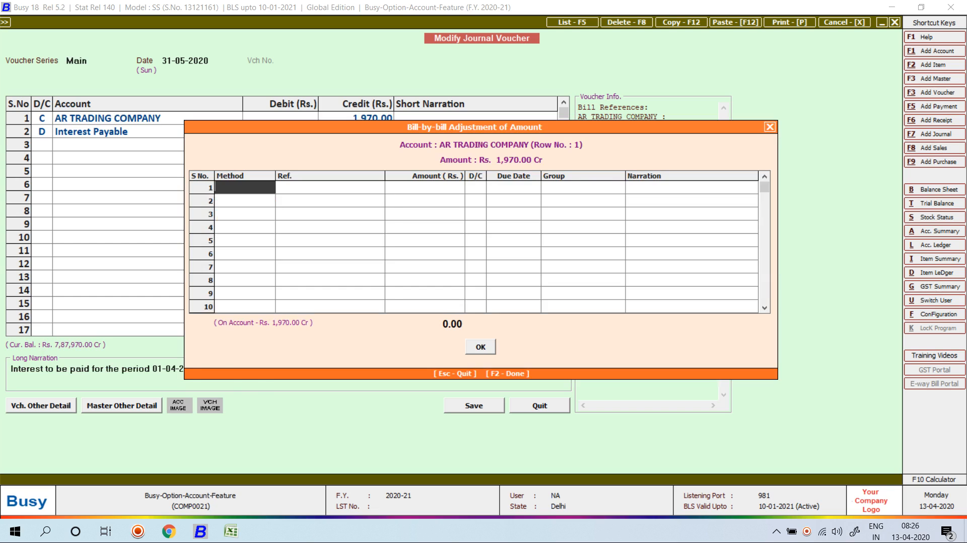
pyautogui.press('Escape')
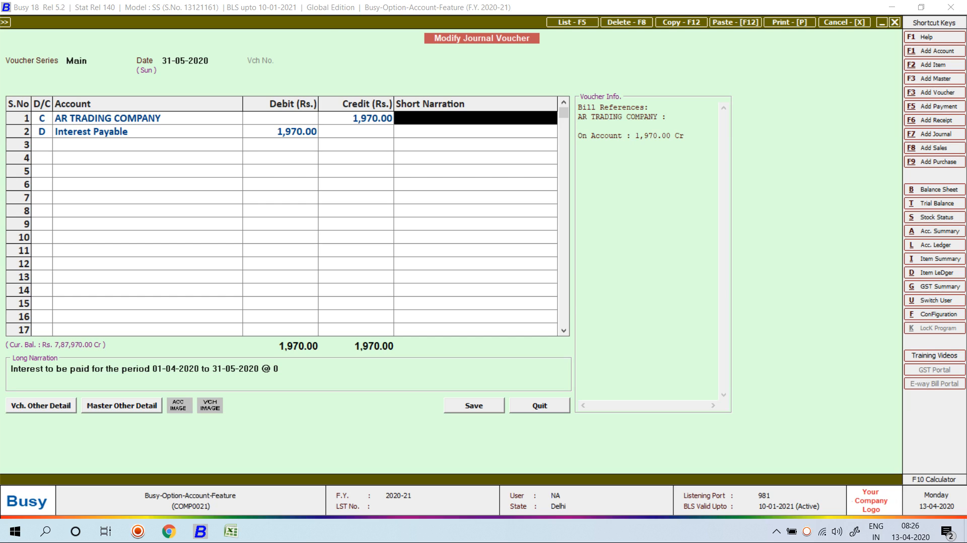
pyautogui.press('Escape')
pyautogui.press('Return')
pyautogui.press('Escape')
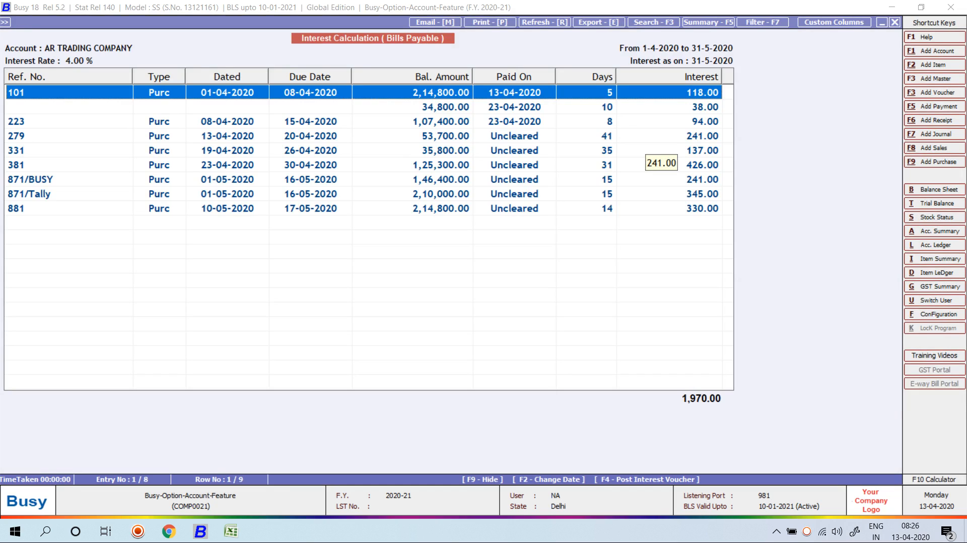
# Review the flat-rate and slab choices for Interest Calculation Type in the interest calculation settings, and leave the settings.
pyautogui.press('Escape')
pyautogui.press('Return')
pyautogui.press('Return')
pyautogui.press('Return')
pyautogui.press('Return')
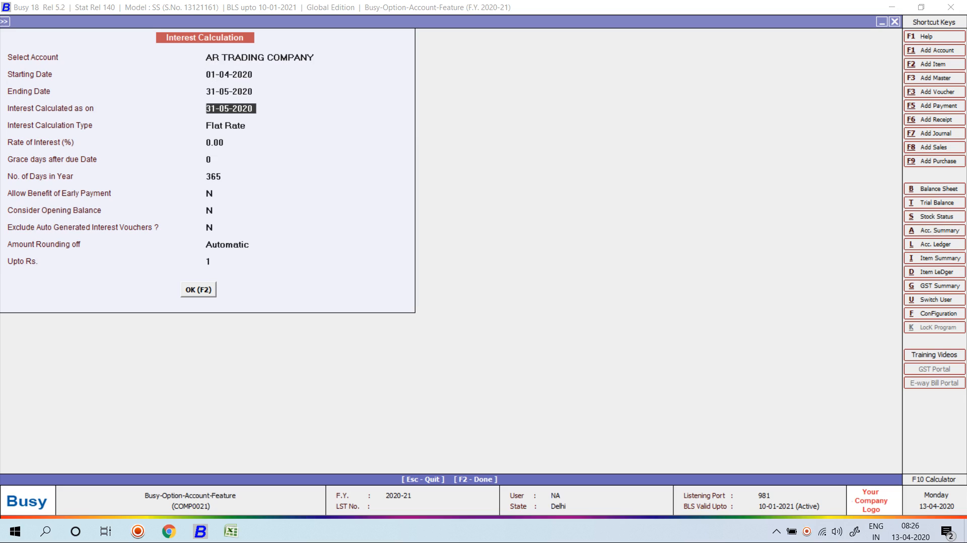
pyautogui.press('Down')
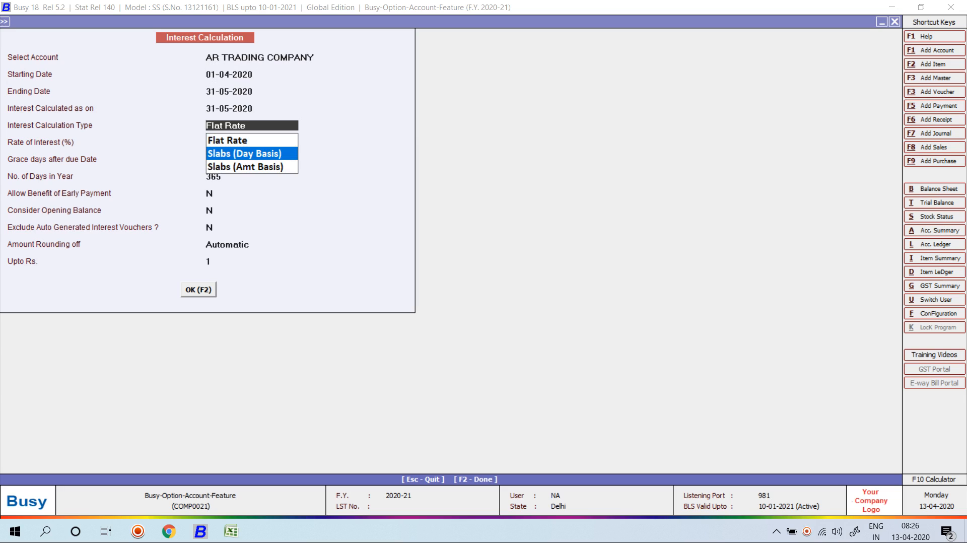
pyautogui.press('Down')
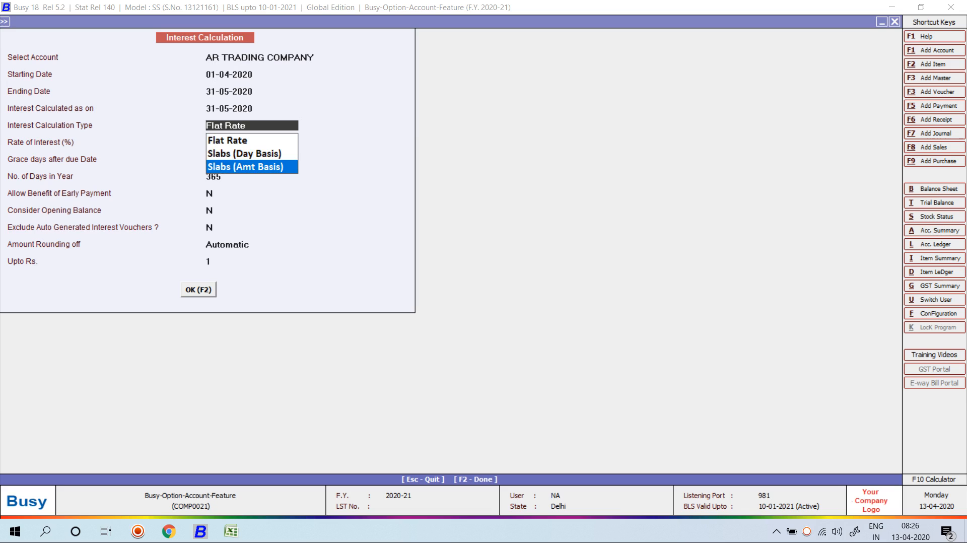
pyautogui.press('Escape')
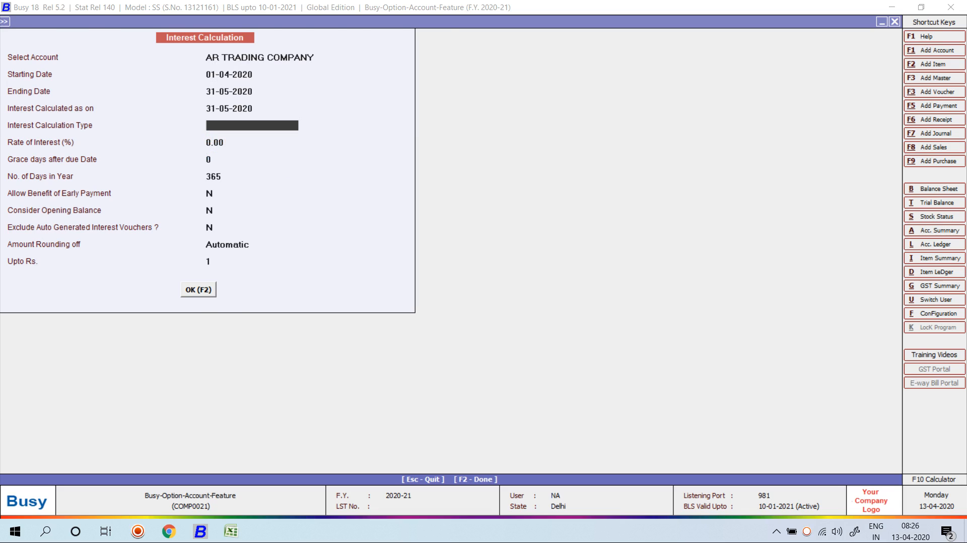
pyautogui.press('Escape')
pyautogui.press('Escape')
# Open the Amount Basis setup of the Interest Calculation Slabs in the administration configuration.
pyautogui.press('Left')
pyautogui.press('Left')
pyautogui.press('Escape')
pyautogui.press('Down')
pyautogui.press('Down')
pyautogui.press('Down')
pyautogui.press('Down')
pyautogui.press('Up')
pyautogui.press('Up')
pyautogui.press('Up')
pyautogui.press('Return')
pyautogui.press('Down')
pyautogui.press('Down')
pyautogui.press('Down')
pyautogui.press('Down')
pyautogui.press('Down')
pyautogui.press('Down')
pyautogui.press('Down')
pyautogui.press('Down')
pyautogui.press('Down')
pyautogui.press('Down')
pyautogui.press('Down')
pyautogui.press('Down')
pyautogui.press('Down')
pyautogui.press('Down')
pyautogui.press('Down')
pyautogui.press('Down')
pyautogui.press('Down')
pyautogui.press('Down')
pyautogui.press('Down')
pyautogui.press('Down')
pyautogui.press('Down')
pyautogui.press('Down')
pyautogui.press('Down')
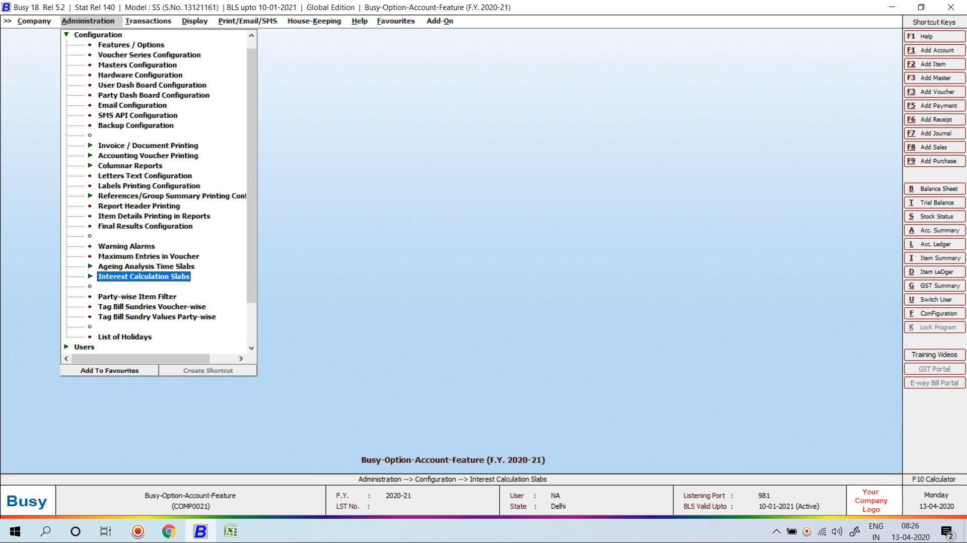
pyautogui.press('Return')
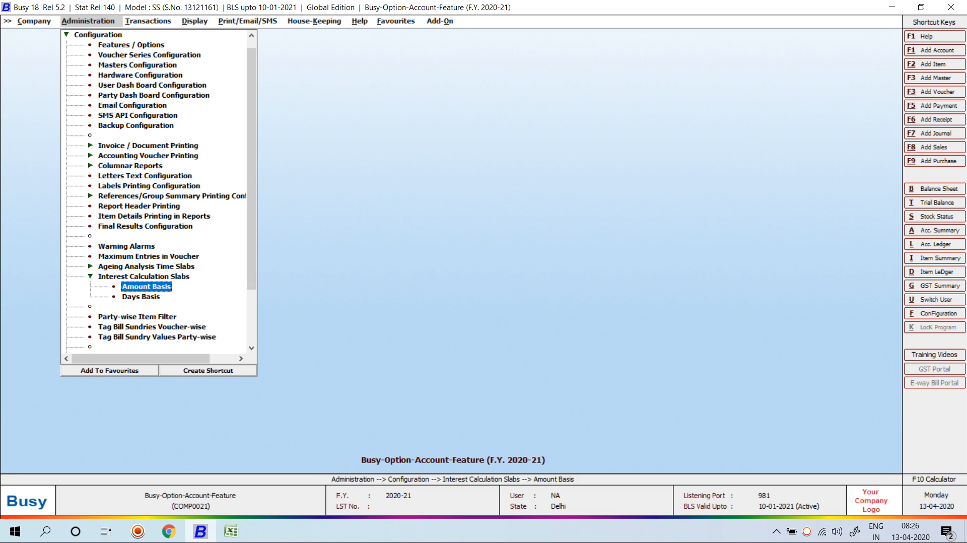
pyautogui.press('Return')
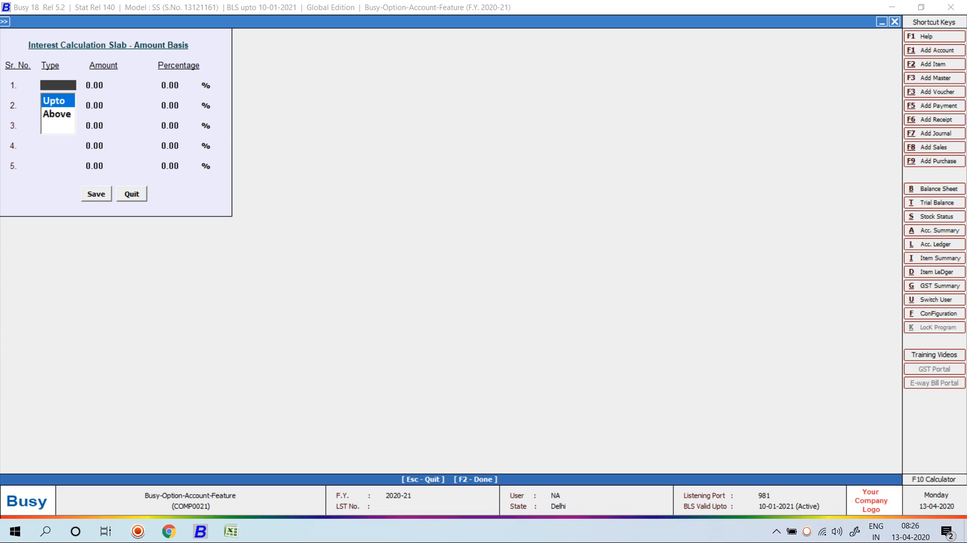
# Define the first interest slab as Upto 10000 at 1 percent.
pyautogui.press('Return')
pyautogui.write('10000')
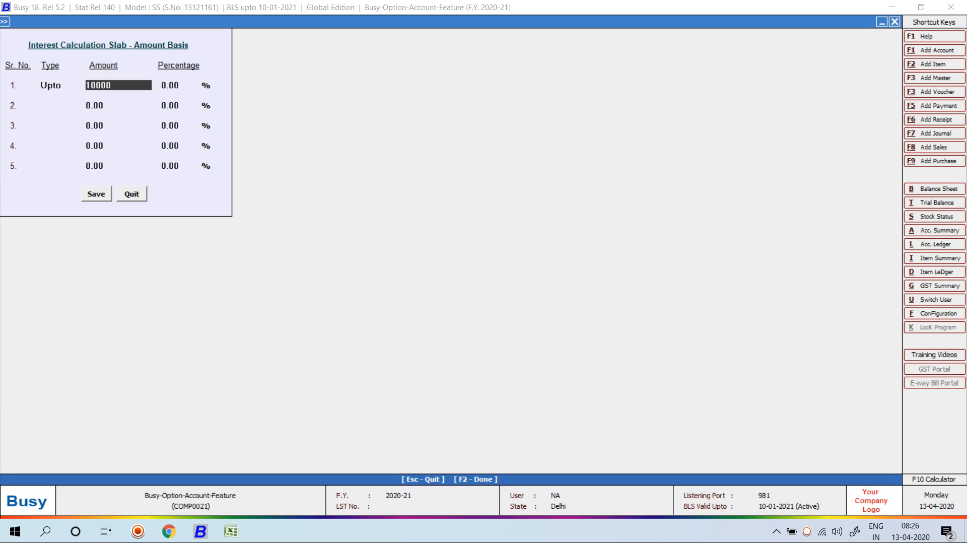
pyautogui.press('Return')
pyautogui.write('1')
pyautogui.press('Return')
# Define the second amount-basis interest slab as Upto 20000 at 2 percent.
pyautogui.press('Return')
pyautogui.write('20000')
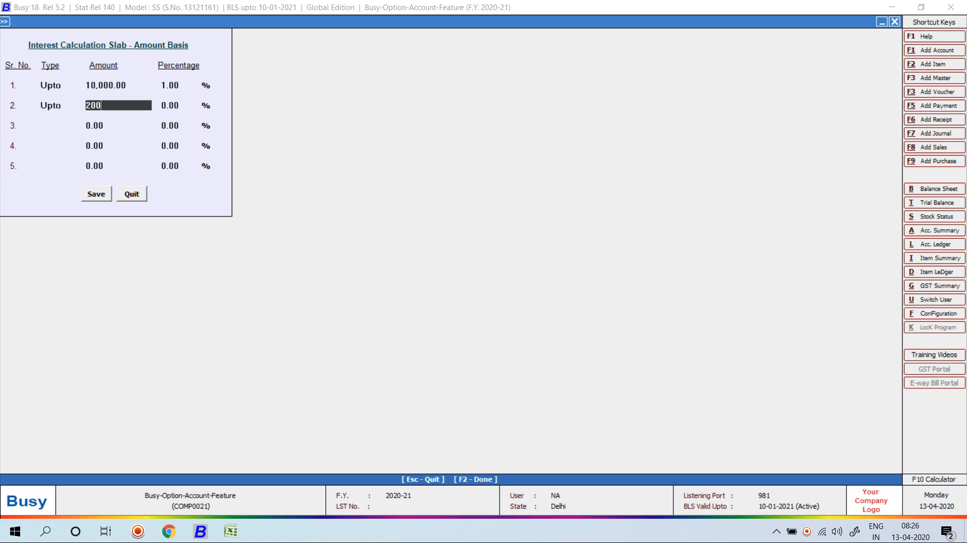
pyautogui.press('Return')
pyautogui.write('2')
pyautogui.press('Return')
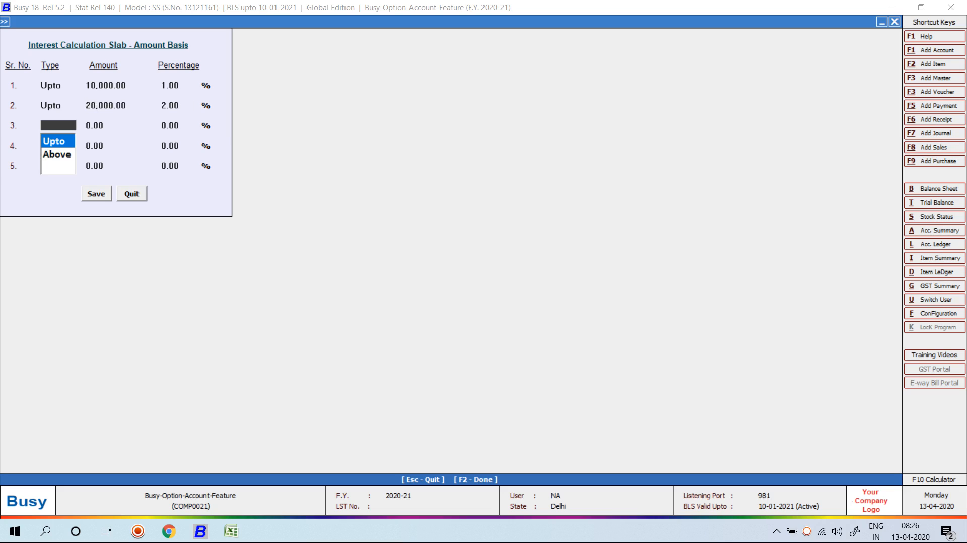
# Define the third amount-basis interest slab as Upto 30000 at 4 percent.
pyautogui.press('Return')
pyautogui.write('30,000')
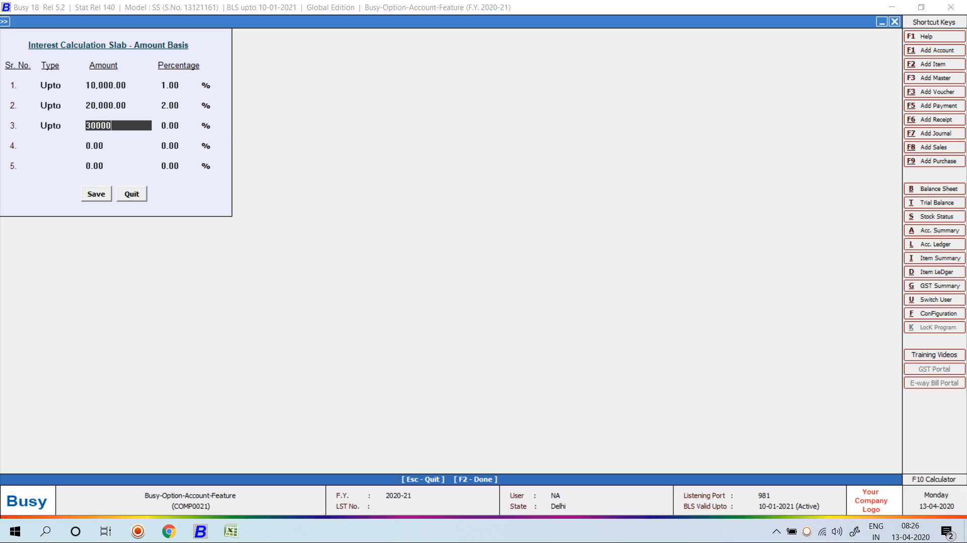
pyautogui.press('Return')
pyautogui.write('4')
pyautogui.press('Return')
# Define the fourth amount-basis interest slab as Upto 50000 at 5 percent.
pyautogui.press('Return')
pyautogui.write('500000')
pyautogui.press('Return')
pyautogui.write('5')
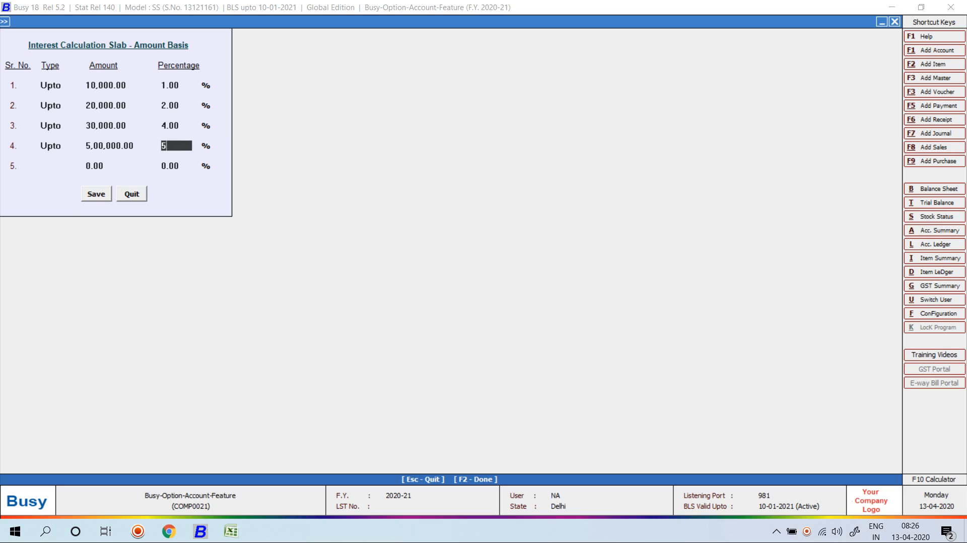
pyautogui.press('Return')
pyautogui.press('Escape')
pyautogui.write('50000')
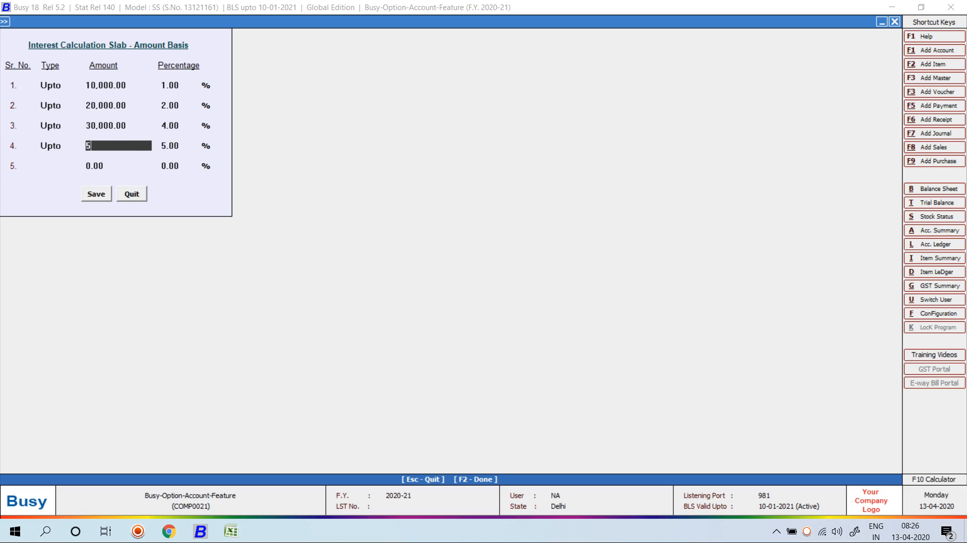
pyautogui.press('Return')
pyautogui.press('Return')
# Define the fifth interest slab as Above 50000 at 7 percent and save the amount-basis slabs.
pyautogui.press('Down')
pyautogui.press('Return')
pyautogui.write('5,00,00')
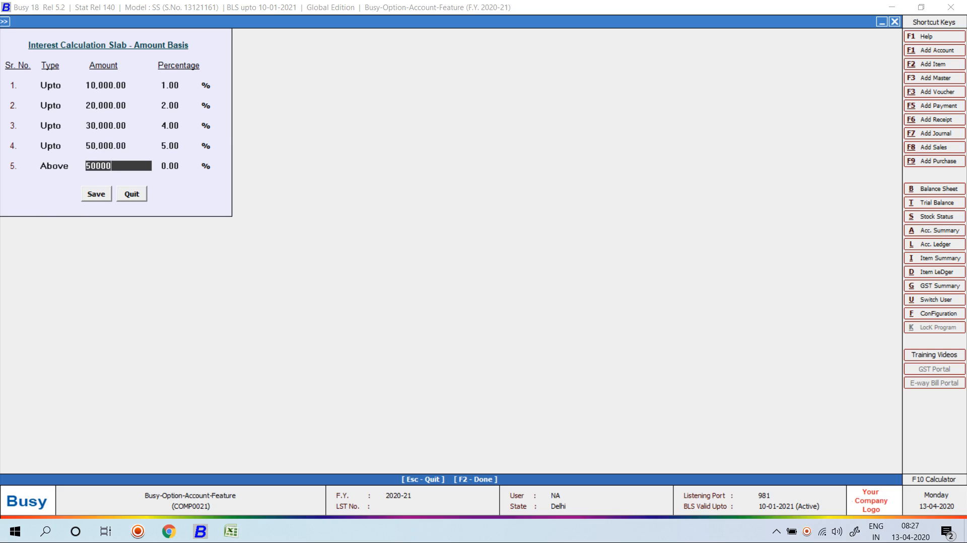
pyautogui.write('0')
pyautogui.press('Return')
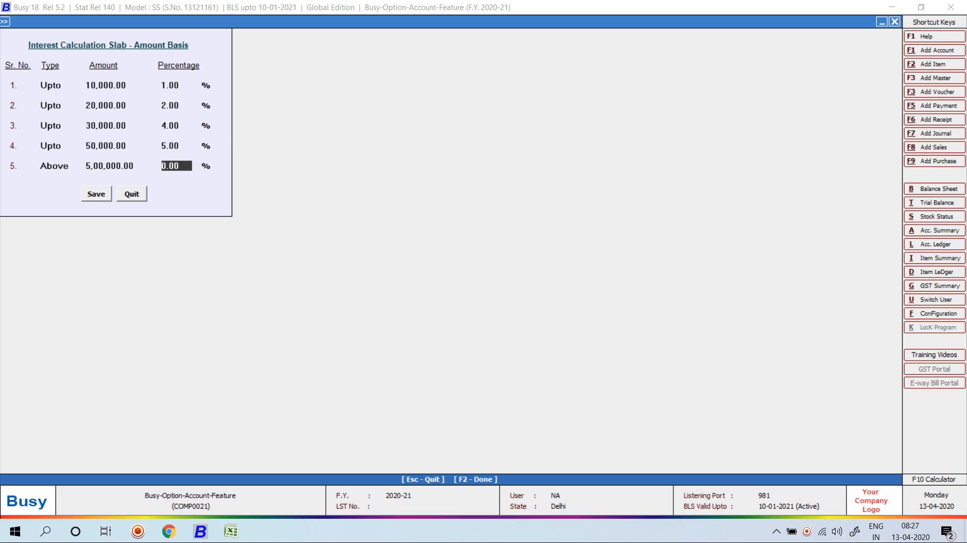
pyautogui.press('Escape')
pyautogui.write('500000')
pyautogui.press('BackSpace')
pyautogui.press('Return')
pyautogui.write('7')
pyautogui.press('Return')
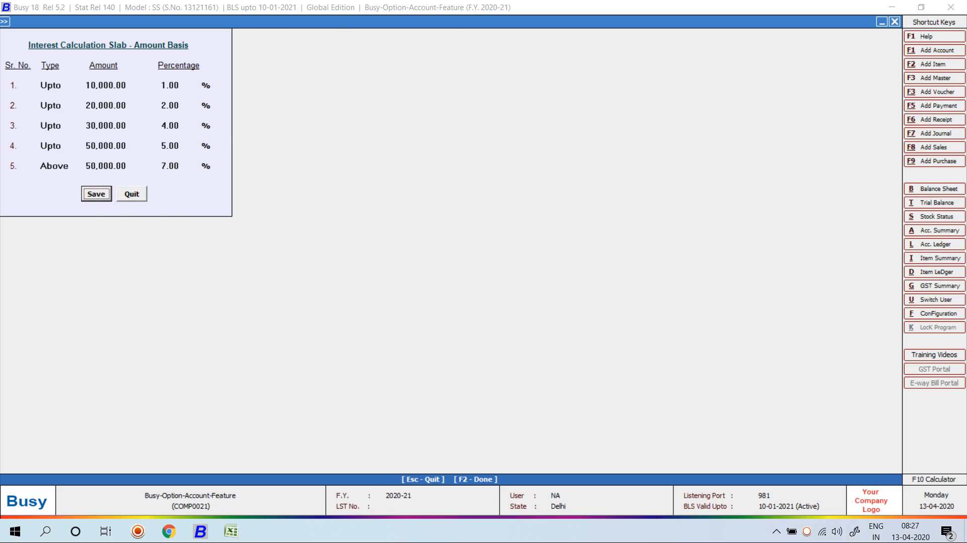
pyautogui.press('Return')
pyautogui.press('Right')
pyautogui.press('Right')
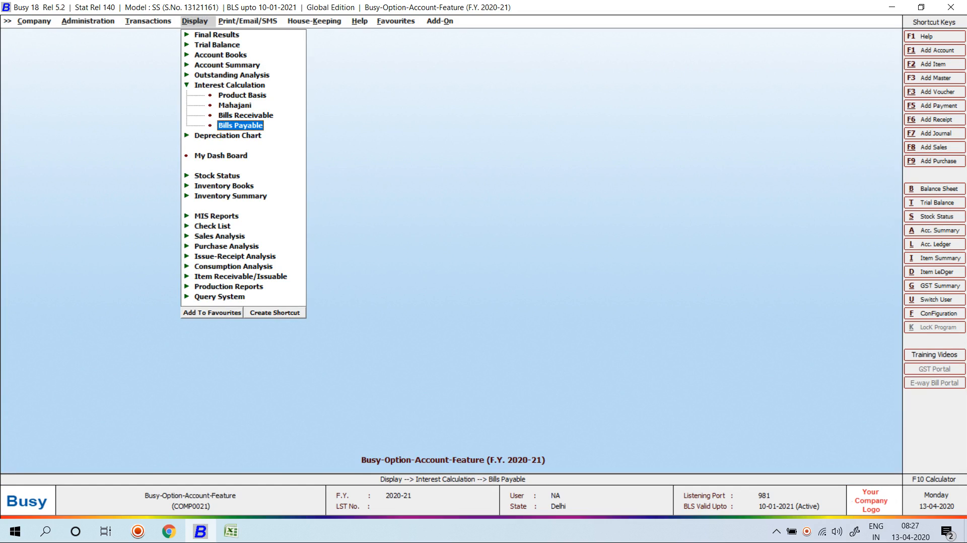
pyautogui.press('Up')
pyautogui.press('Return')
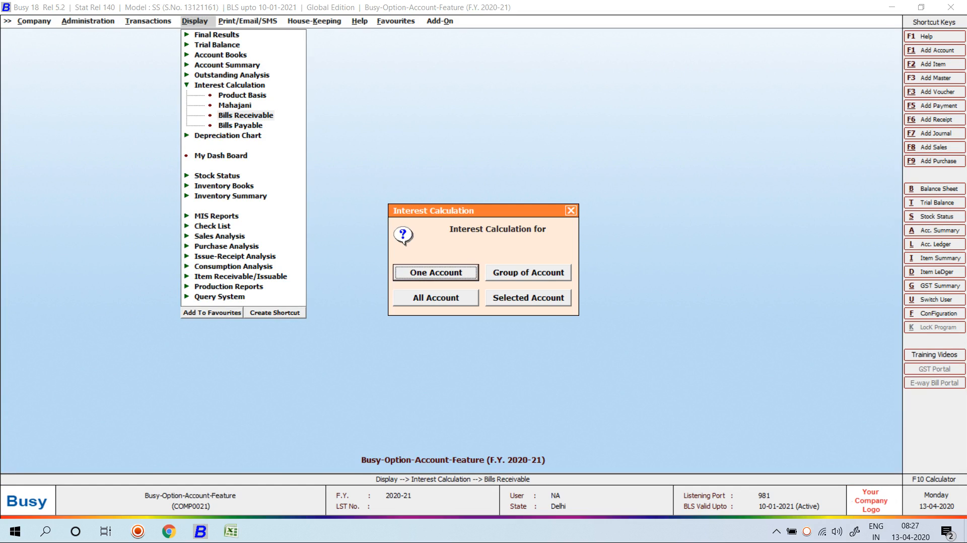
pyautogui.press('Return')
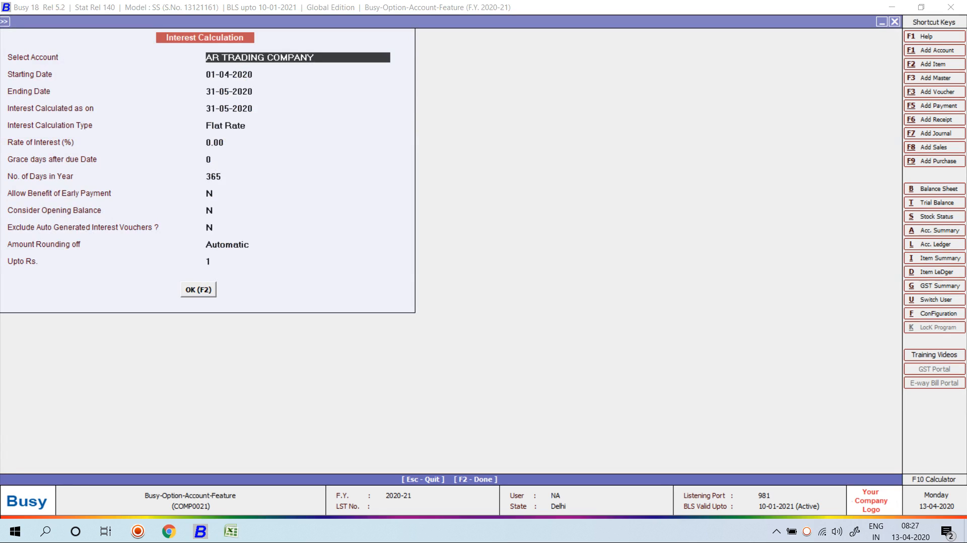
pyautogui.write('meh')
pyautogui.press('Return')
pyautogui.press('Return')
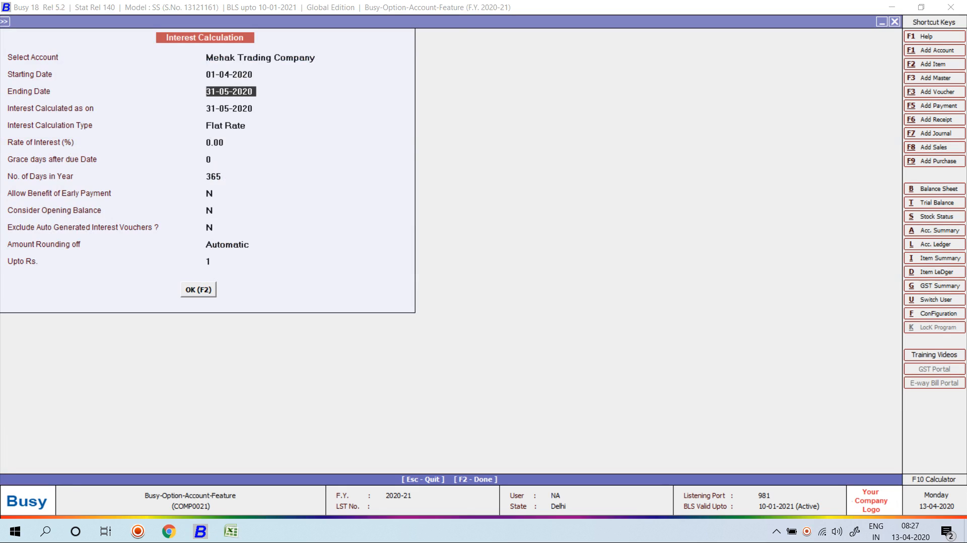
pyautogui.press('Escape')
pyautogui.press('Escape')
# Start a new sales voucher in the Main series dated 01-05-2020 for Mehak Trading Company.
pyautogui.press('Left')
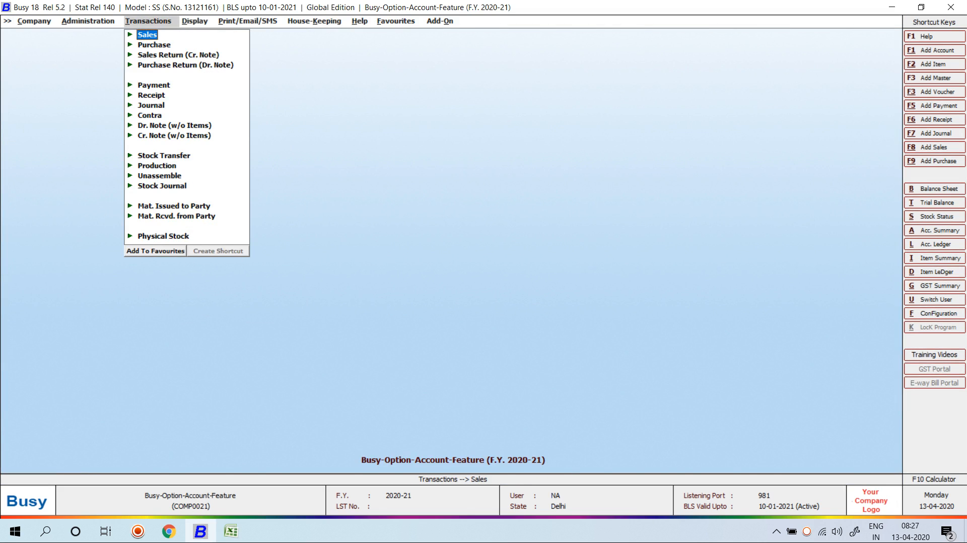
pyautogui.press('Return')
pyautogui.press('Return')
pyautogui.press('Return')
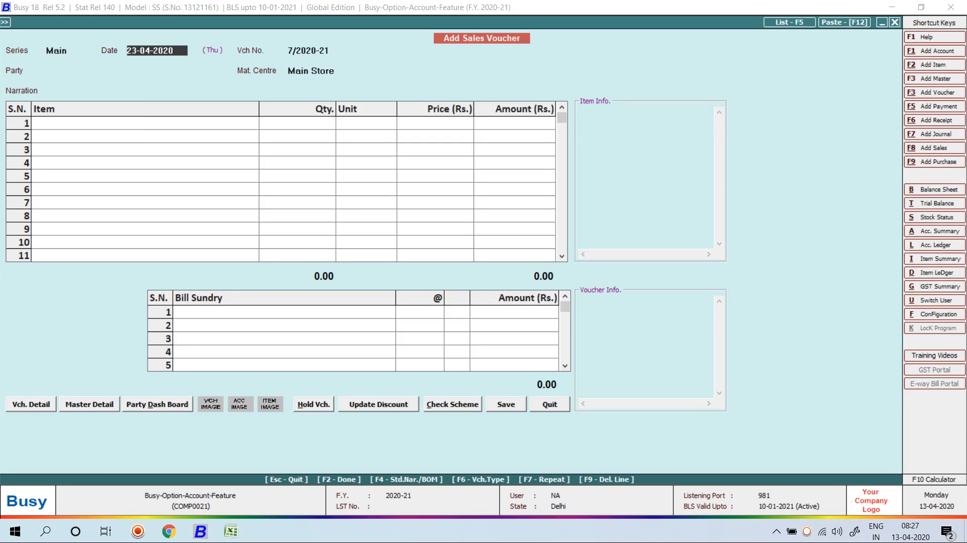
pyautogui.write('3')
pyautogui.press('BackSpace')
pyautogui.write('1-5')
pyautogui.press('Return')
pyautogui.press('Down')
pyautogui.press('Down')
pyautogui.press('Down')
pyautogui.press('Return')
pyautogui.press('Return')
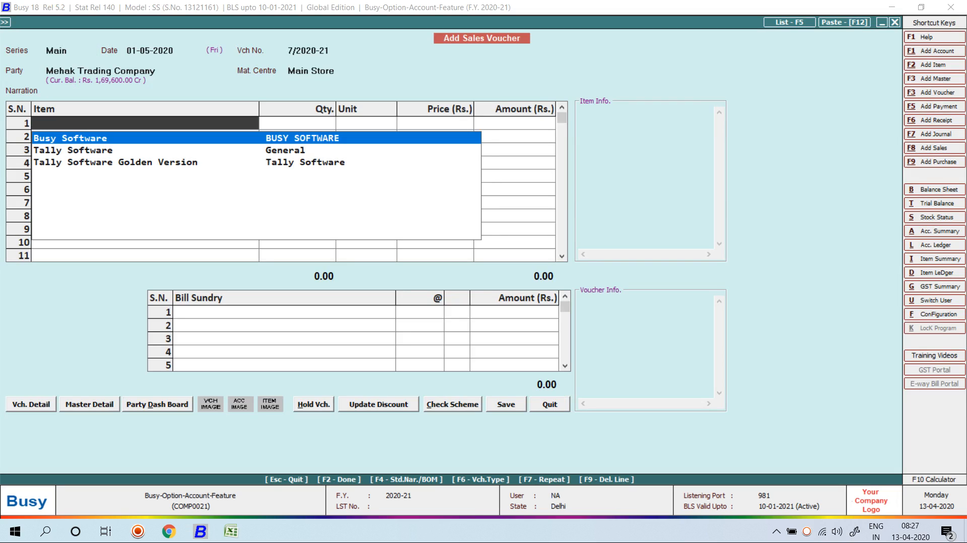
# Enter 4 pieces of Tally Software as the first item, keeping the price of 21,200.
pyautogui.press('Down')
pyautogui.press('Return')
pyautogui.write('4')
pyautogui.press('Return')
pyautogui.press('Return')
pyautogui.press('Return')
# Enter 6 pieces of Tally Software Golden Version as the second item, keeping the price of 25,500.
pyautogui.press('Down')
pyautogui.press('Return')
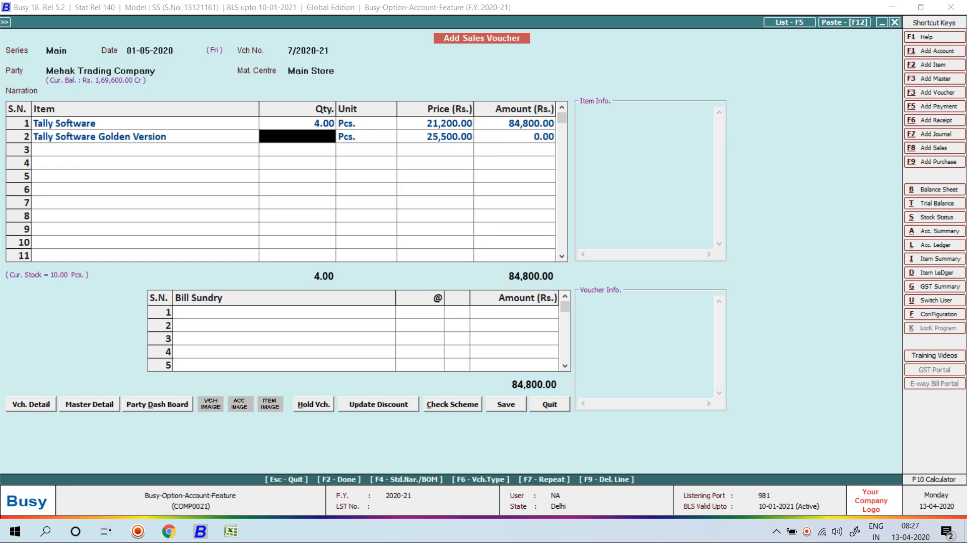
pyautogui.write('6')
pyautogui.press('Return')
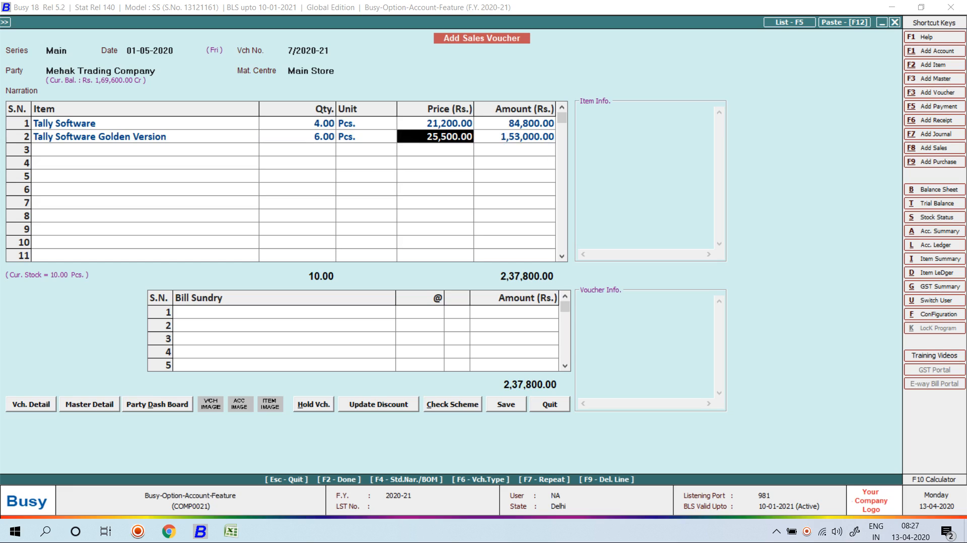
pyautogui.press('Return')
pyautogui.press('Return')
# Enter 6 pieces of Busy Software as the third item, keeping the price of 15,500.
pyautogui.write('b')
pyautogui.press('Return')
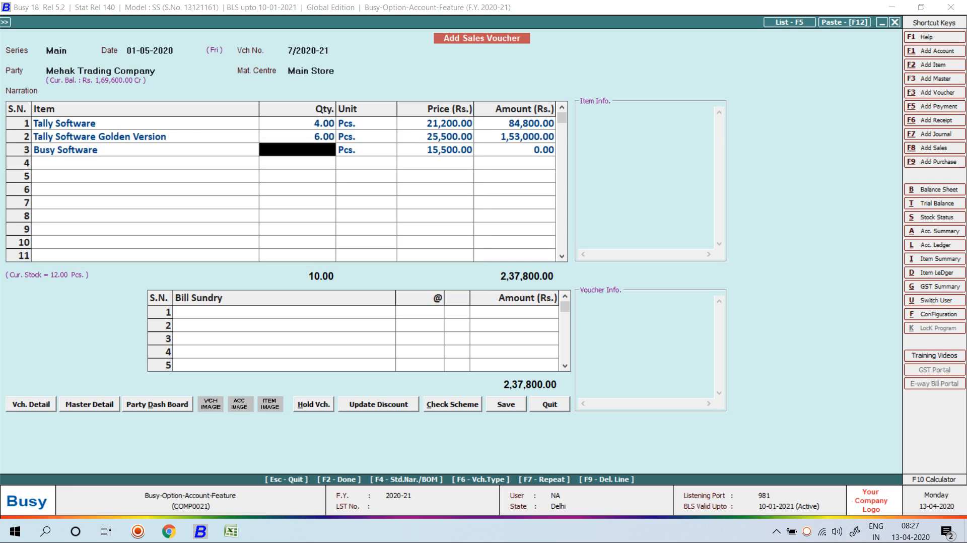
pyautogui.write('6')
pyautogui.press('Return')
pyautogui.press('Return')
pyautogui.press('Return')
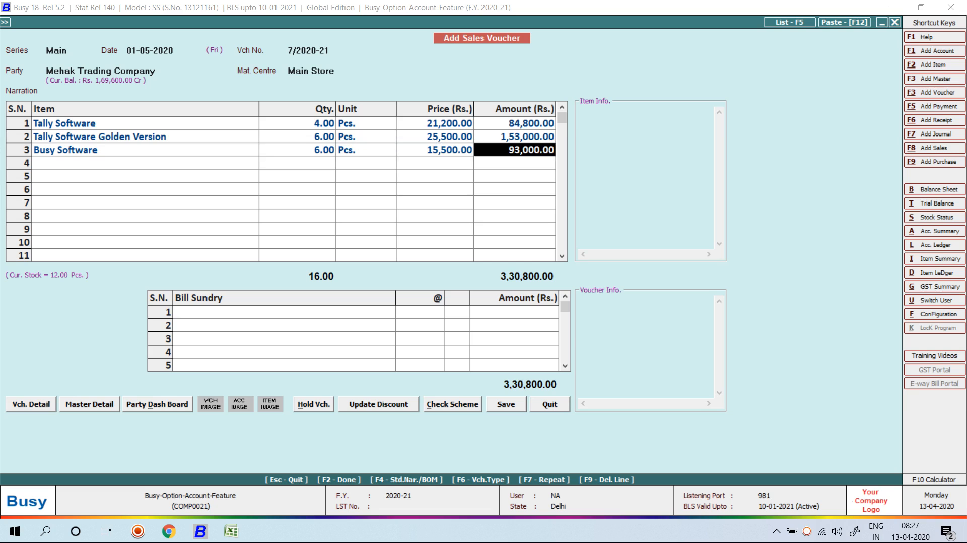
# Save the sales voucher with the transport details left blank, and leave voucher entry.
pyautogui.press('Return')
pyautogui.press('F2')
pyautogui.press('F2')
pyautogui.press('F2')
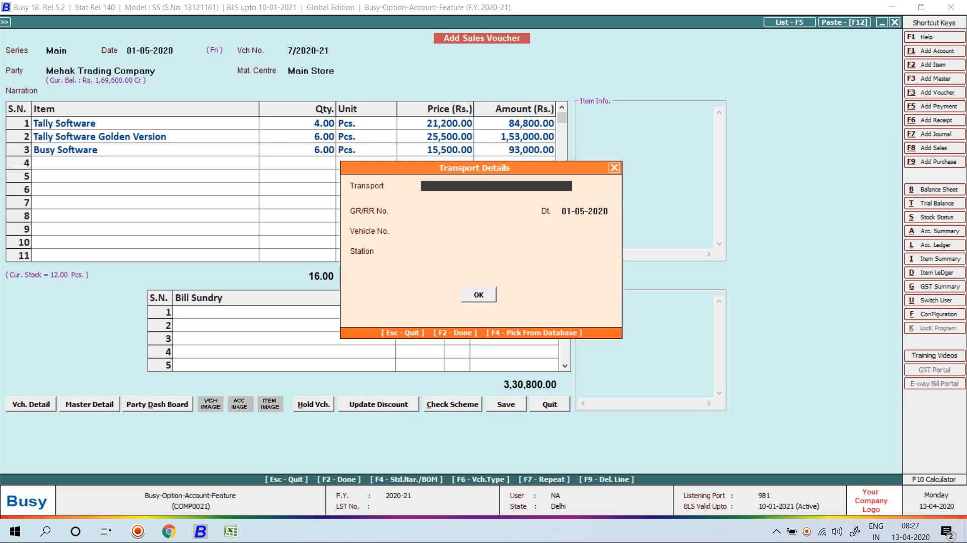
pyautogui.press('Left')
pyautogui.press('Return')
pyautogui.press('Return')
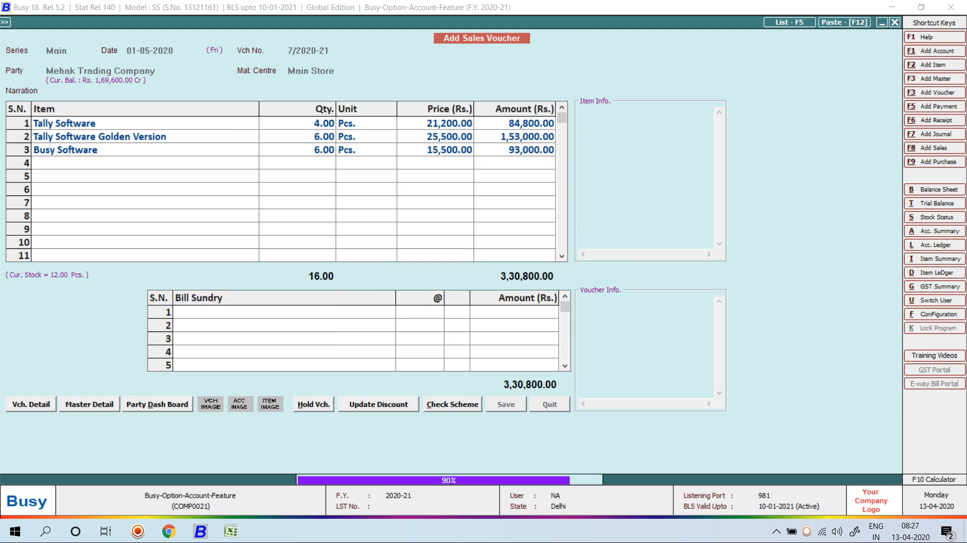
pyautogui.press('Right')
pyautogui.press('Return')
pyautogui.press('Escape')
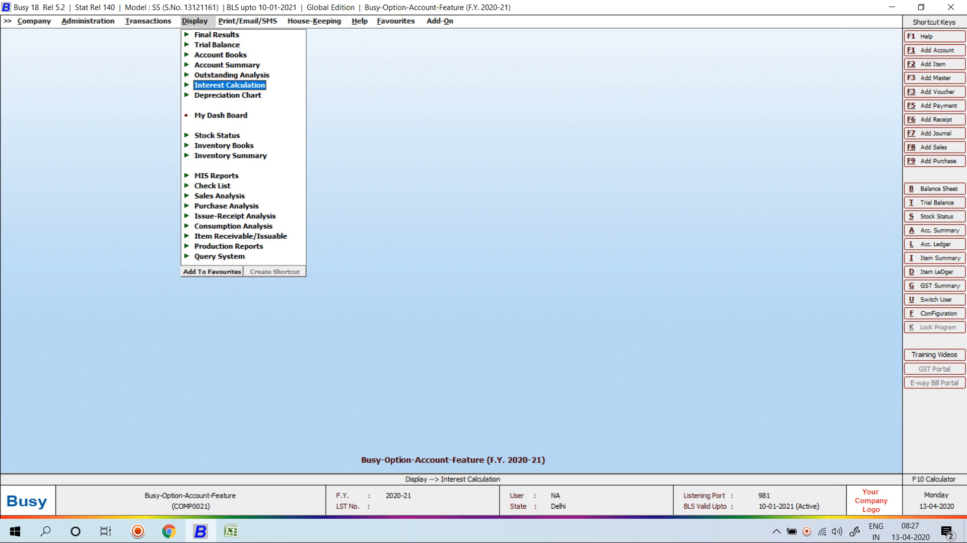
# Open the one-account Bills Receivable interest calculation and keep the account and dates up to the Interest Calculation Type.
pyautogui.press('Return')
pyautogui.press('Down')
pyautogui.press('Down')
pyautogui.press('Down')
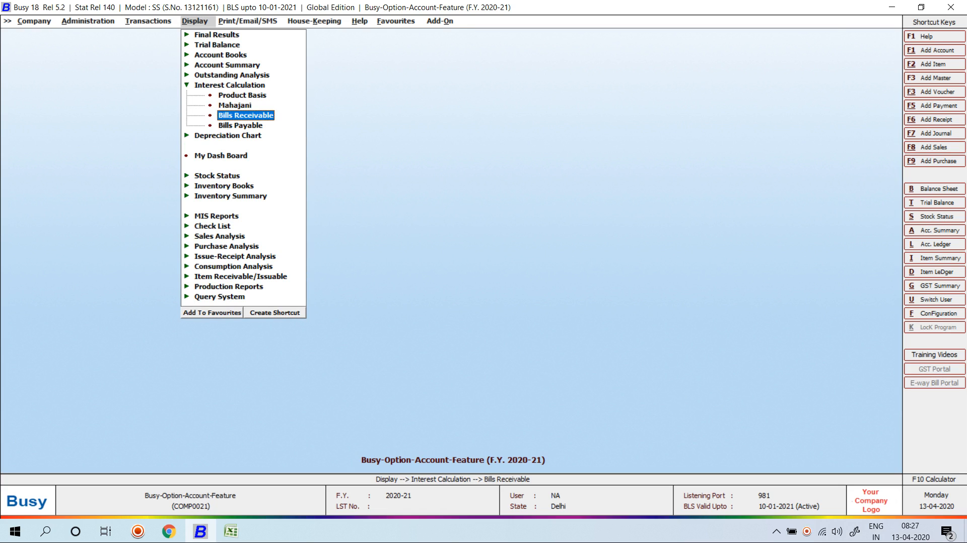
pyautogui.press('Up')
pyautogui.press('Return')
pyautogui.press('Escape')
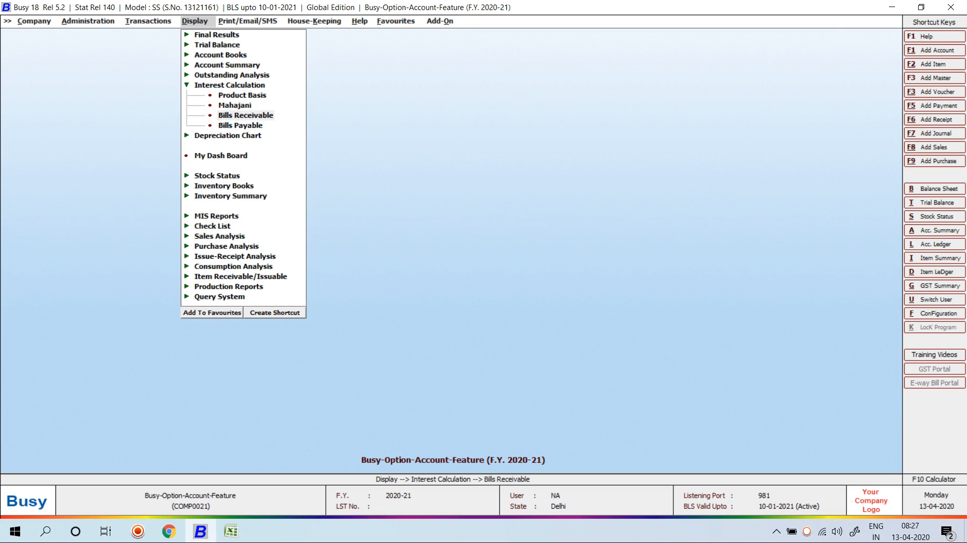
pyautogui.press('Return')
pyautogui.press('Return')
pyautogui.press('Return')
pyautogui.press('Return')
pyautogui.press('Return')
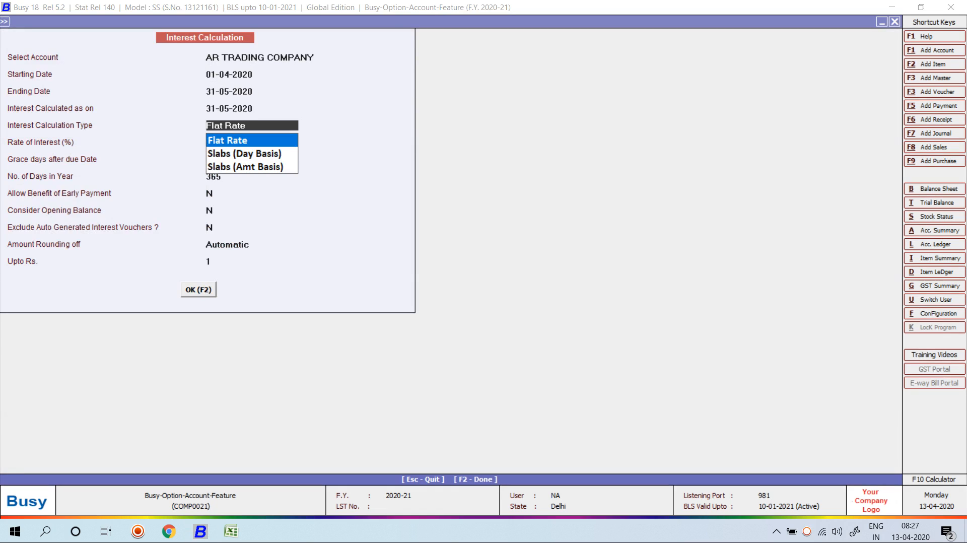
# Try to generate the interest report with the Interest Calculation Type set to Slabs (Day Basis).
pyautogui.press('Down')
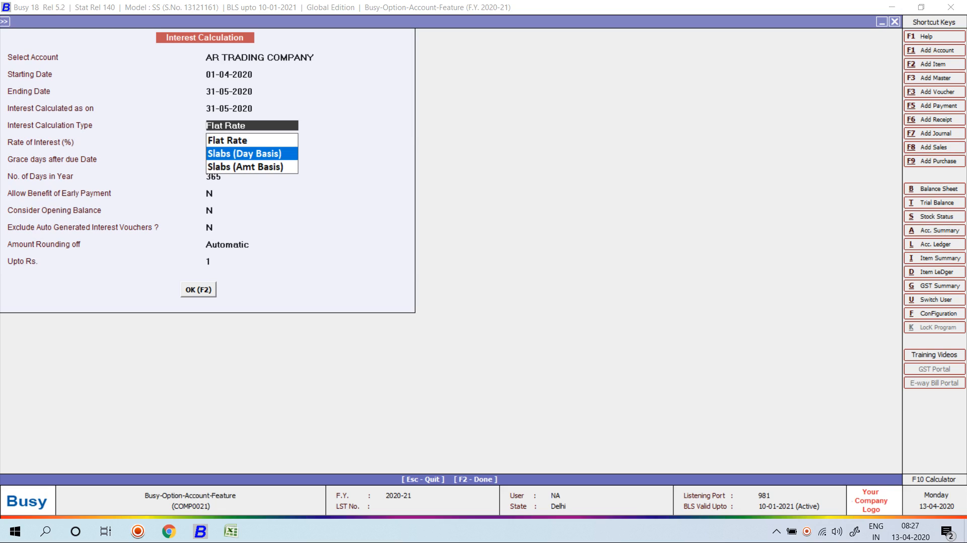
pyautogui.press('Return')
pyautogui.press('F2')
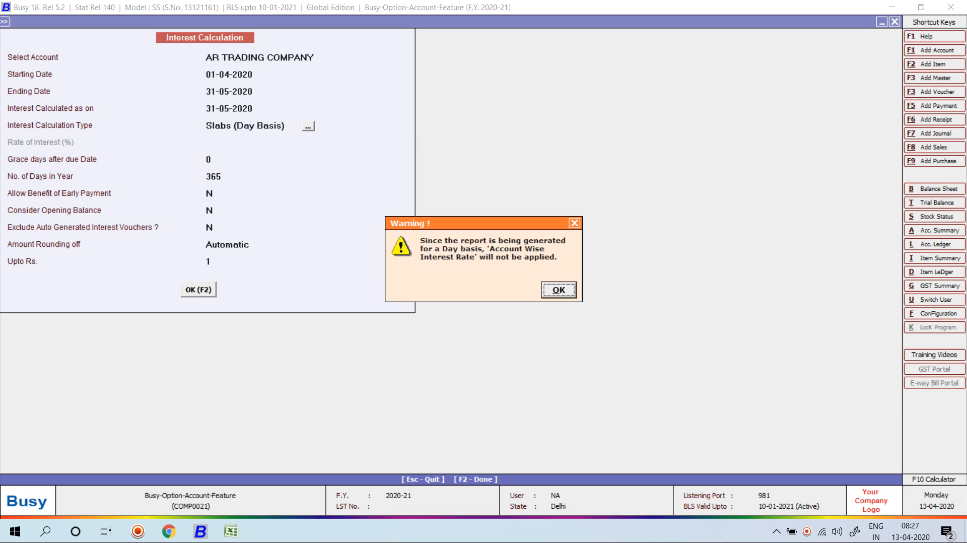
pyautogui.press('Return')
# Try to define an Upto slab in the Day Basis interest calculation slab setup.
pyautogui.press('Return')
pyautogui.press('Return')
pyautogui.press('Return')
pyautogui.press('Return')
pyautogui.press('Return')
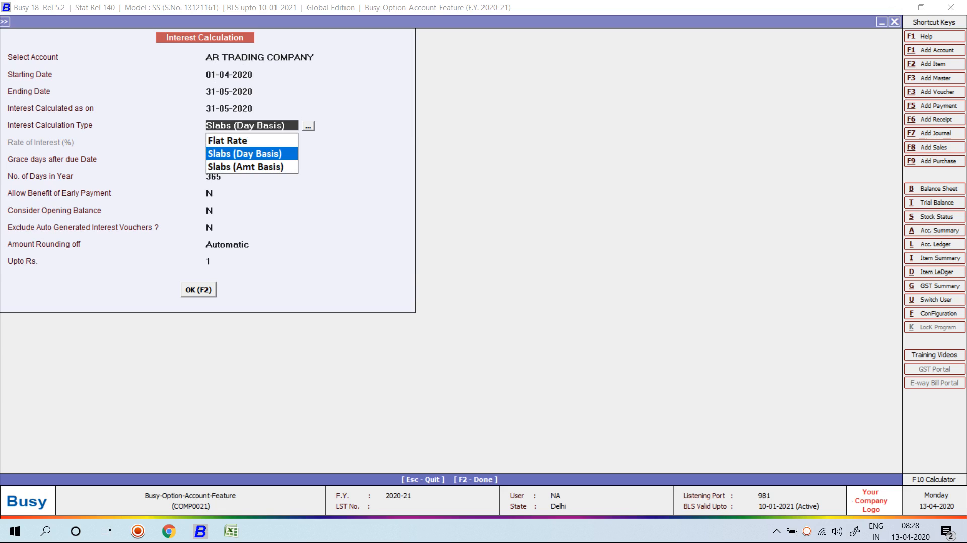
pyautogui.press('Return')
pyautogui.press('Return')
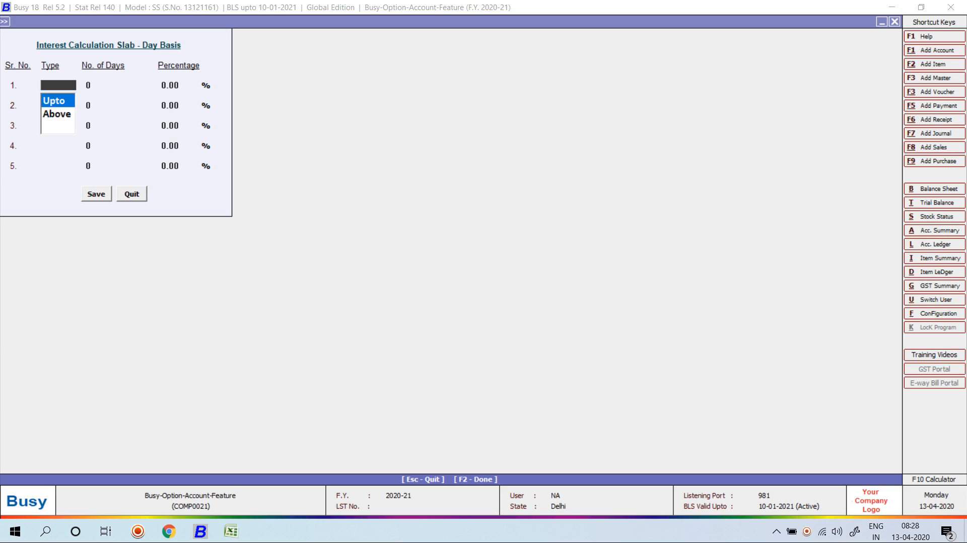
pyautogui.press('Return')
pyautogui.write('5000')
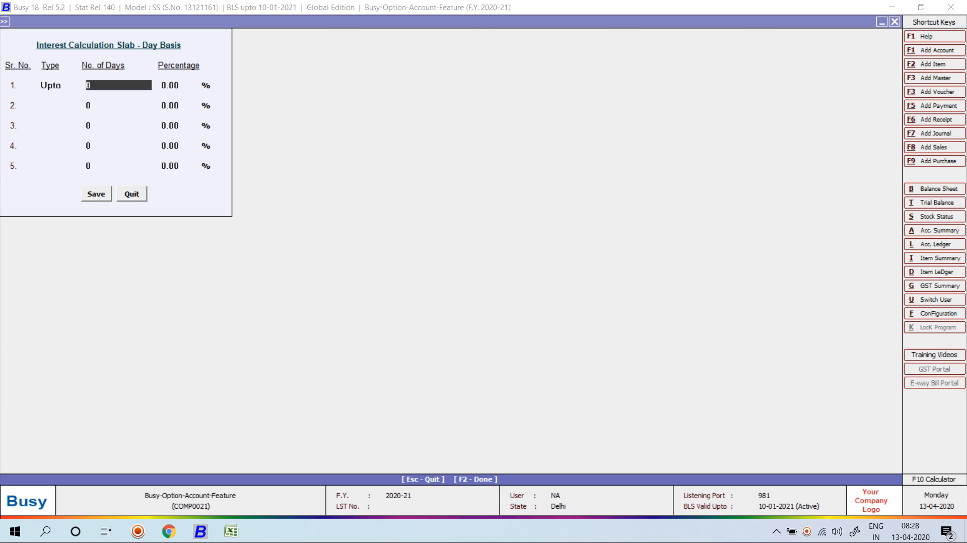
pyautogui.press('BackSpace')
pyautogui.press('BackSpace')
pyautogui.press('BackSpace')
pyautogui.press('BackSpace')
pyautogui.write('1000')
pyautogui.press('Return')
pyautogui.write('1')
pyautogui.press('BackSpace')
pyautogui.press('BackSpace')
pyautogui.write('1000')
pyautogui.press('Return')
pyautogui.press('BackSpace')
pyautogui.write('100')
pyautogui.press('Escape')
# Set the Interest Calculation Type to Slabs (Amt Basis) and generate the Bills Receivable interest report for AR TRADING COMPANY.
pyautogui.press('Return')
pyautogui.press('BackSpace')
pyautogui.press('Down')
pyautogui.press('Return')
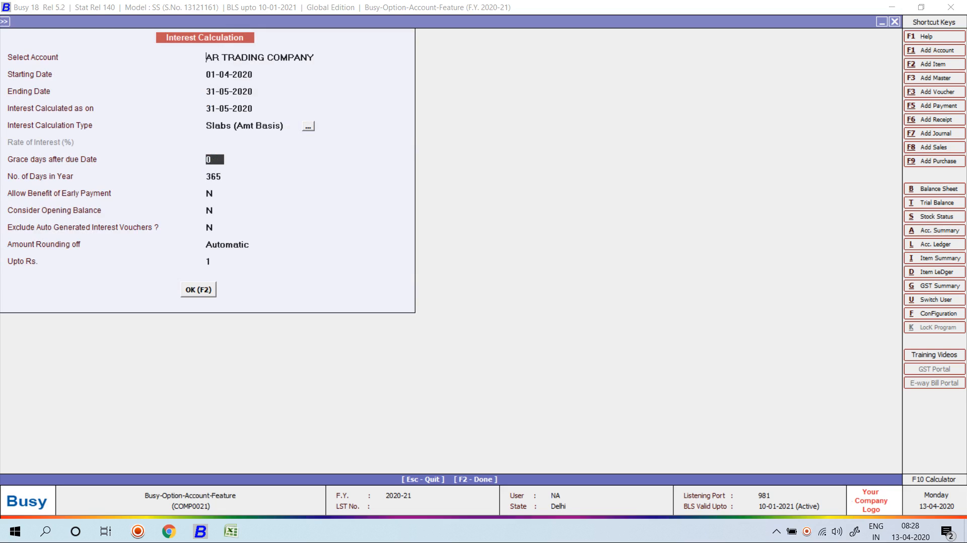
pyautogui.press('F2')
pyautogui.press('Return')
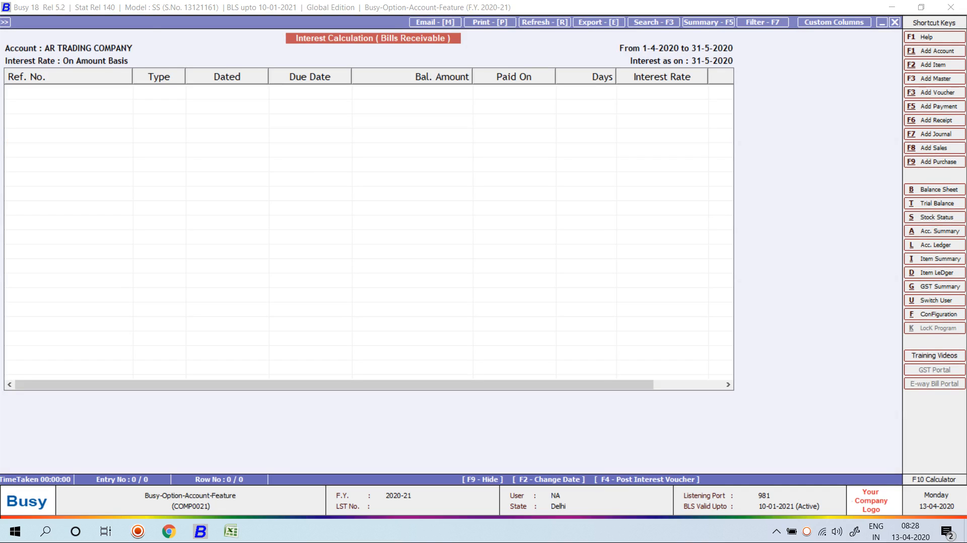
# Change the account to Mehak Trading Company and generate its amount-basis Bills Receivable interest report.
pyautogui.press('Escape')
pyautogui.press('Return')
pyautogui.press('Return')
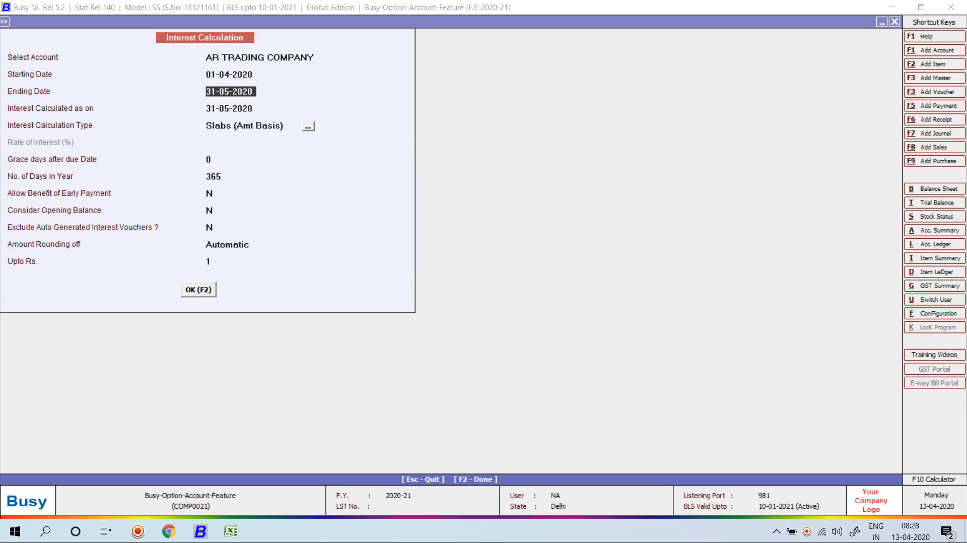
pyautogui.press('Up')
pyautogui.press('Up')
pyautogui.write('mehak')
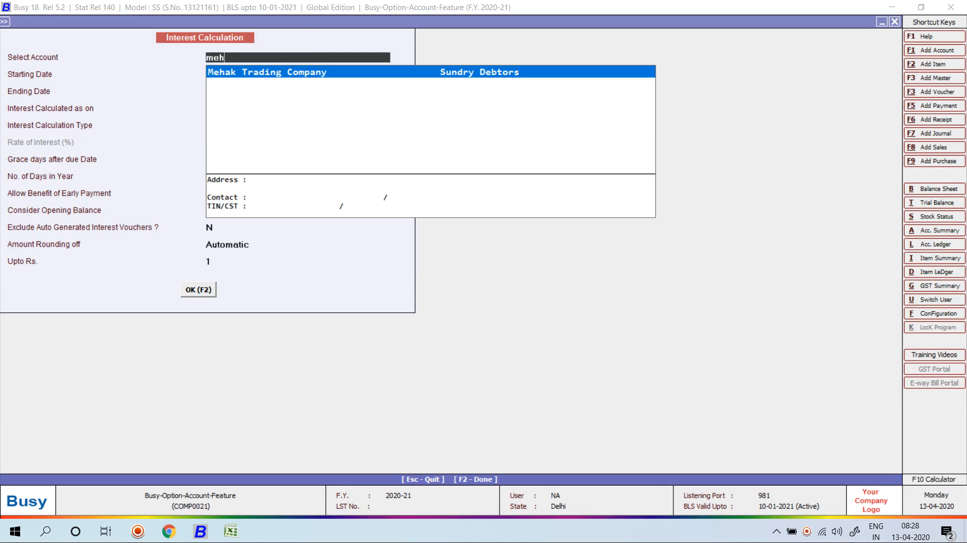
pyautogui.press('Return')
pyautogui.press('F2')
pyautogui.press('Return')
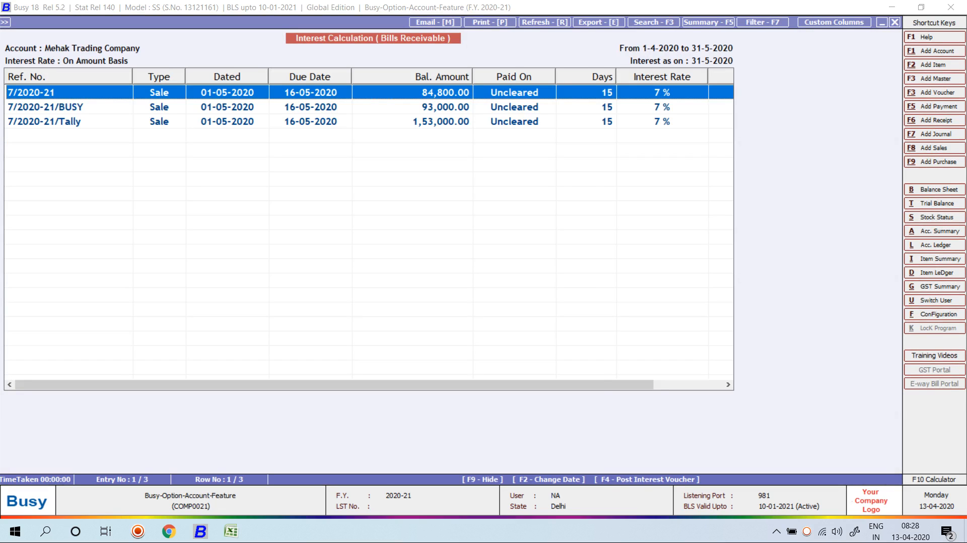
# Narrow the Ref. No. and Days columns of the report to bring the Interest column into view.
pyautogui.moveTo(133, 76); pyautogui.dragTo(88, 76)
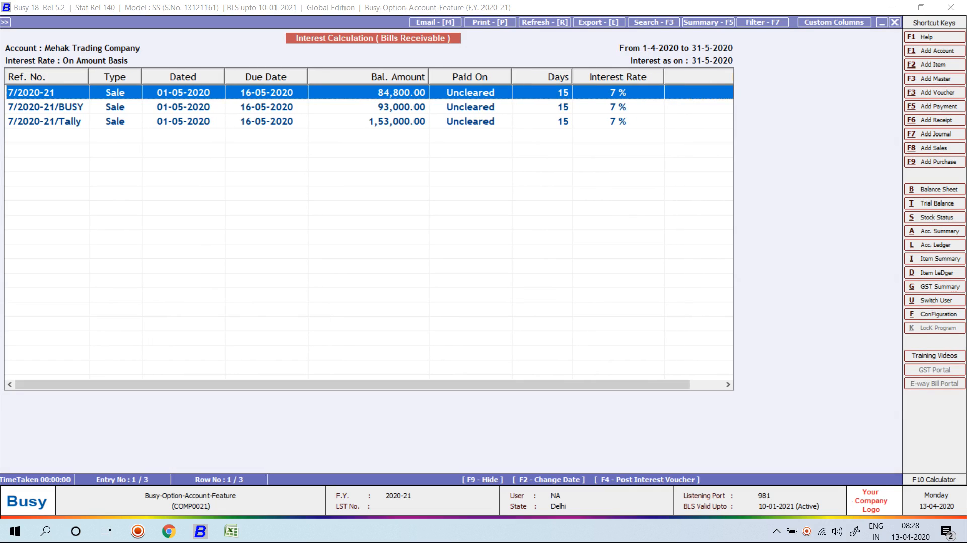
pyautogui.moveTo(573, 77); pyautogui.dragTo(543, 77)
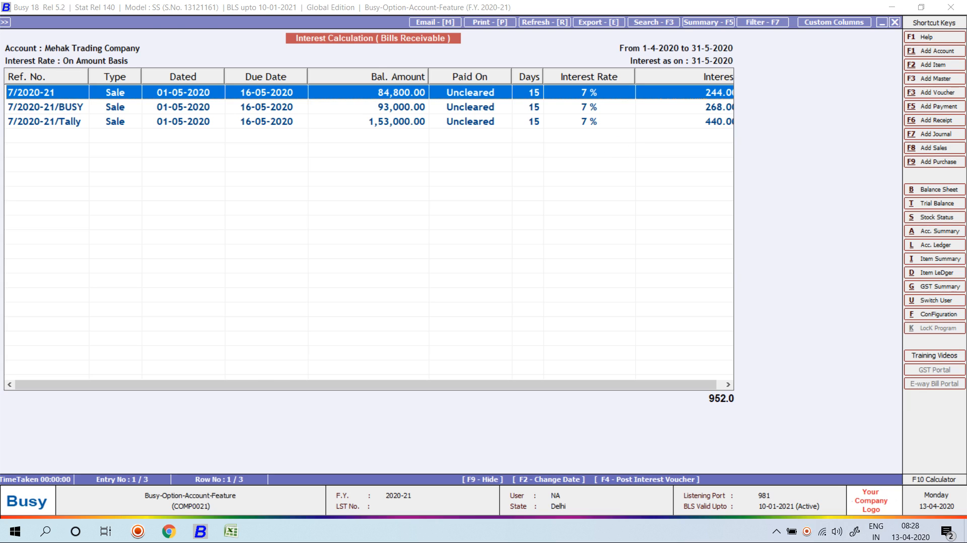
pyautogui.press('Escape')
# Set the fourth Upto slab's amount to 80,000 in the amount-basis interest slab setup.
pyautogui.click(309, 127)
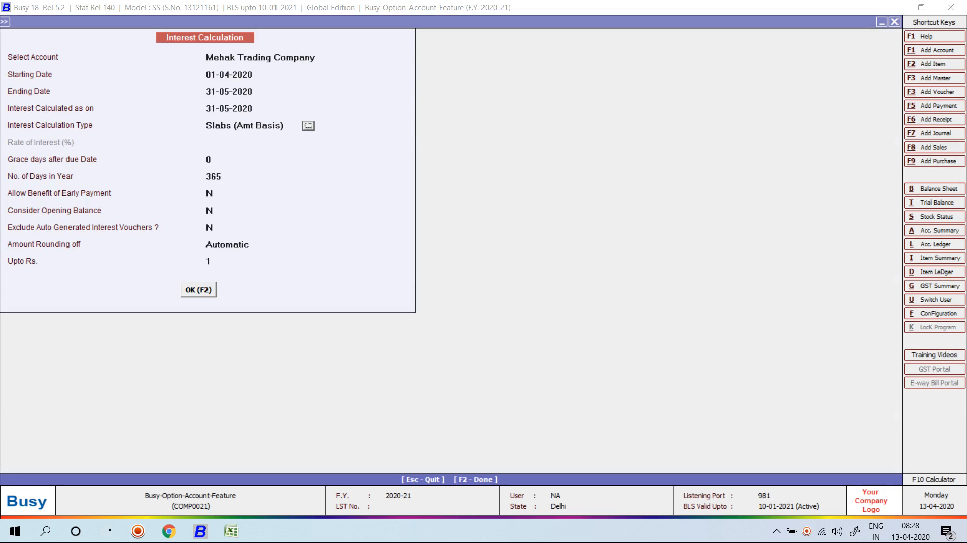
pyautogui.click(95, 146)
pyautogui.click(91, 145)
pyautogui.press('BackSpace')
pyautogui.write('8')
pyautogui.press('Return')
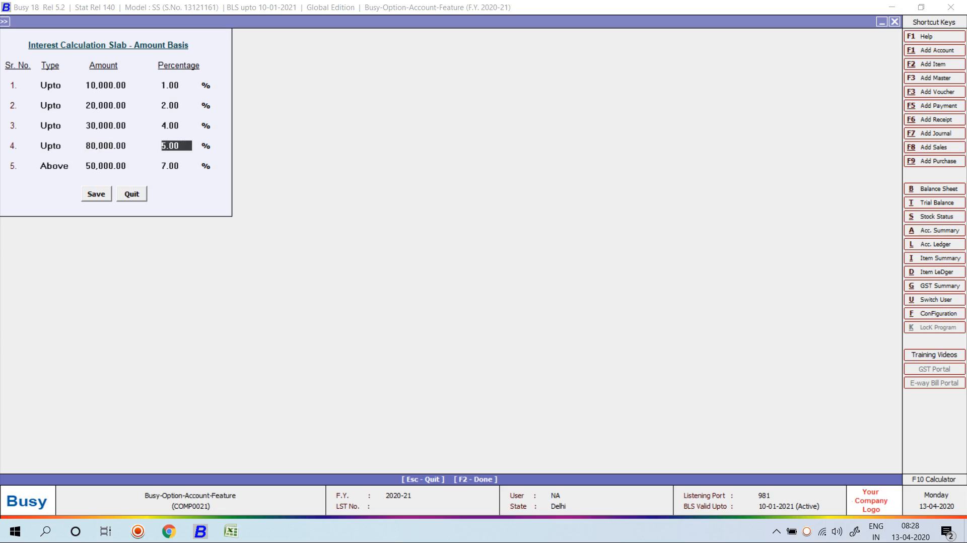
# Set the Above slab's amount to 80,000, save the slabs and regenerate the interest report.
pyautogui.press('Return')
pyautogui.press('Return')
pyautogui.write('800000')
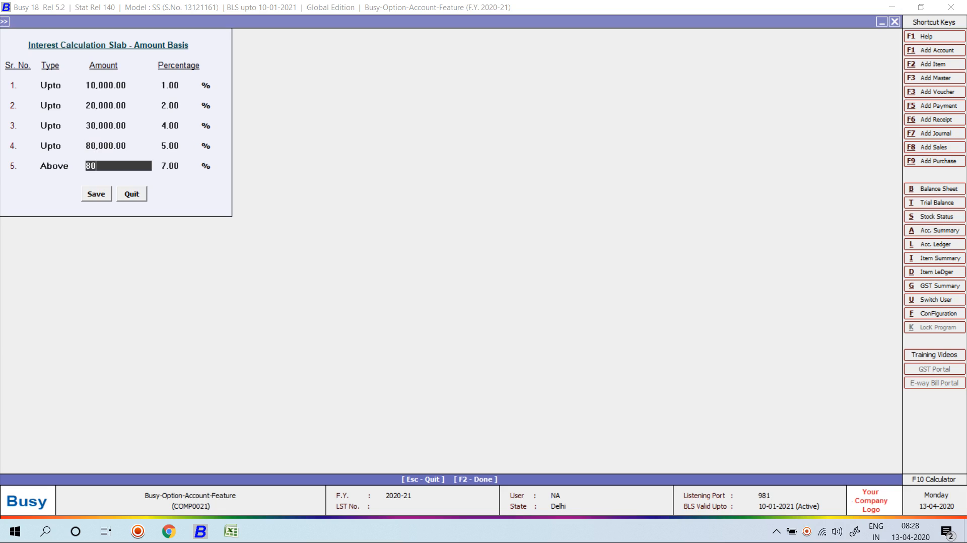
pyautogui.press('Return')
pyautogui.press('Up')
pyautogui.write('80000')
pyautogui.press('Return')
pyautogui.press('Return')
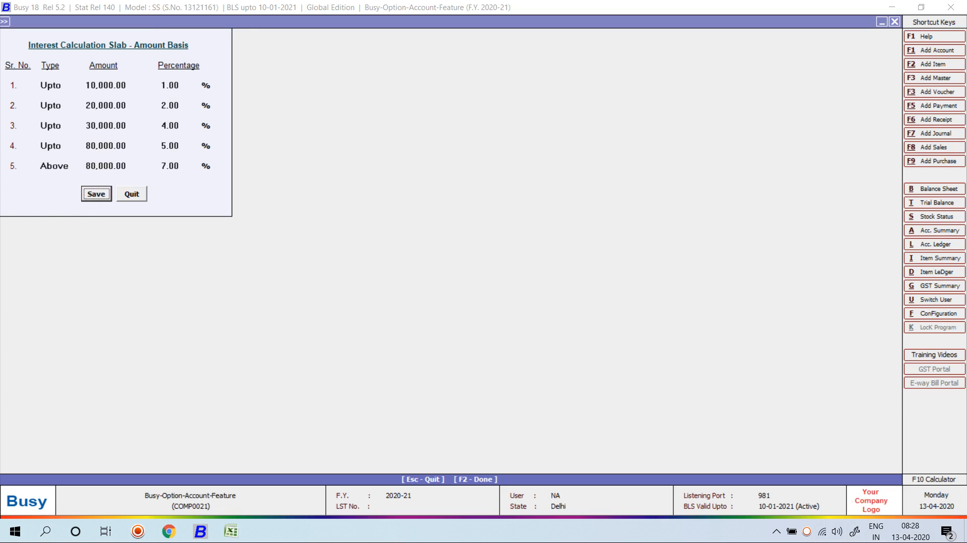
pyautogui.press('Return')
pyautogui.press('Return')
pyautogui.press('Return')
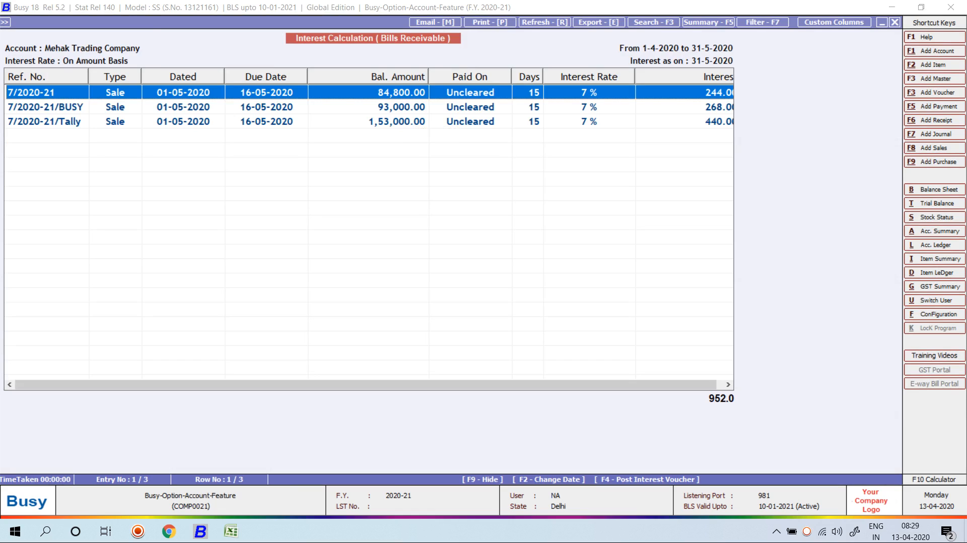
# Reopen the amount-basis slab setup and set the fourth Upto slab's amount to 90,000.
pyautogui.press('Escape')
pyautogui.click(308, 126)
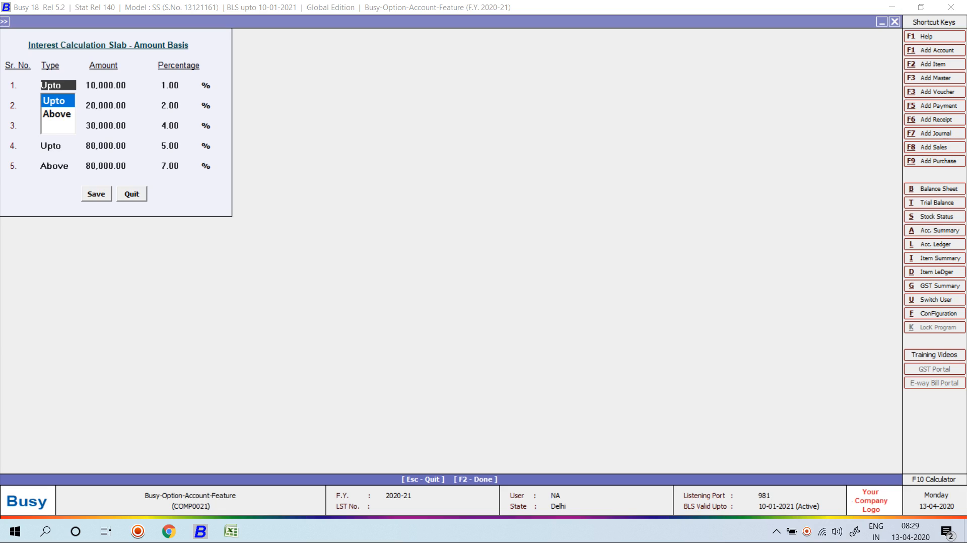
pyautogui.click(96, 146)
pyautogui.write('9')
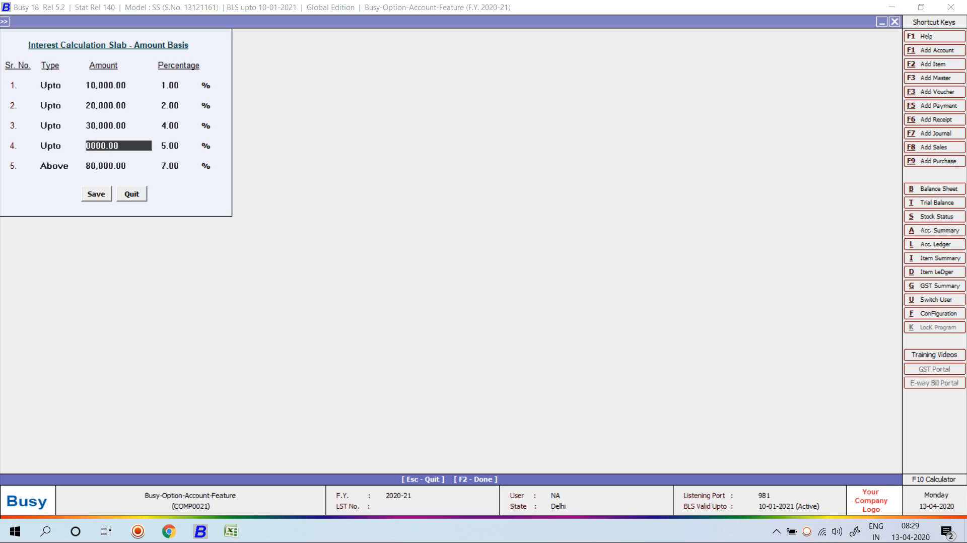
pyautogui.press('Return')
# Set the Above slab's amount to 90,000, save the slabs and regenerate Mehak Trading Company's interest report.
pyautogui.press('Return')
pyautogui.press('Return')
pyautogui.write('900000')
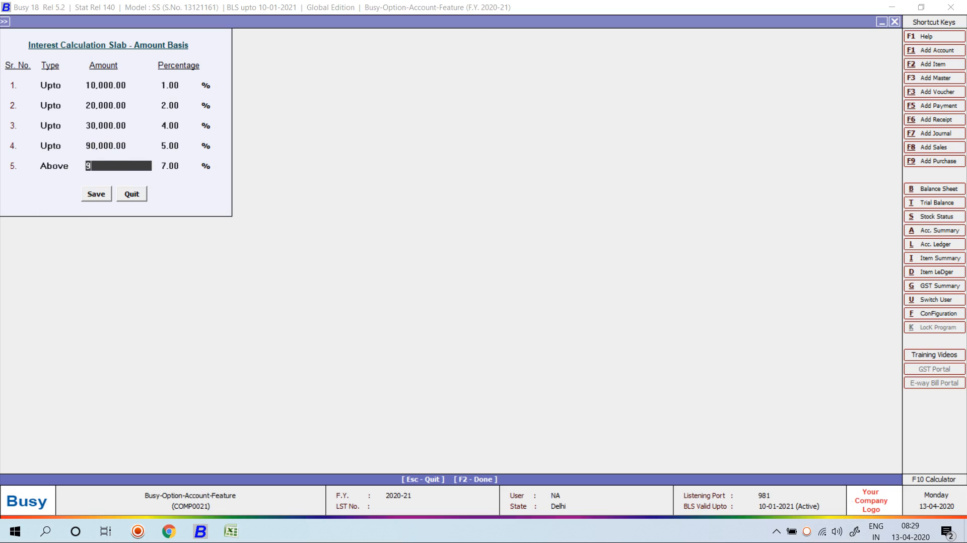
pyautogui.press('Return')
pyautogui.press('Return')
pyautogui.press('Return')
pyautogui.press('F2')
pyautogui.press('Return')
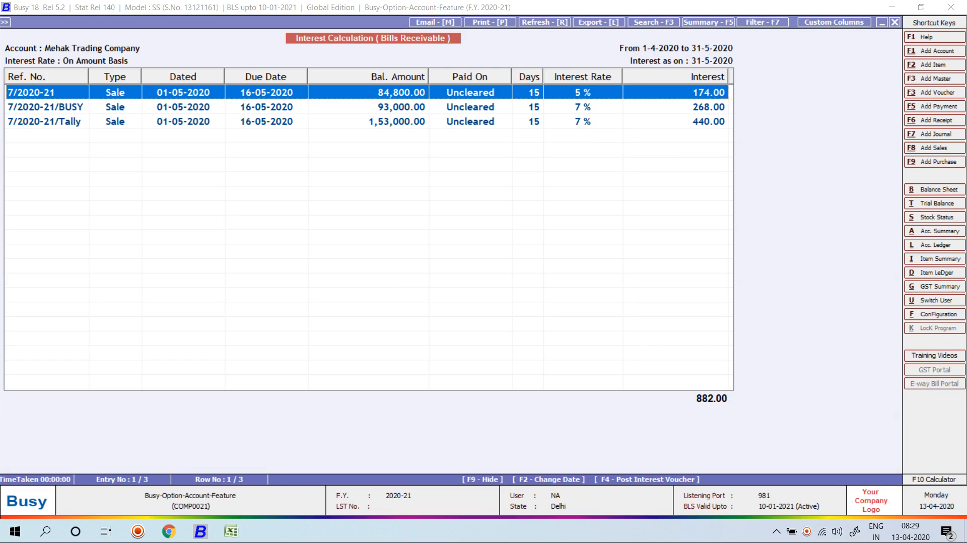
# Open the interest voucher generation form from the report and leave it without posting a voucher.
pyautogui.press('F4')
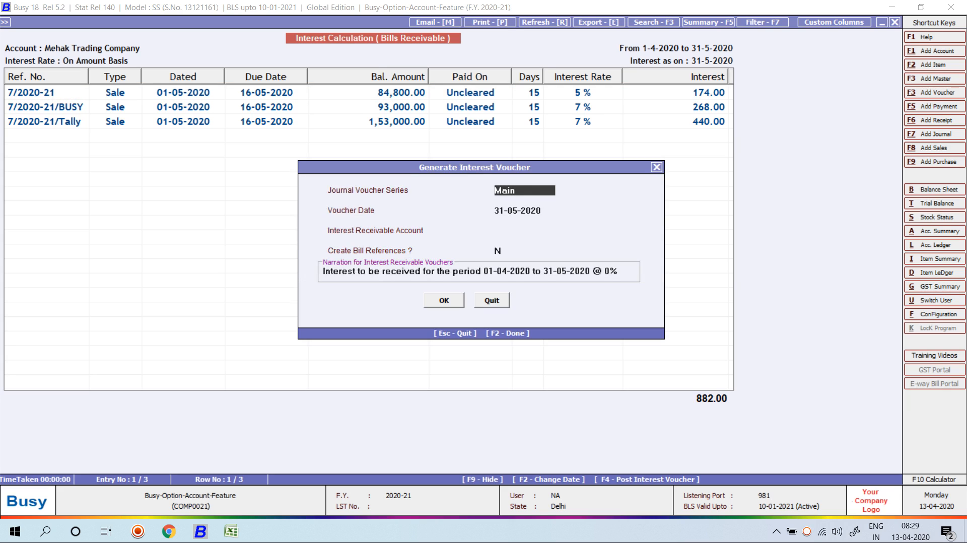
pyautogui.press('Escape')
pyautogui.press('Escape')
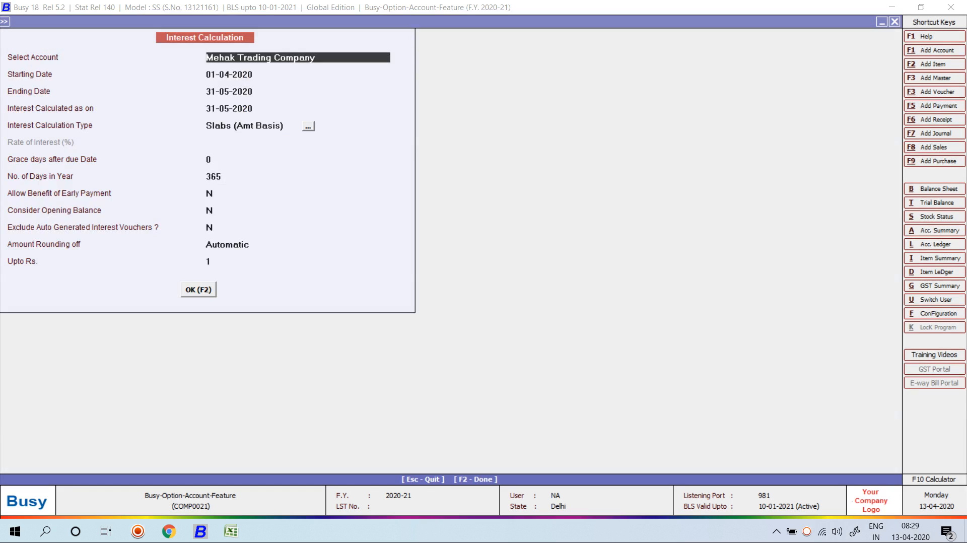
# Leave the interest calculation and open the Days Basis interest calculation slab configuration.
pyautogui.press('Escape')
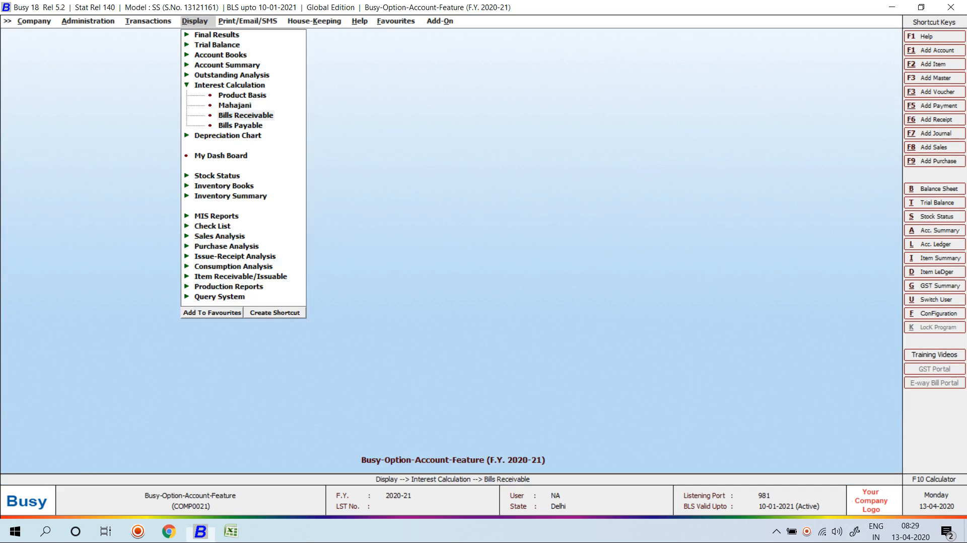
pyautogui.press('Escape')
pyautogui.press('Left')
pyautogui.press('Left')
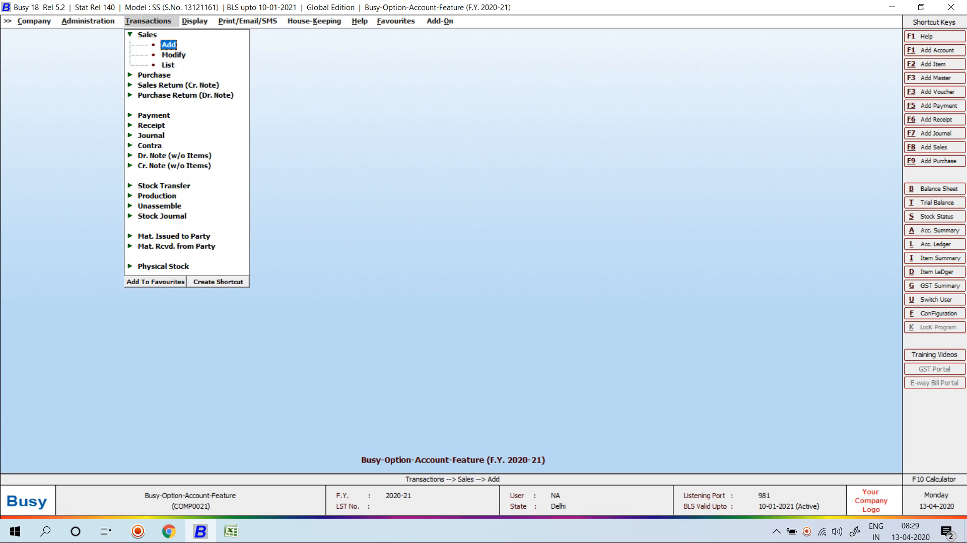
pyautogui.press('Down')
pyautogui.press('Return')
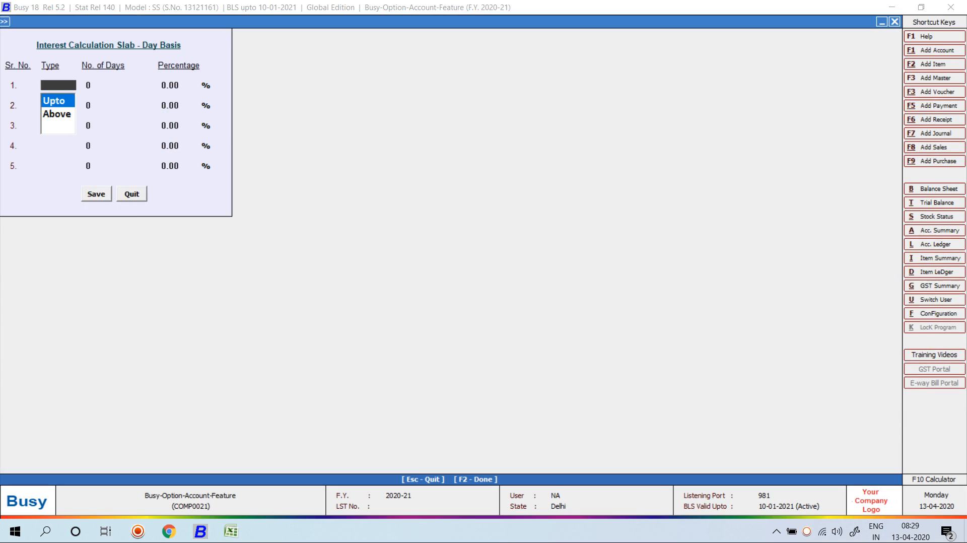
# Define the first day-basis slab as Upto 5 days at 1%.
pyautogui.press('Return')
pyautogui.write('5')
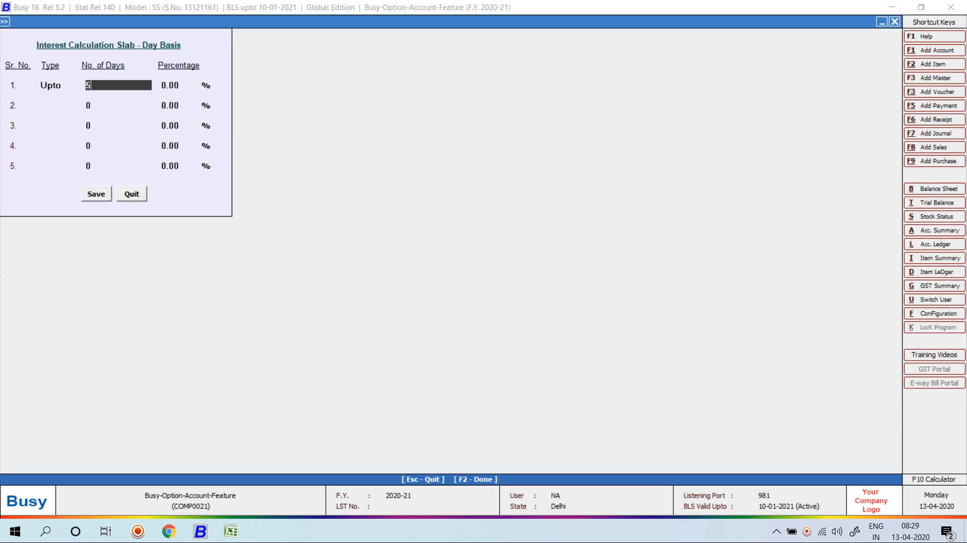
pyautogui.press('Return')
pyautogui.press('Return')
pyautogui.press('Return')
pyautogui.press('Up')
pyautogui.press('Return')
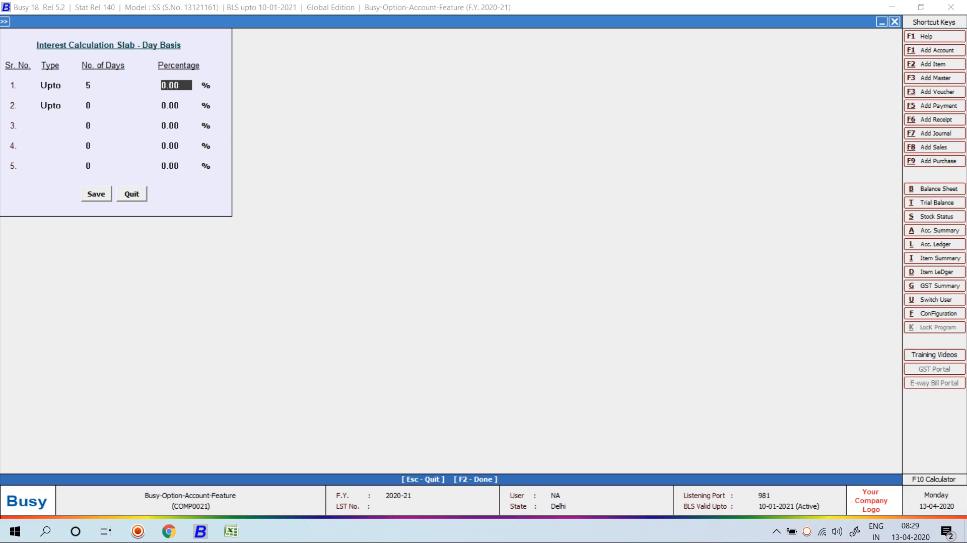
pyautogui.write('1')
pyautogui.press('Return')
# Add day-basis slabs of Upto 10 days at 2% and Upto 15 days at 3%.
pyautogui.press('Down')
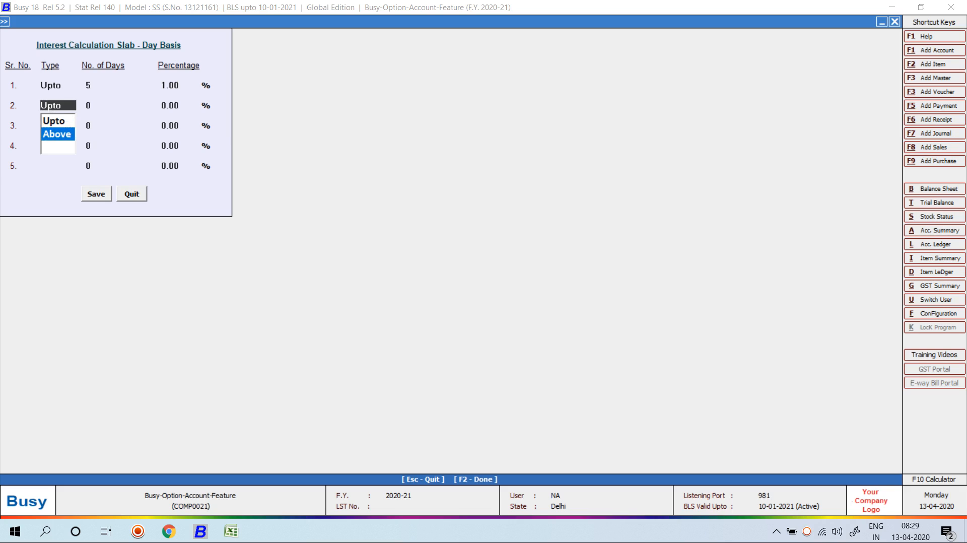
pyautogui.press('Up')
pyautogui.press('Return')
pyautogui.write('10')
pyautogui.press('Return')
pyautogui.write('2')
pyautogui.press('Return')
pyautogui.press('Return')
pyautogui.write('15')
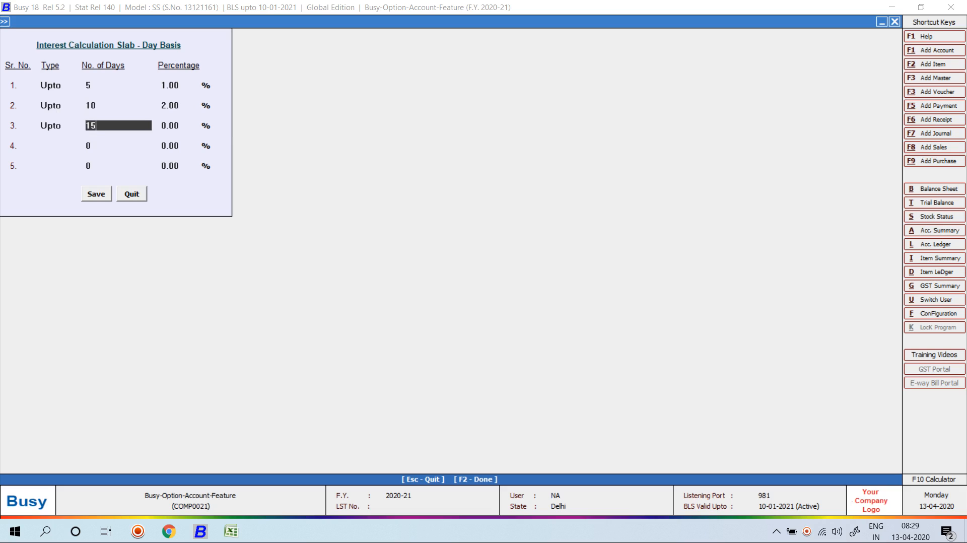
pyautogui.press('Return')
pyautogui.write('3')
pyautogui.press('Return')
# Add a fourth day-basis slab as Above 15 days at 5% and save the slab setup.
pyautogui.press('Return')
pyautogui.press('Up')
pyautogui.press('Down')
pyautogui.press('Return')
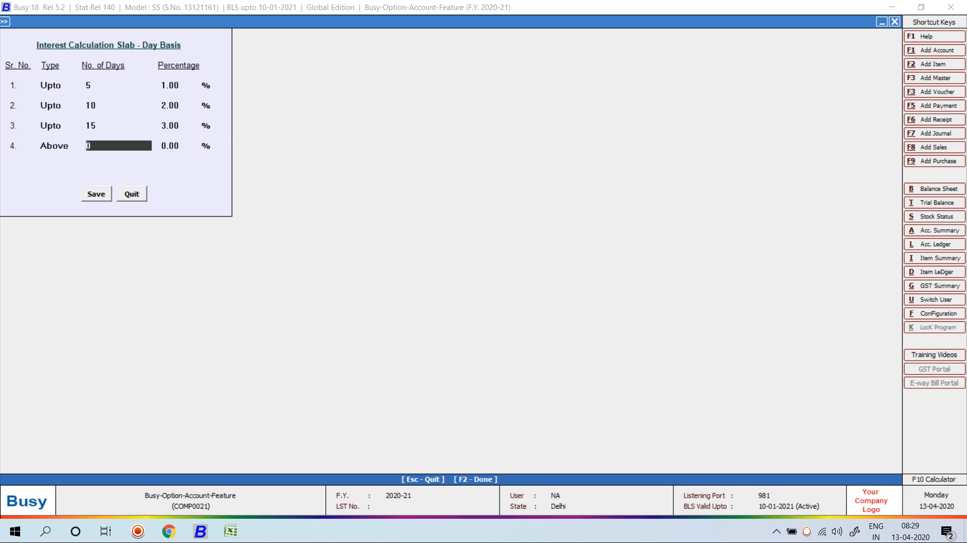
pyautogui.write('15')
pyautogui.press('Return')
pyautogui.write('5')
pyautogui.press('Return')
pyautogui.press('Return')
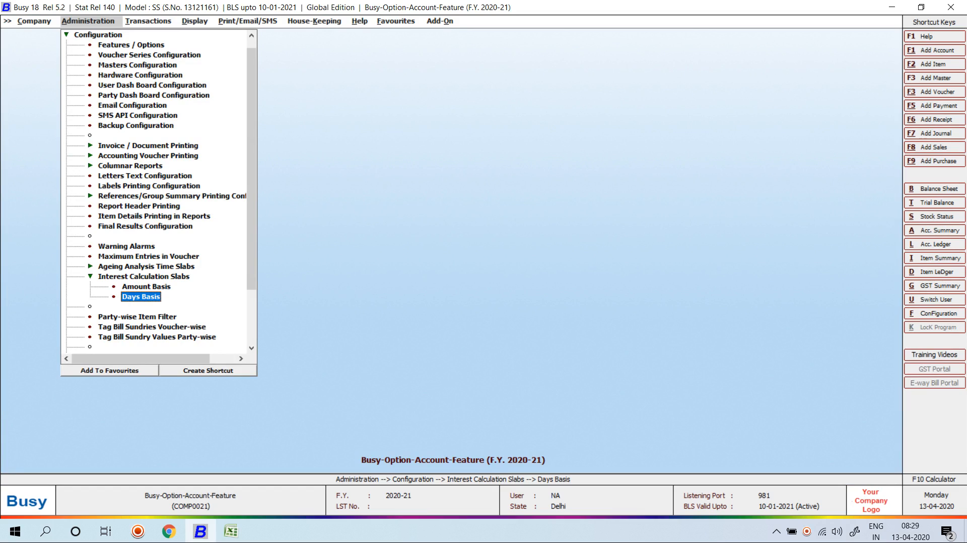
pyautogui.press('Escape')
pyautogui.press('Escape')
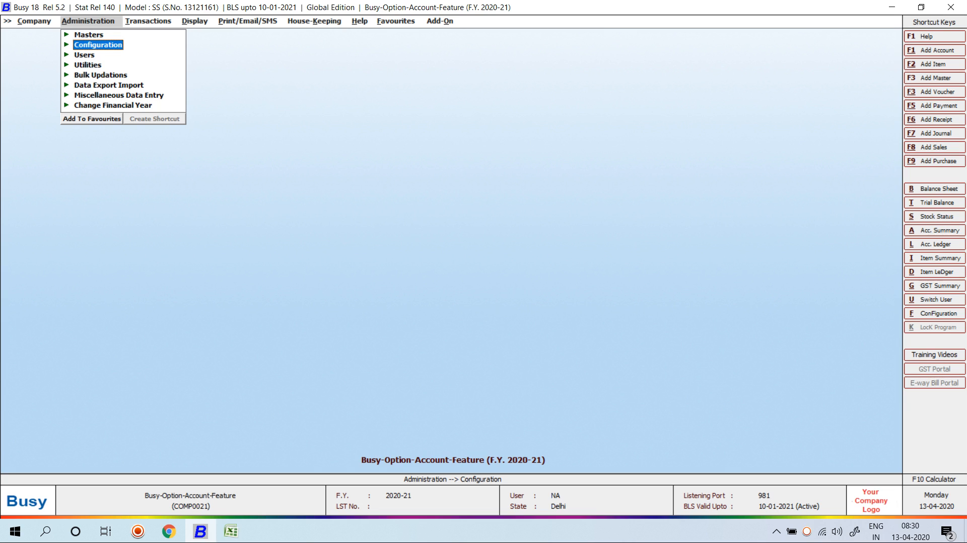
pyautogui.press('Down')
pyautogui.press('Down')
pyautogui.press('Down')
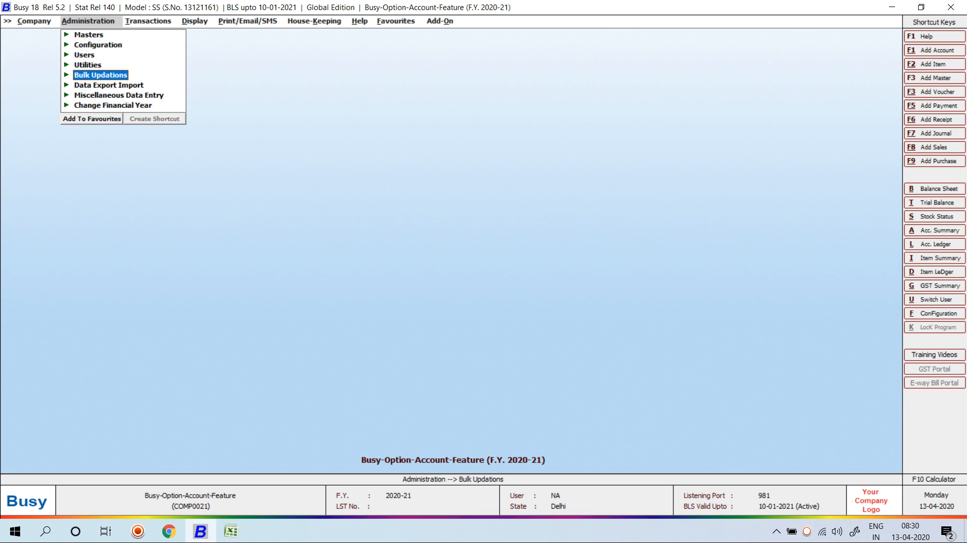
pyautogui.press('Return')
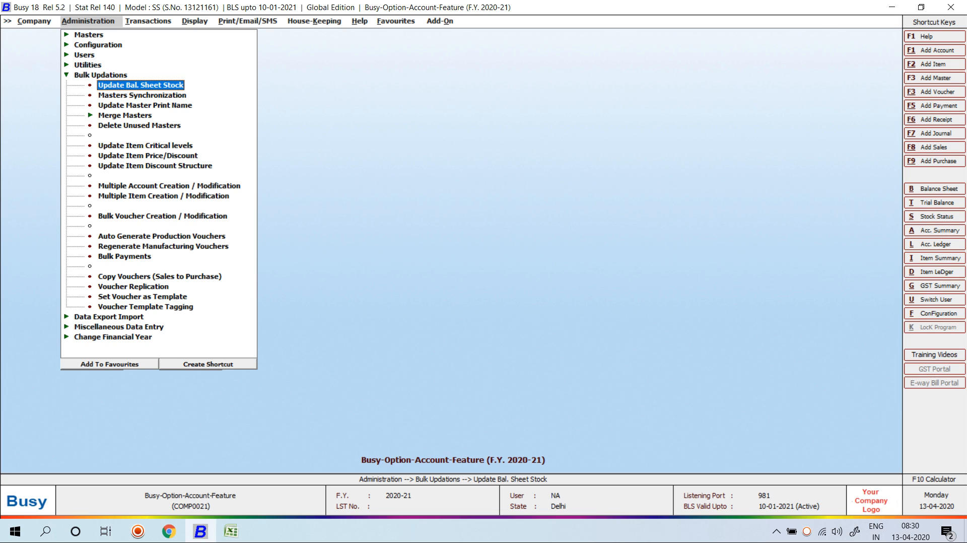
pyautogui.press('Escape')
# Look through the reference management utilities, opening the bill-wise Clear References form and leaving it without clearing anything.
pyautogui.press('Up')
pyautogui.press('Return')
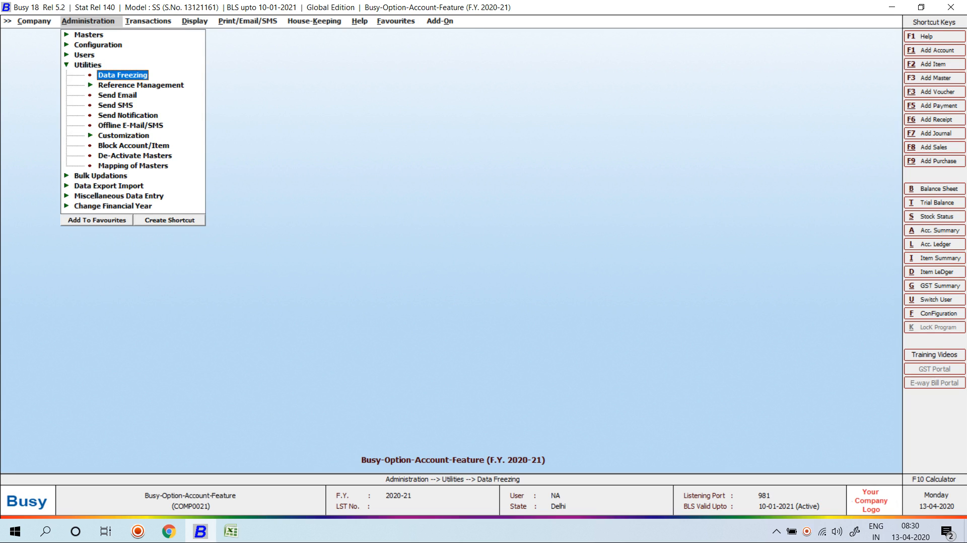
pyautogui.press('Down')
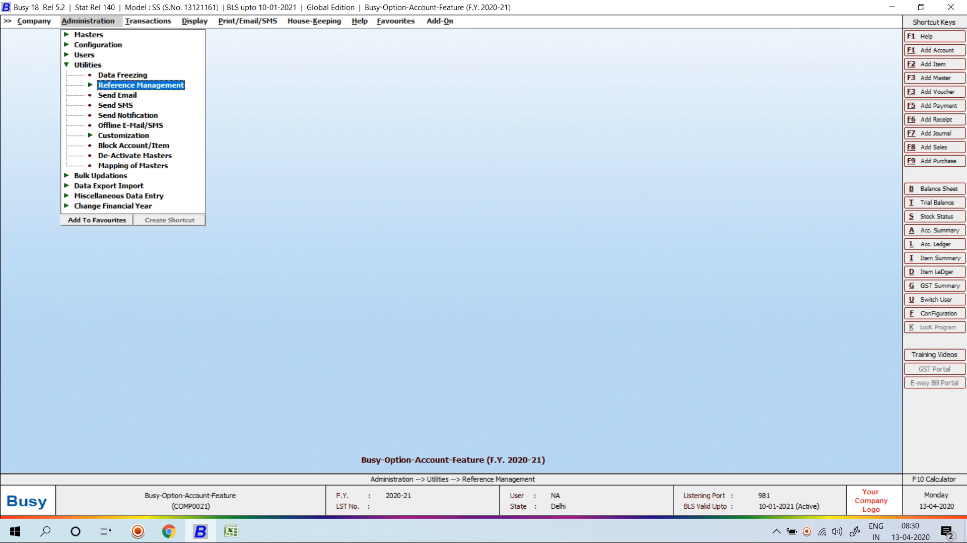
pyautogui.press('Return')
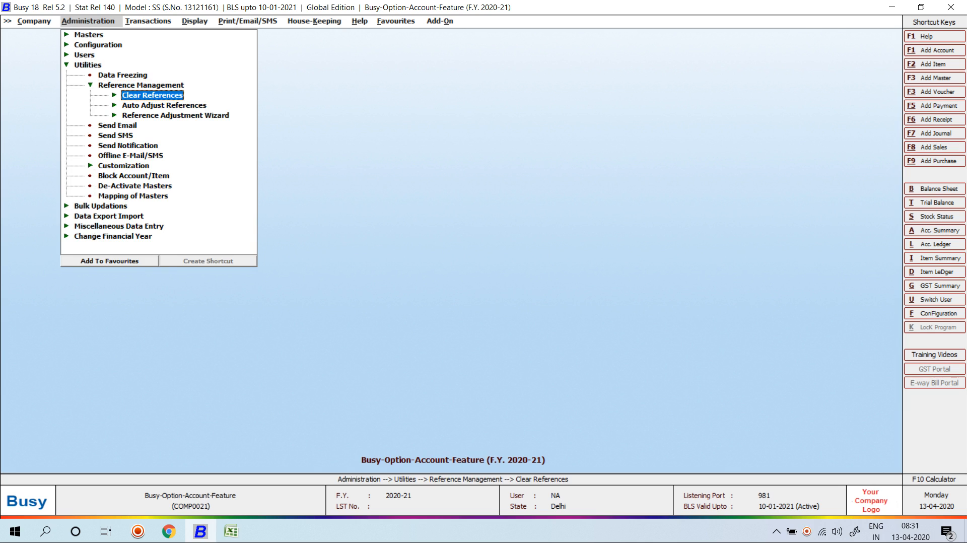
pyautogui.press('Return')
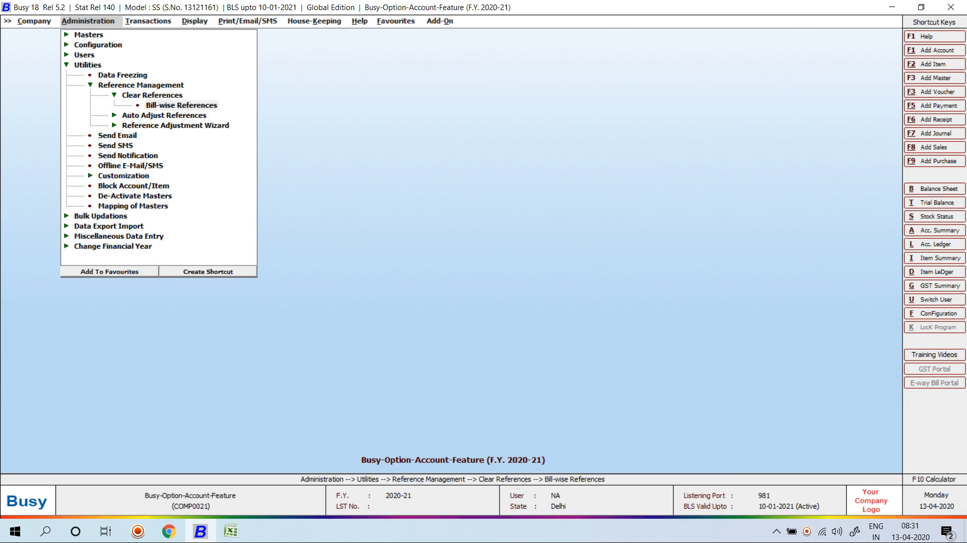
pyautogui.press('Return')
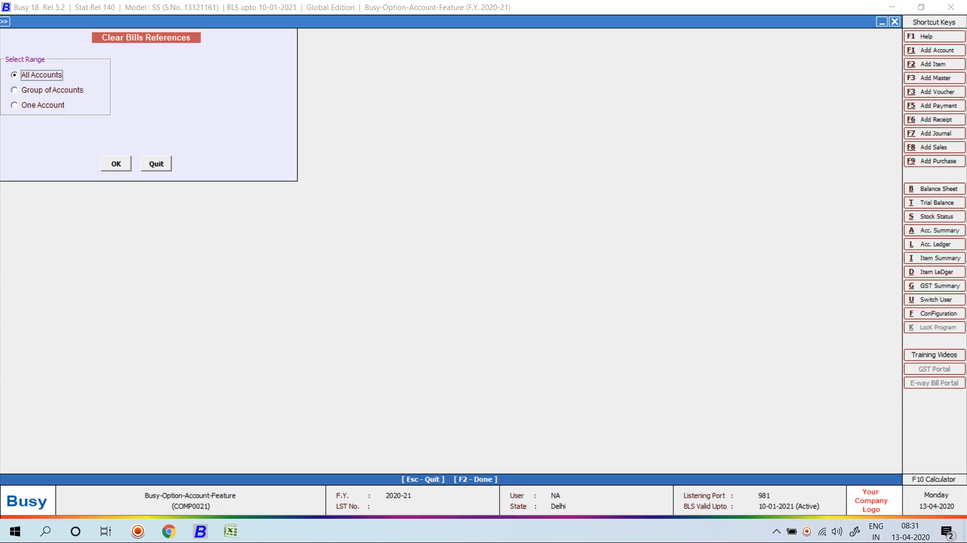
pyautogui.press('Escape')
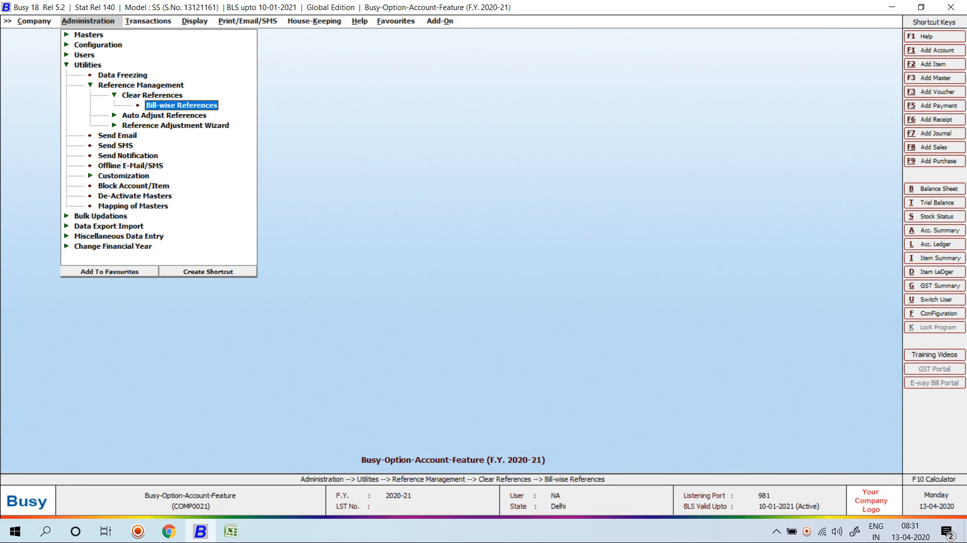
pyautogui.press('Escape')
pyautogui.press('Down')
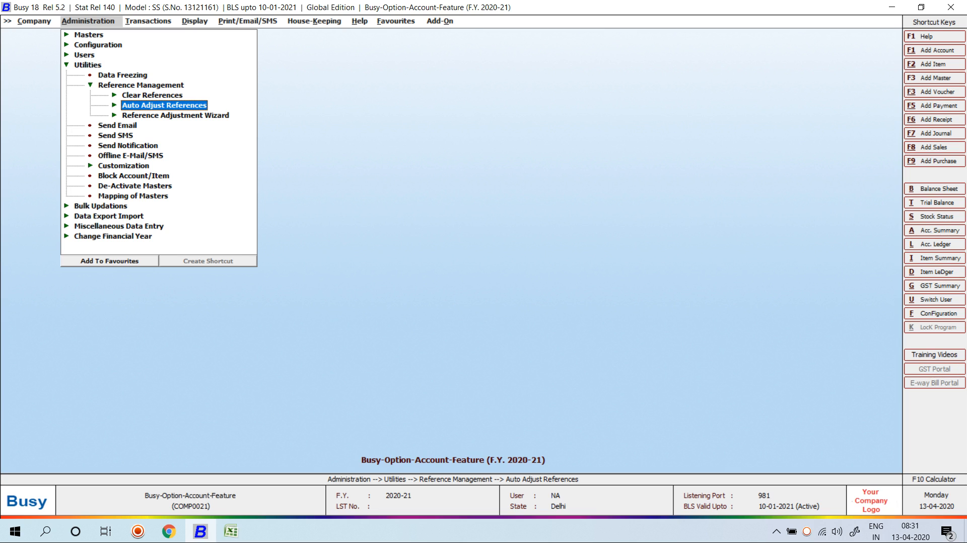
# Generate the account ledger for Mehak Trading Company and select the cash receipt dated 23-04-2020.
pyautogui.hotkey('alt', 'l')
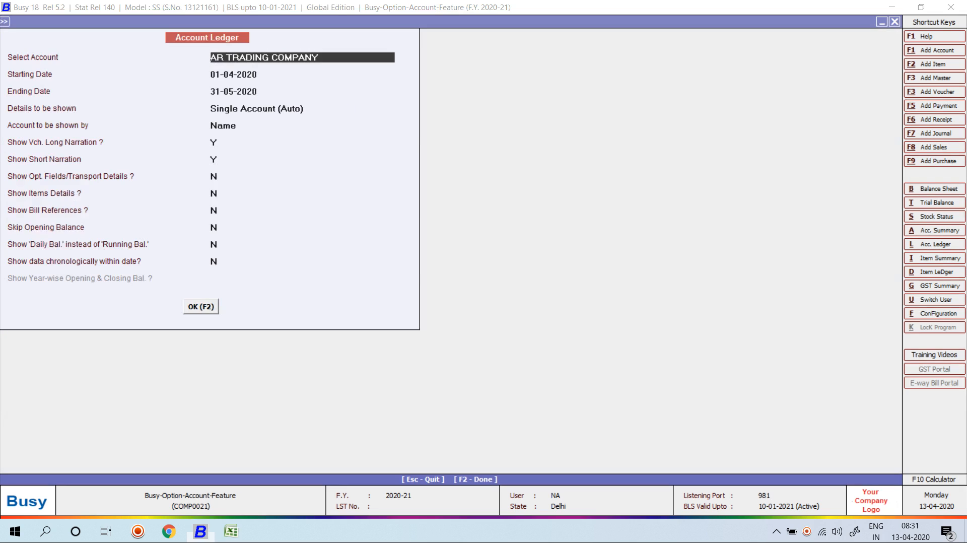
pyautogui.write('meh')
pyautogui.press('Return')
pyautogui.press('F2')
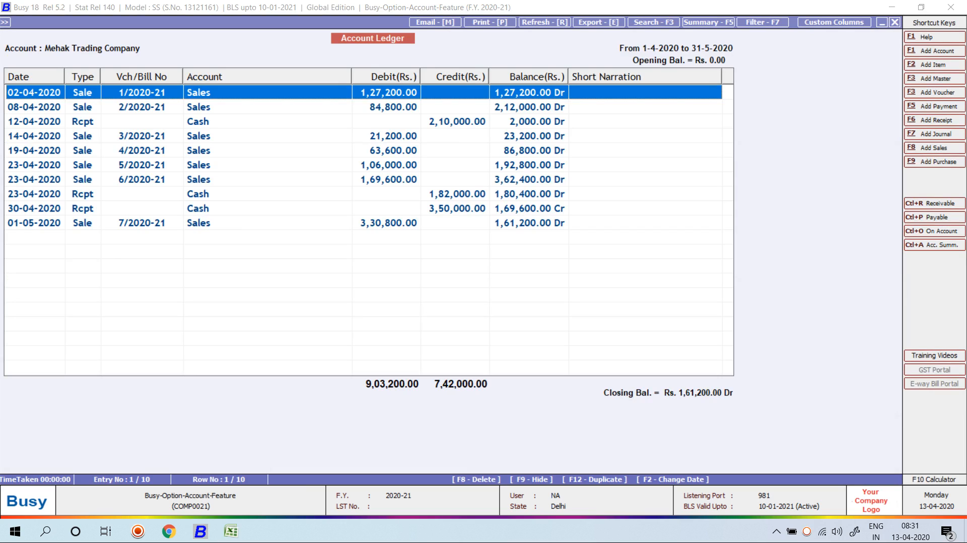
pyautogui.hotkey('shift', 'Down')
pyautogui.click(267, 193)
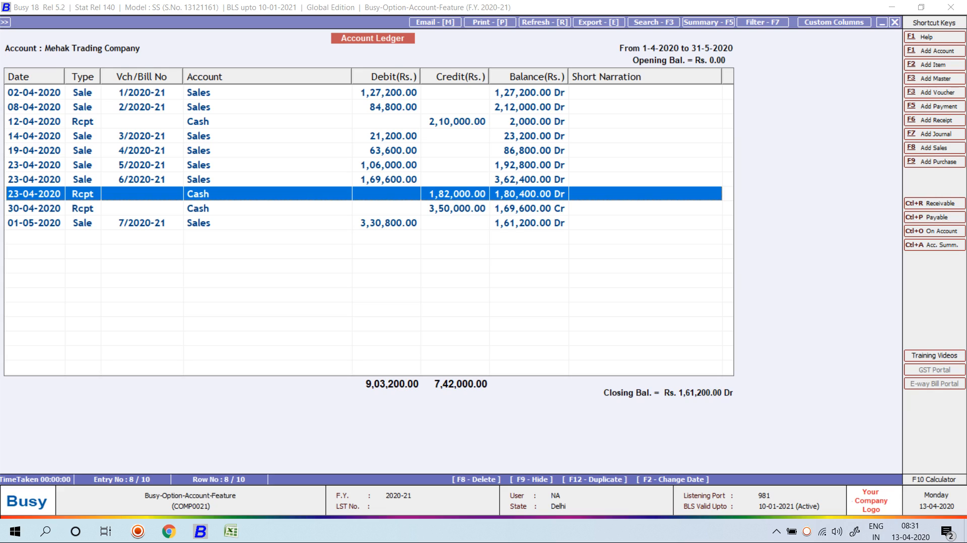
# Examine the sale and cash receipt entries in Mehak Trading Company's ledger, from the 12-04-2020 receipt to the 01-05-2020 sale, and close the ledger.
pyautogui.click(267, 136)
pyautogui.hotkey('shift', 'Down')
pyautogui.hotkey('shift', 'Down')
pyautogui.click(267, 209)
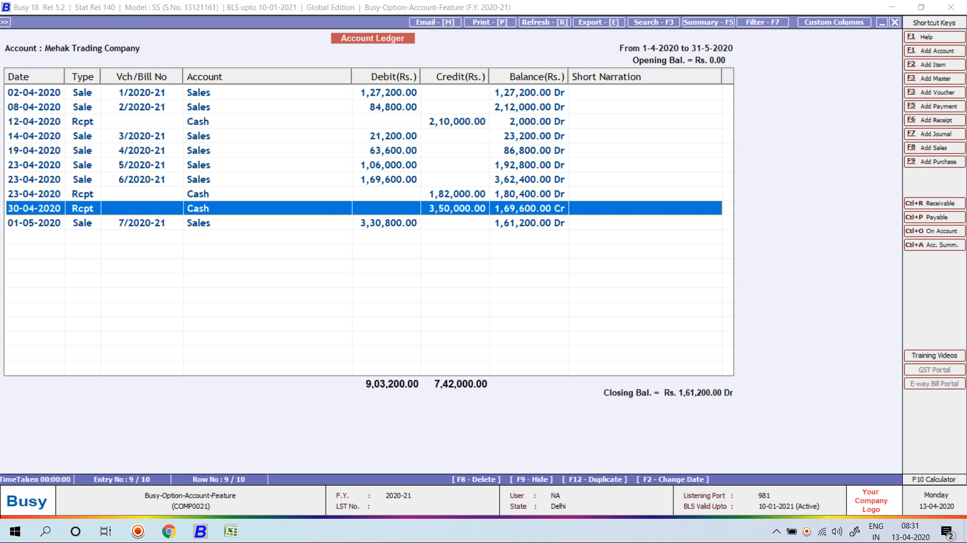
pyautogui.moveTo(267, 179); pyautogui.dragTo(267, 222)
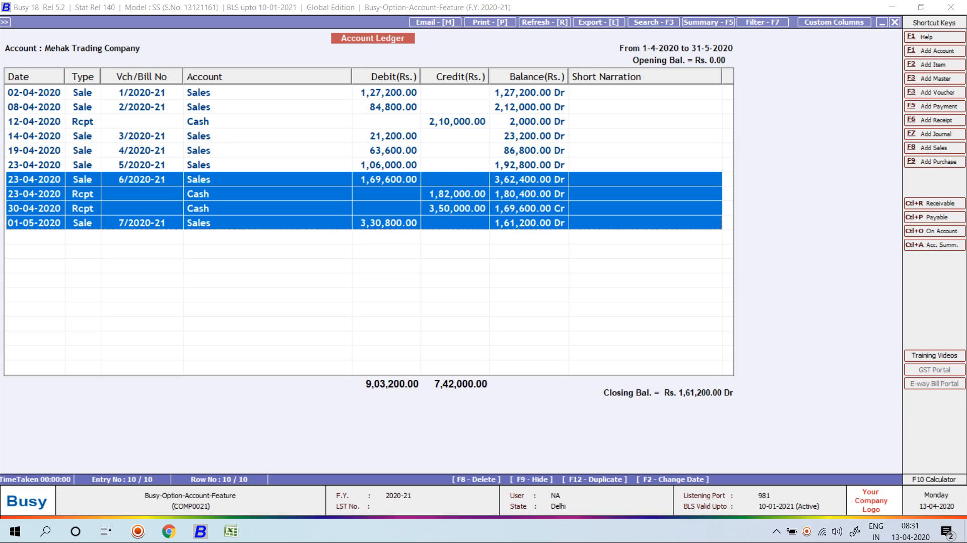
pyautogui.click(452, 123)
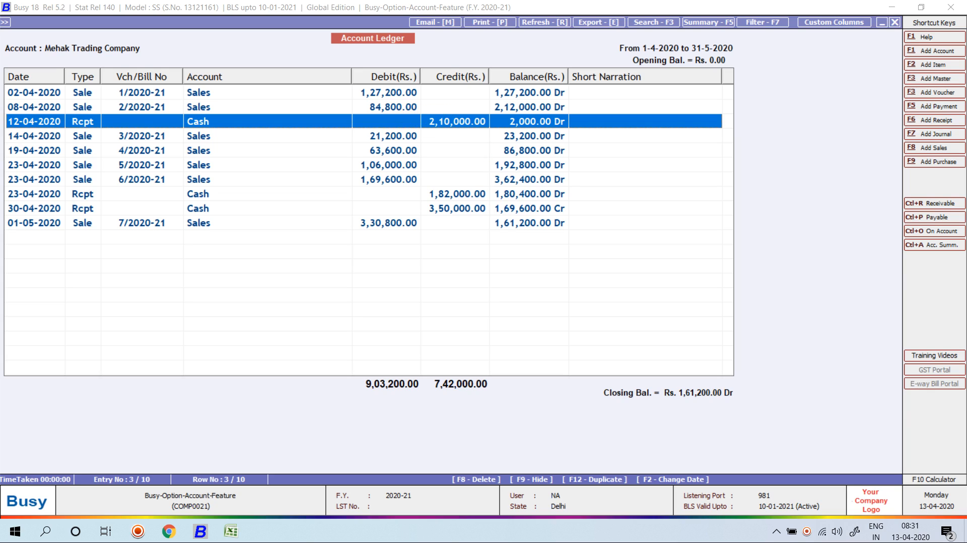
pyautogui.press('Escape')
pyautogui.press('Escape')
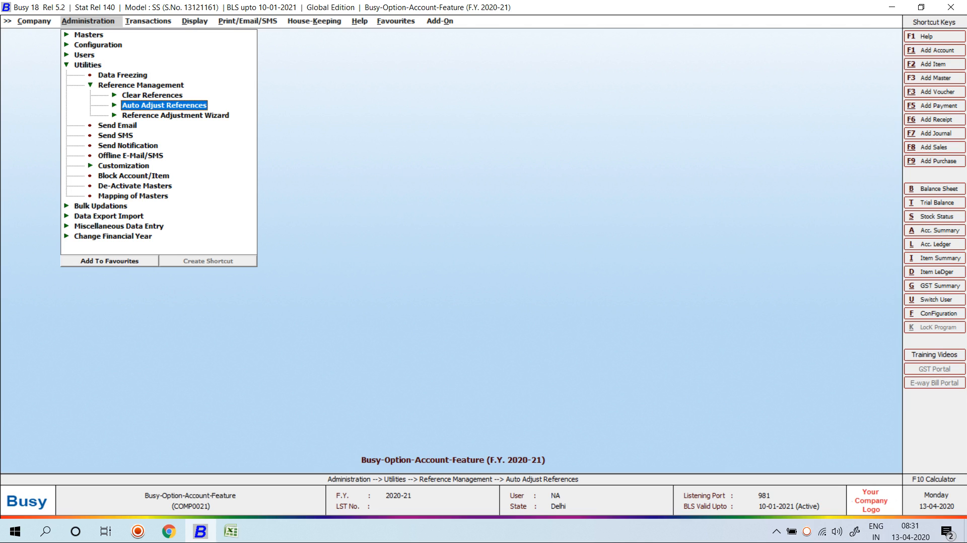
# View the Bill References Adjustment Wizard with Show Bills set to All, and leave it and the utilities without choosing an account.
pyautogui.press('Down')
pyautogui.press('Return')
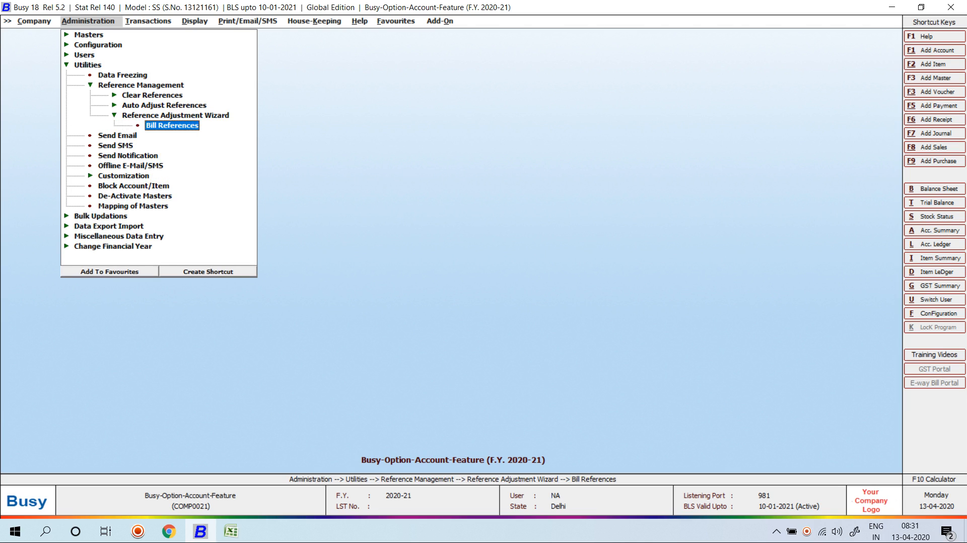
pyautogui.press('Return')
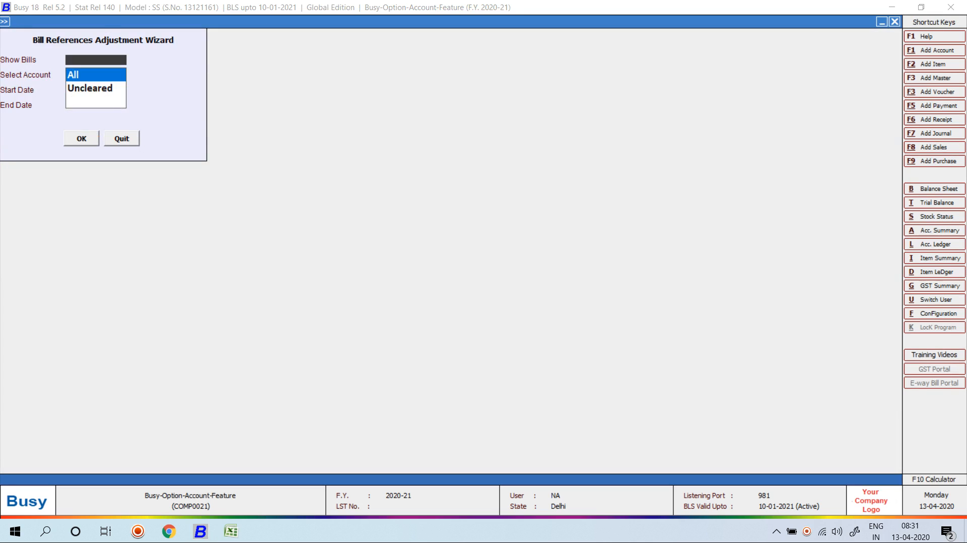
pyautogui.press('Return')
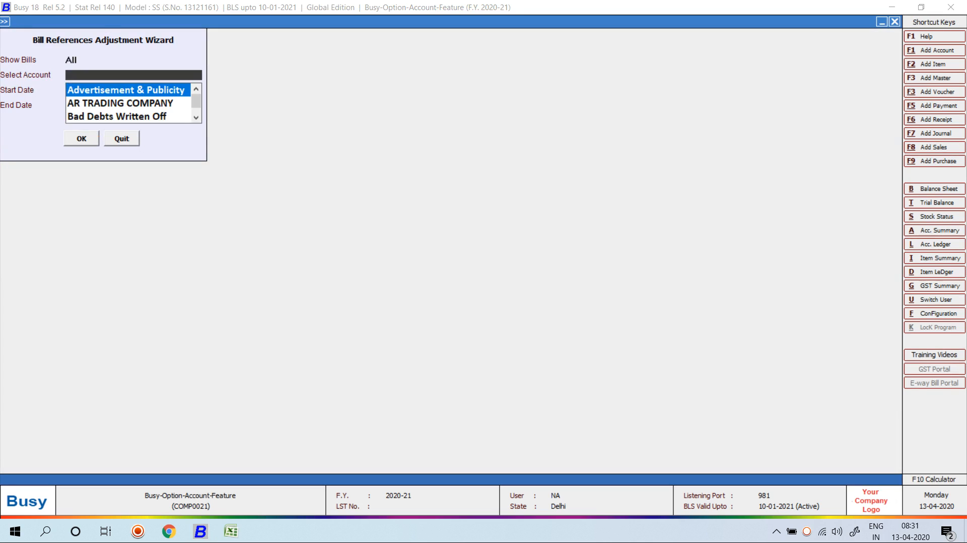
pyautogui.press('Escape')
pyautogui.press('Escape')
pyautogui.press('Return')
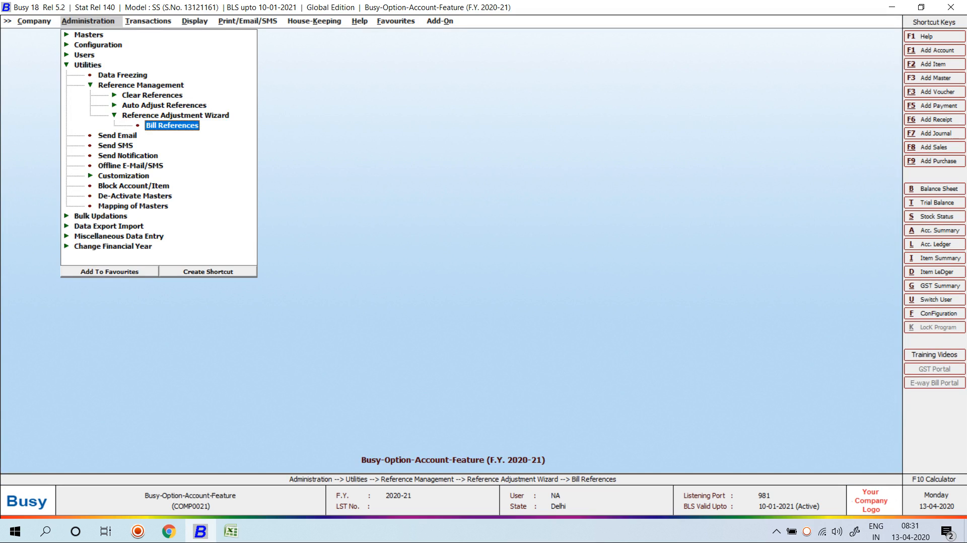
pyautogui.press('Escape')
pyautogui.press('Escape')
pyautogui.press('Escape')
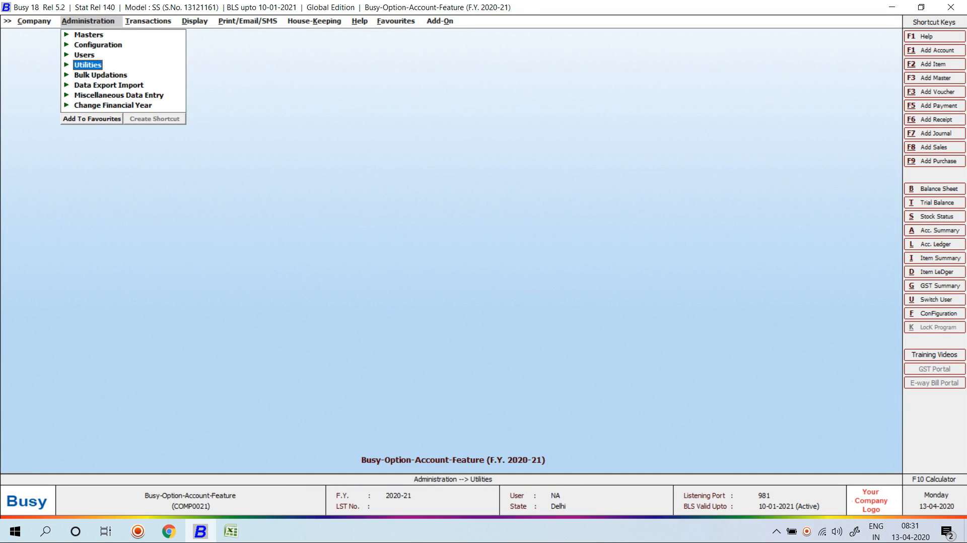
pyautogui.press('Escape')
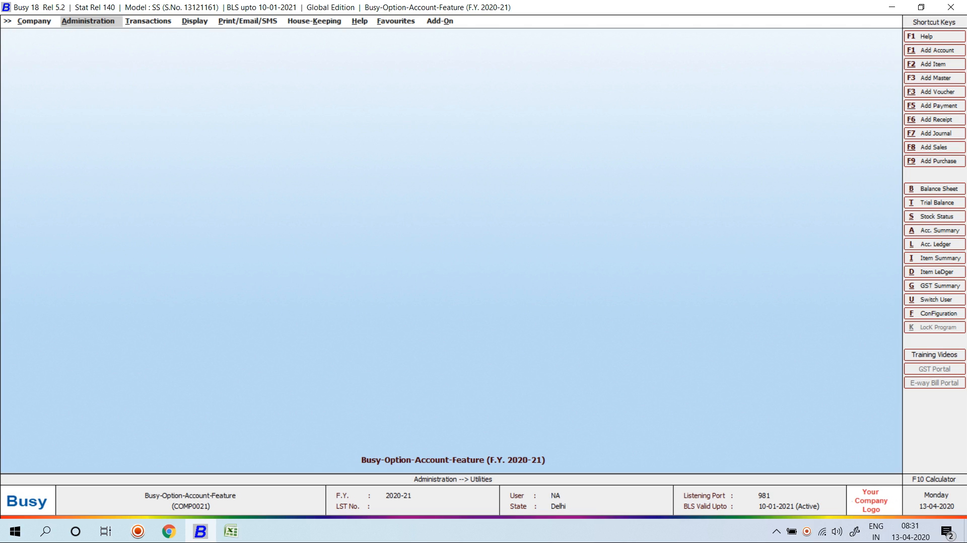
pyautogui.press('Right')
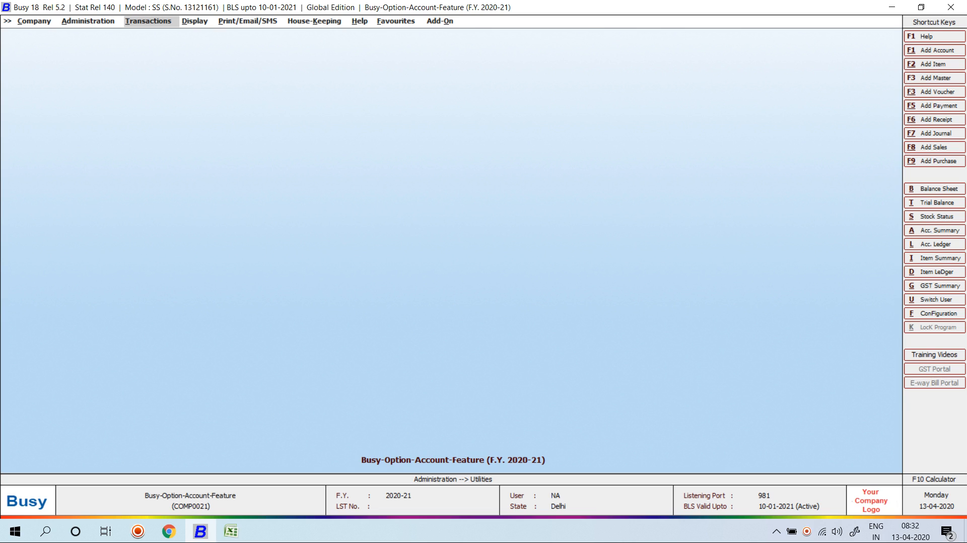
pyautogui.rightClick(806, 531)
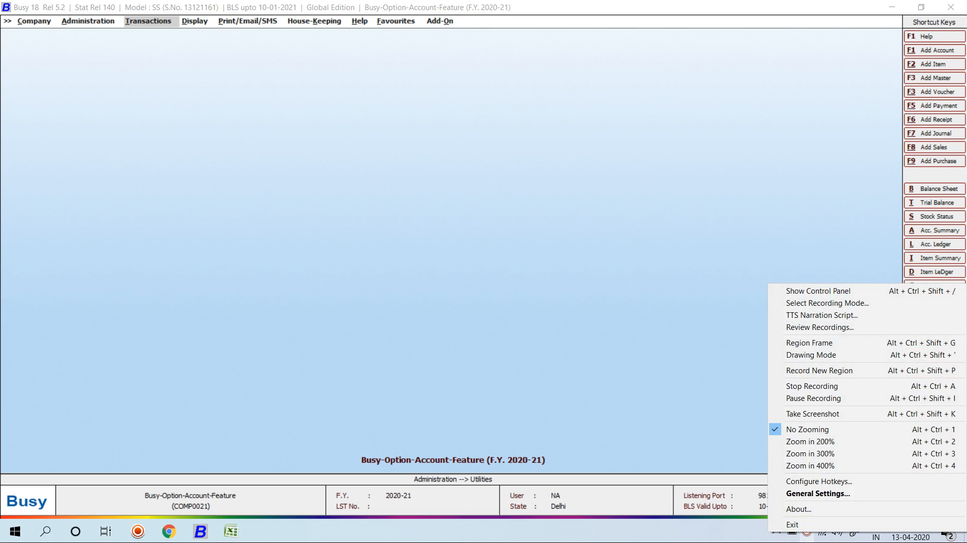